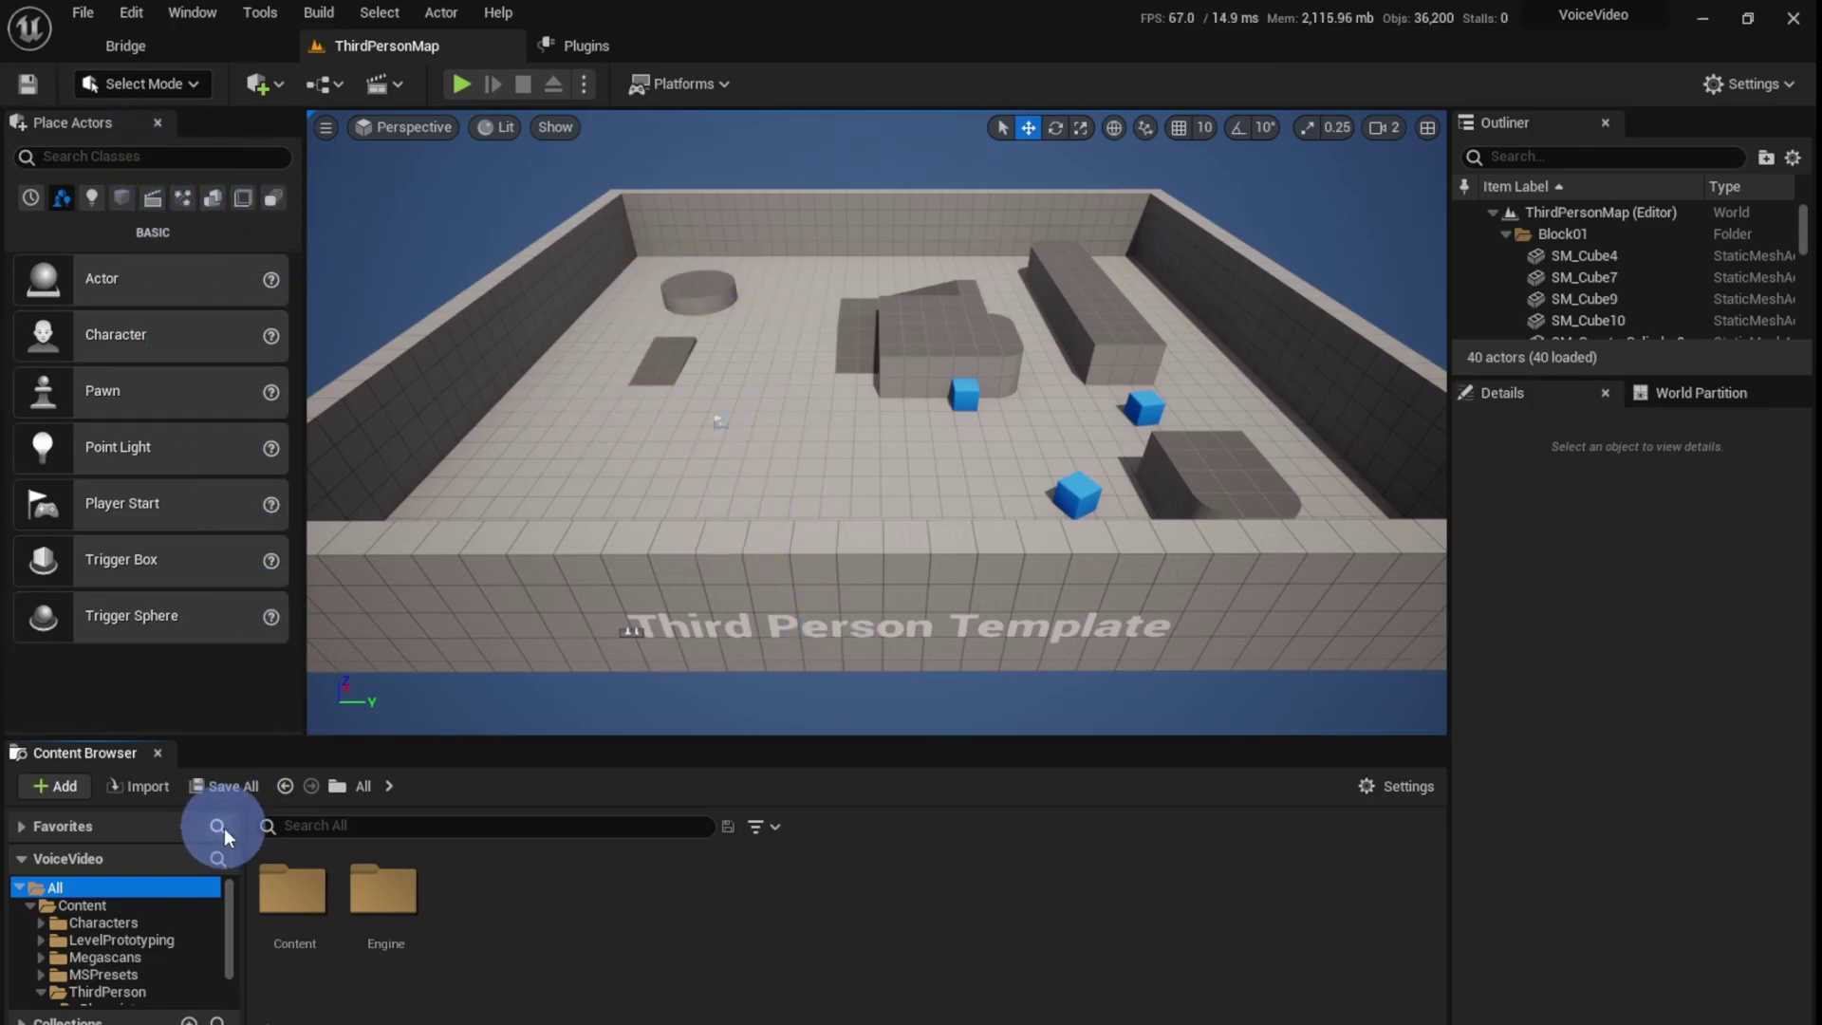
Step: Show the editor layouts that can be loaded, including the default and UE4 Classic layouts
left_click(193, 12)
mouse_move(260, 573)
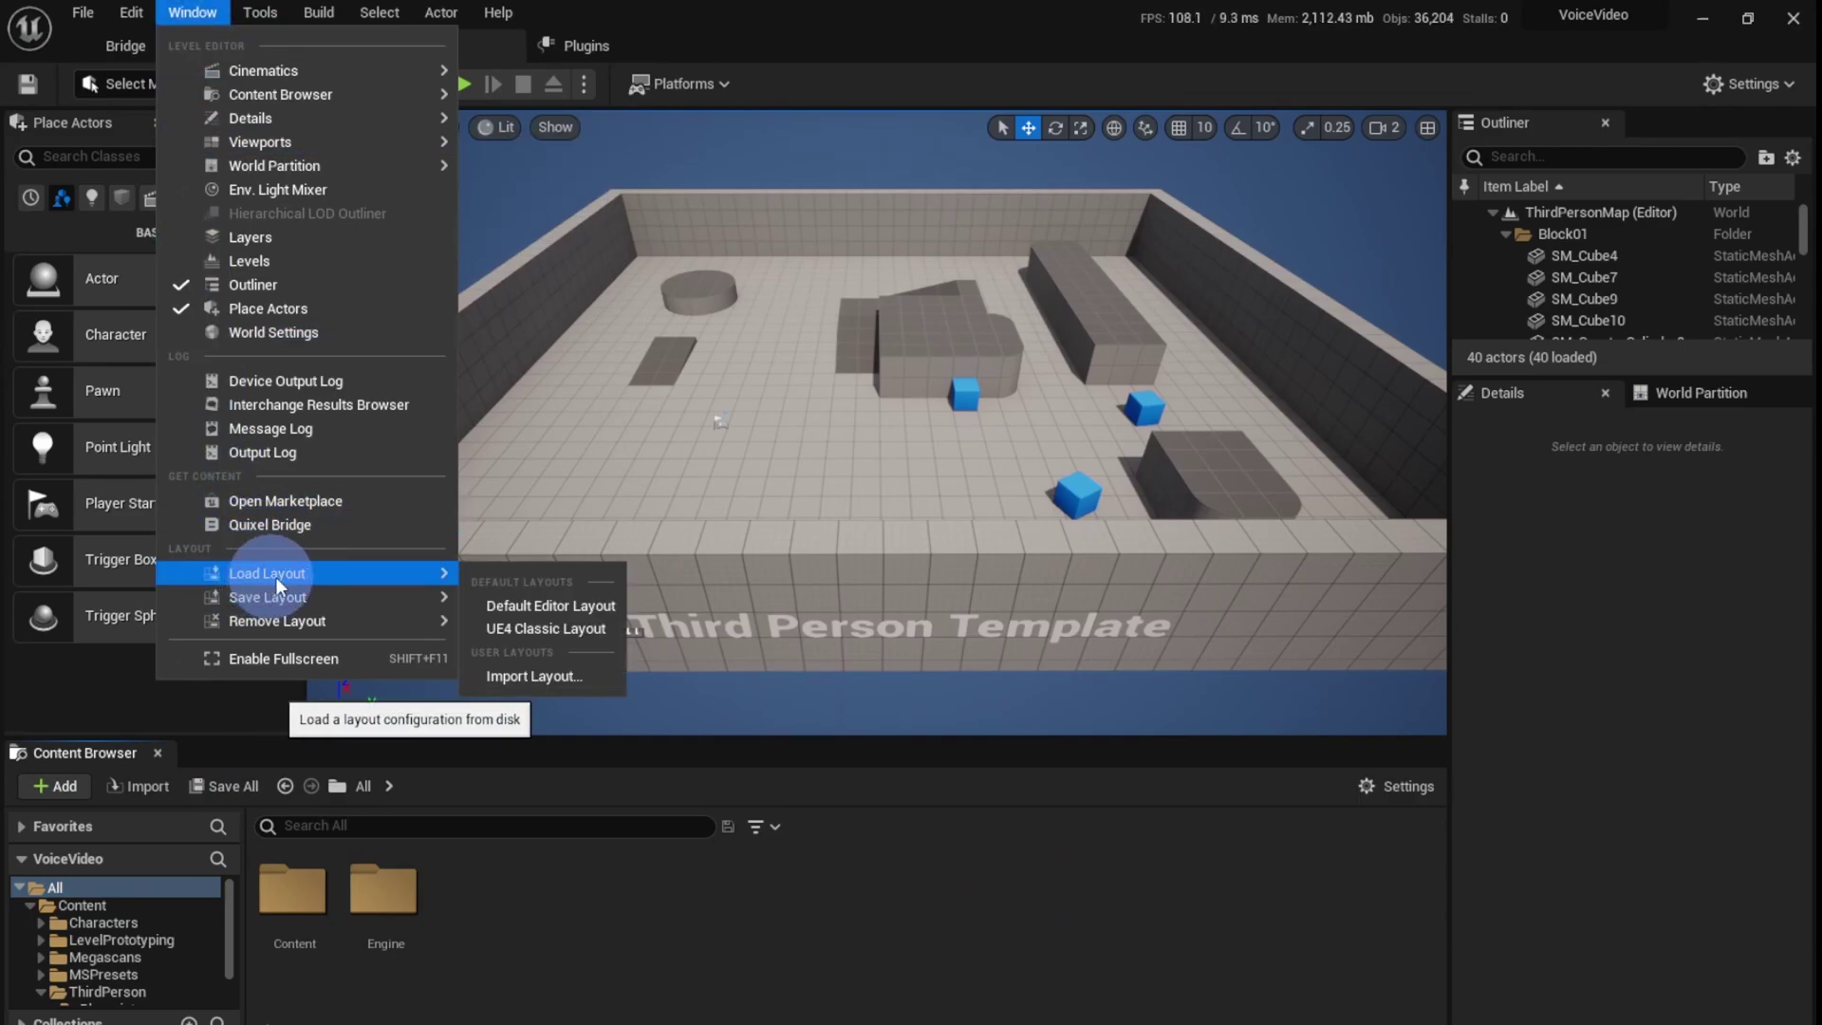
left_click(537, 606)
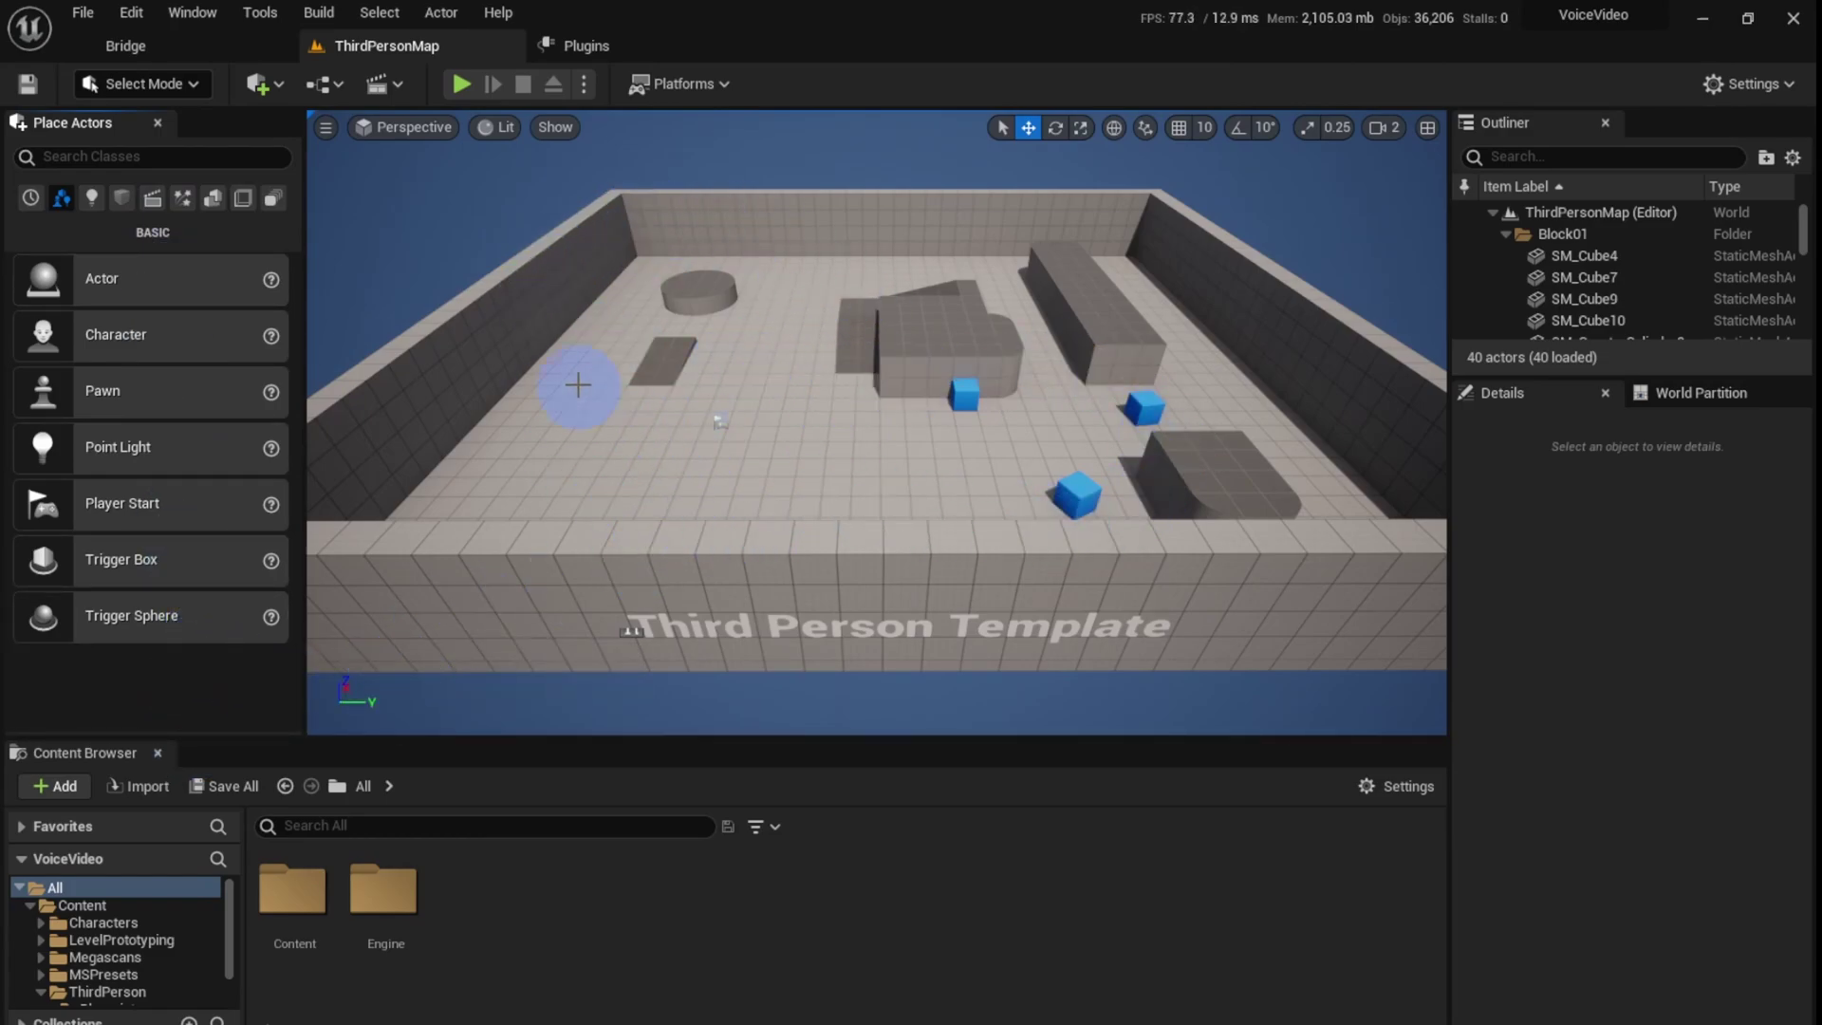
Step: Create a new level from the Basic template
left_click(83, 12)
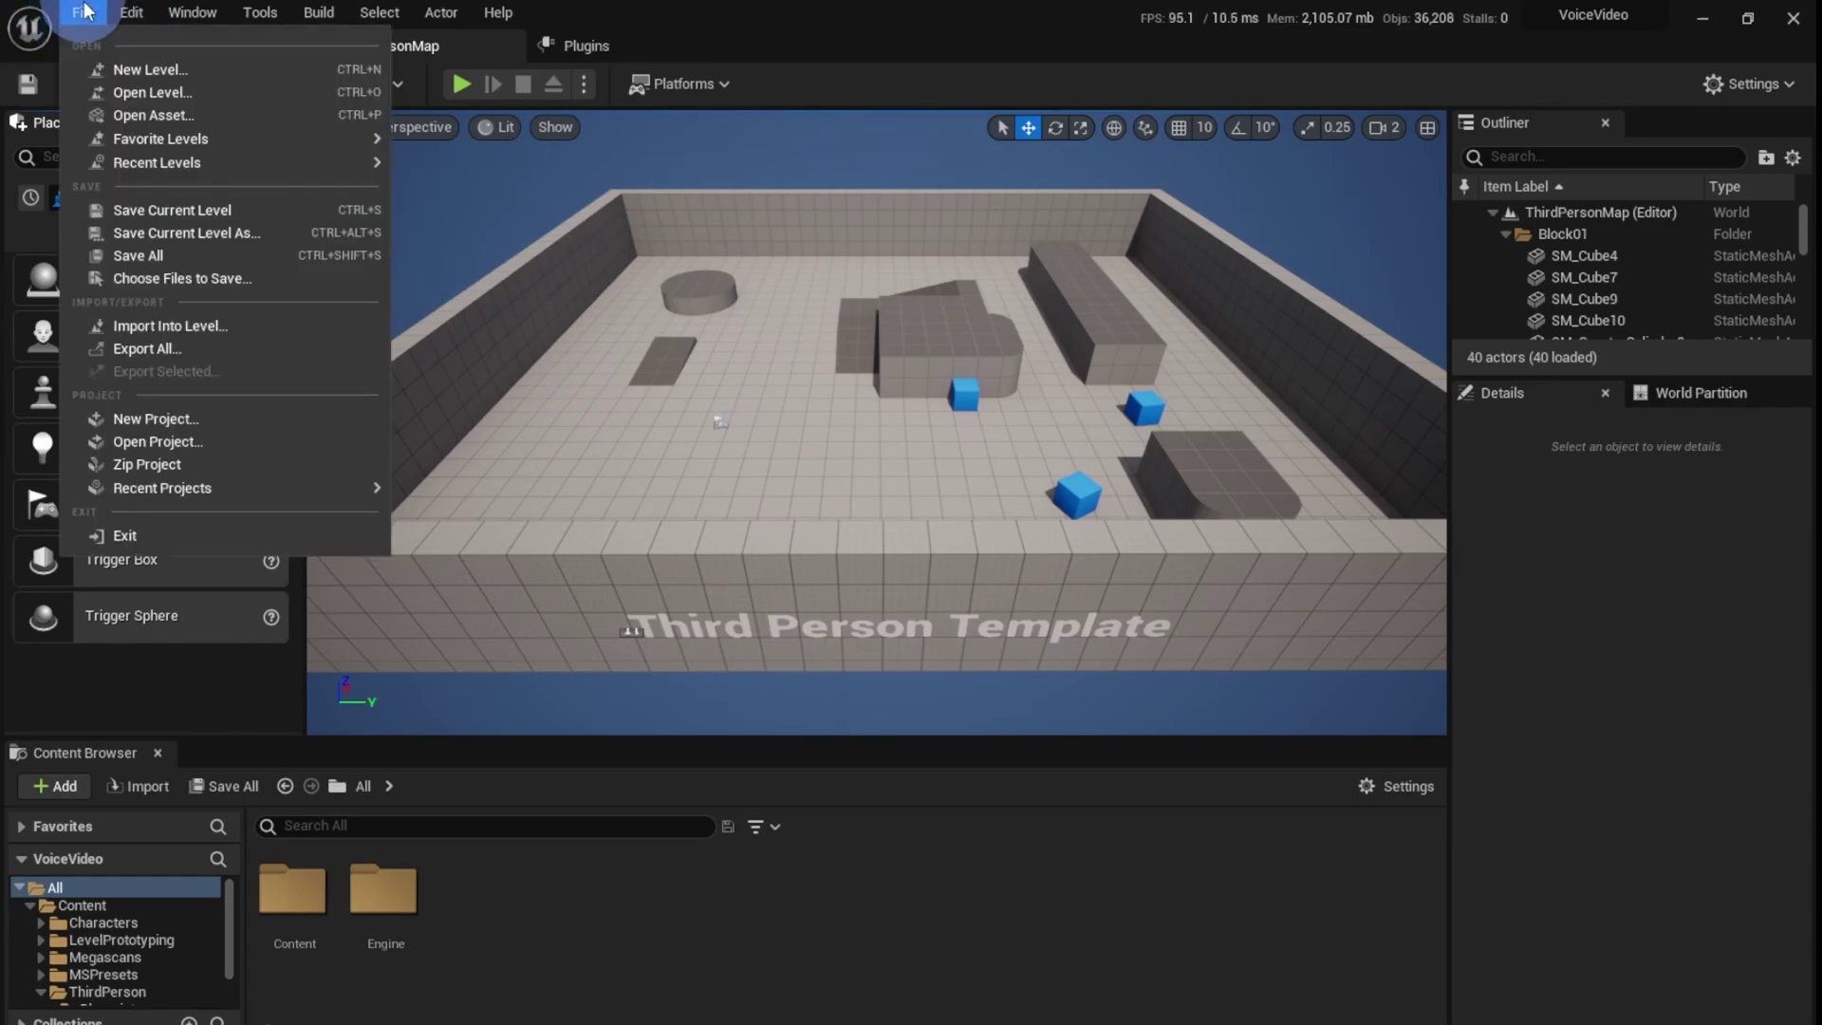
left_click(88, 70)
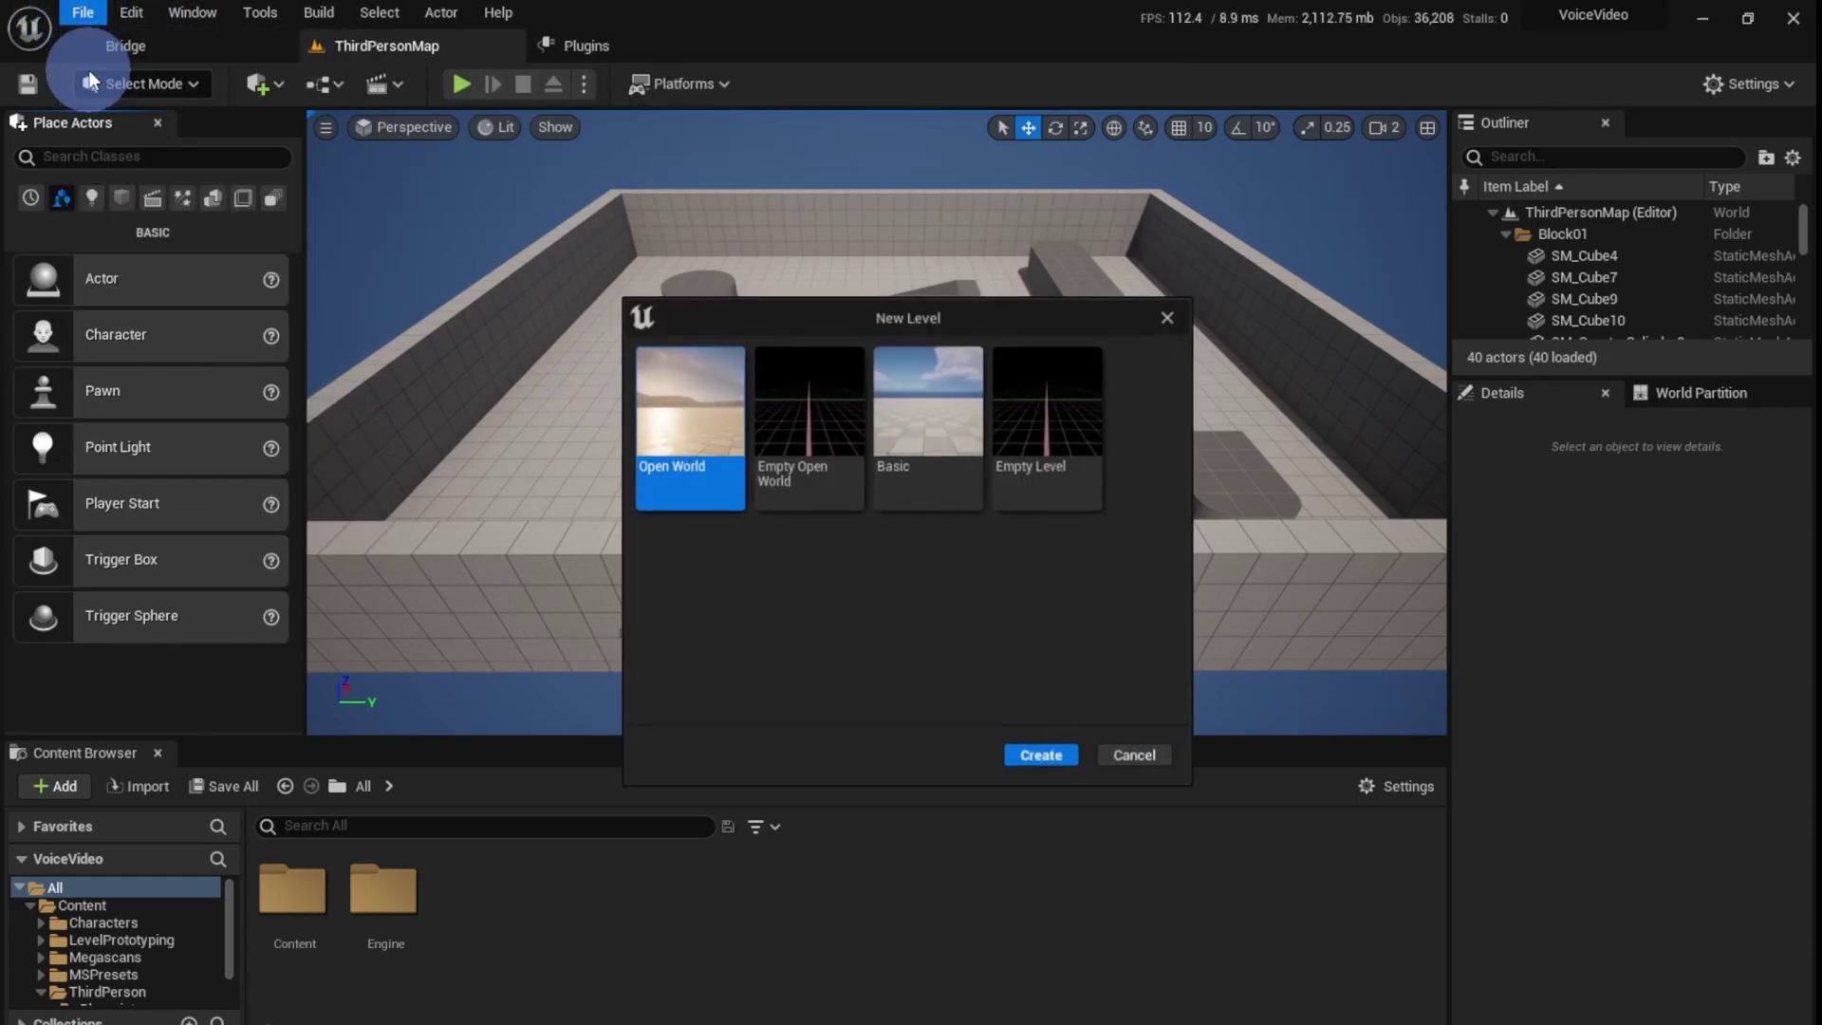
left_click(899, 508)
left_click(1037, 756)
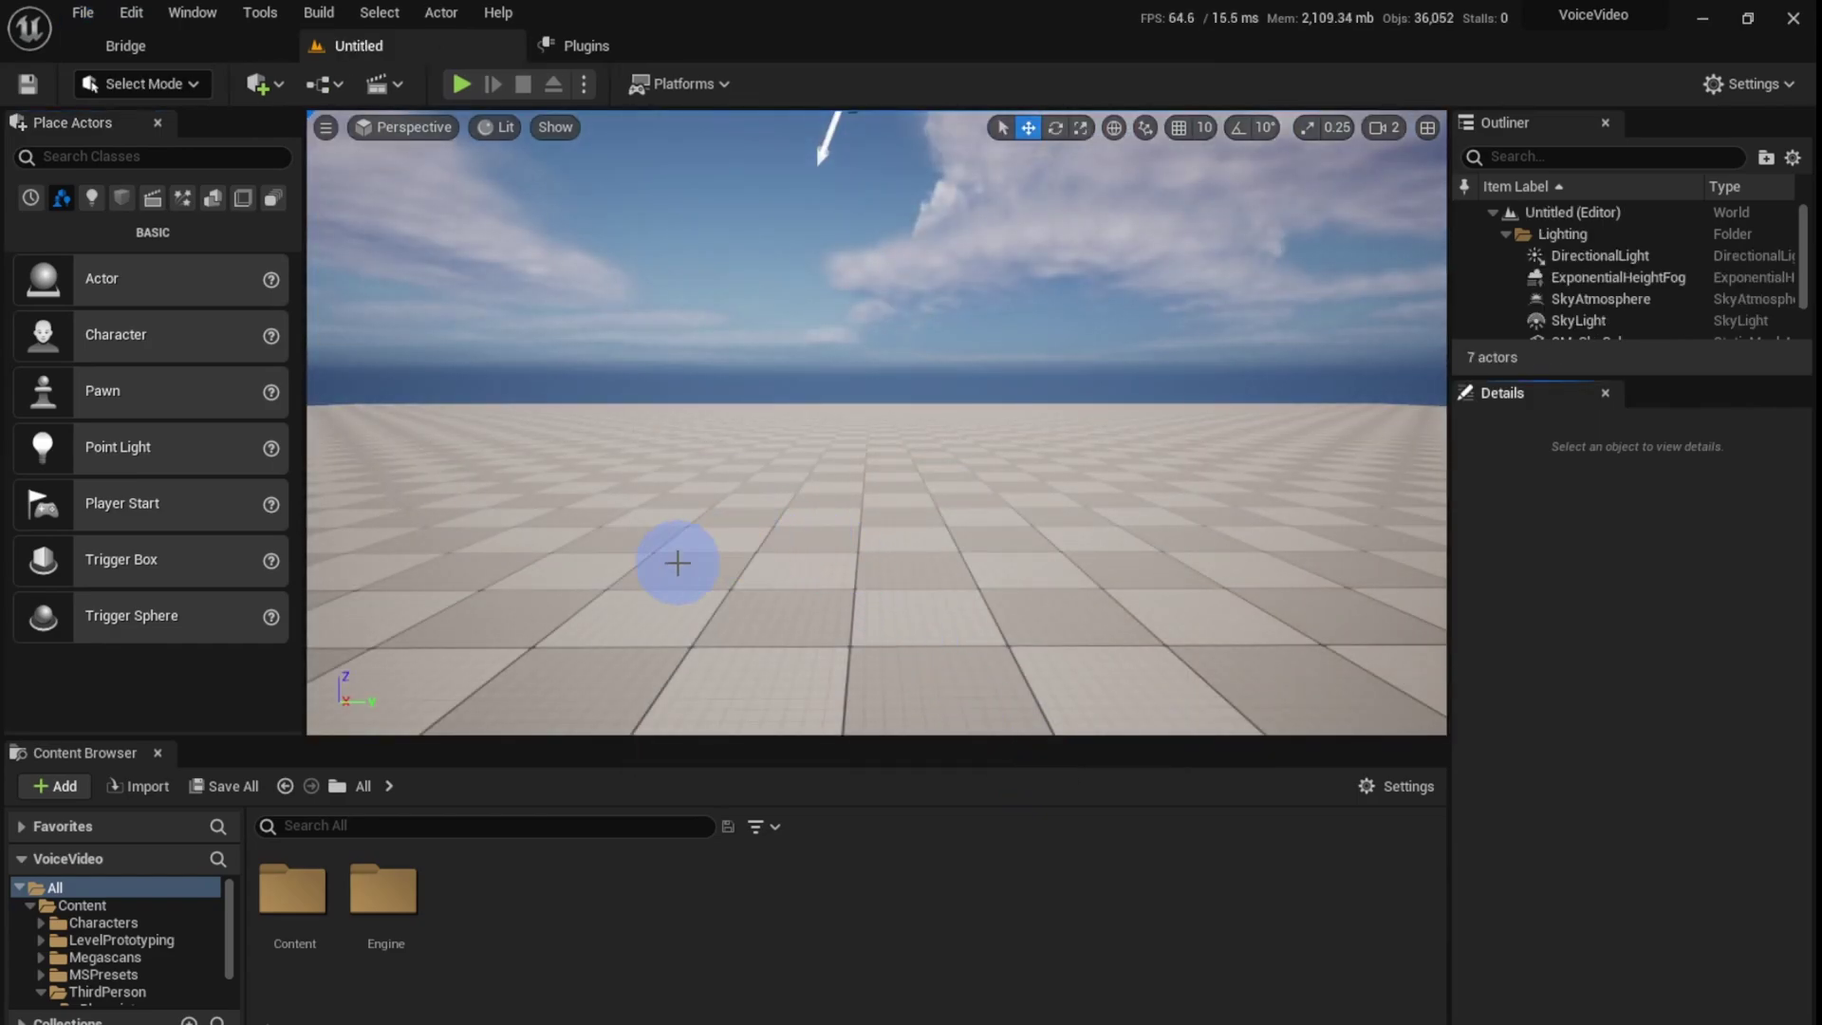
left_click(686, 558)
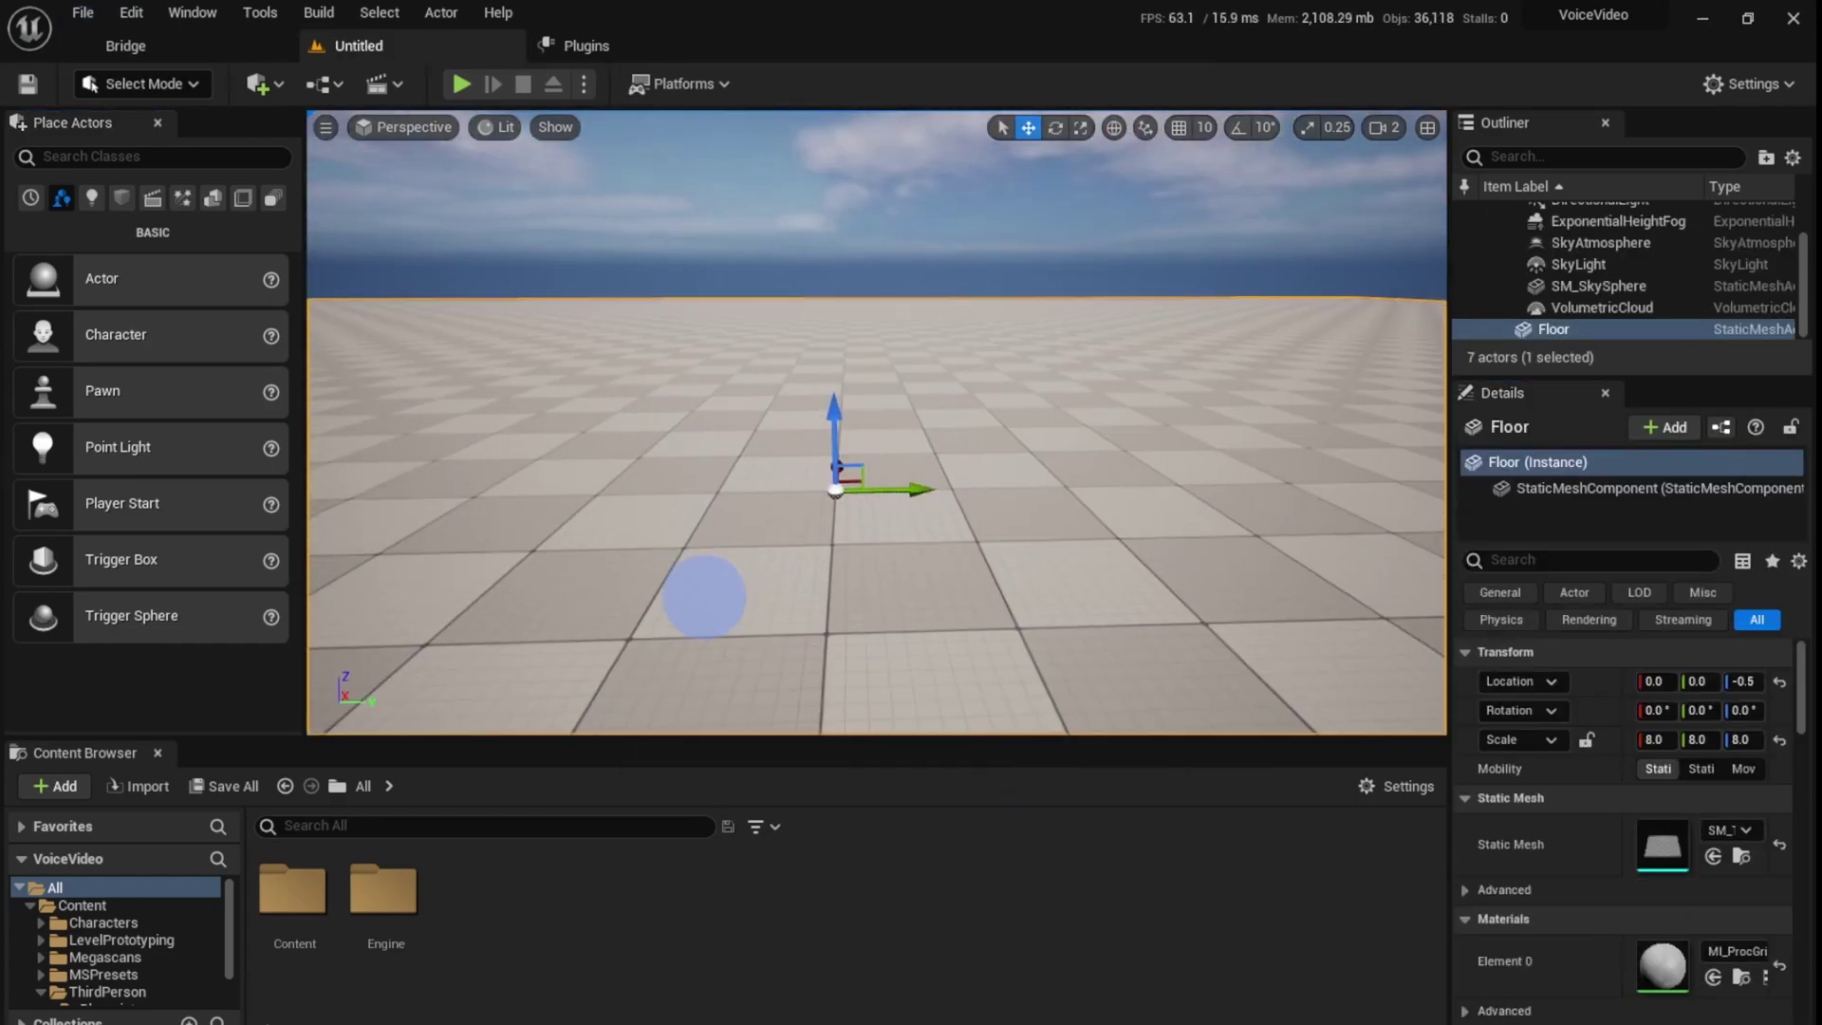
right_click_drag(704, 596, 741, 558)
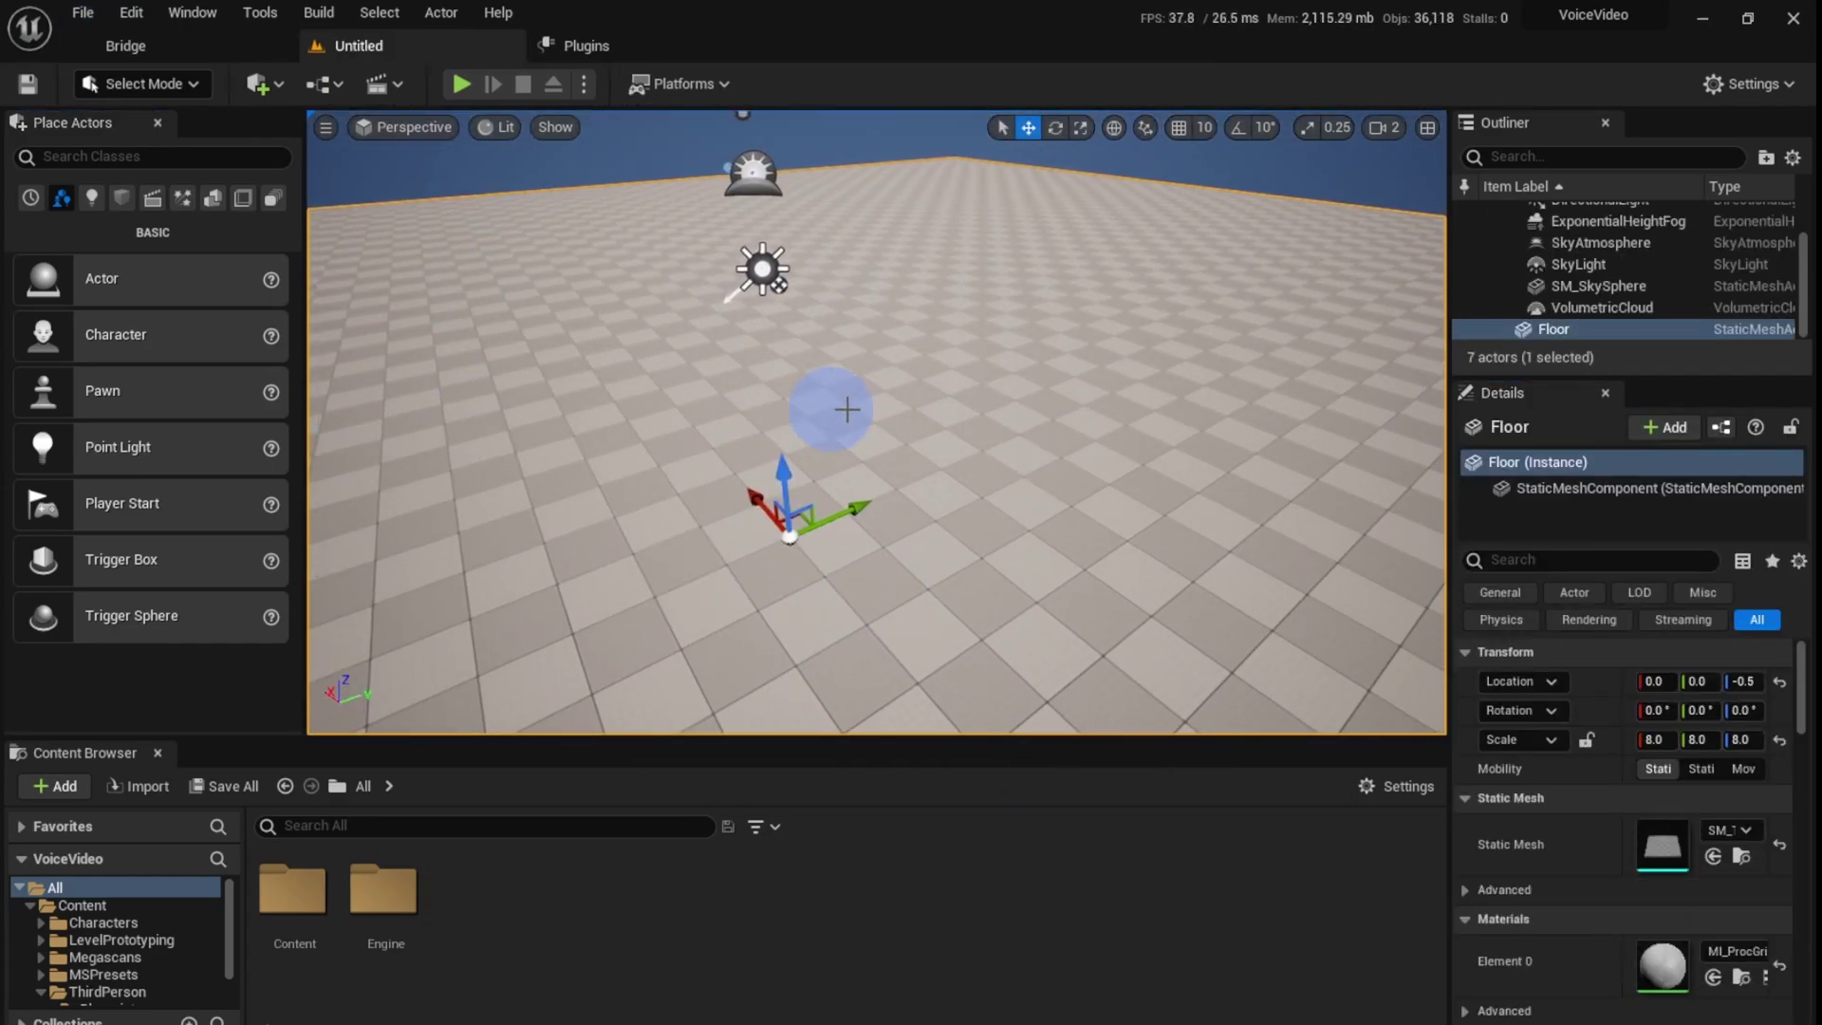
right_click_drag(1042, 304, 1245, 106)
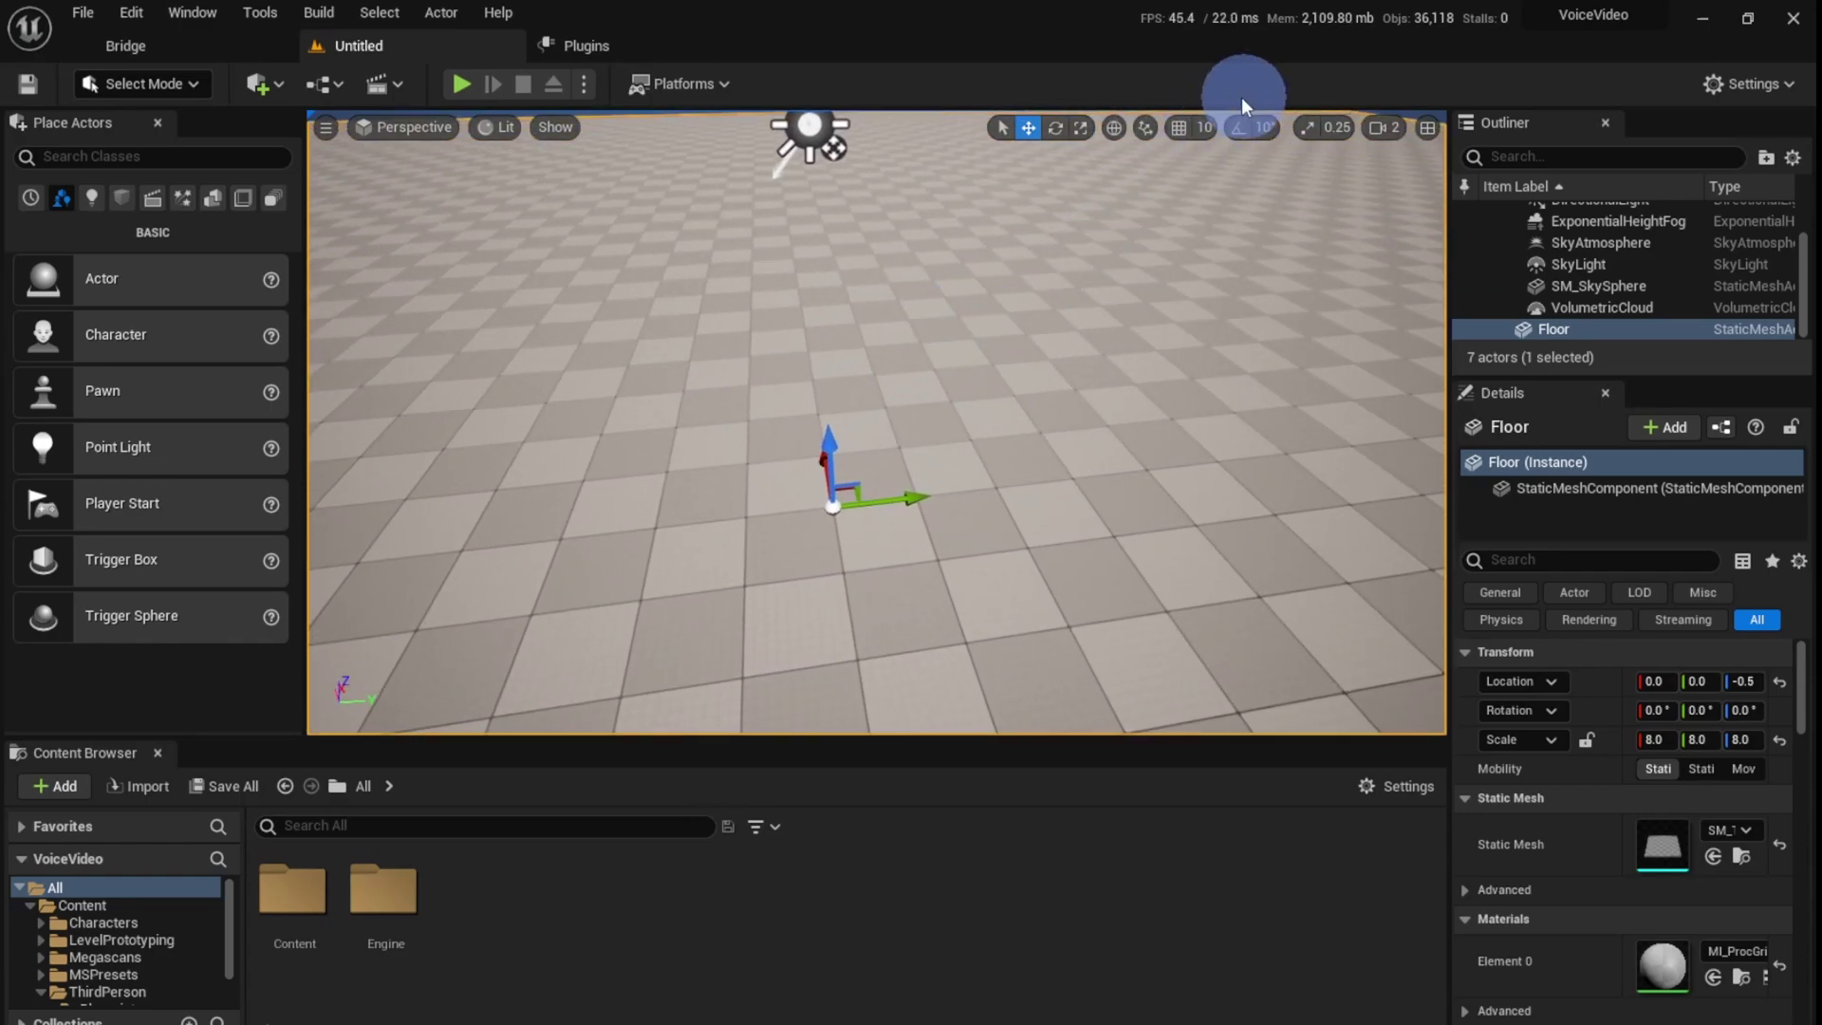
right_click_drag(806, 511, 793, 523)
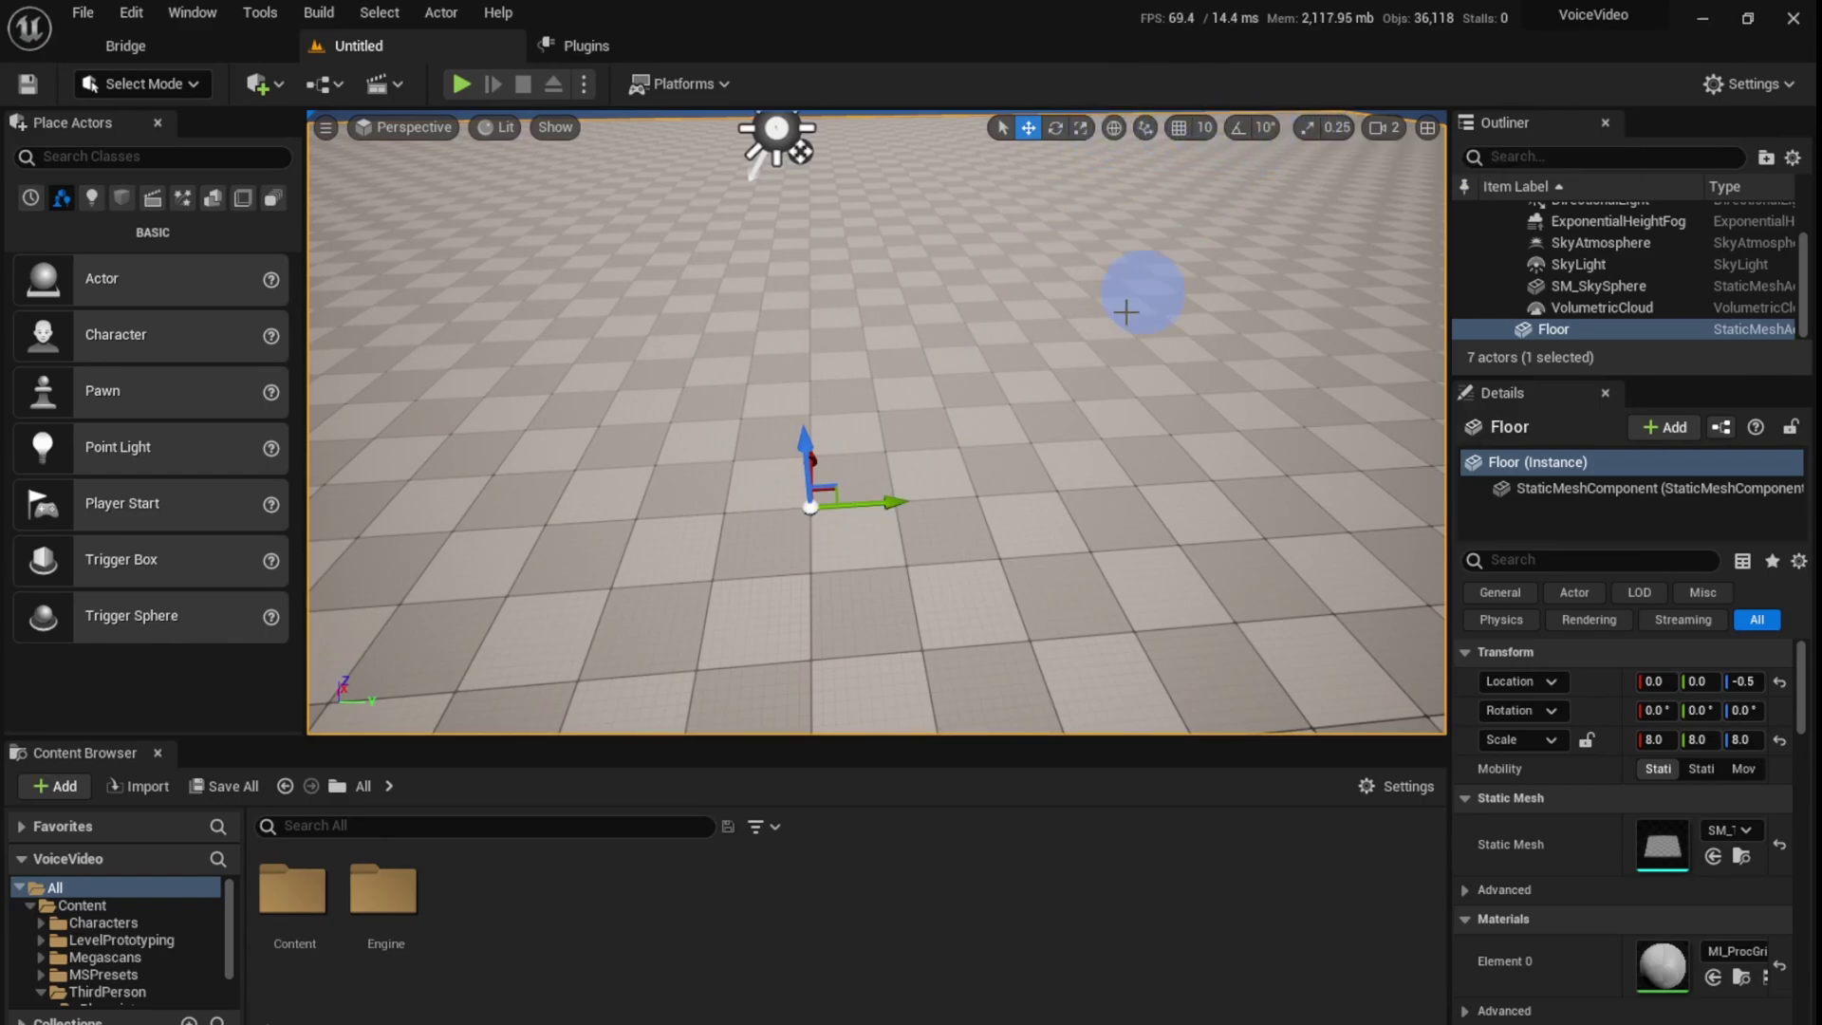
right_click_drag(1105, 330, 959, 468)
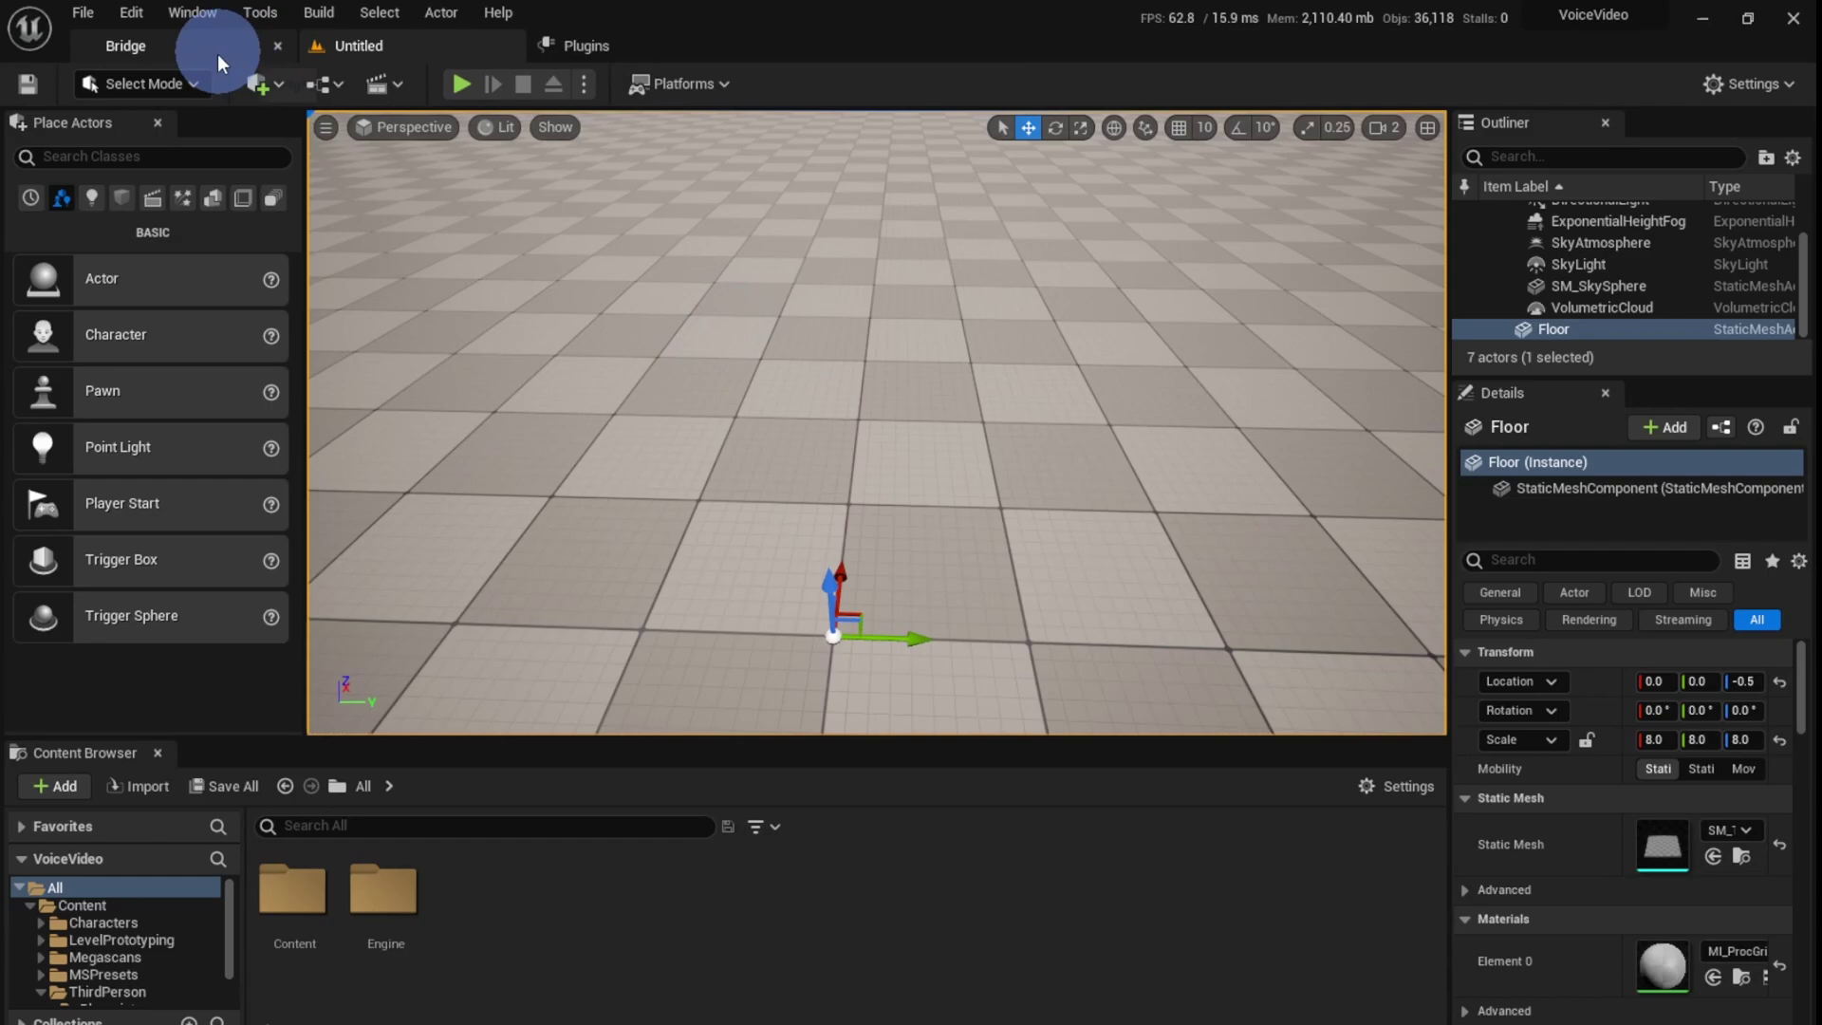
left_click(193, 12)
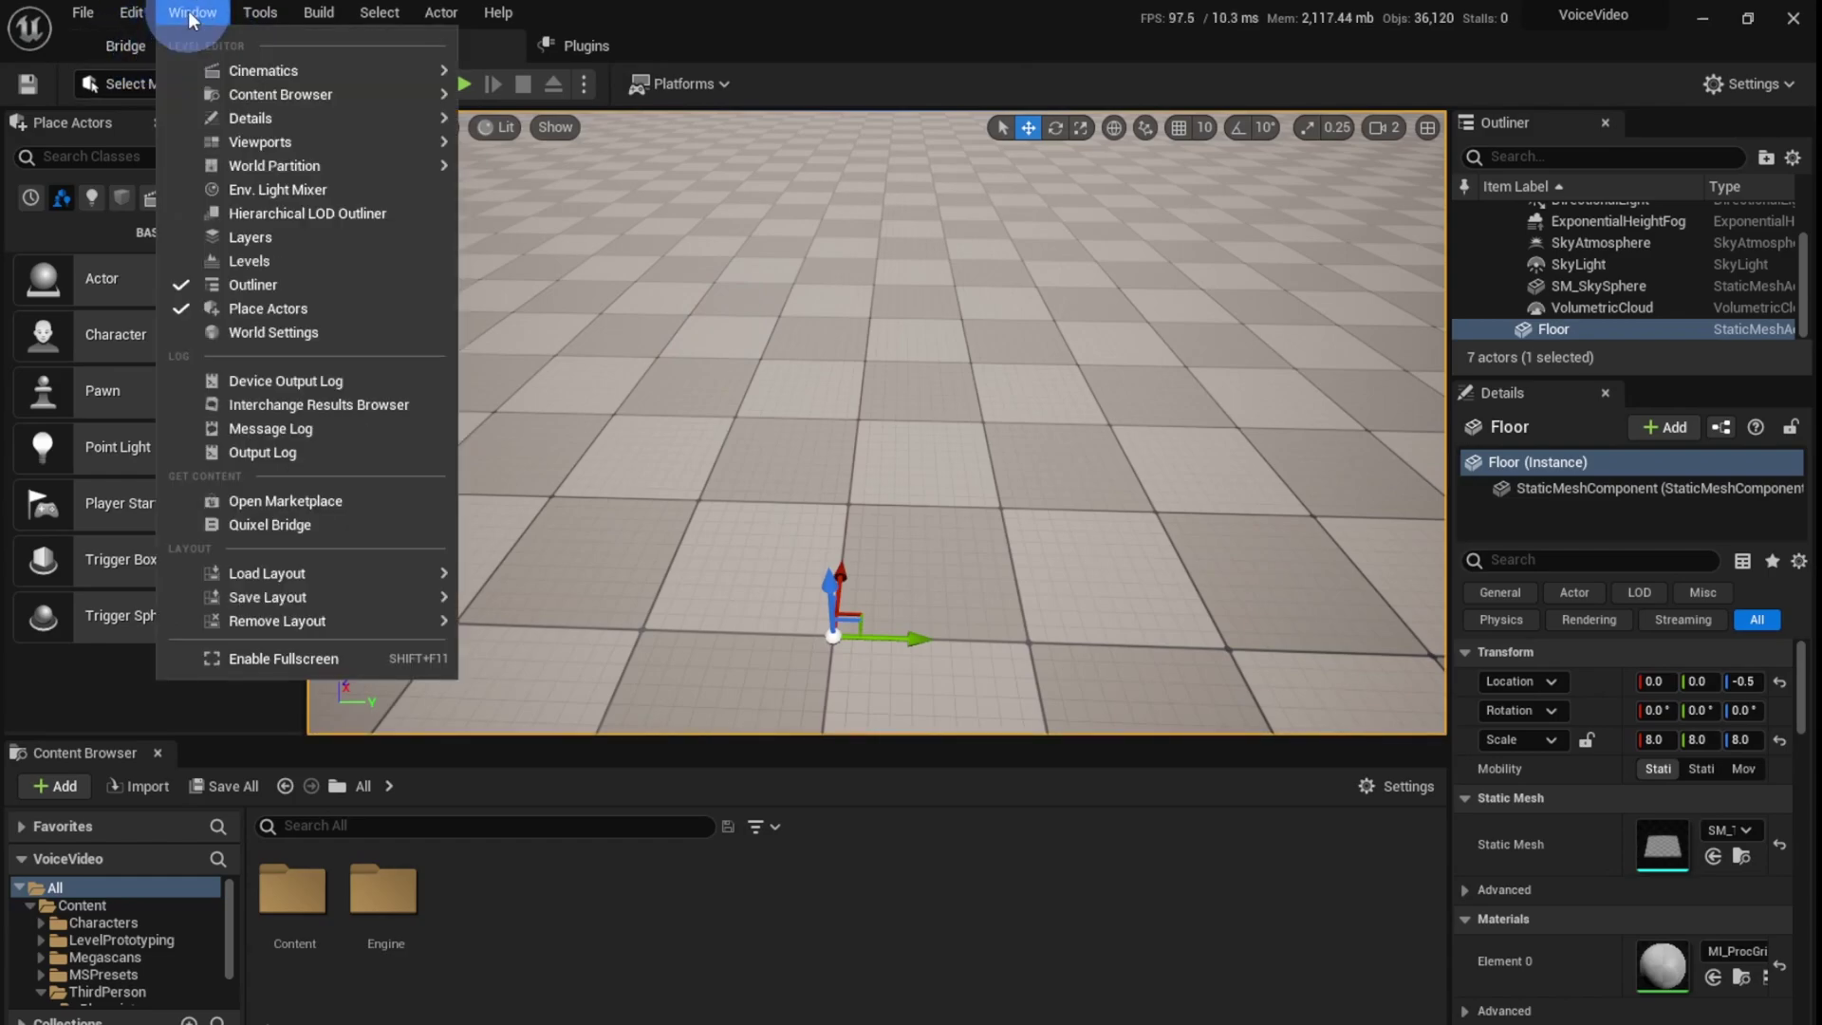
left_click(83, 12)
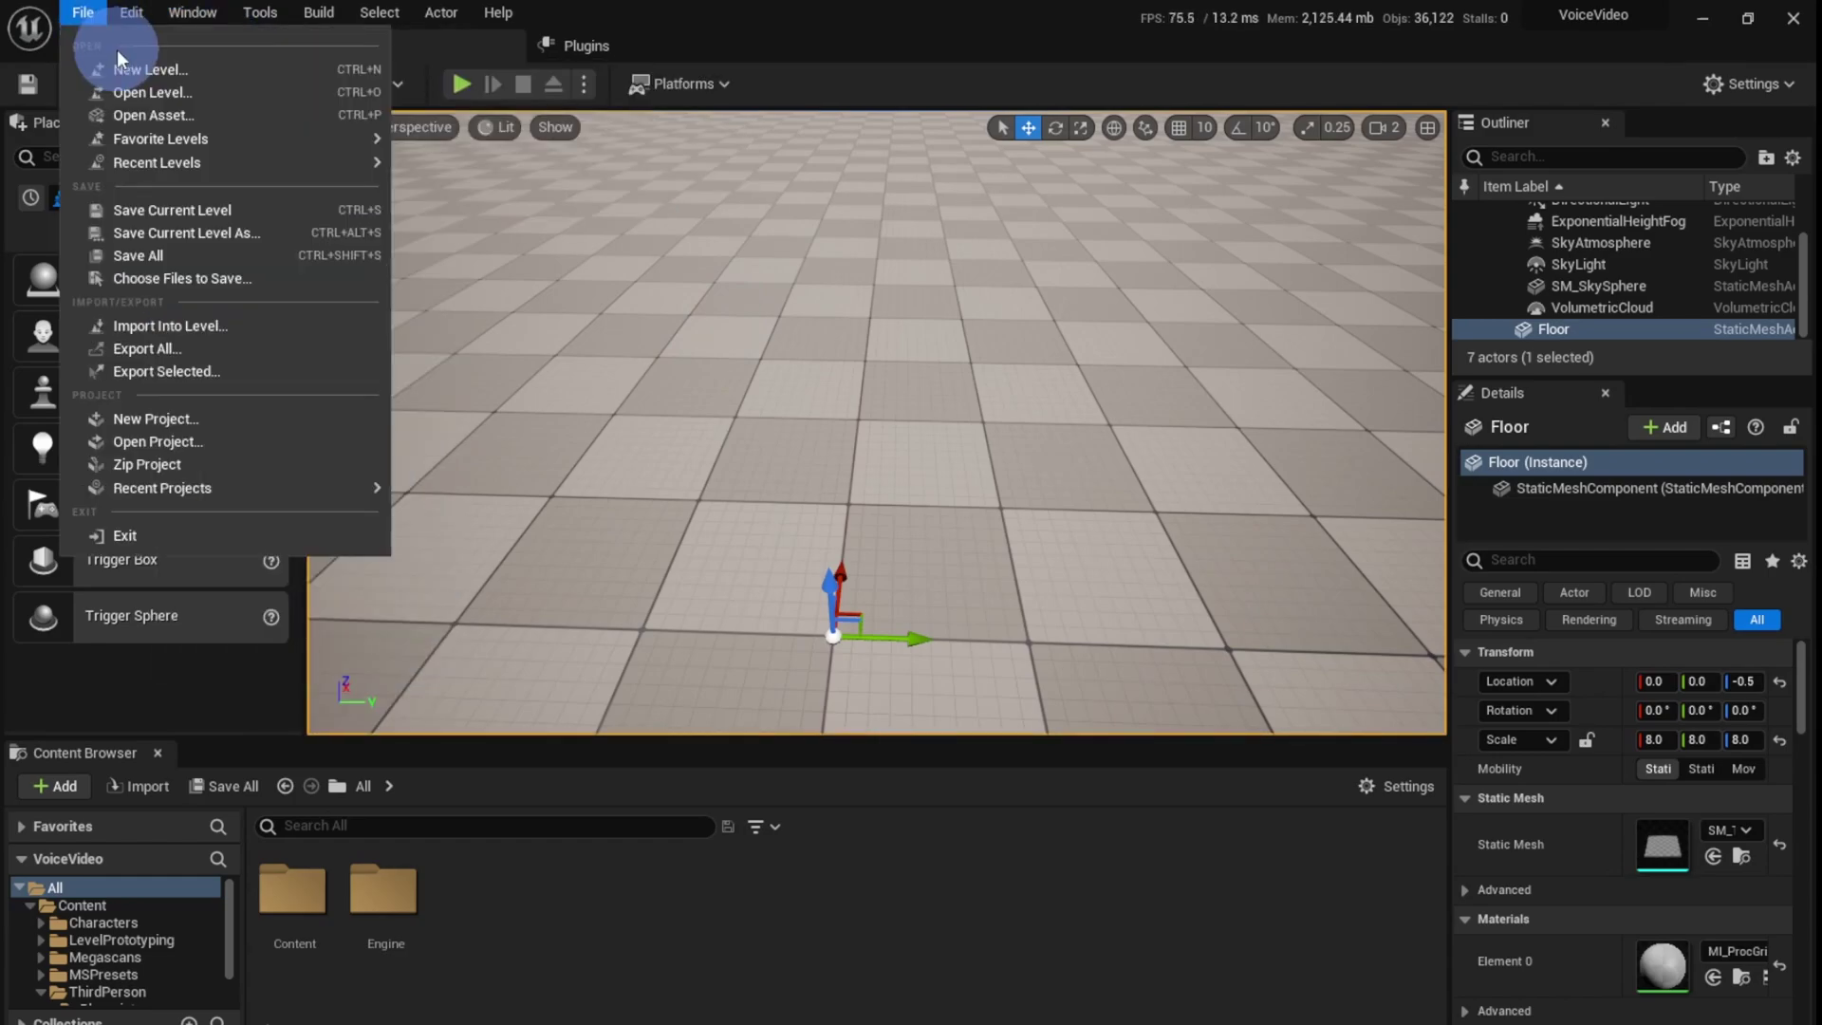
left_click(530, 61)
Step: Browse the local assets and the Environment > Urban > Rubble collection in Quixel Bridge, and return to the level
left_click(146, 41)
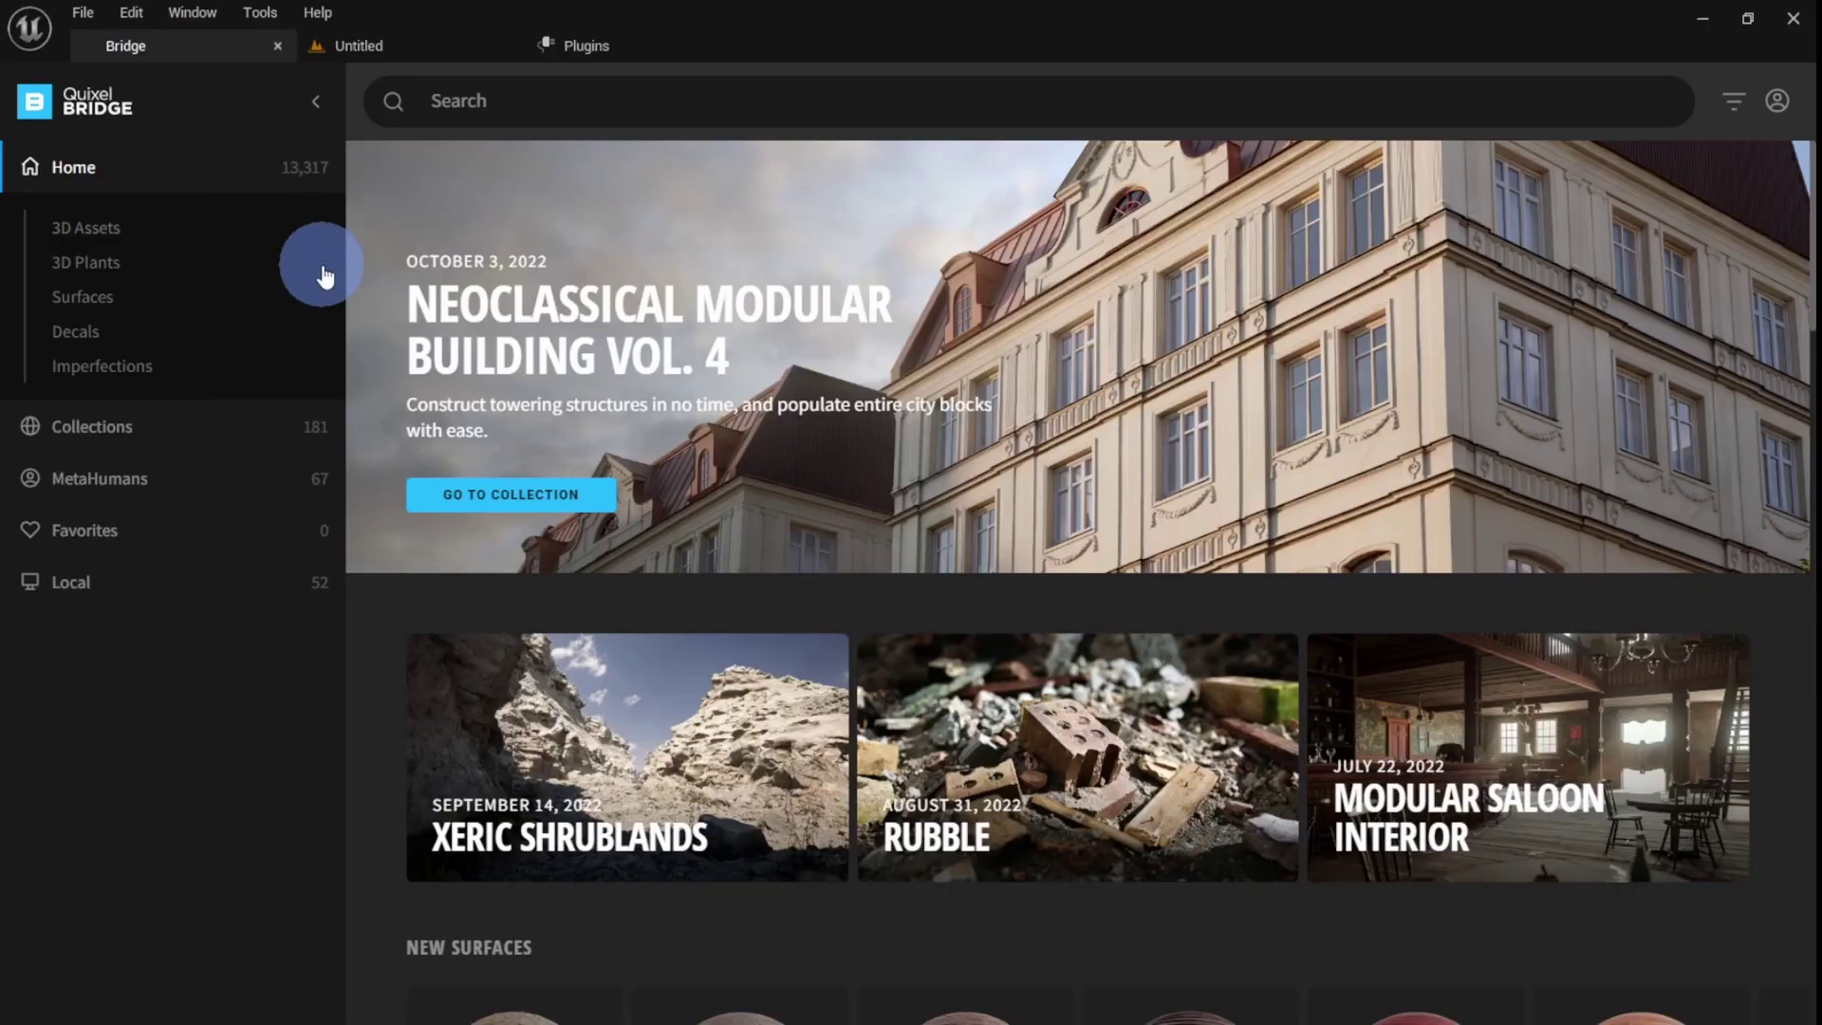
left_click(116, 595)
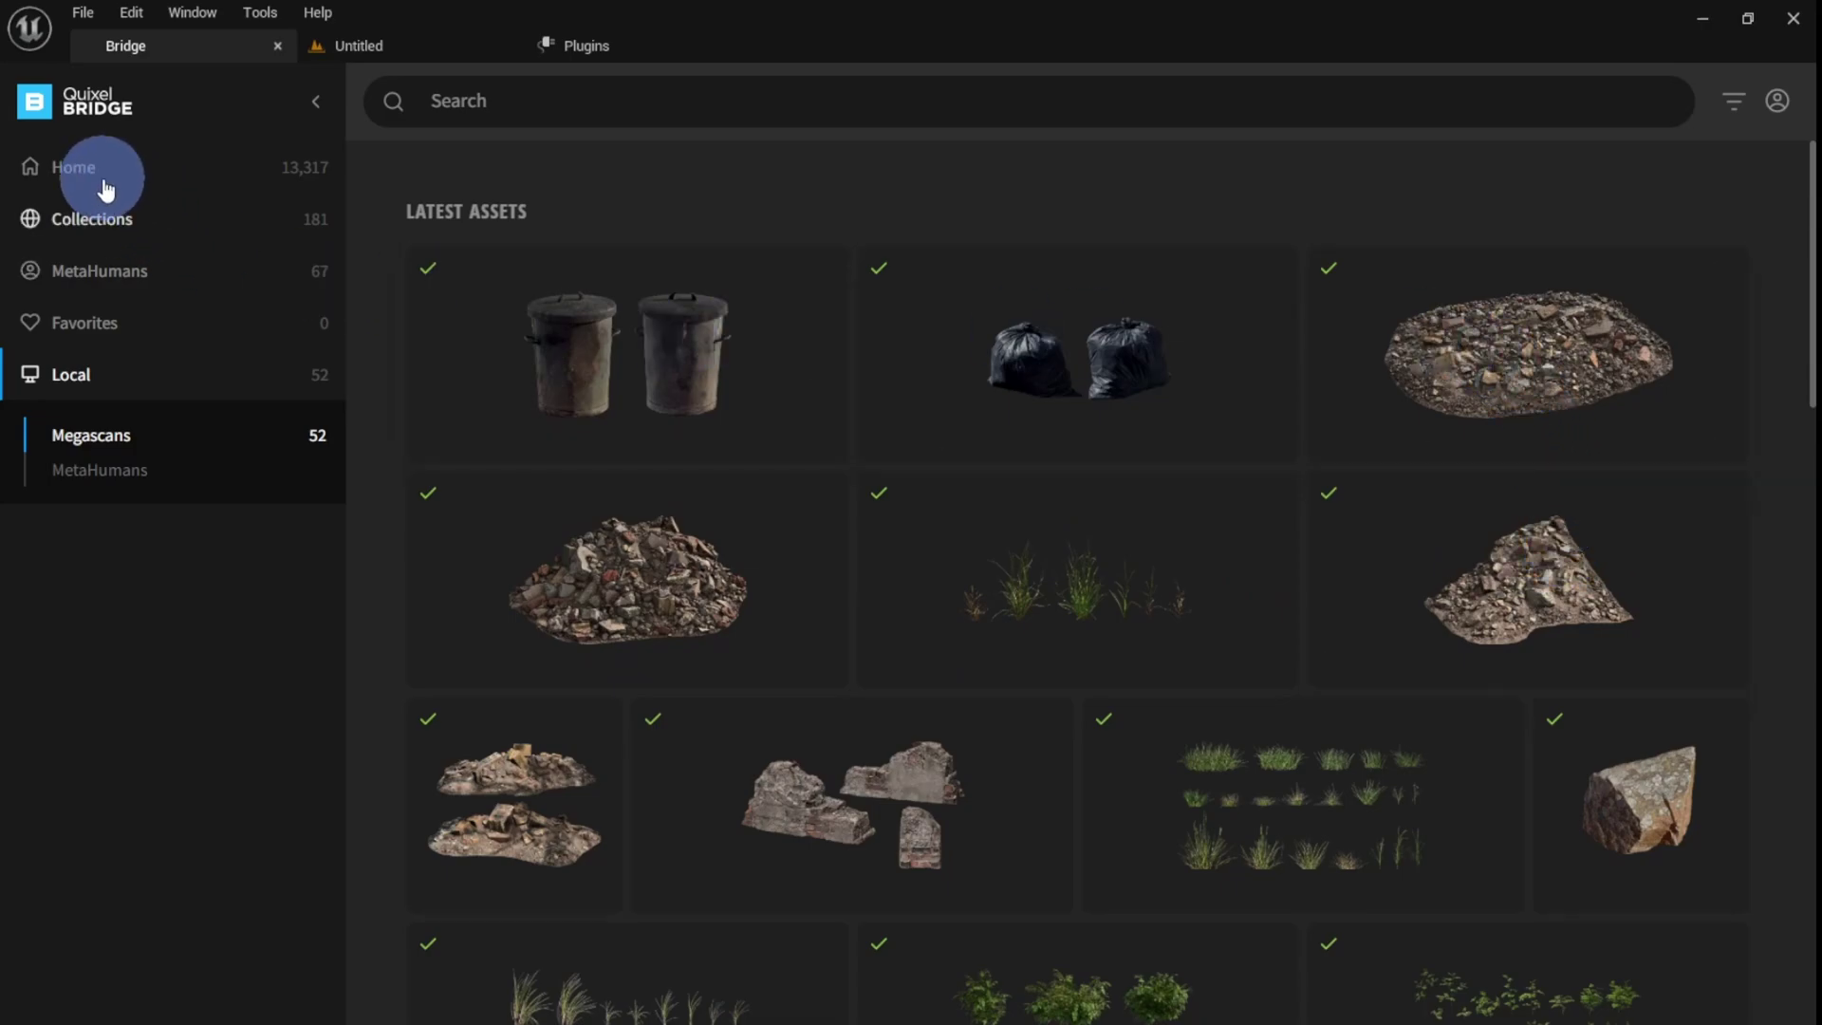
left_click(95, 220)
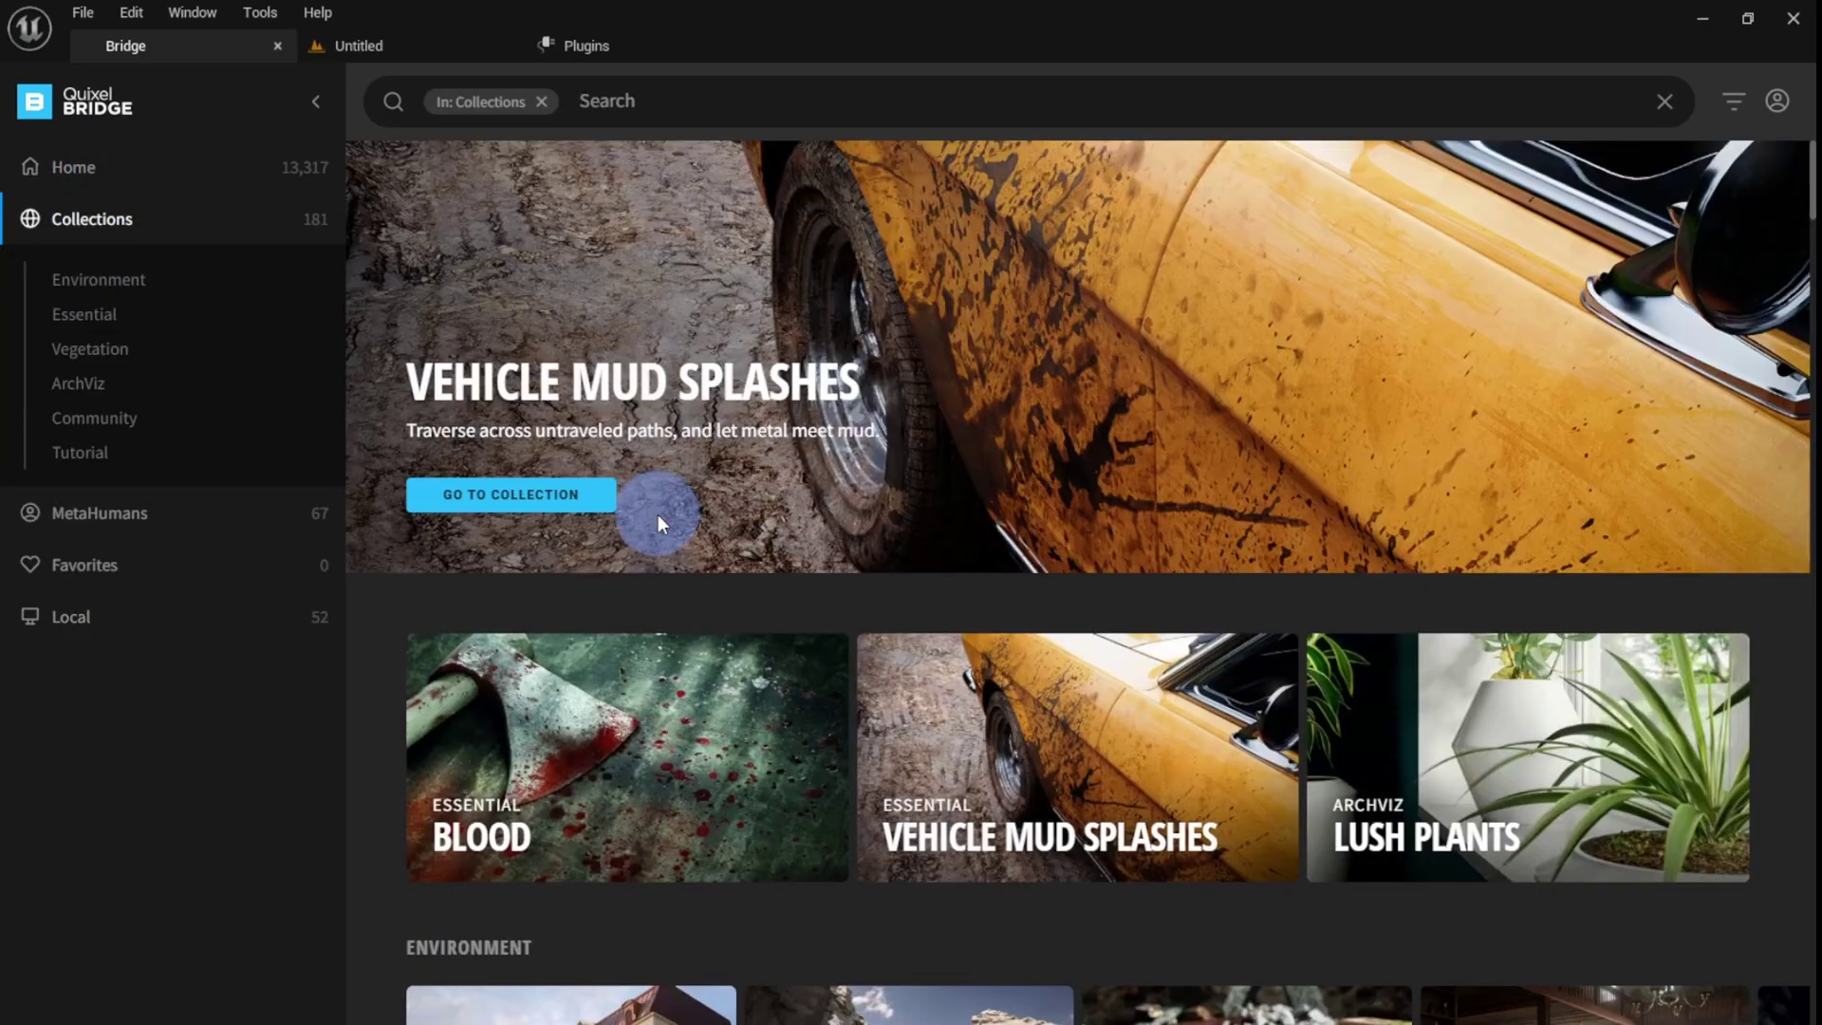
scroll(698, 646, "down", 1)
scroll(697, 645, "down", 2)
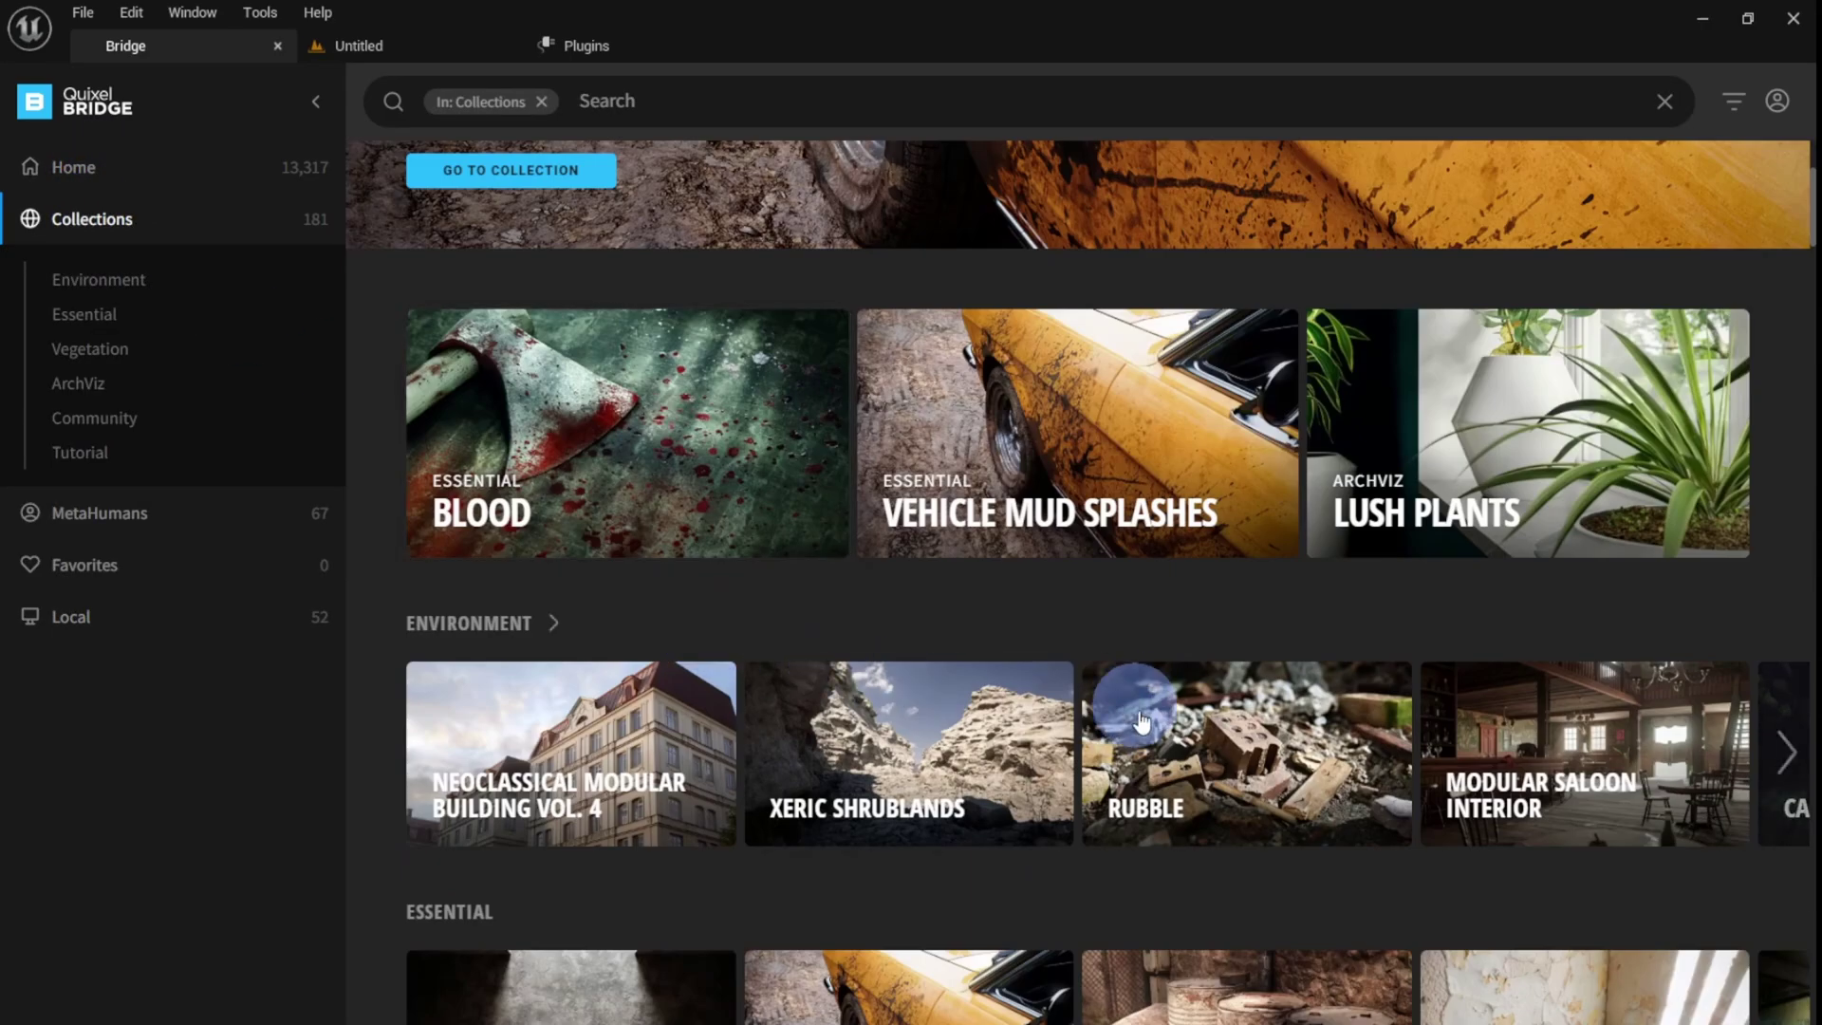
left_click(1227, 742)
scroll(909, 687, "down", 9)
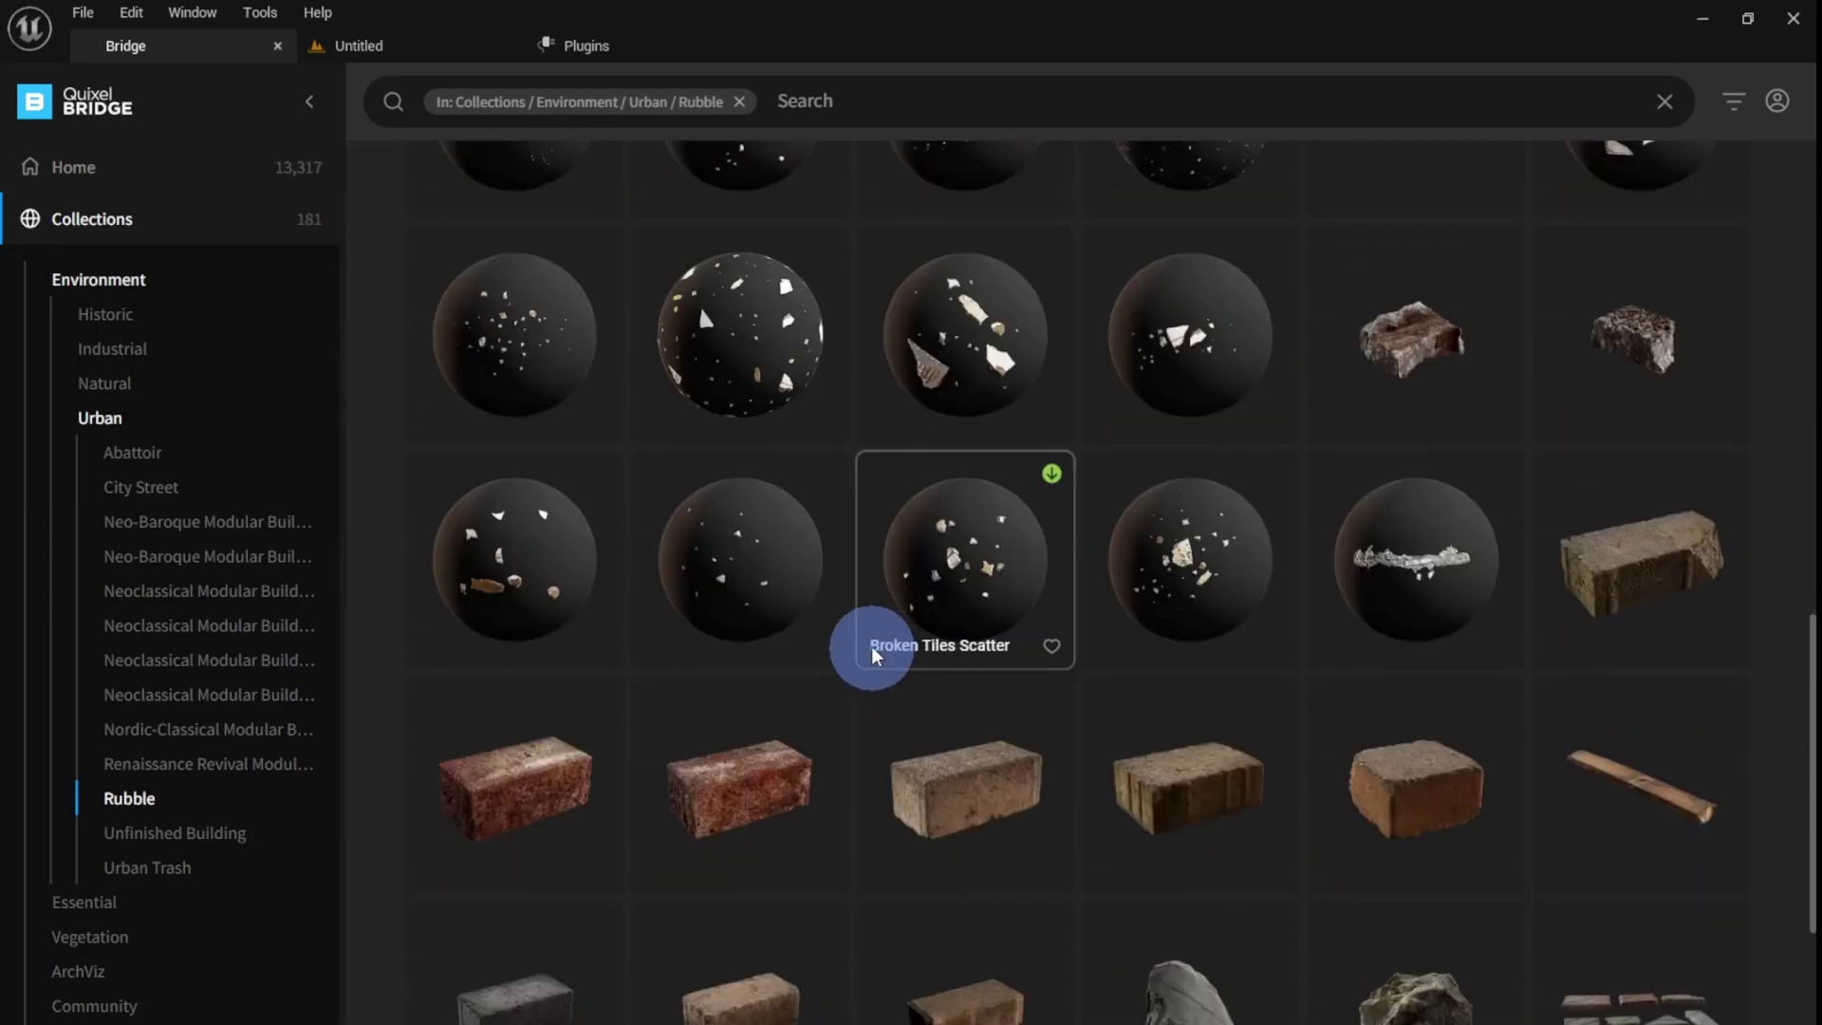
scroll(647, 704, "down", 15)
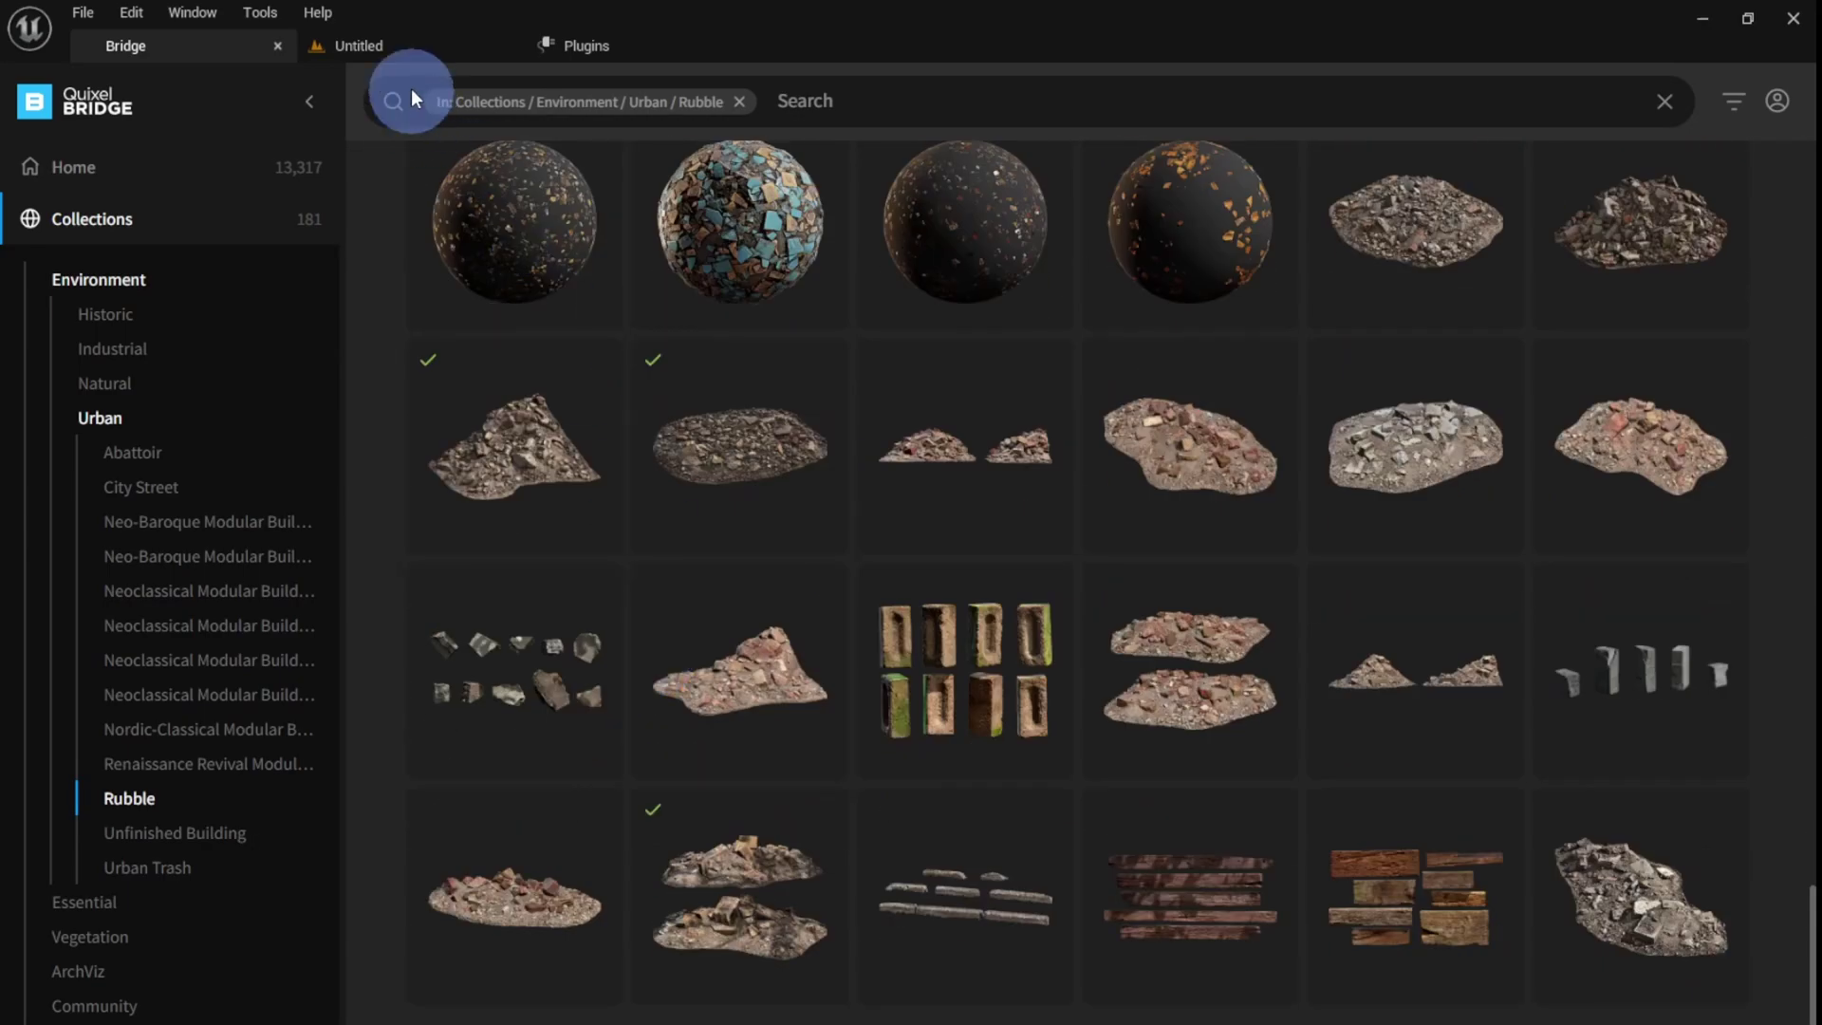
left_click(358, 45)
right_click_drag(621, 391, 624, 392)
key("w")
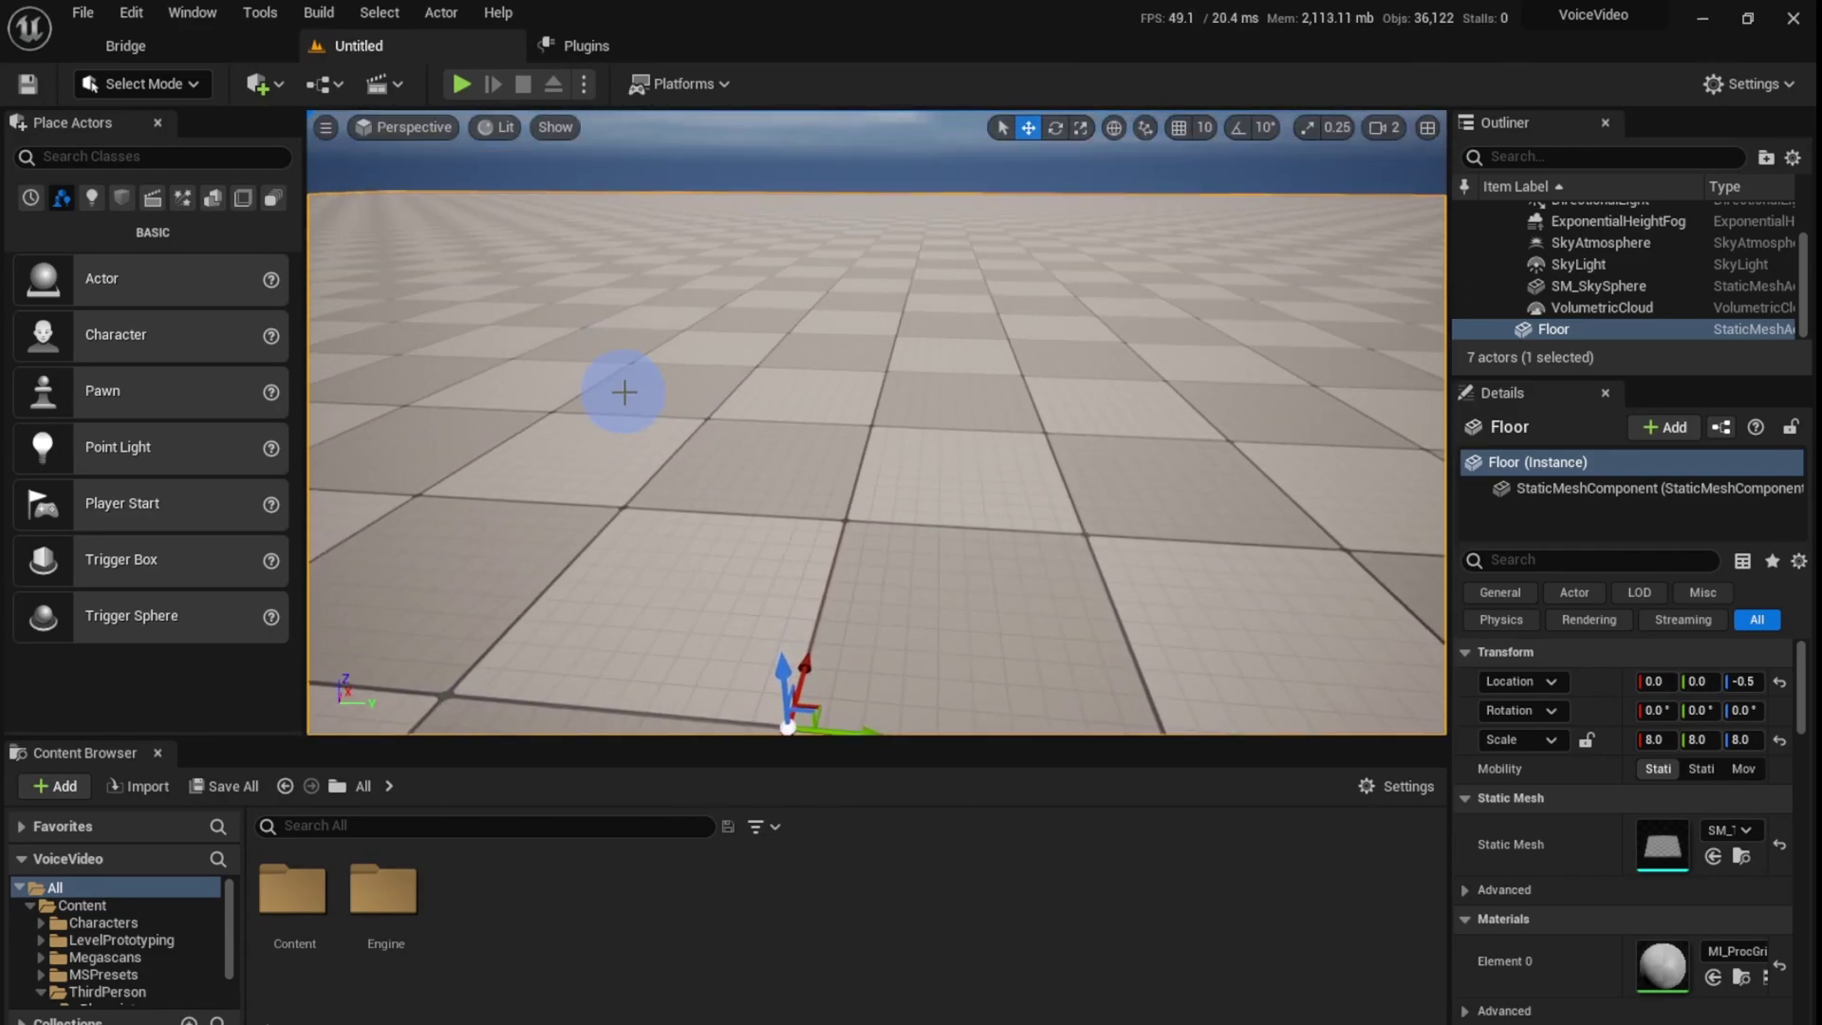
Step: Check in the plugin list, filtered by hdri, that the HDRIBackdrop plugin is enabled, and return to the level
left_click(583, 48)
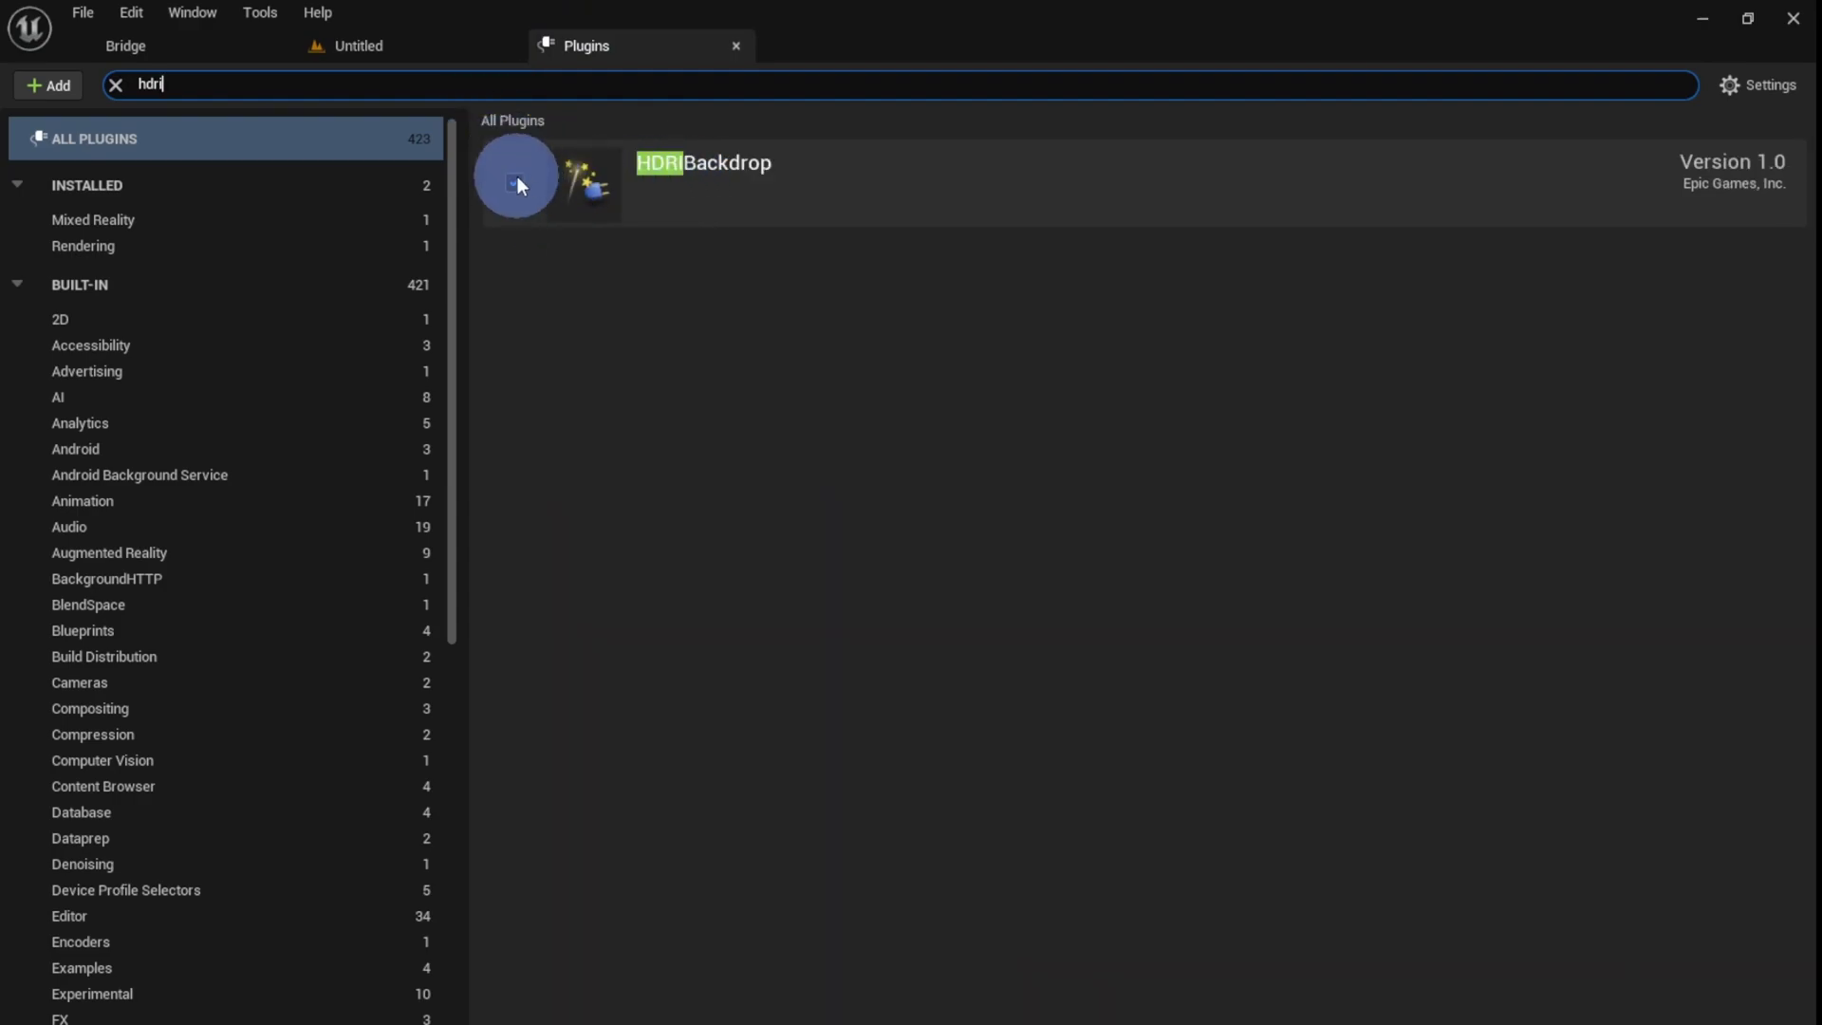
left_click(515, 181)
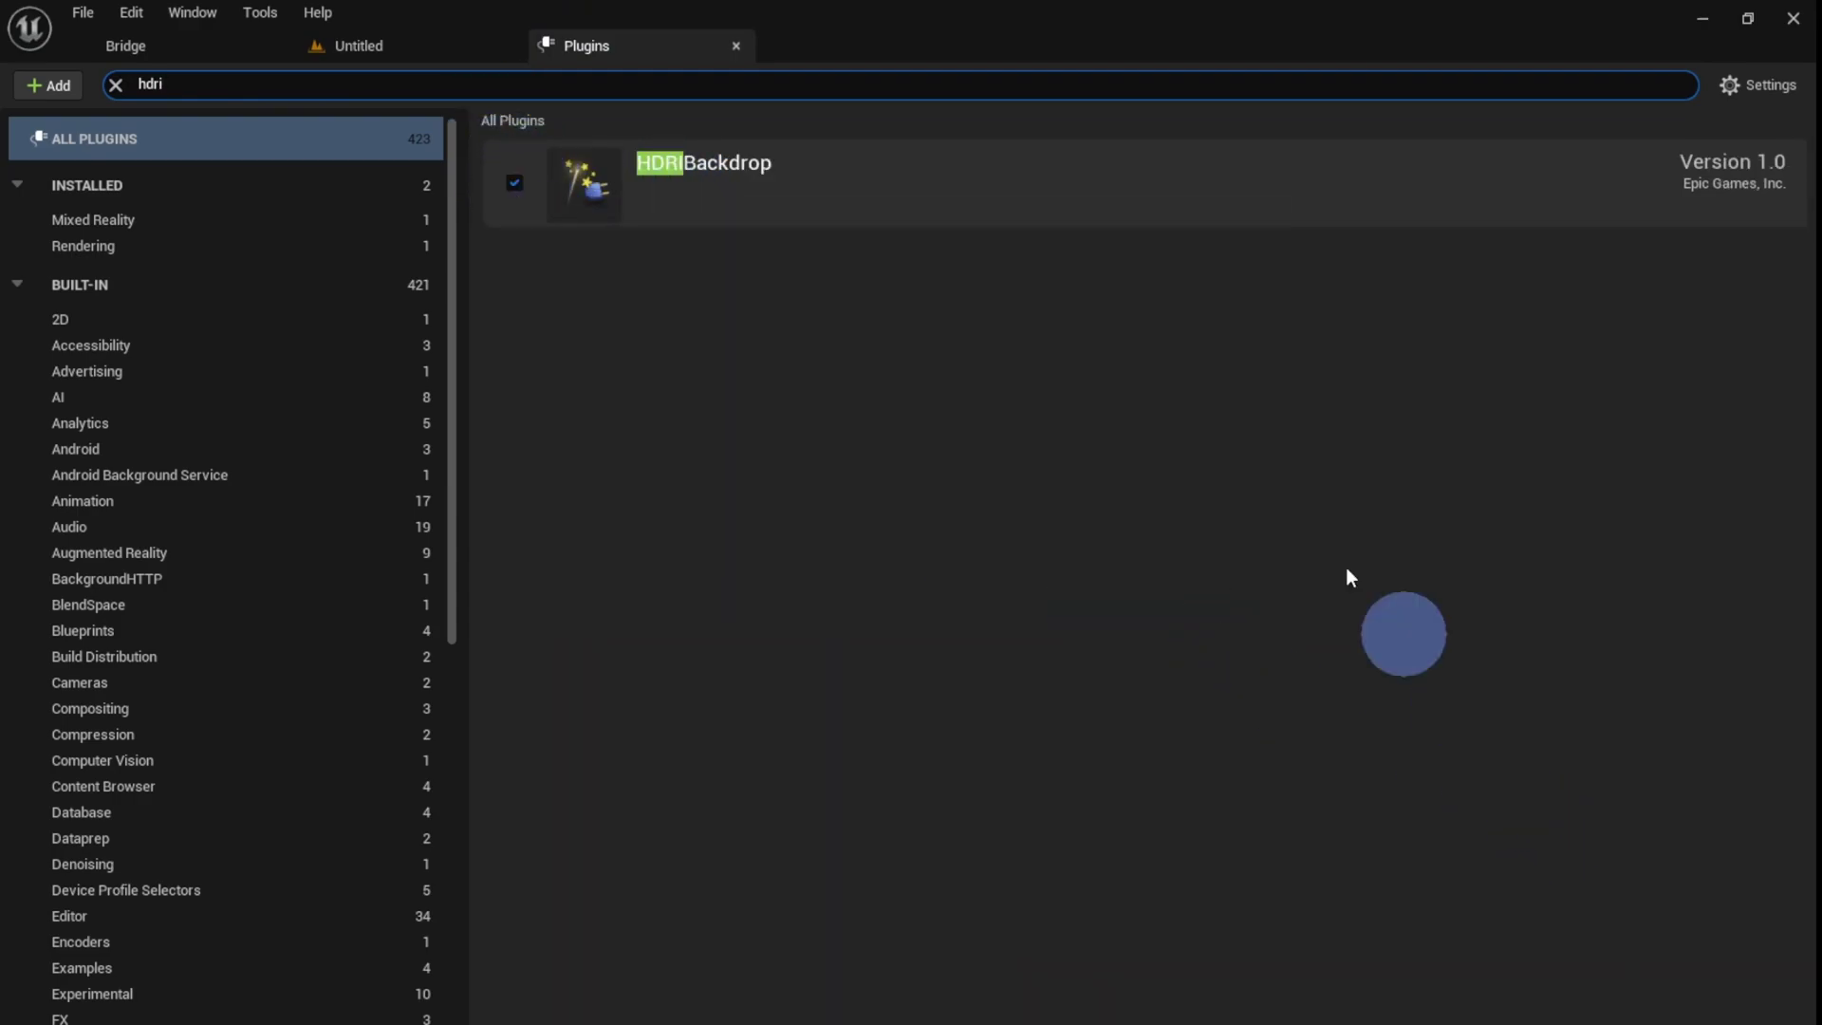
left_click(387, 53)
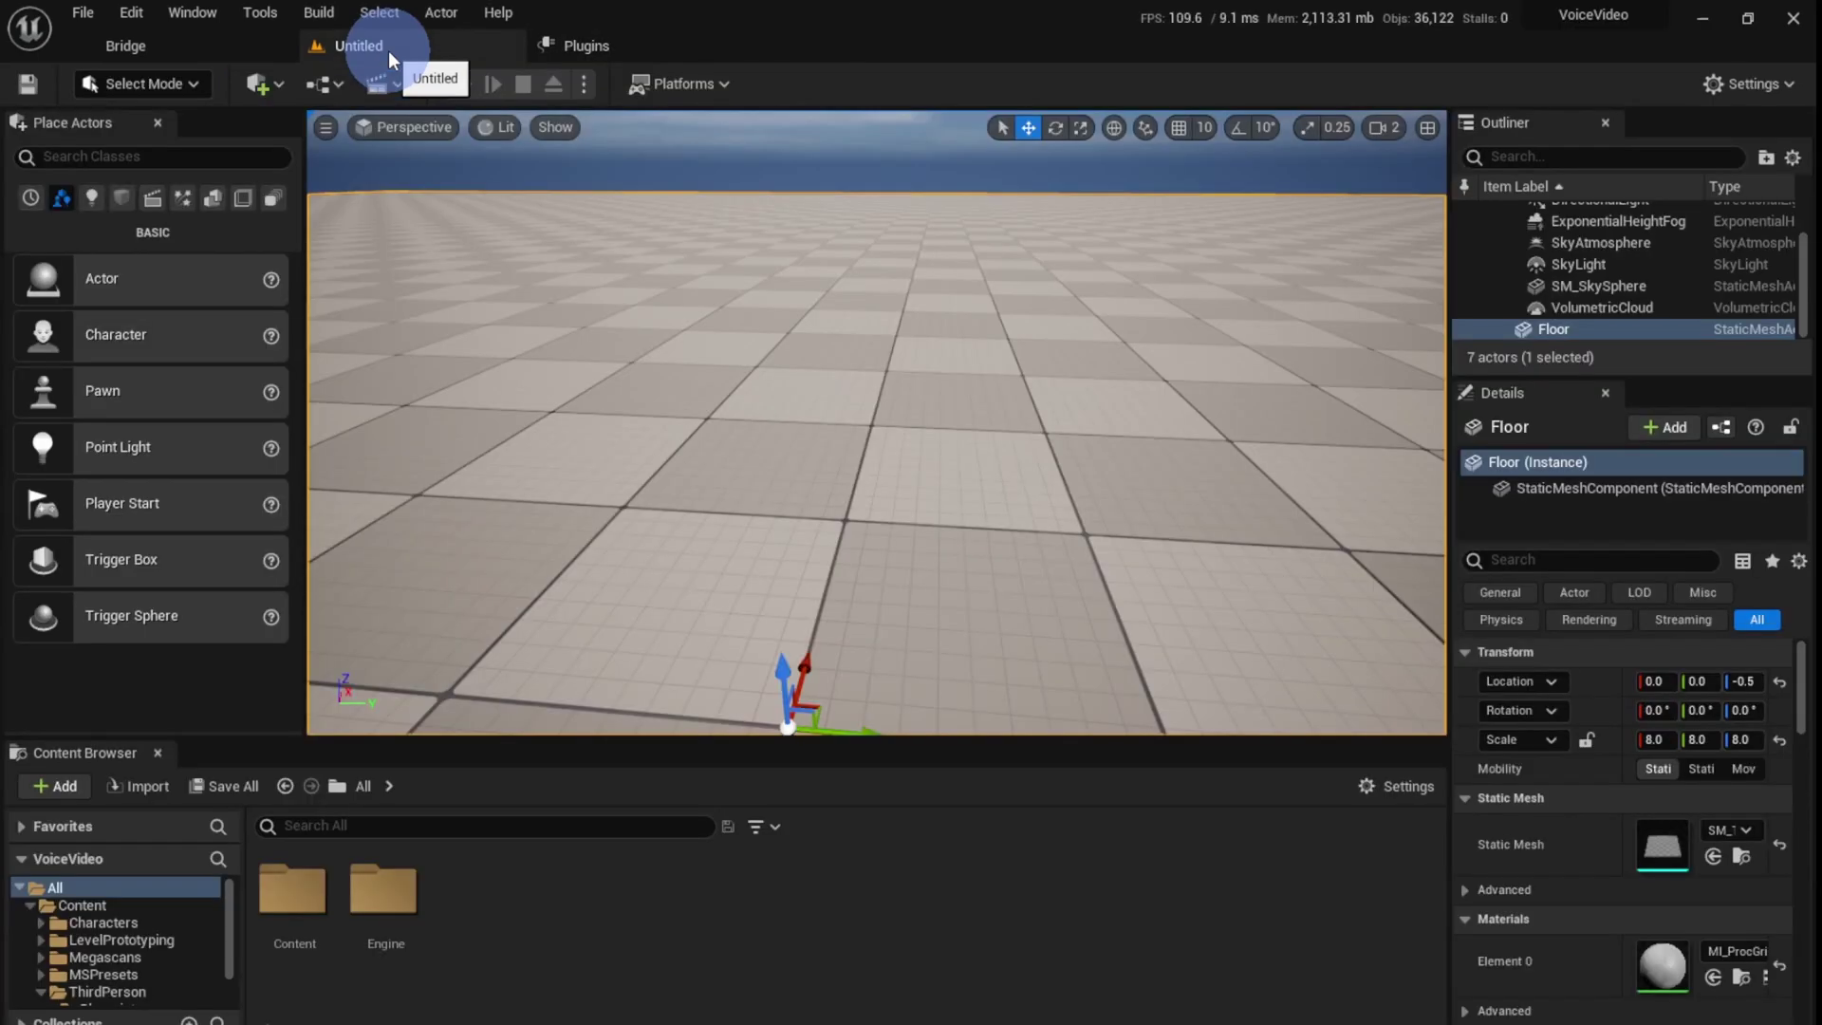
Step: Delete all six lighting actors, from DirectionalLight to VolumetricCloud, leaving only the Floor in the level
right_click_drag(797, 389, 825, 385)
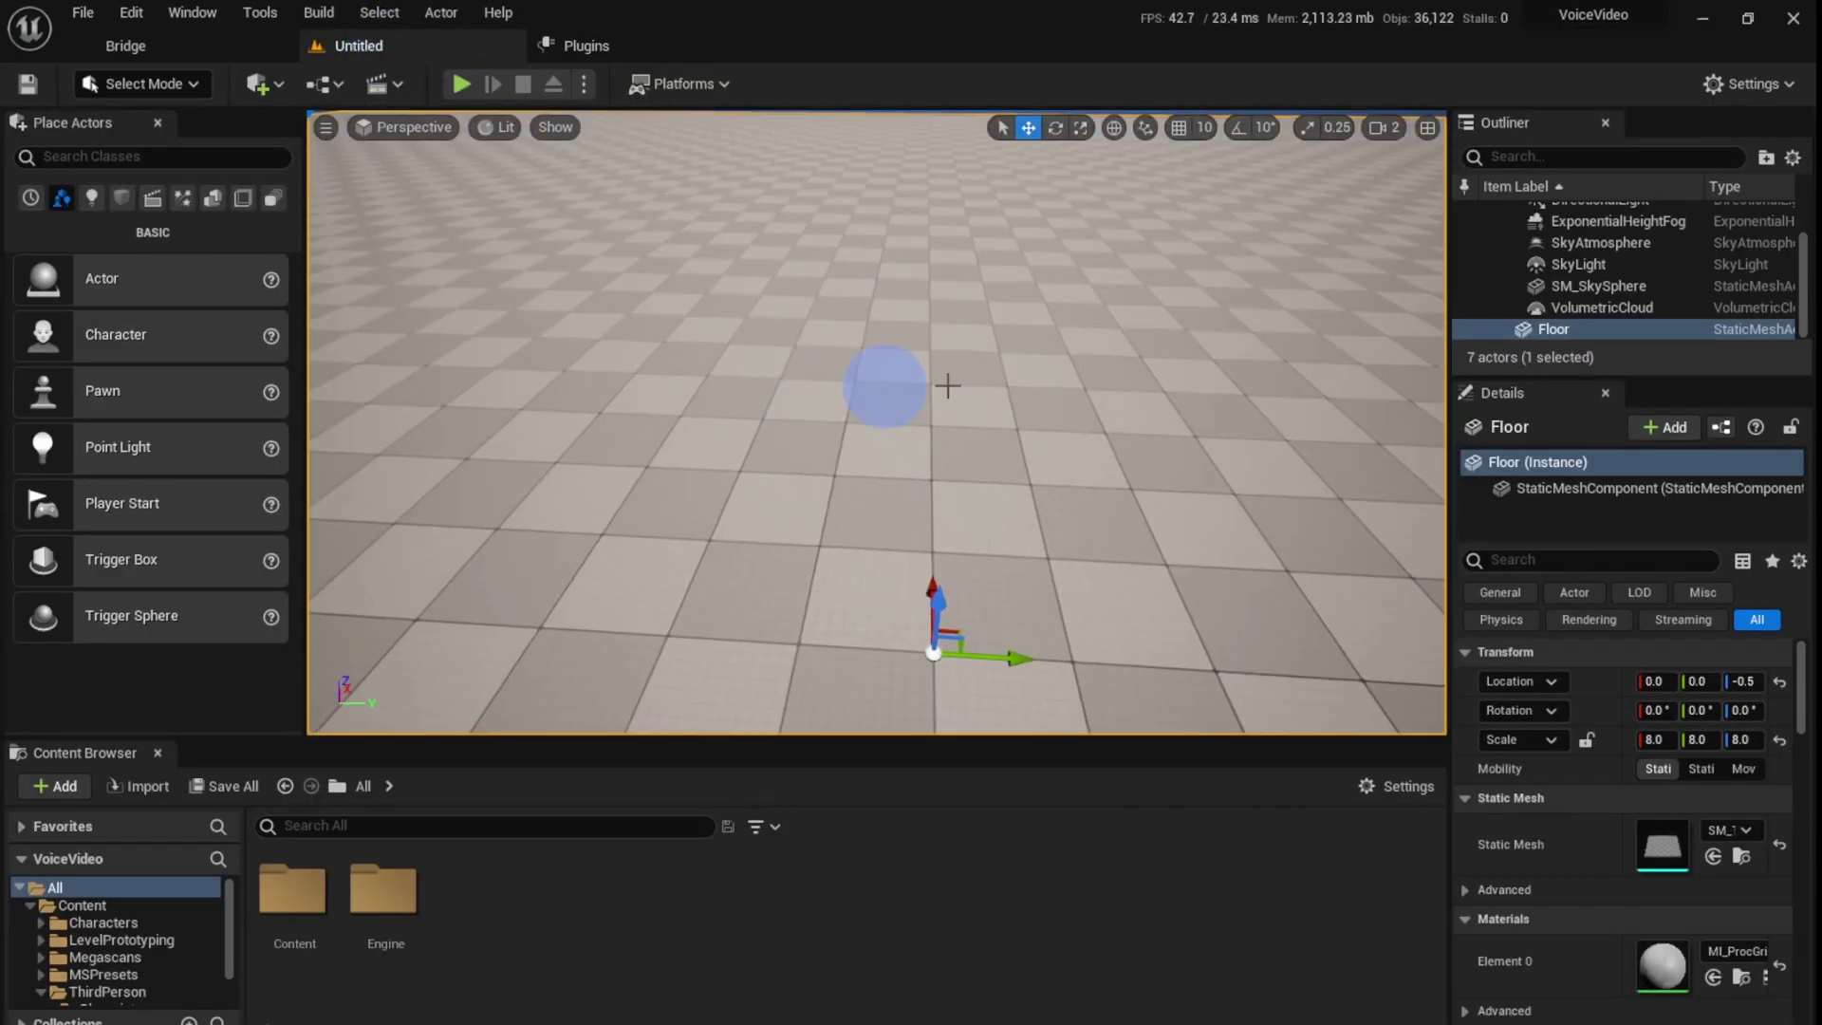
left_click(1604, 305)
scroll(1602, 304, "up", 2)
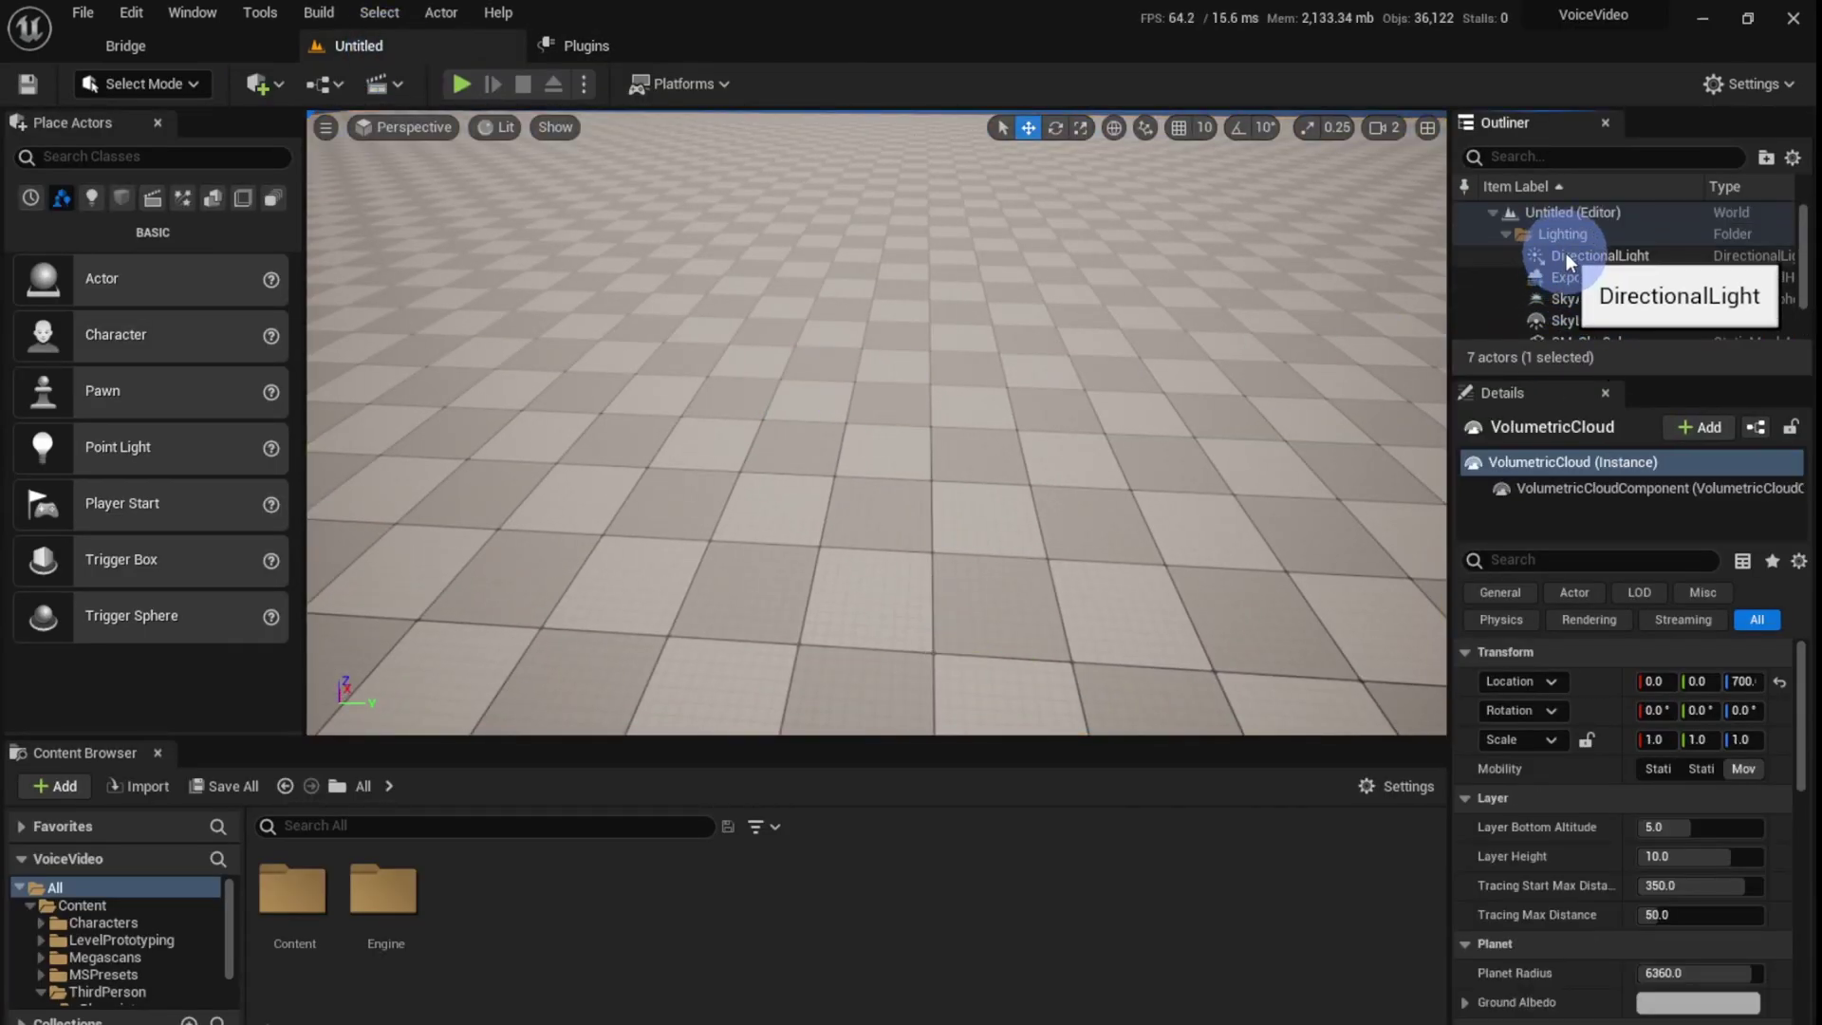
left_click(1566, 254, "shift")
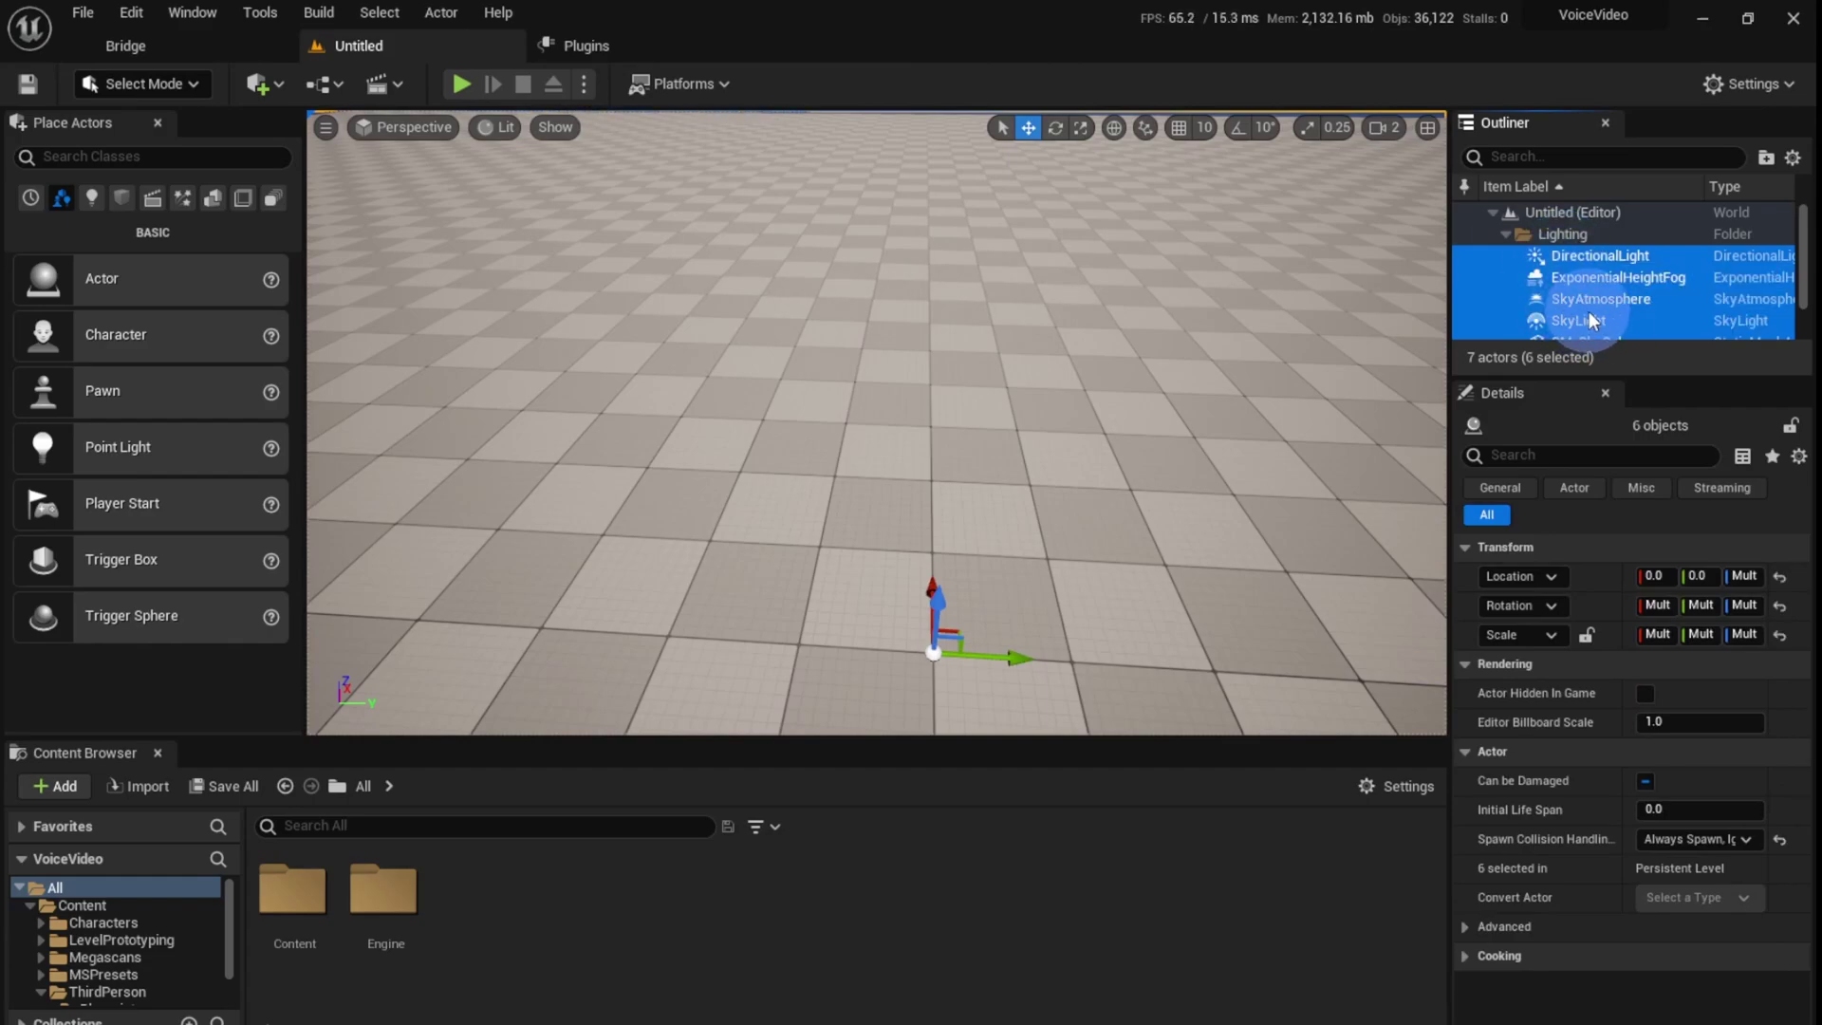
key("Delete")
left_click(831, 356)
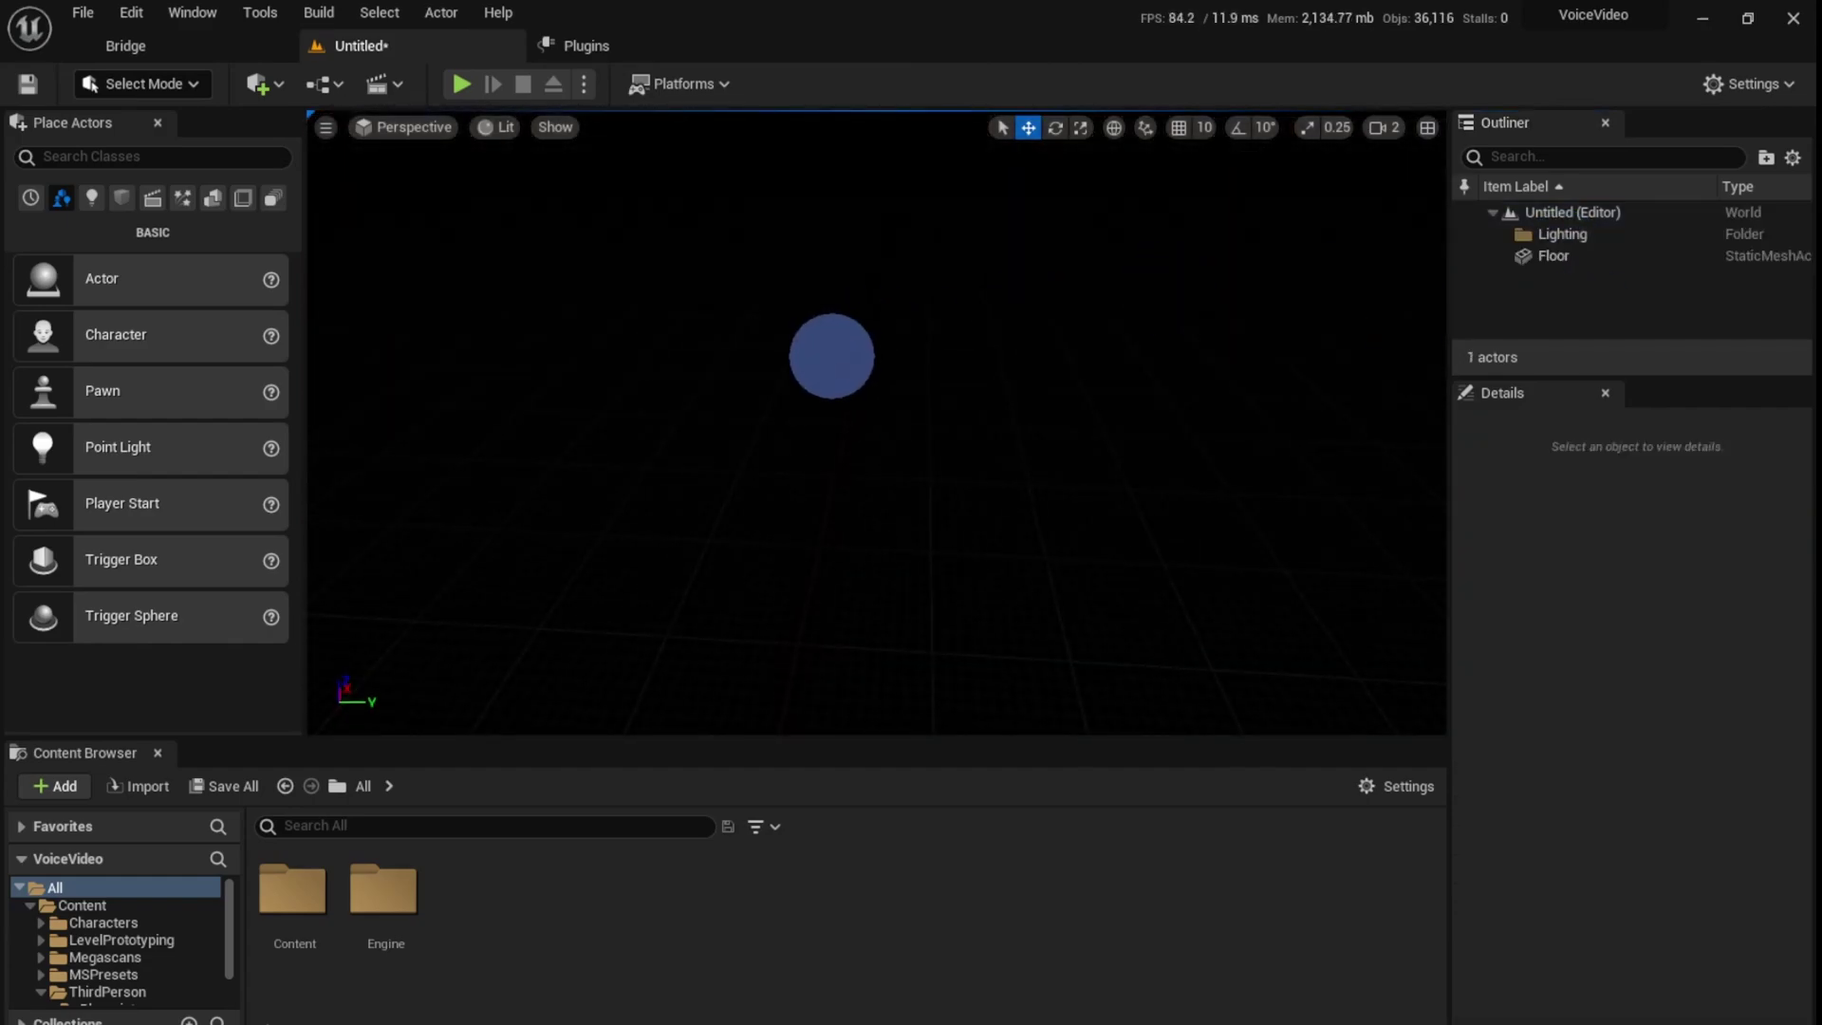
Step: Place an HDRI Backdrop from the light actors onto the floor of the level
left_click(1561, 256)
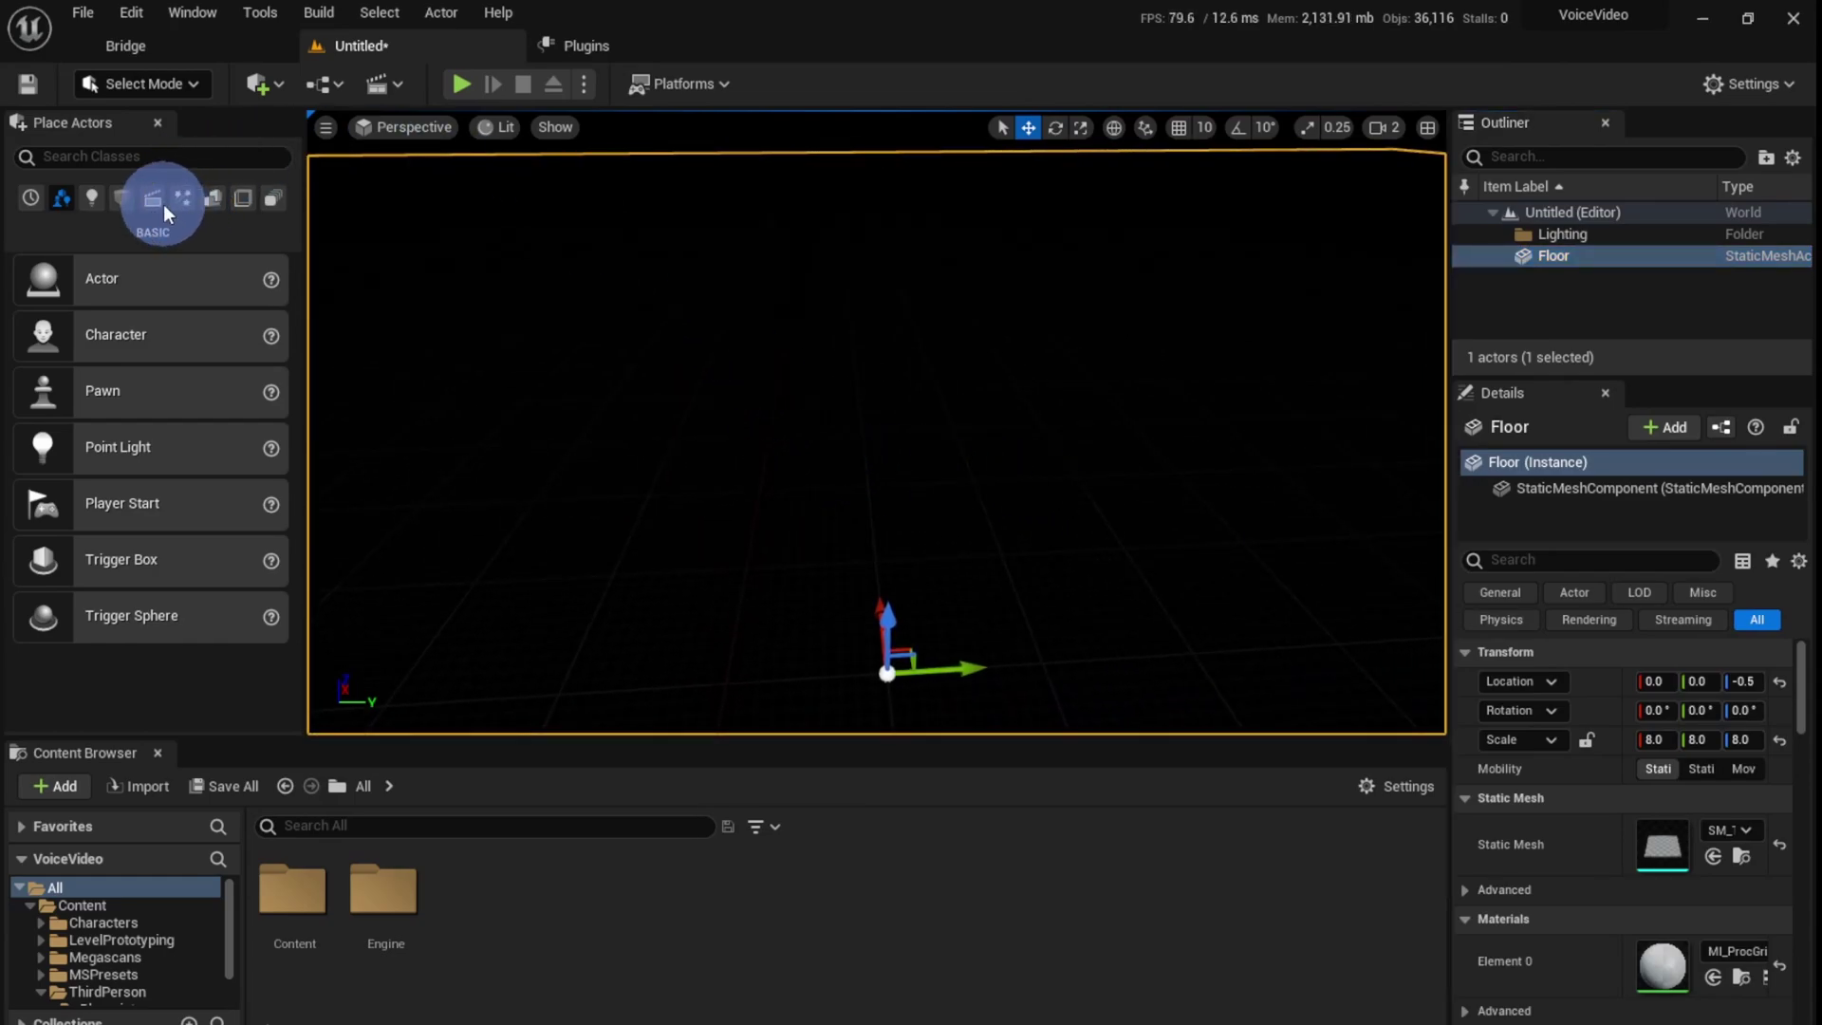
left_click(91, 197)
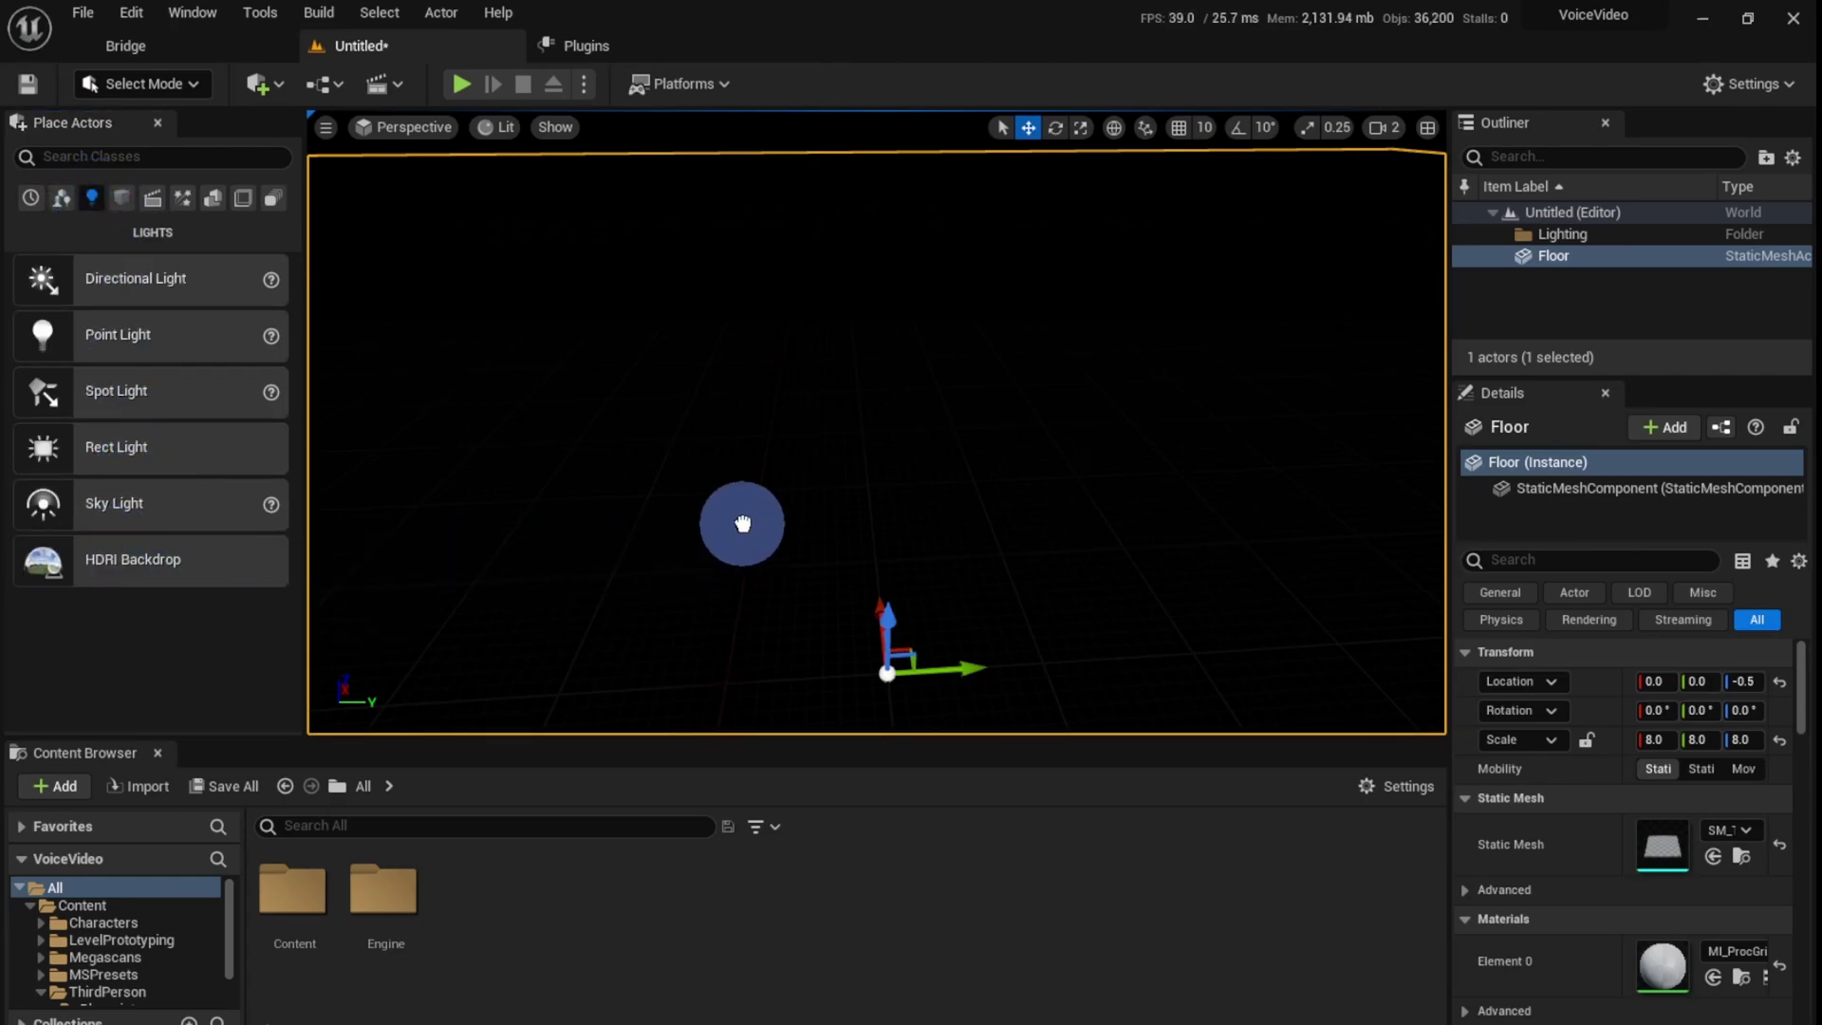
left_click_drag(741, 511, 737, 488)
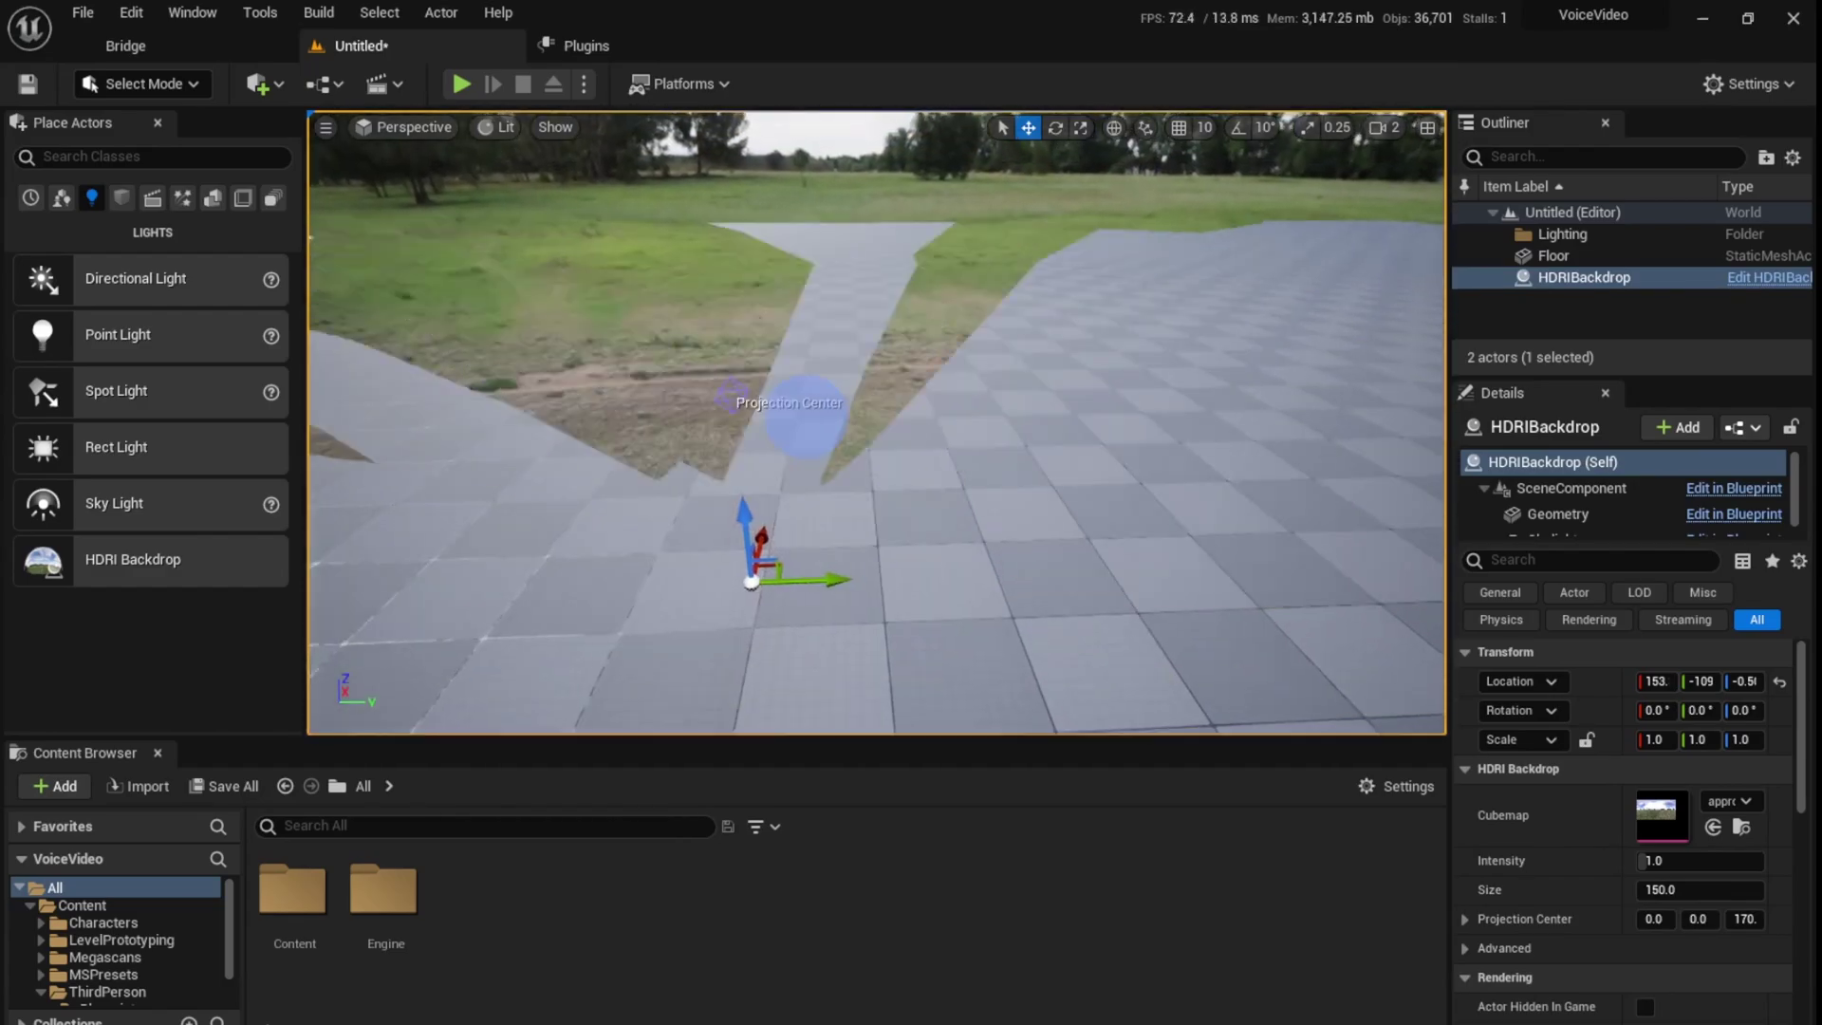
Step: Lower the HDRI Backdrop beneath the floor to a Z location of about -14 and deselect it
right_click_drag(806, 417, 808, 427)
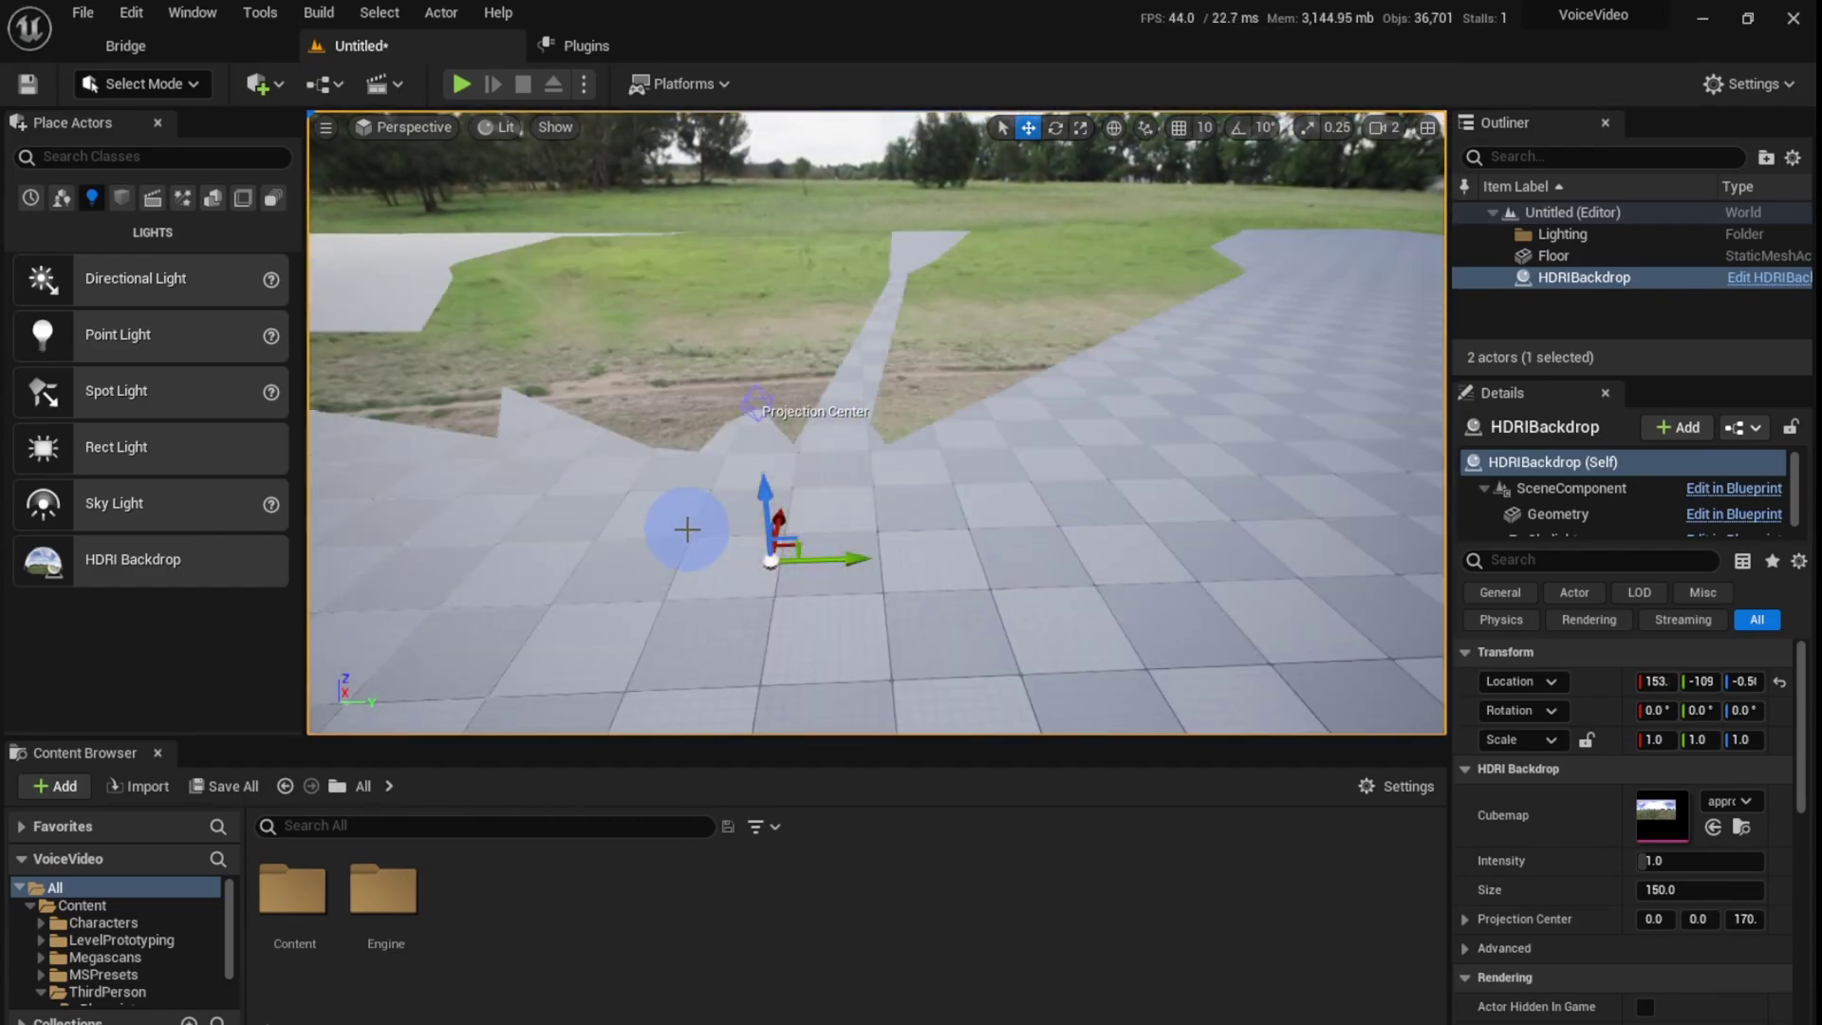
left_click_drag(767, 498, 765, 512)
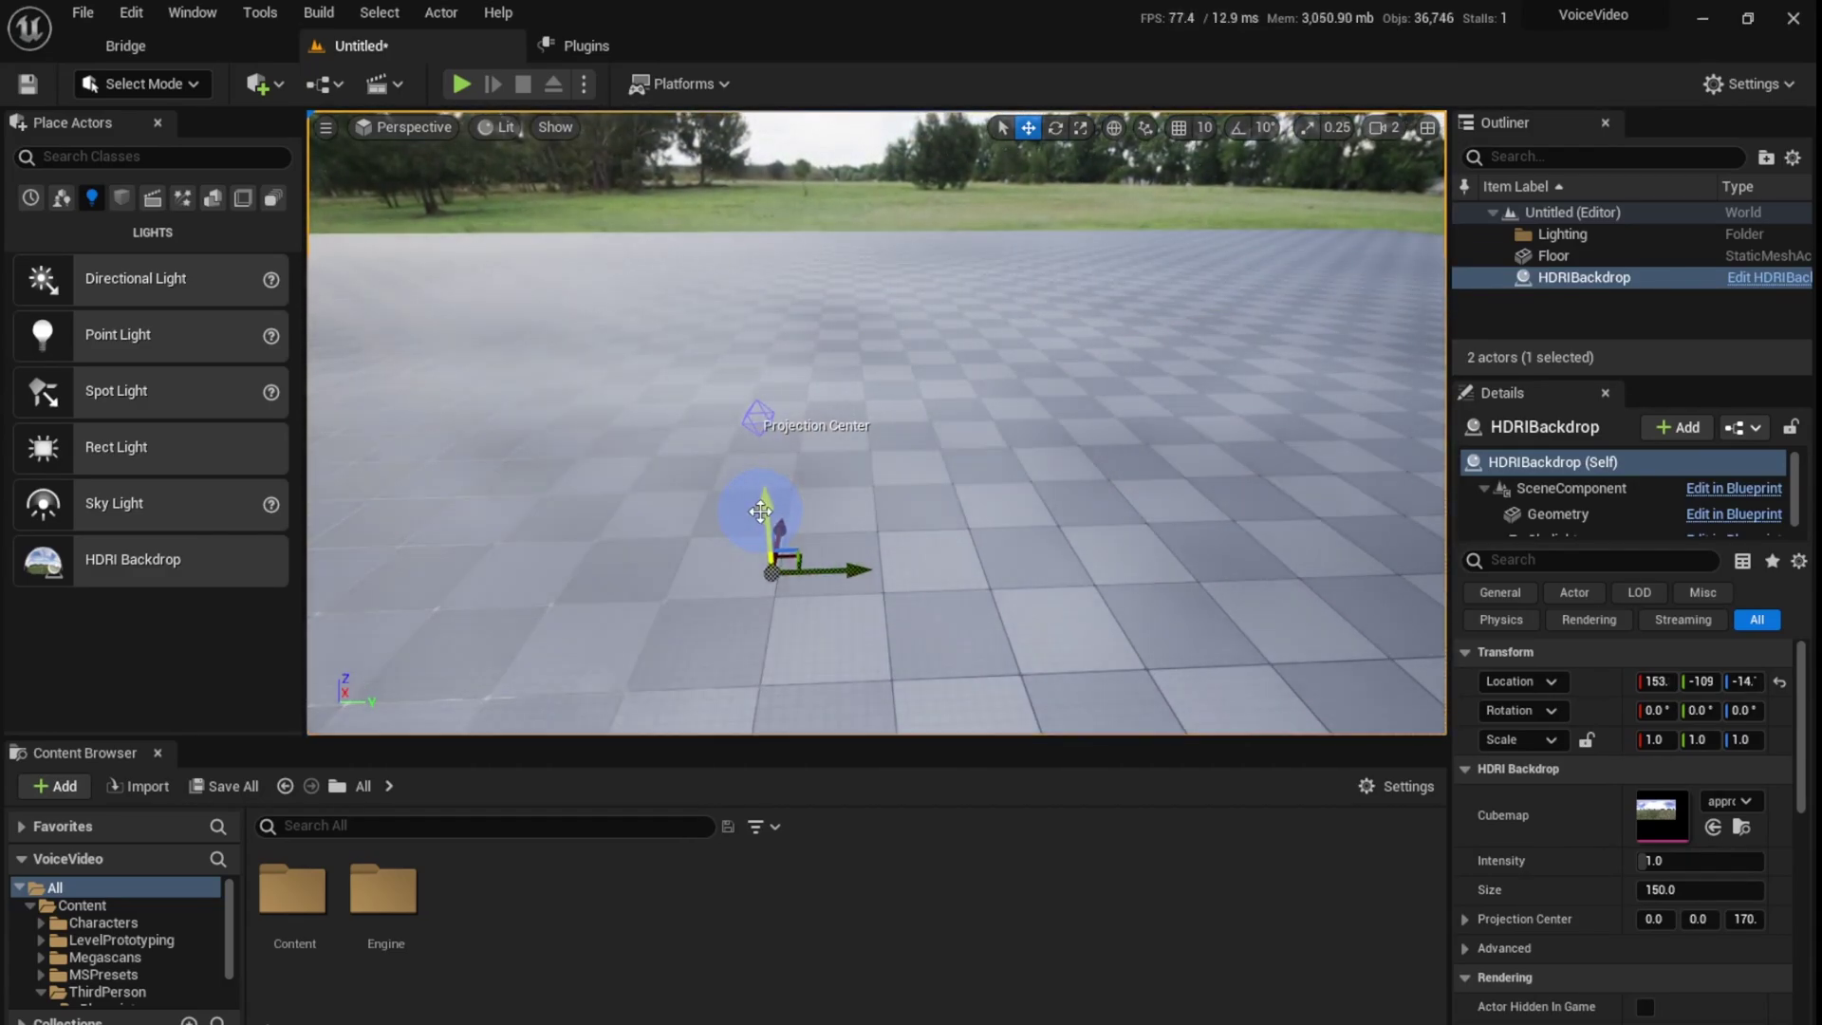
key("Escape")
right_click_drag(826, 513, 576, 502)
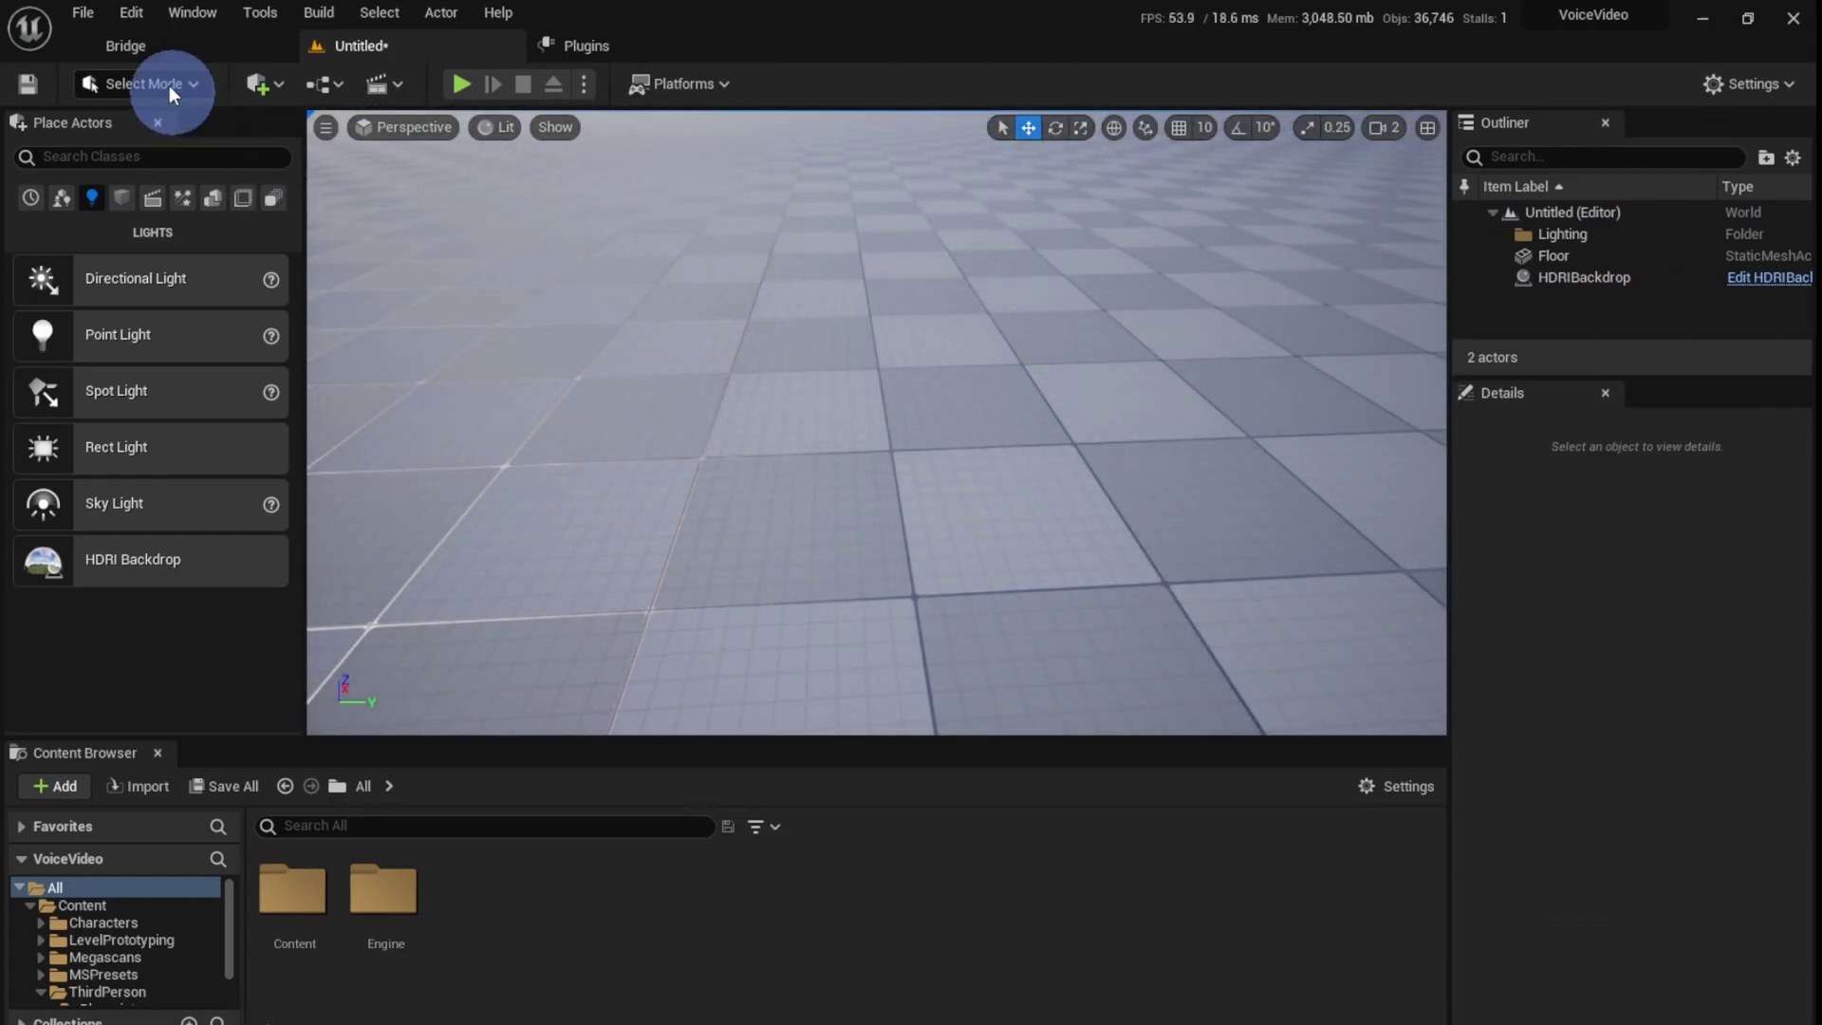
Step: View the locally downloaded Megascans assets in Quixel Bridge, and return to the level
left_click(163, 40)
scroll(124, 996, "down", 3)
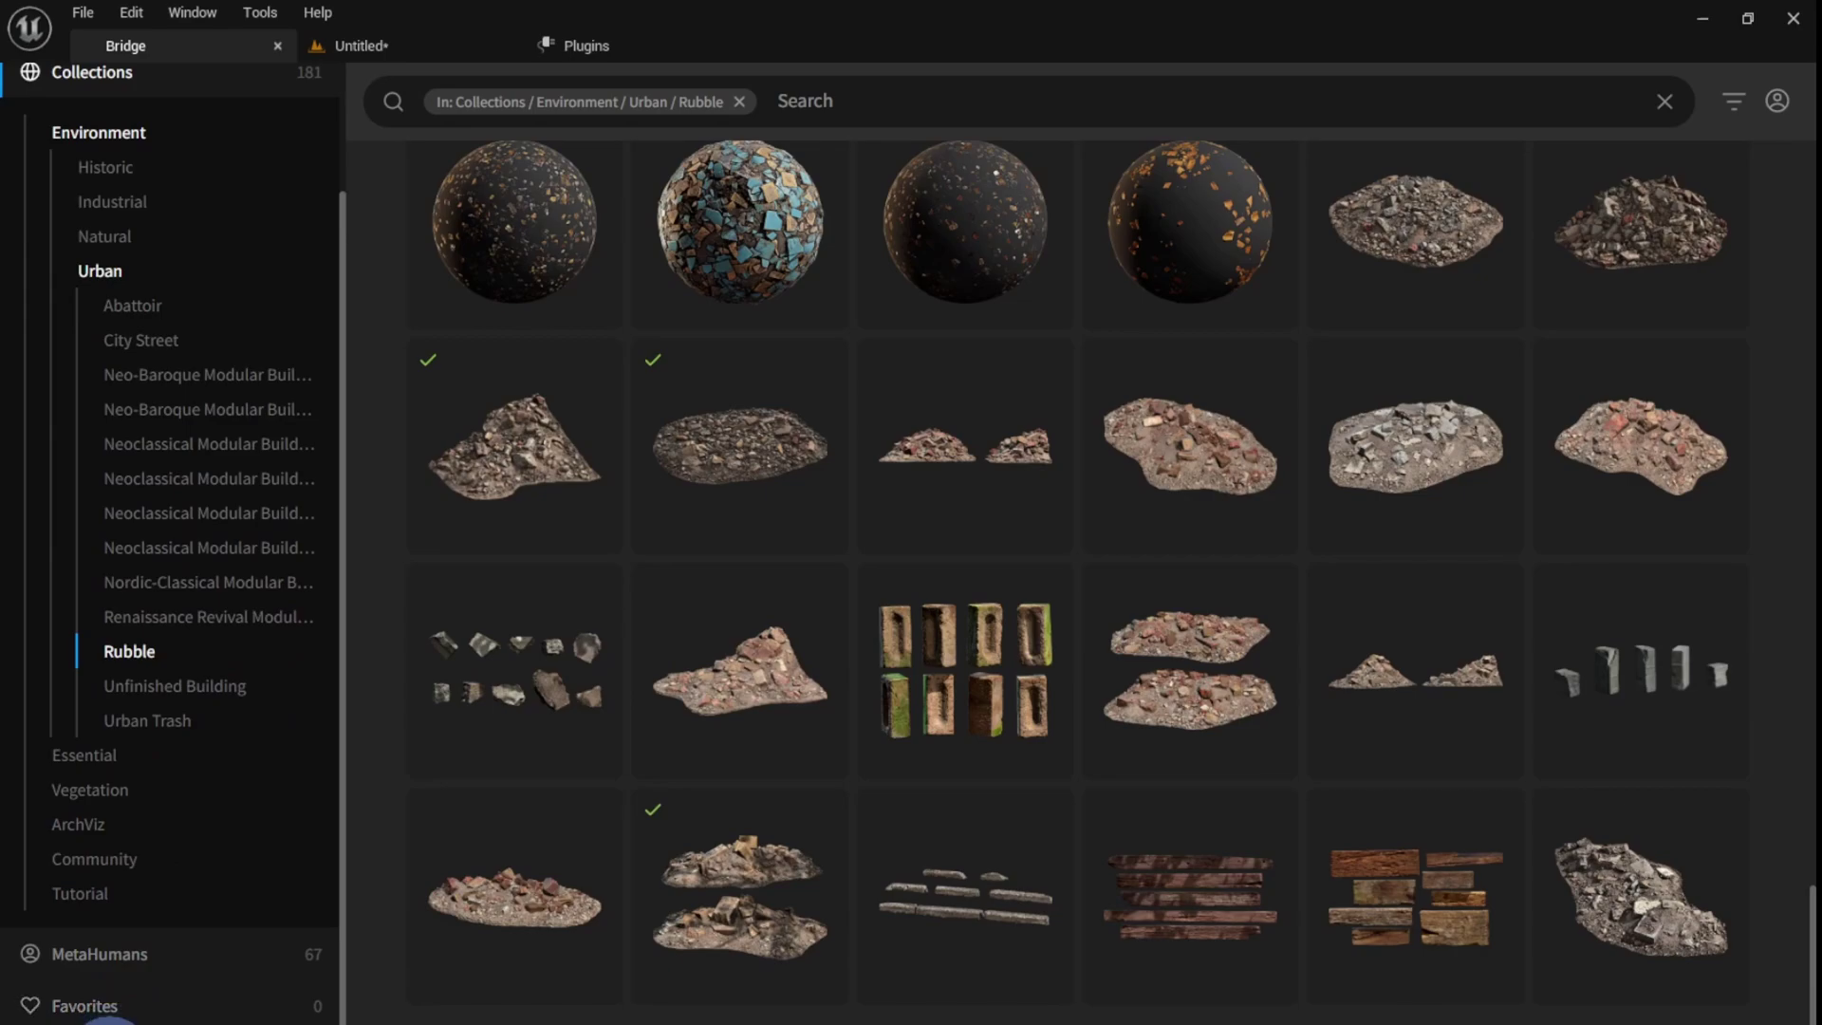
left_click(105, 1021)
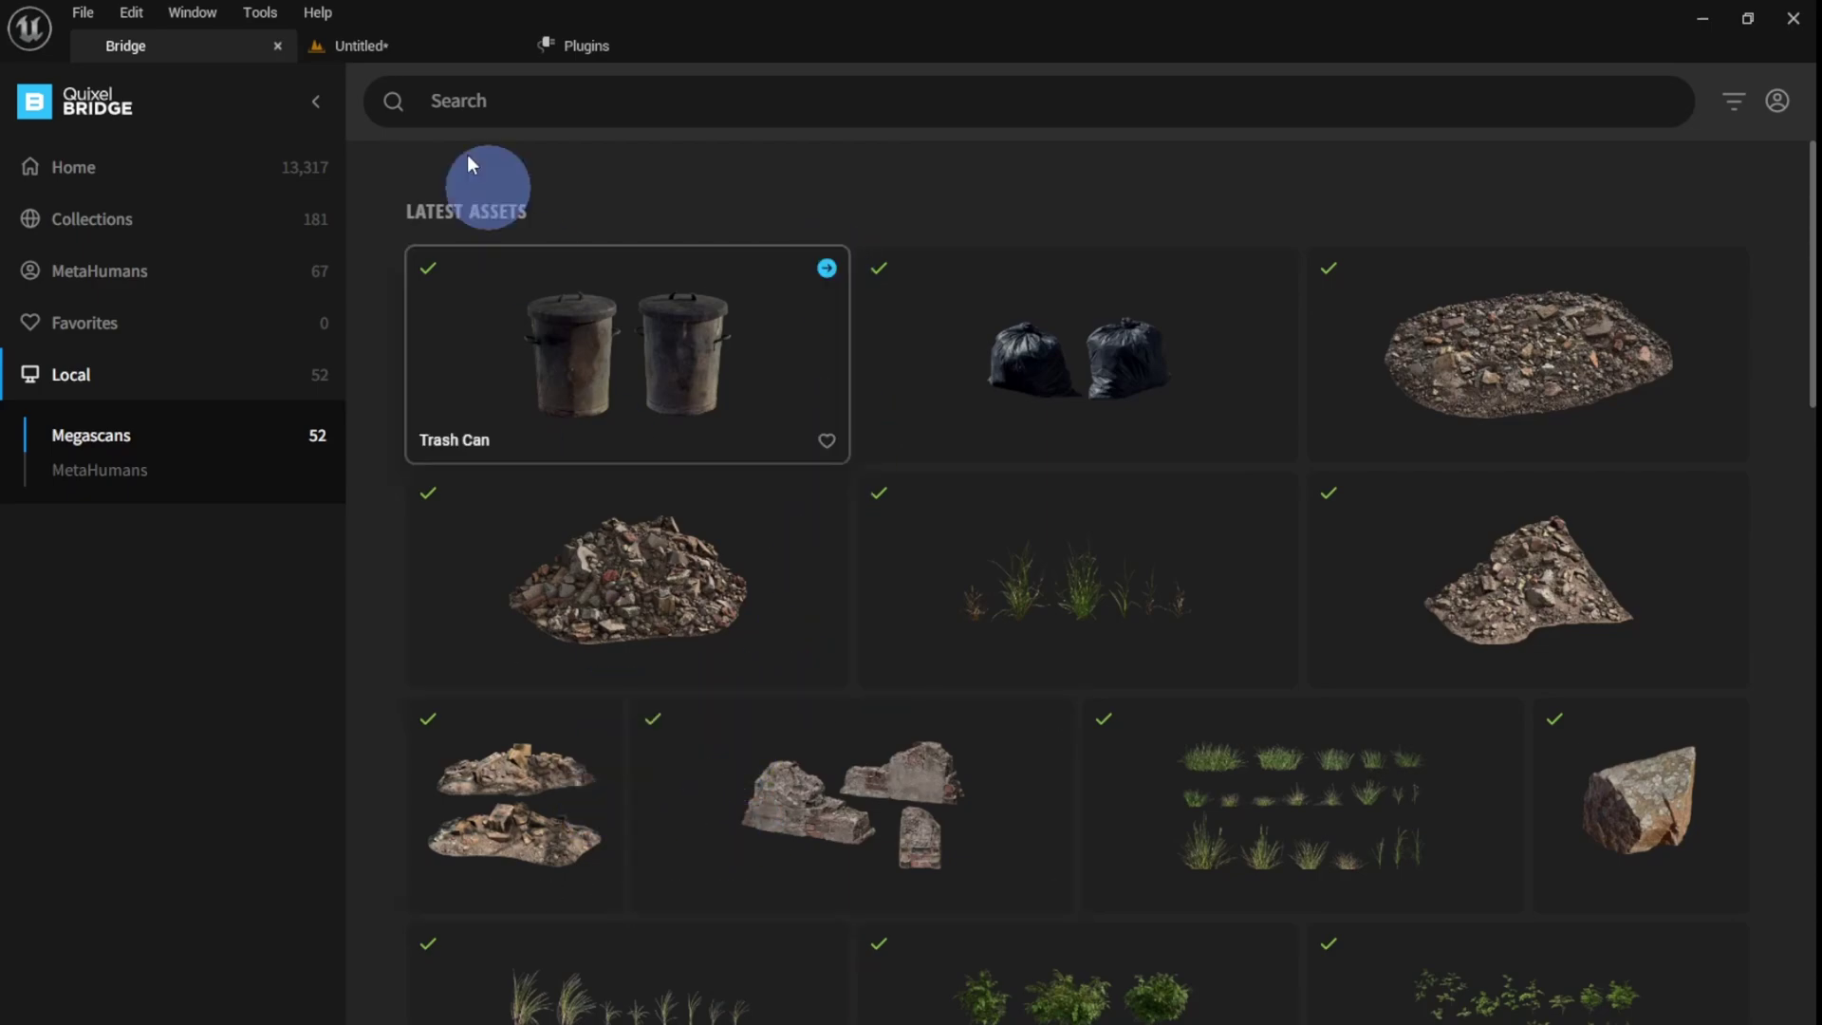
left_click(399, 55)
right_click_drag(670, 543, 664, 549)
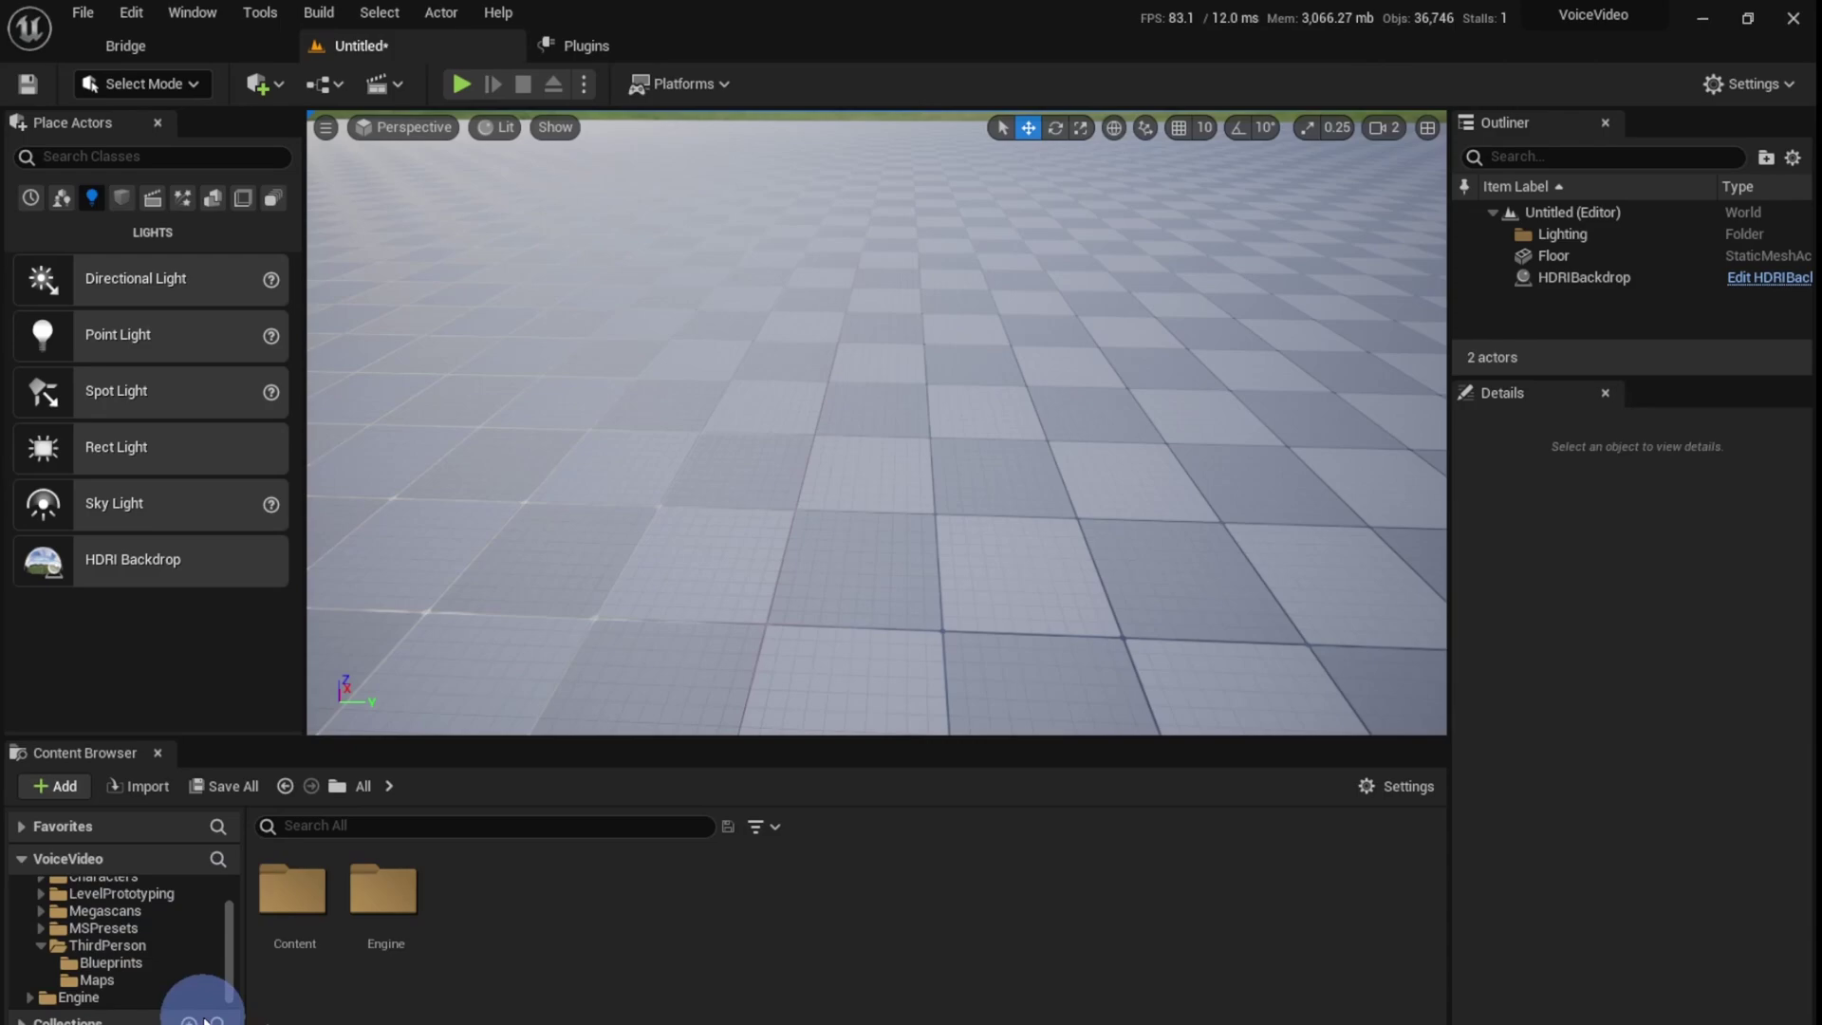
Step: Open the 3D_Assets folder inside Megascans and enlarge the asset thumbnails
left_click(103, 957)
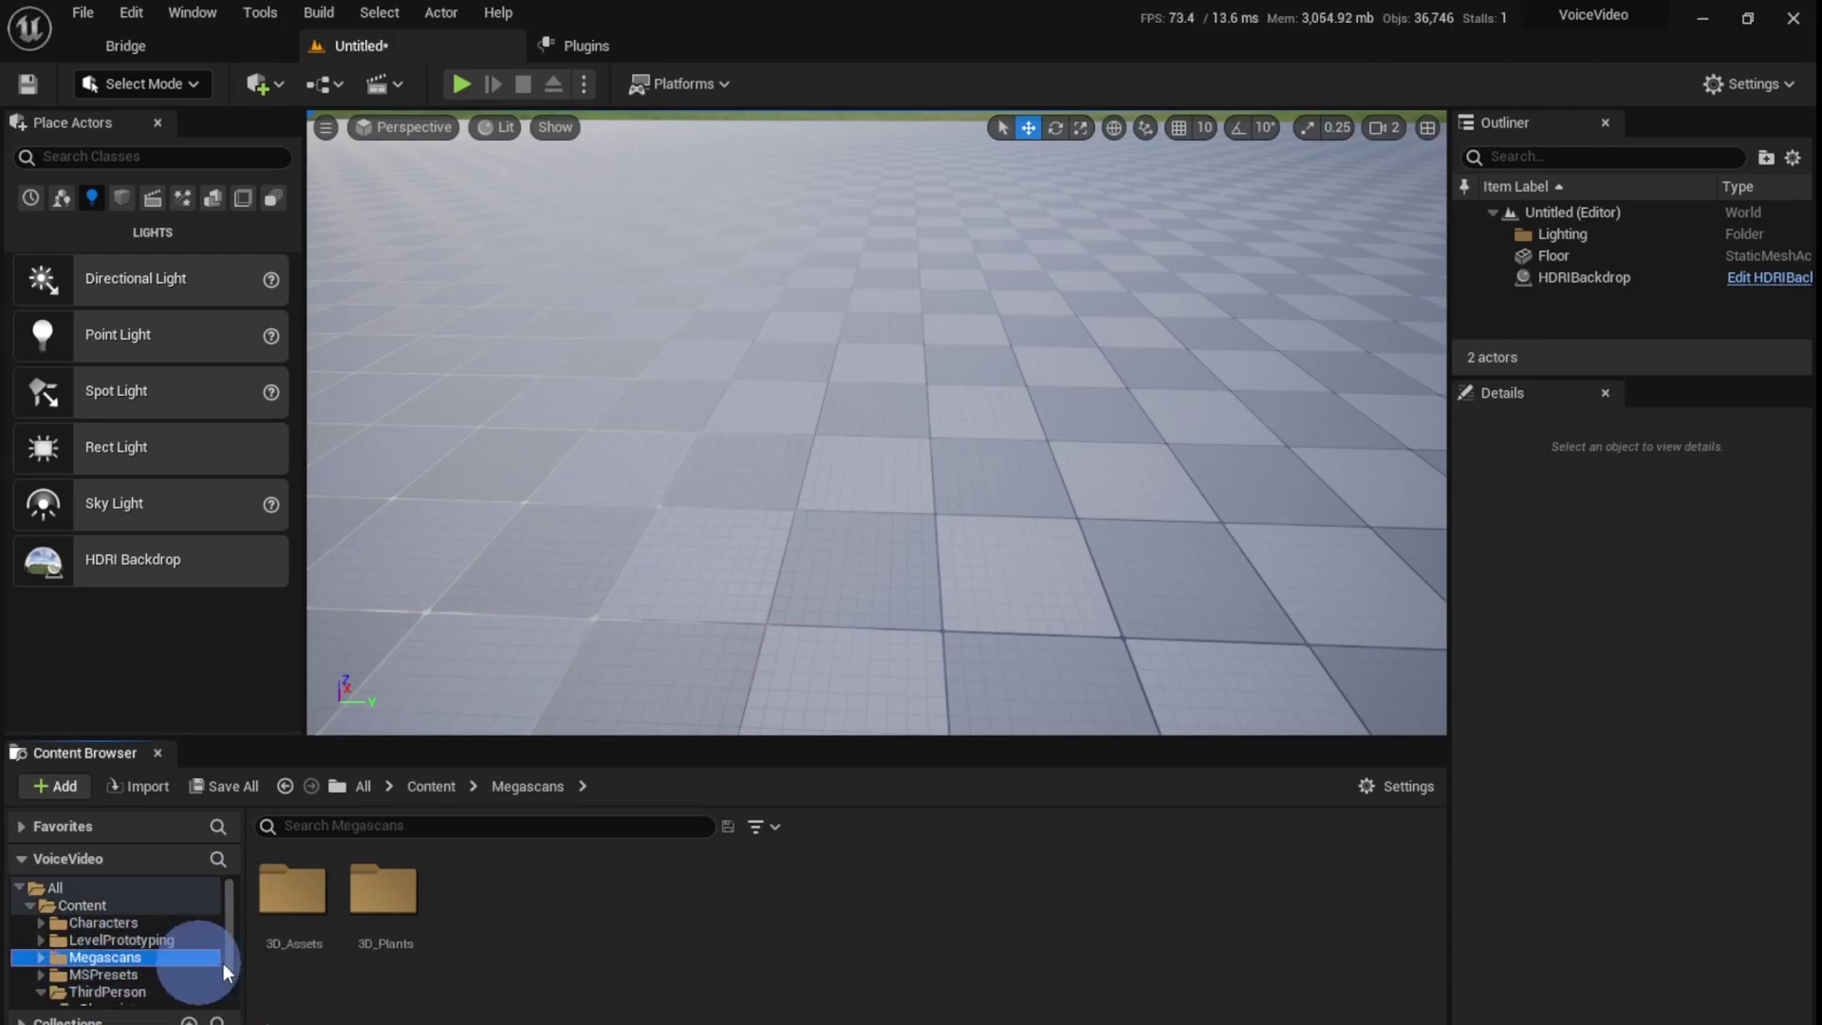
double_click(300, 901)
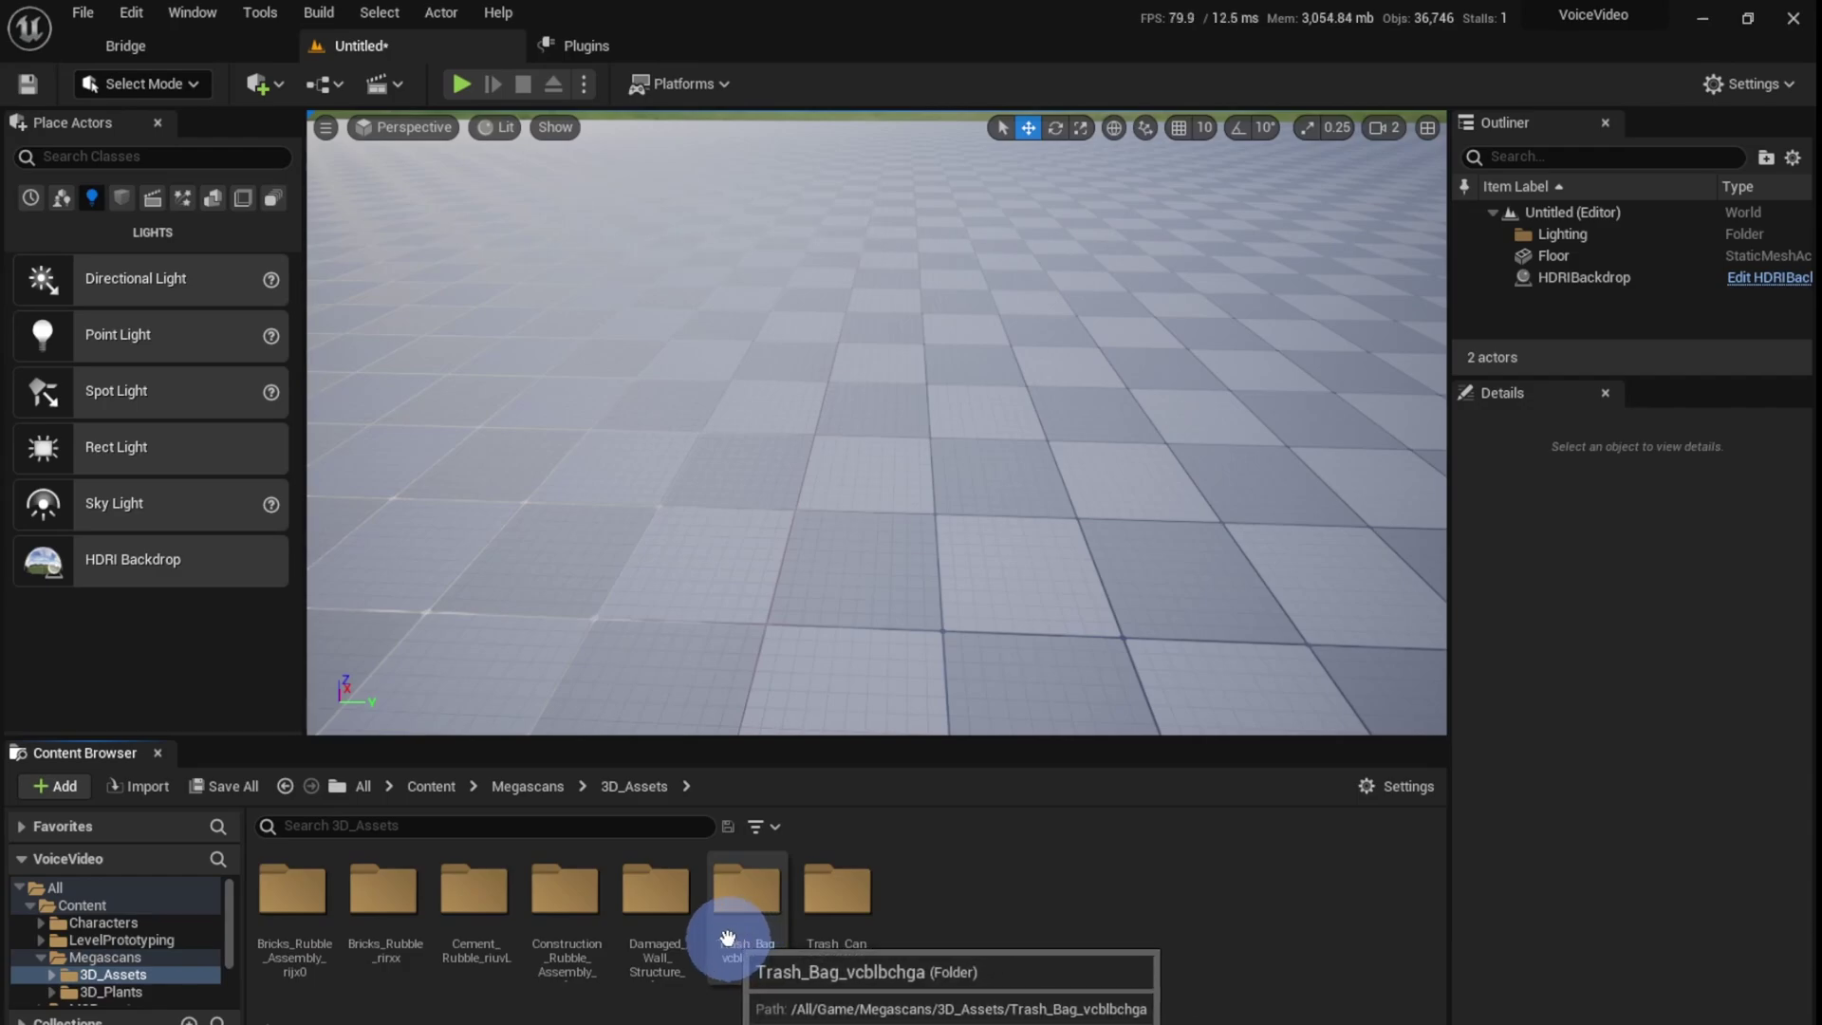
scroll(612, 903, "up", 3, "ctrl")
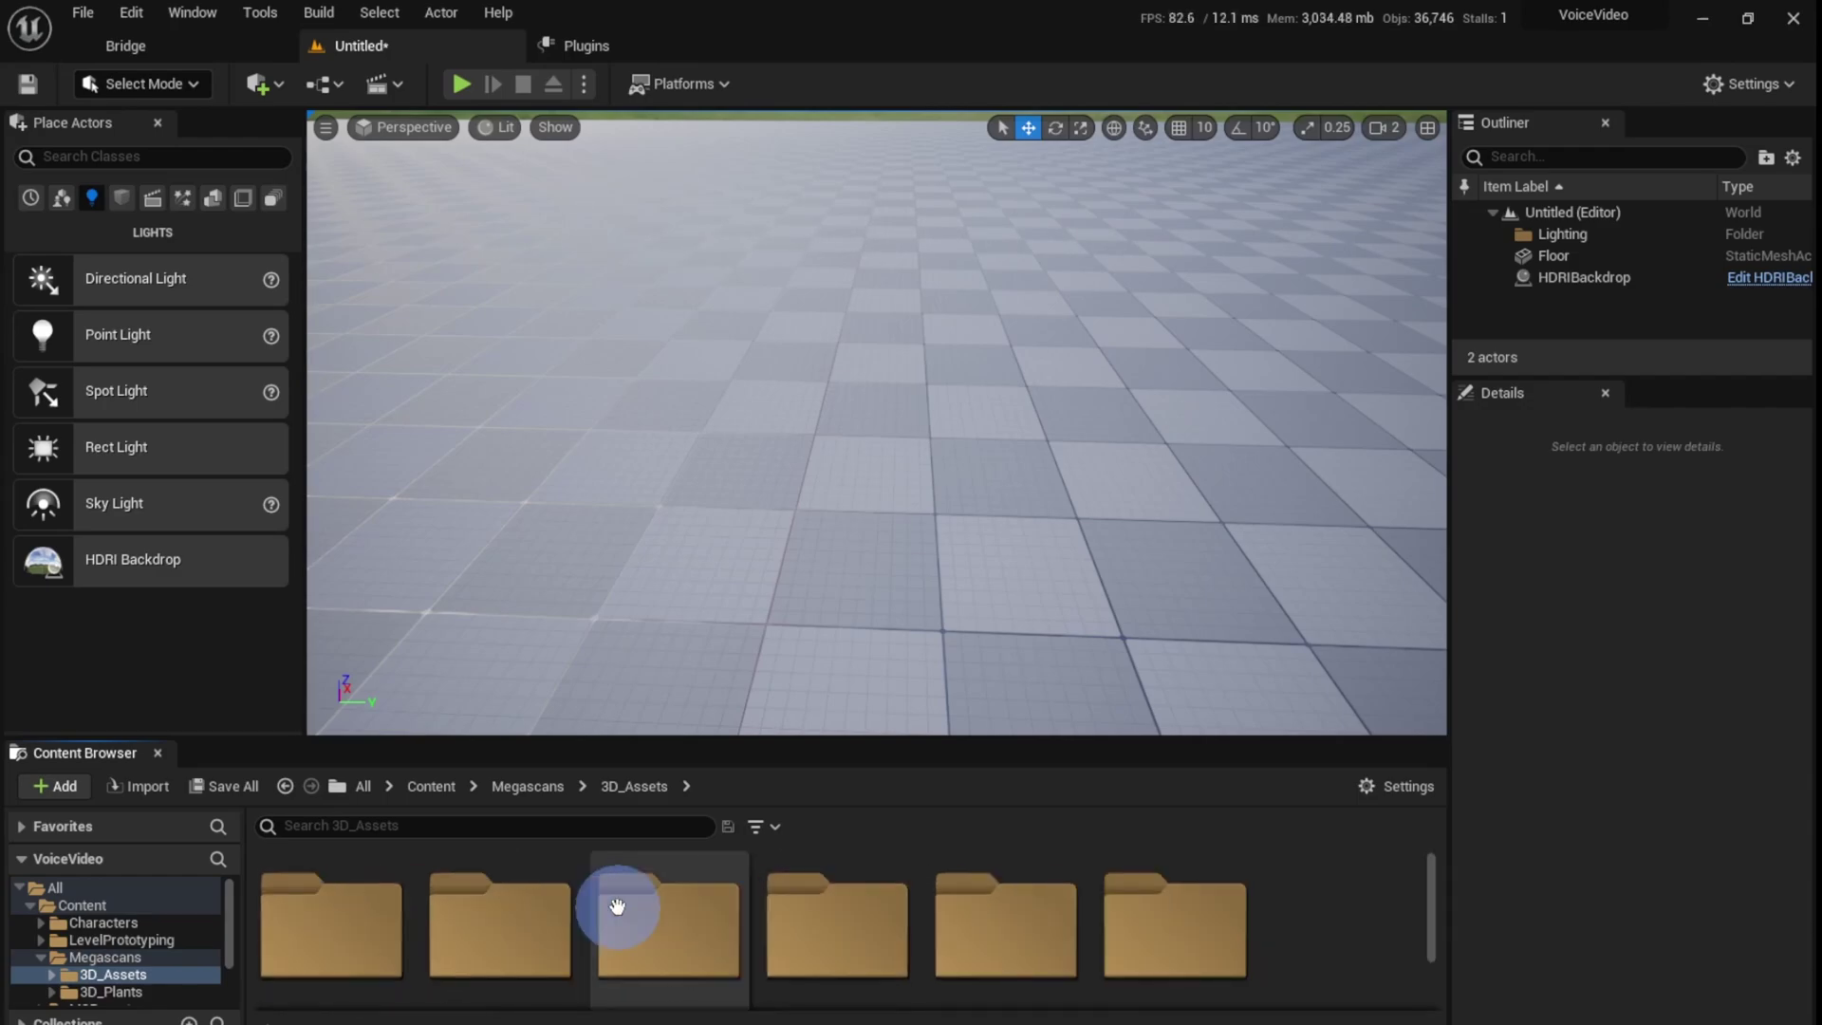
scroll(610, 902, "down", 1, "ctrl")
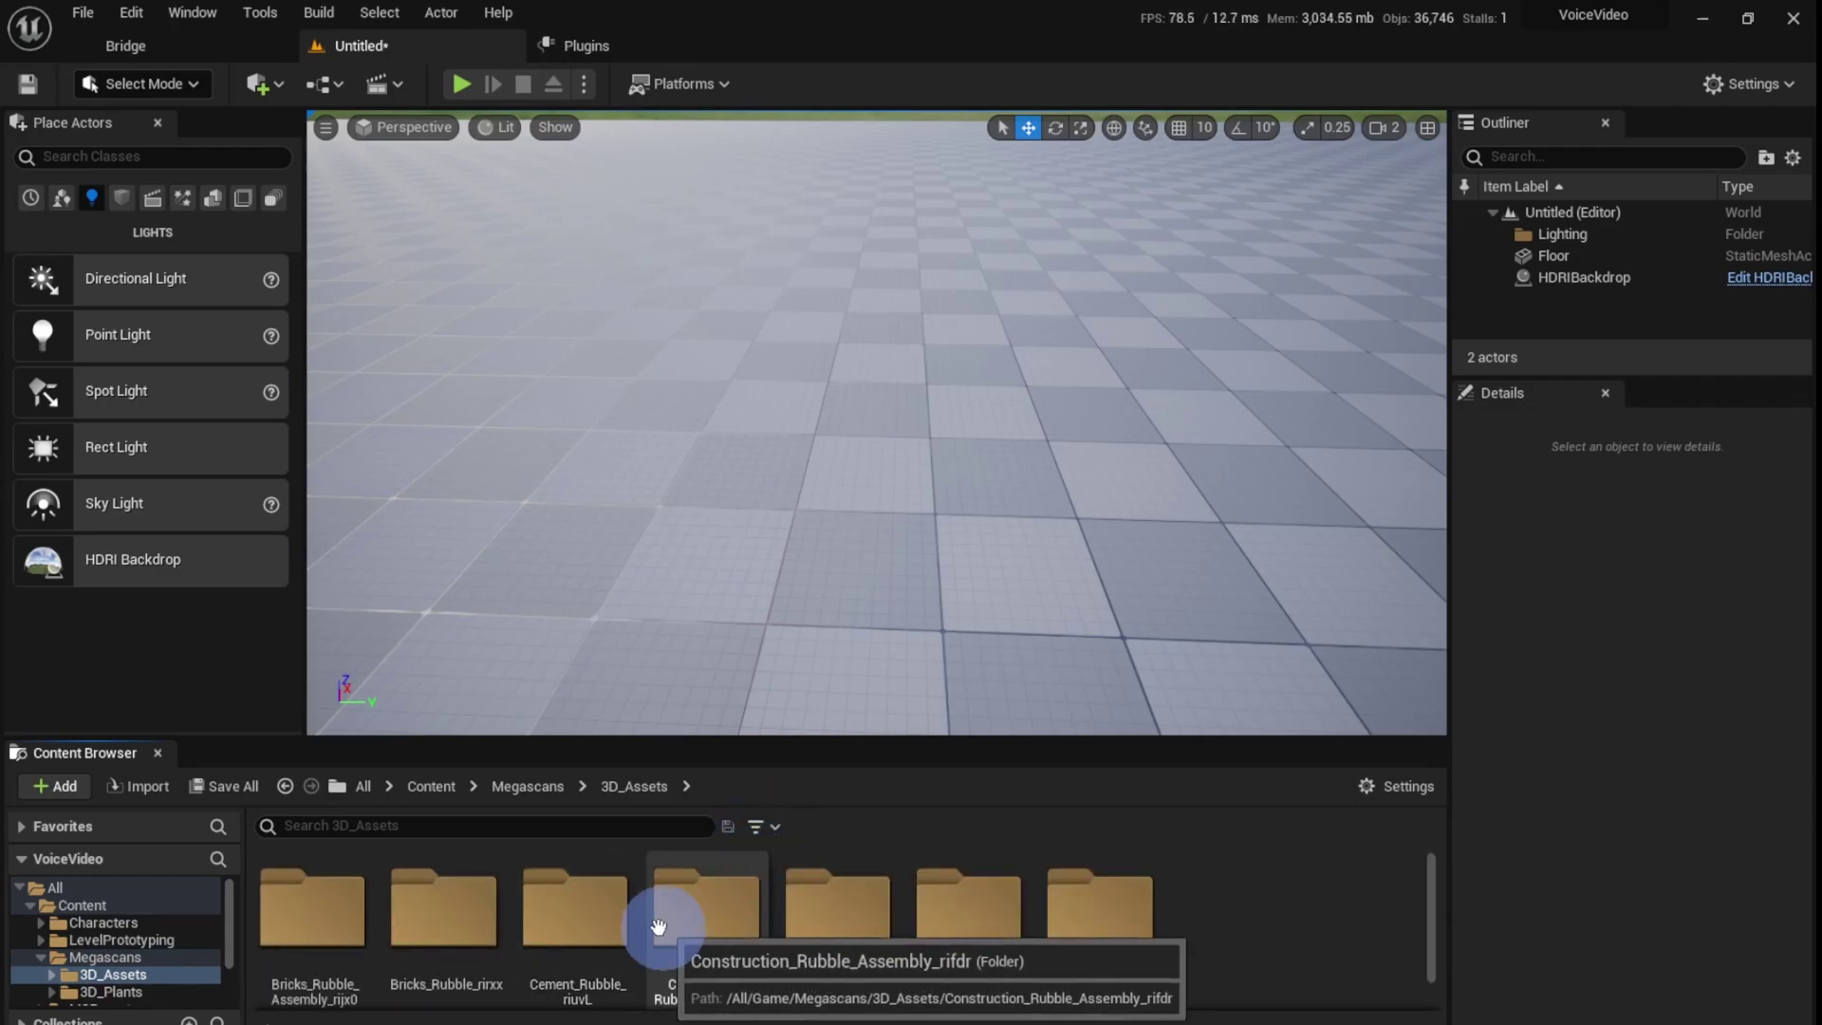
Step: Filter the 3D_Assets content to show only Static Mesh assets
double_click(322, 921)
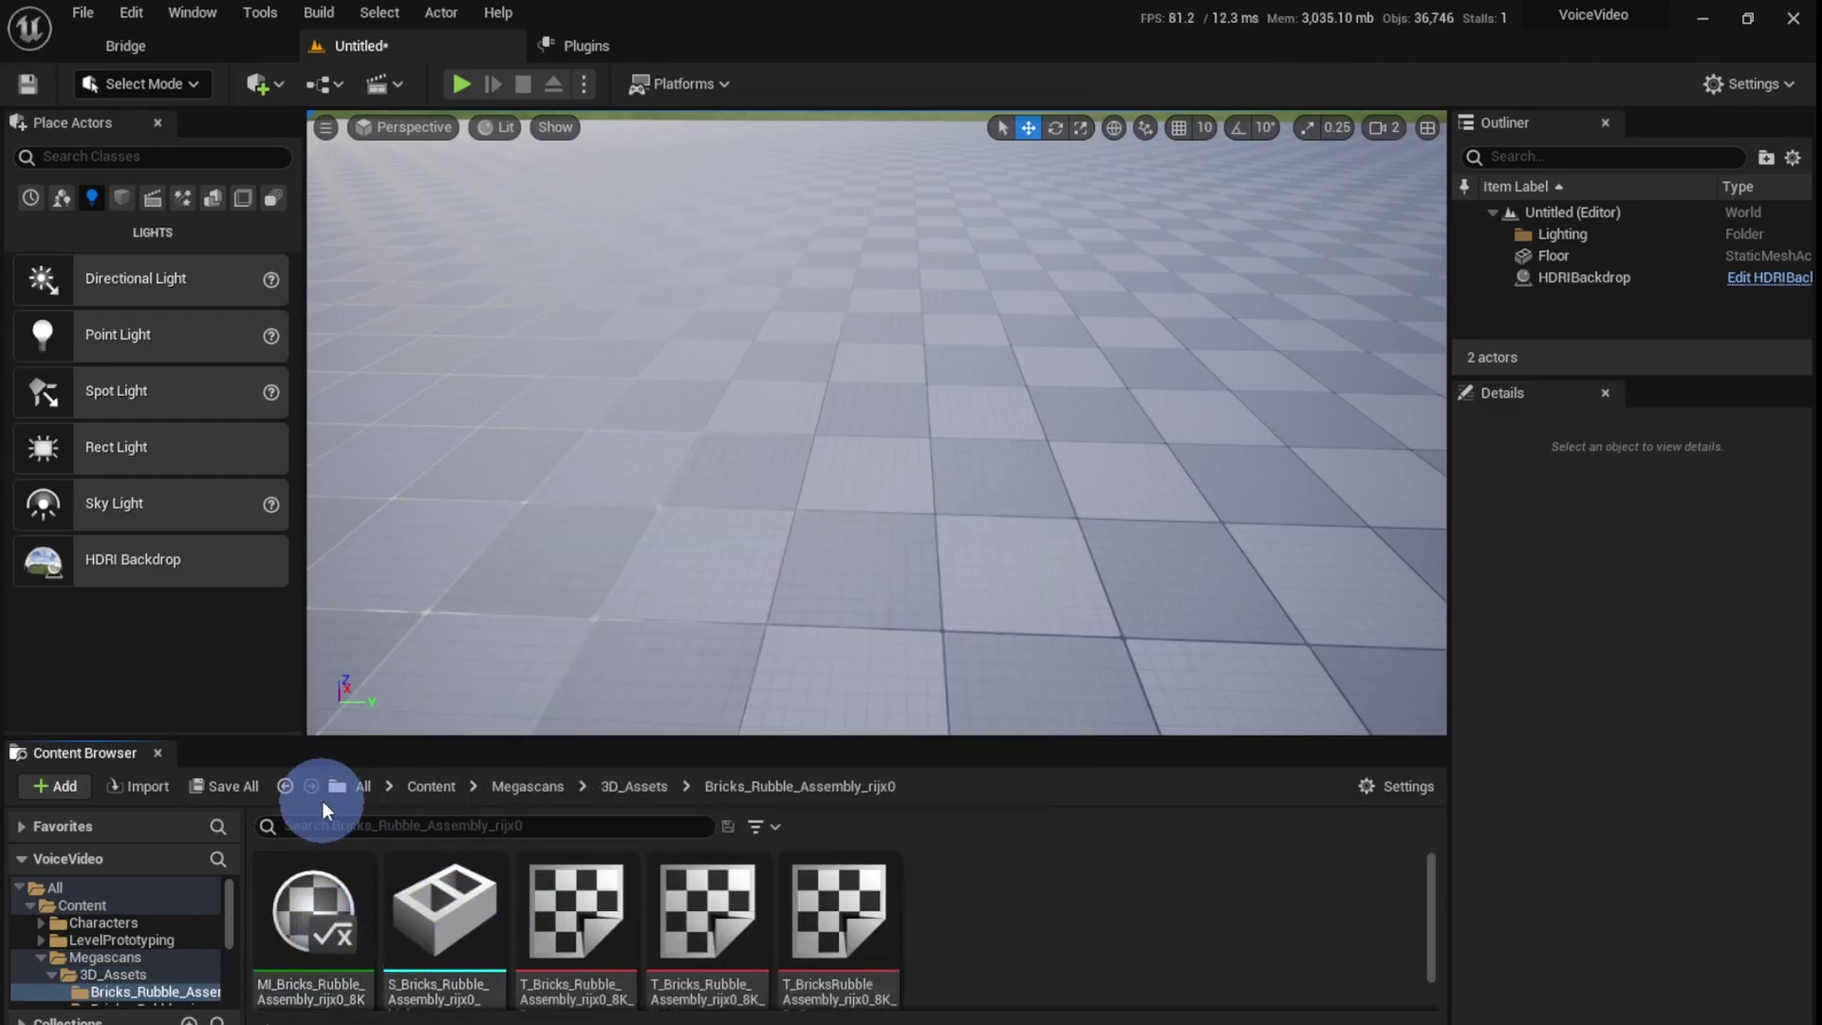
left_click(287, 785)
left_click(767, 824)
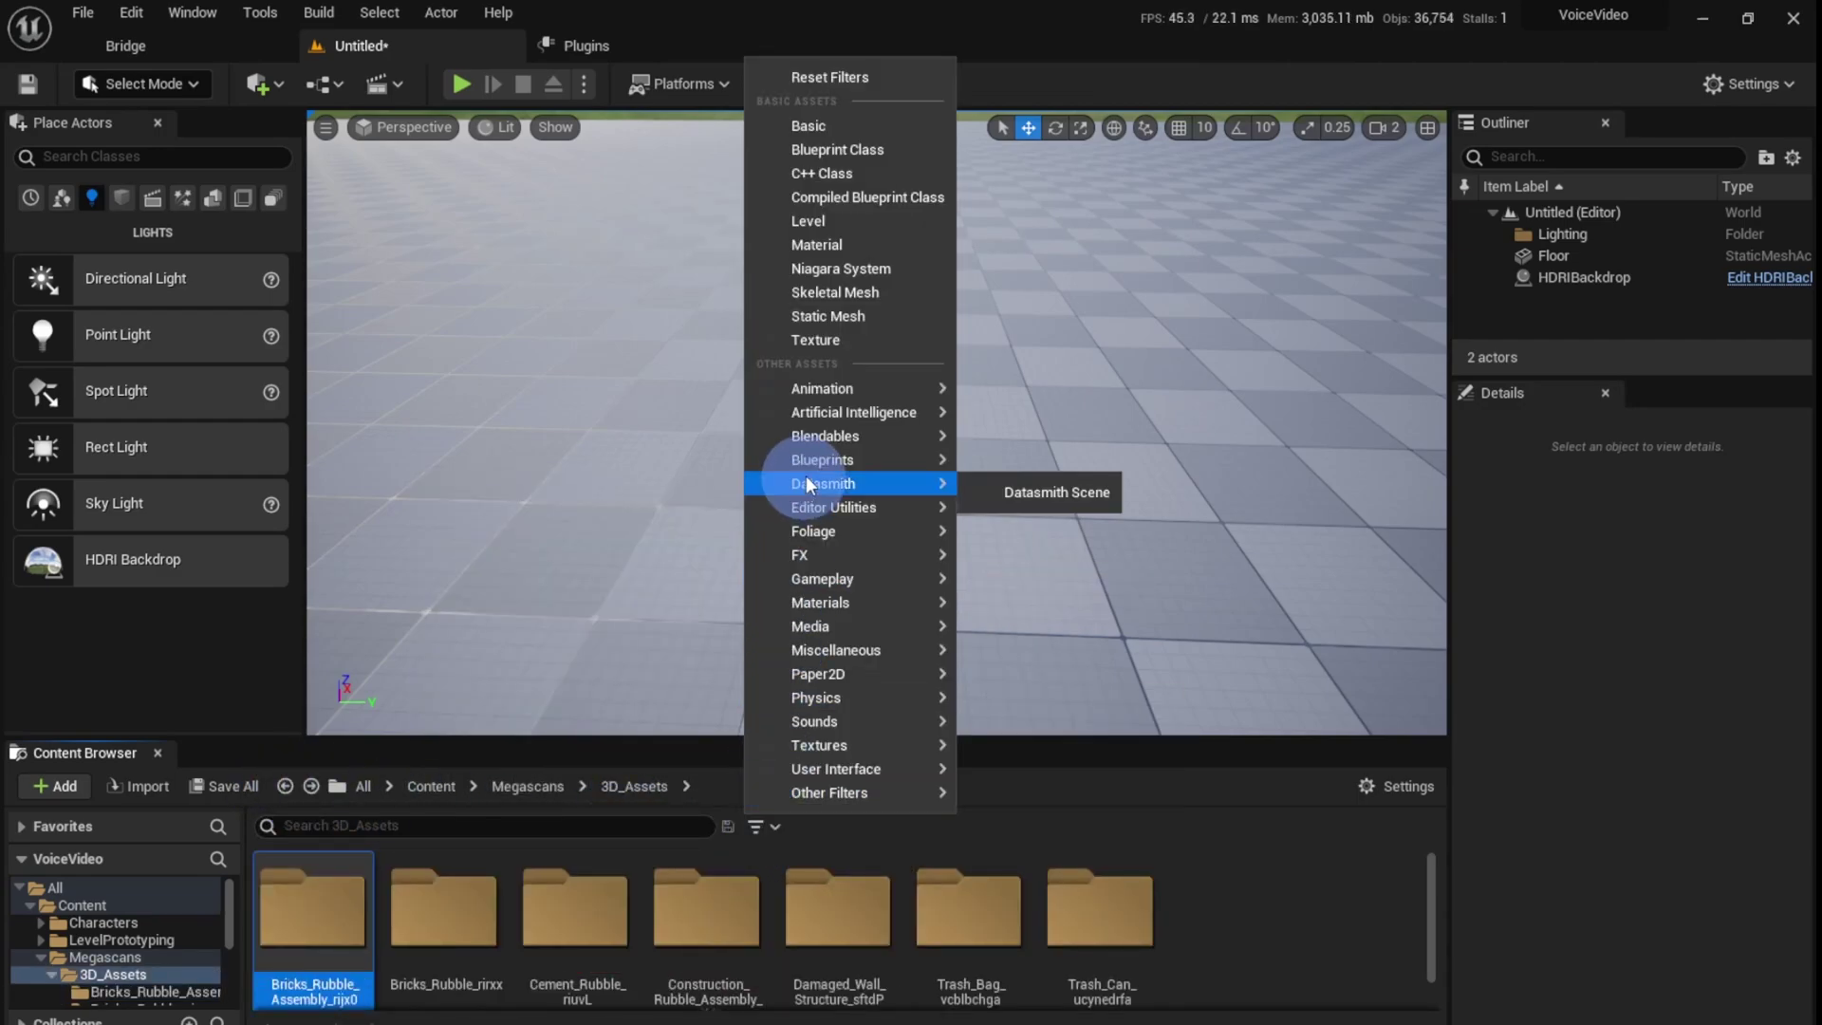
left_click(816, 327)
scroll(811, 909, "down", 1)
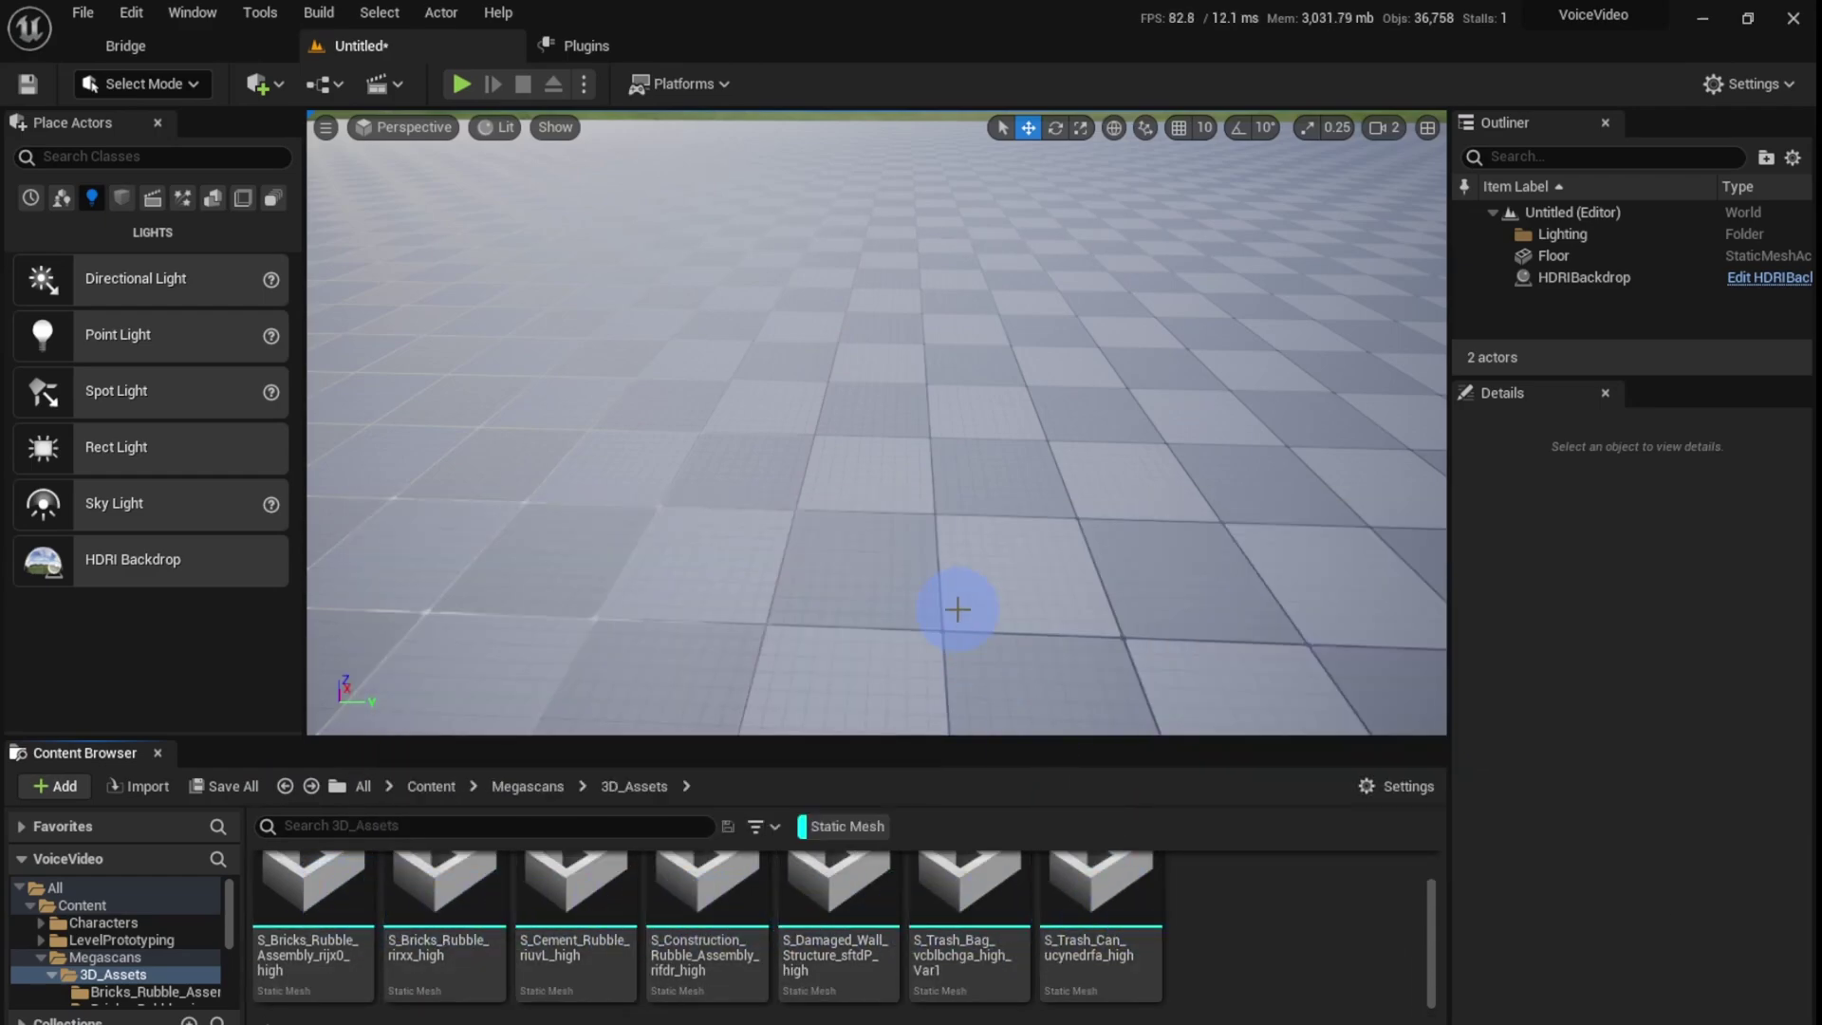
Step: Place the trash can, trash bag and damaged wall structure meshes side by side on the floor
mouse_move(956, 610)
right_mouse_down()
mouse_move(956, 550)
mouse_move(968, 607)
right_mouse_up()
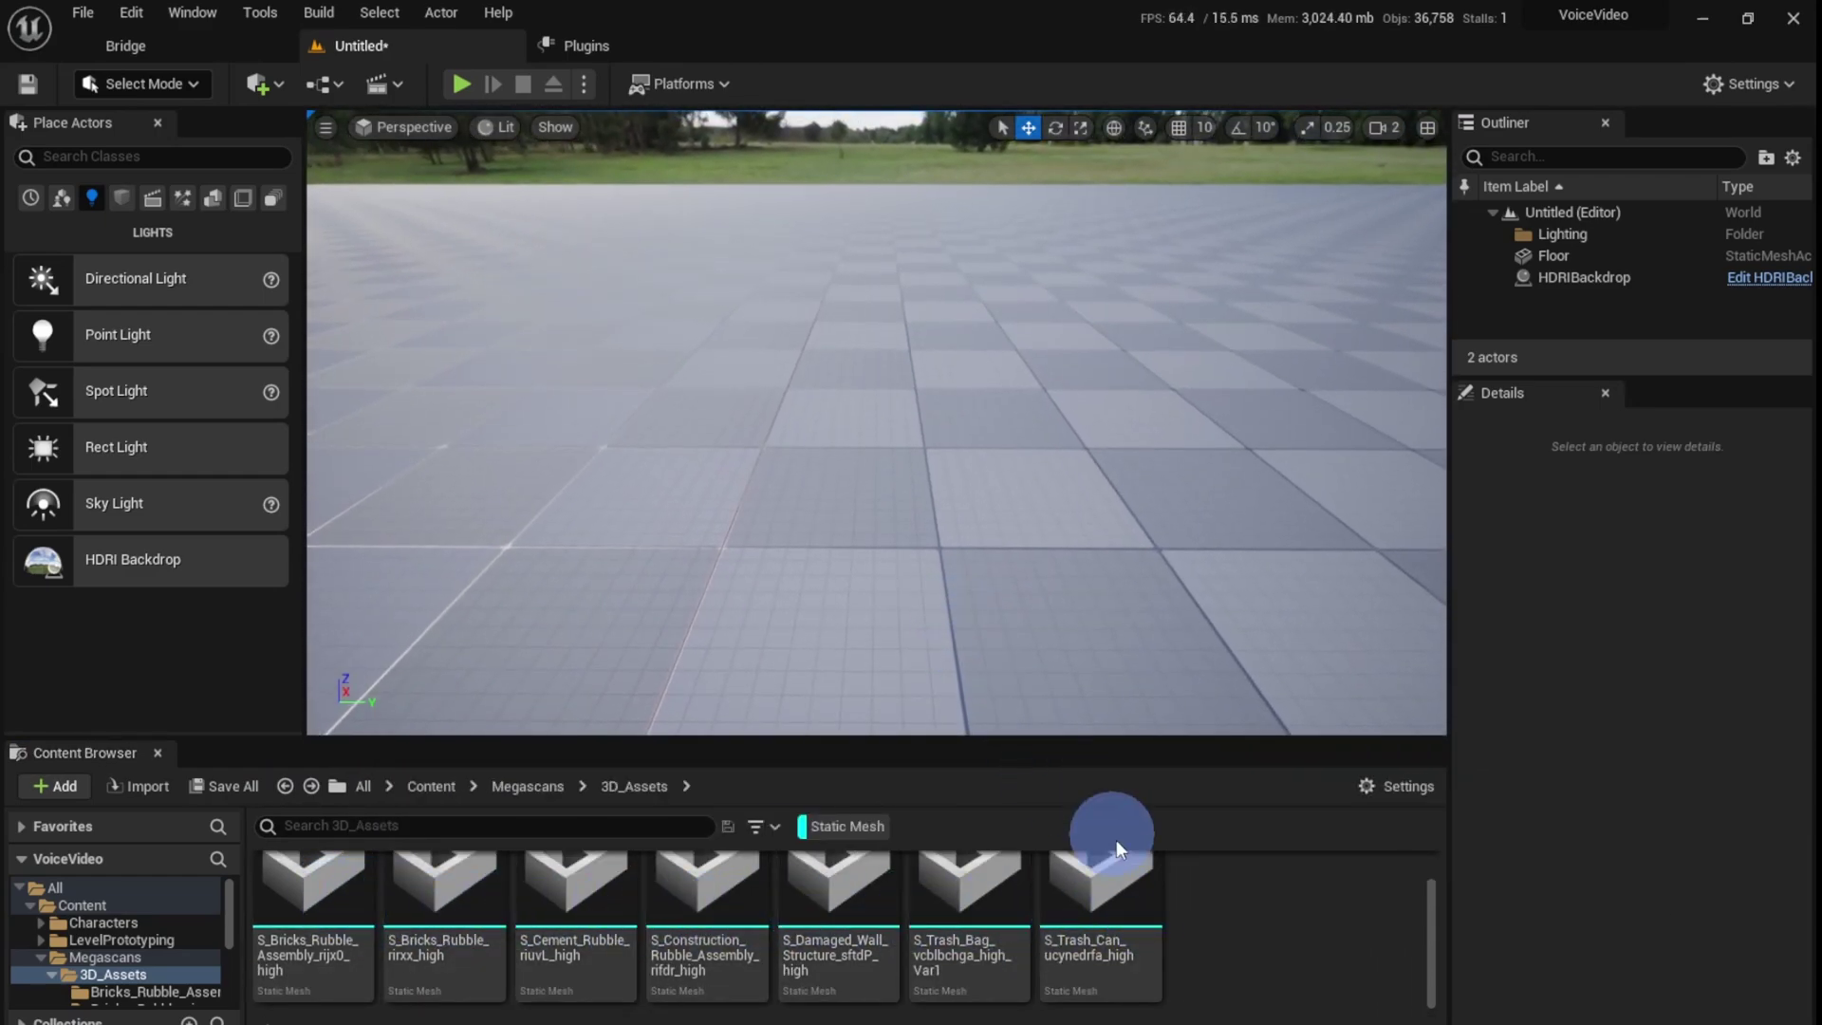
left_click_drag(1098, 886, 998, 527)
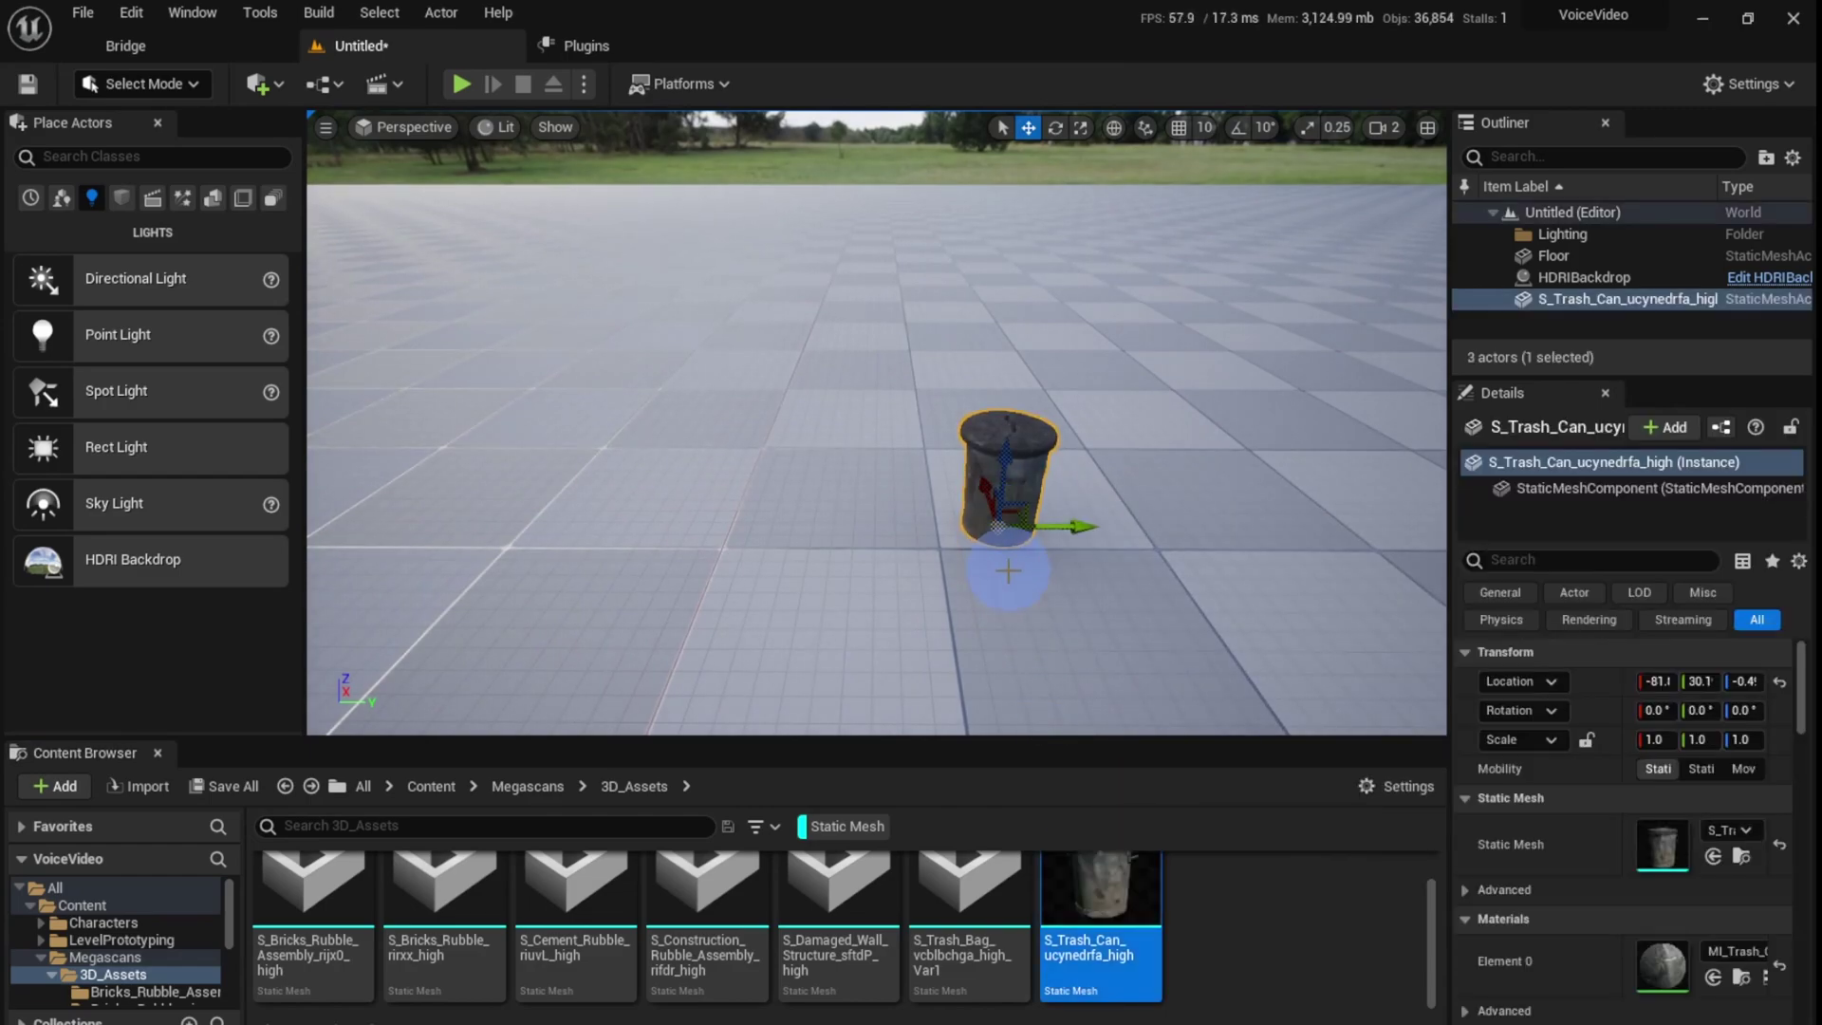
right_click_drag(1009, 571, 1027, 587)
left_click_drag(1002, 897, 892, 505)
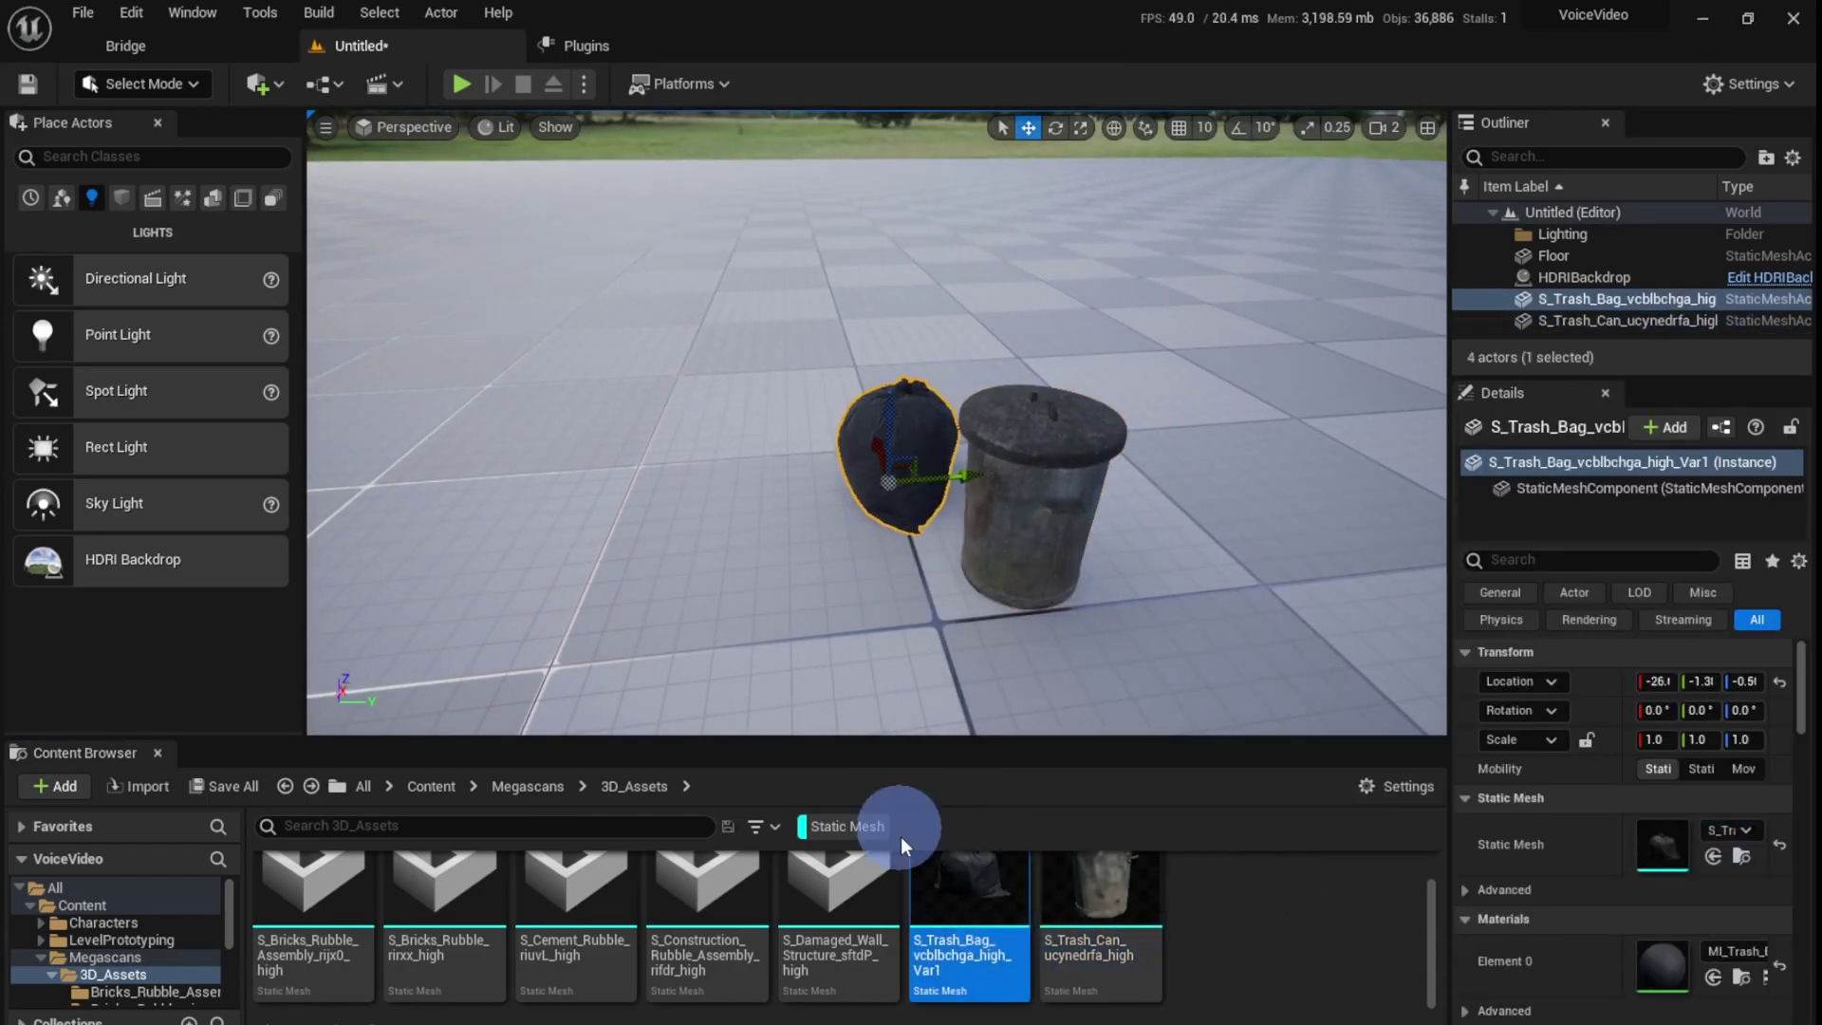
left_click_drag(839, 887, 759, 454)
Step: Place the construction rubble, cement rubble and both brick rubble meshes on the floor beside the wall, and deselect
left_click_drag(707, 887, 548, 431)
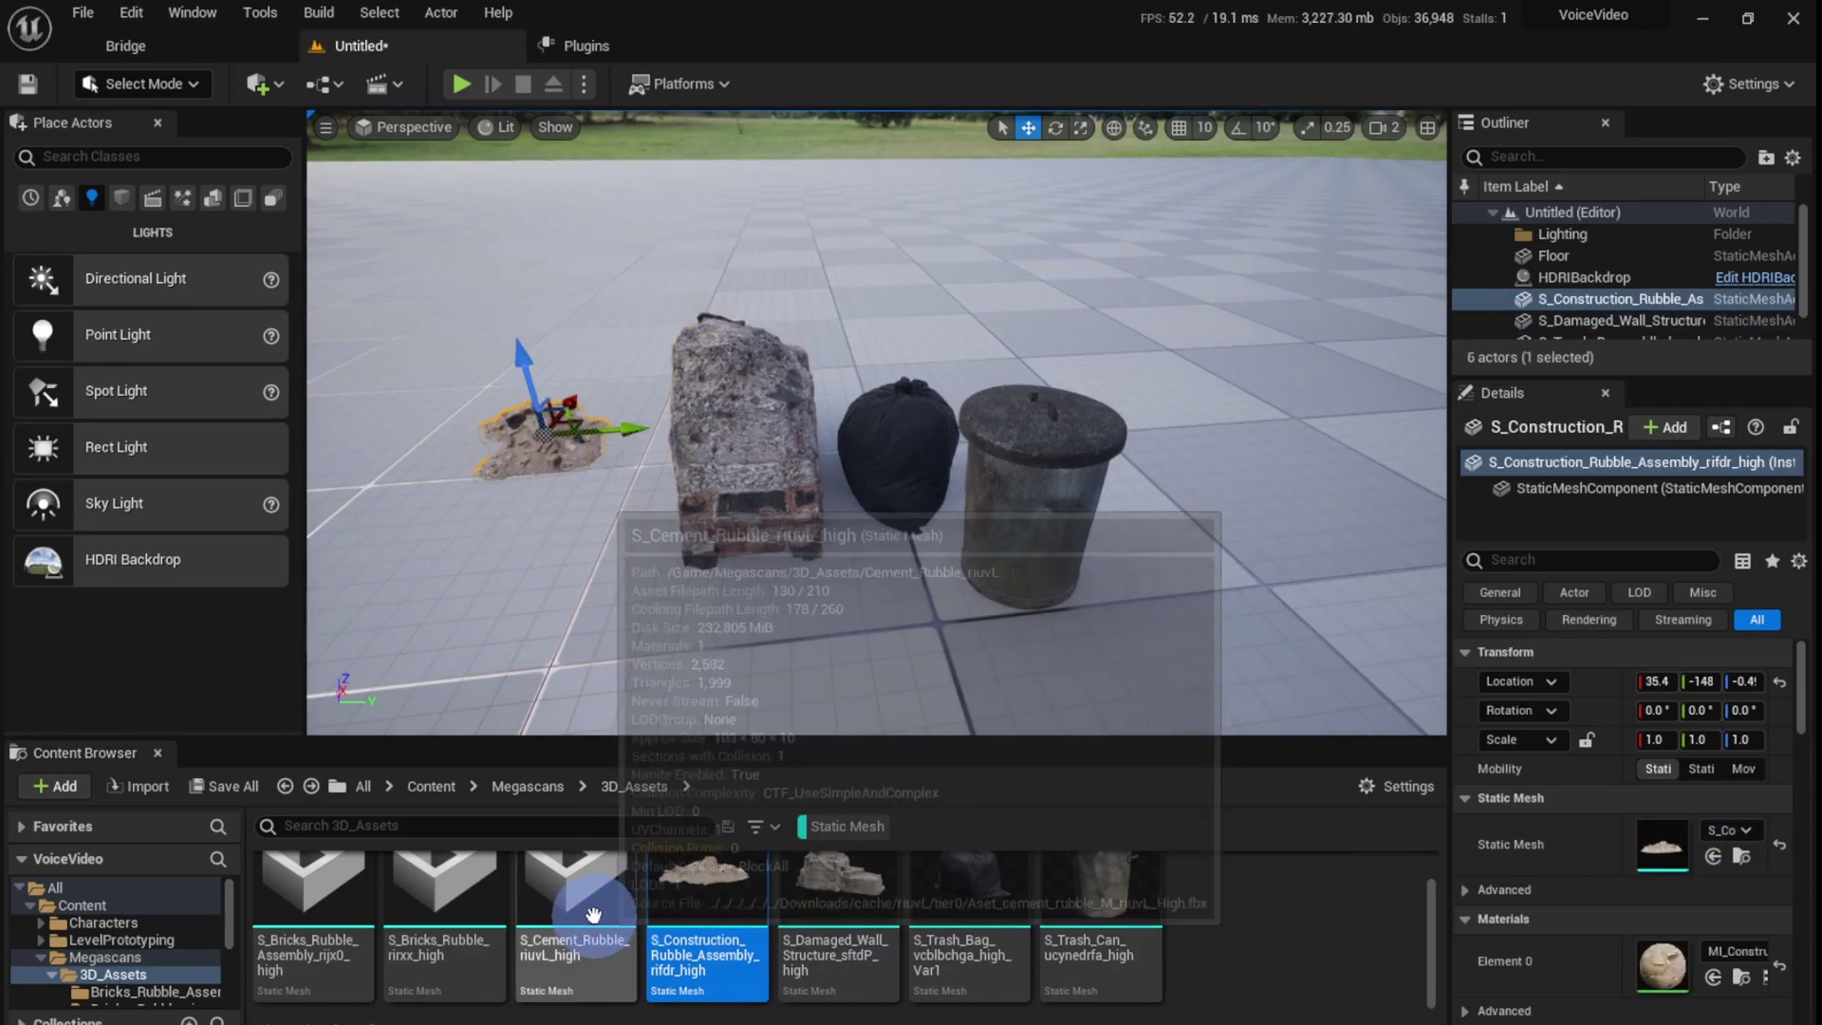
left_click_drag(586, 899, 482, 494)
right_click_drag(482, 493, 391, 494)
left_click_drag(446, 887, 590, 495)
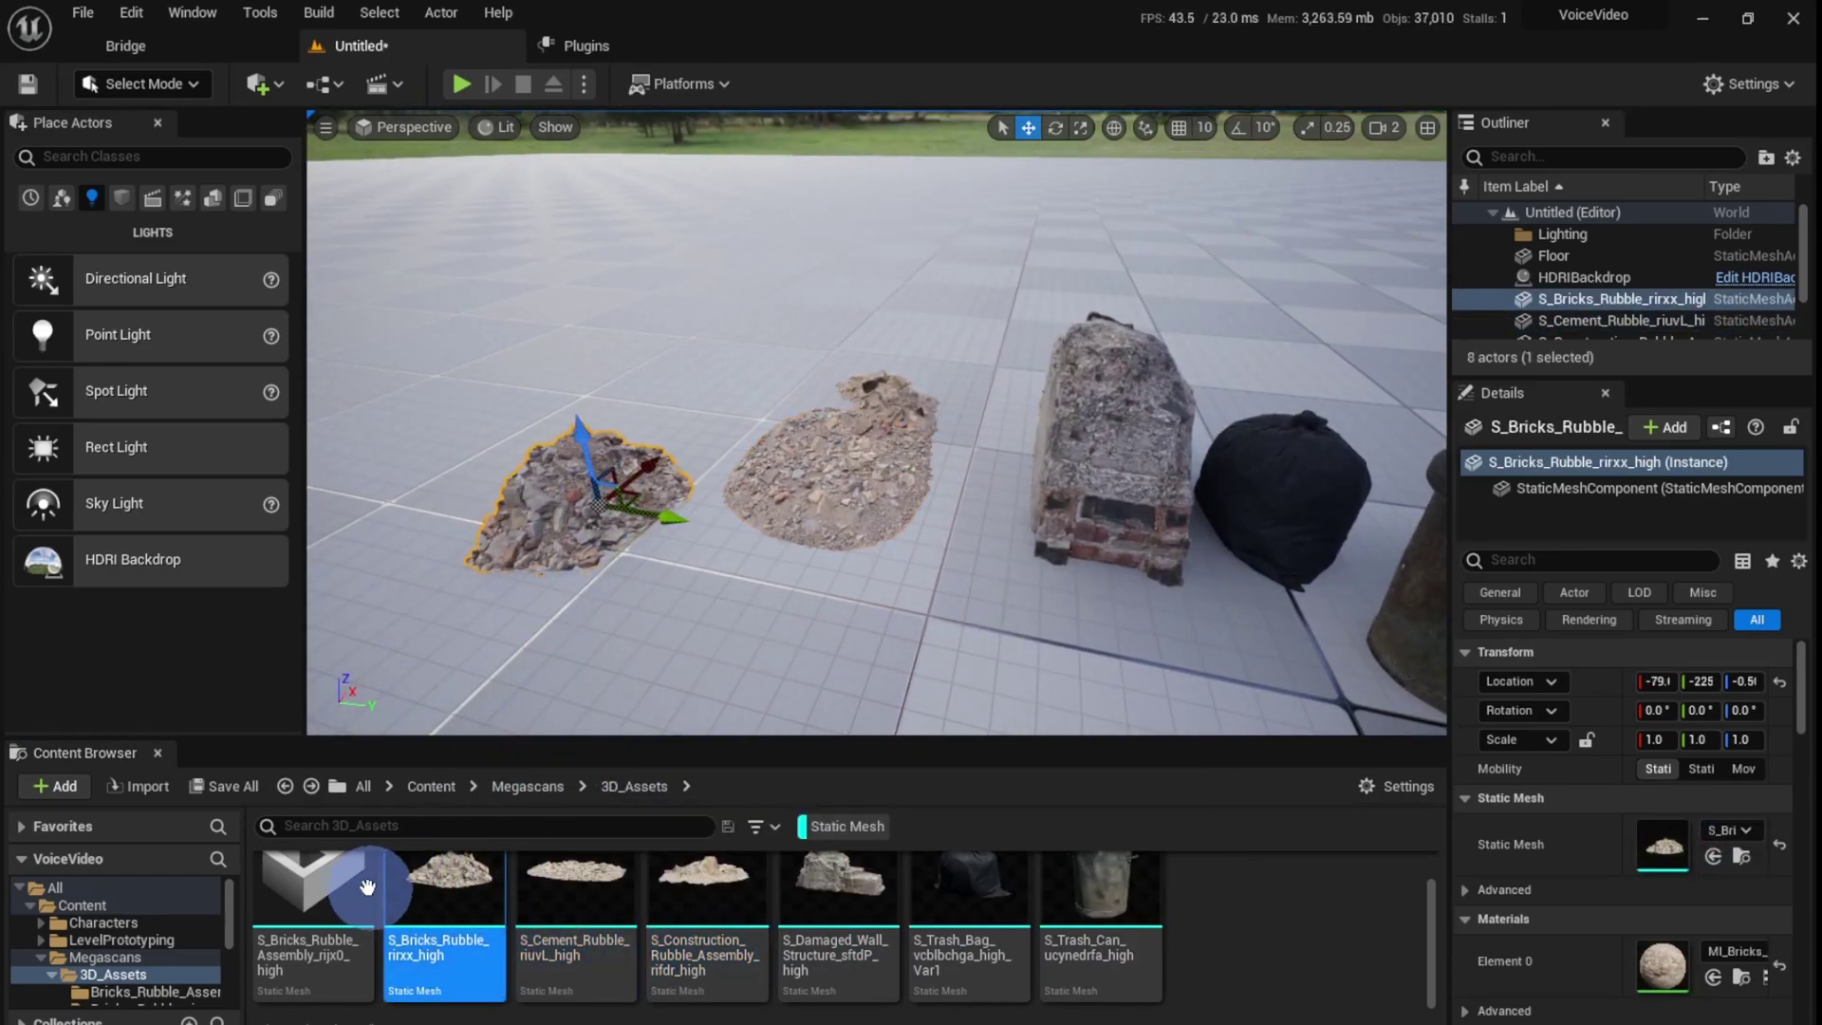
left_click_drag(339, 890, 770, 645)
left_click(967, 672)
right_click_drag(967, 672, 927, 537)
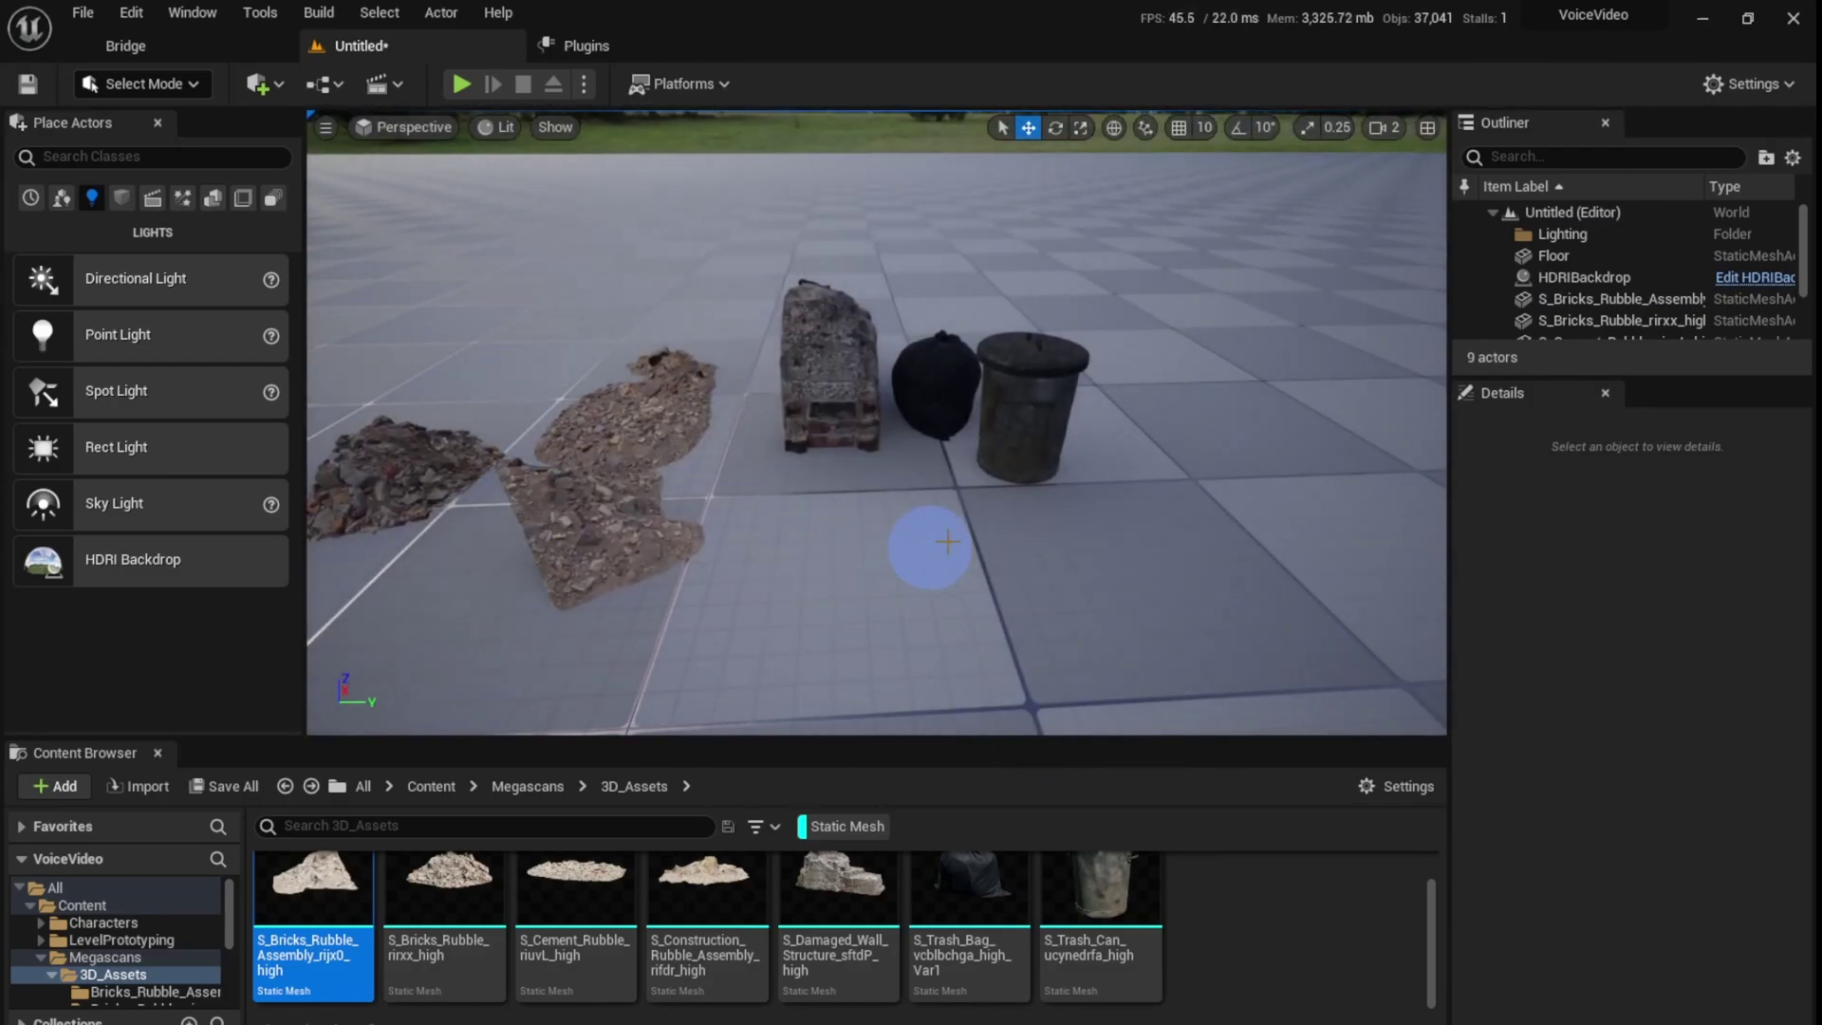
Step: Move the damaged wall to about X 207 and rotate it to about -89° around Z
left_click(856, 410)
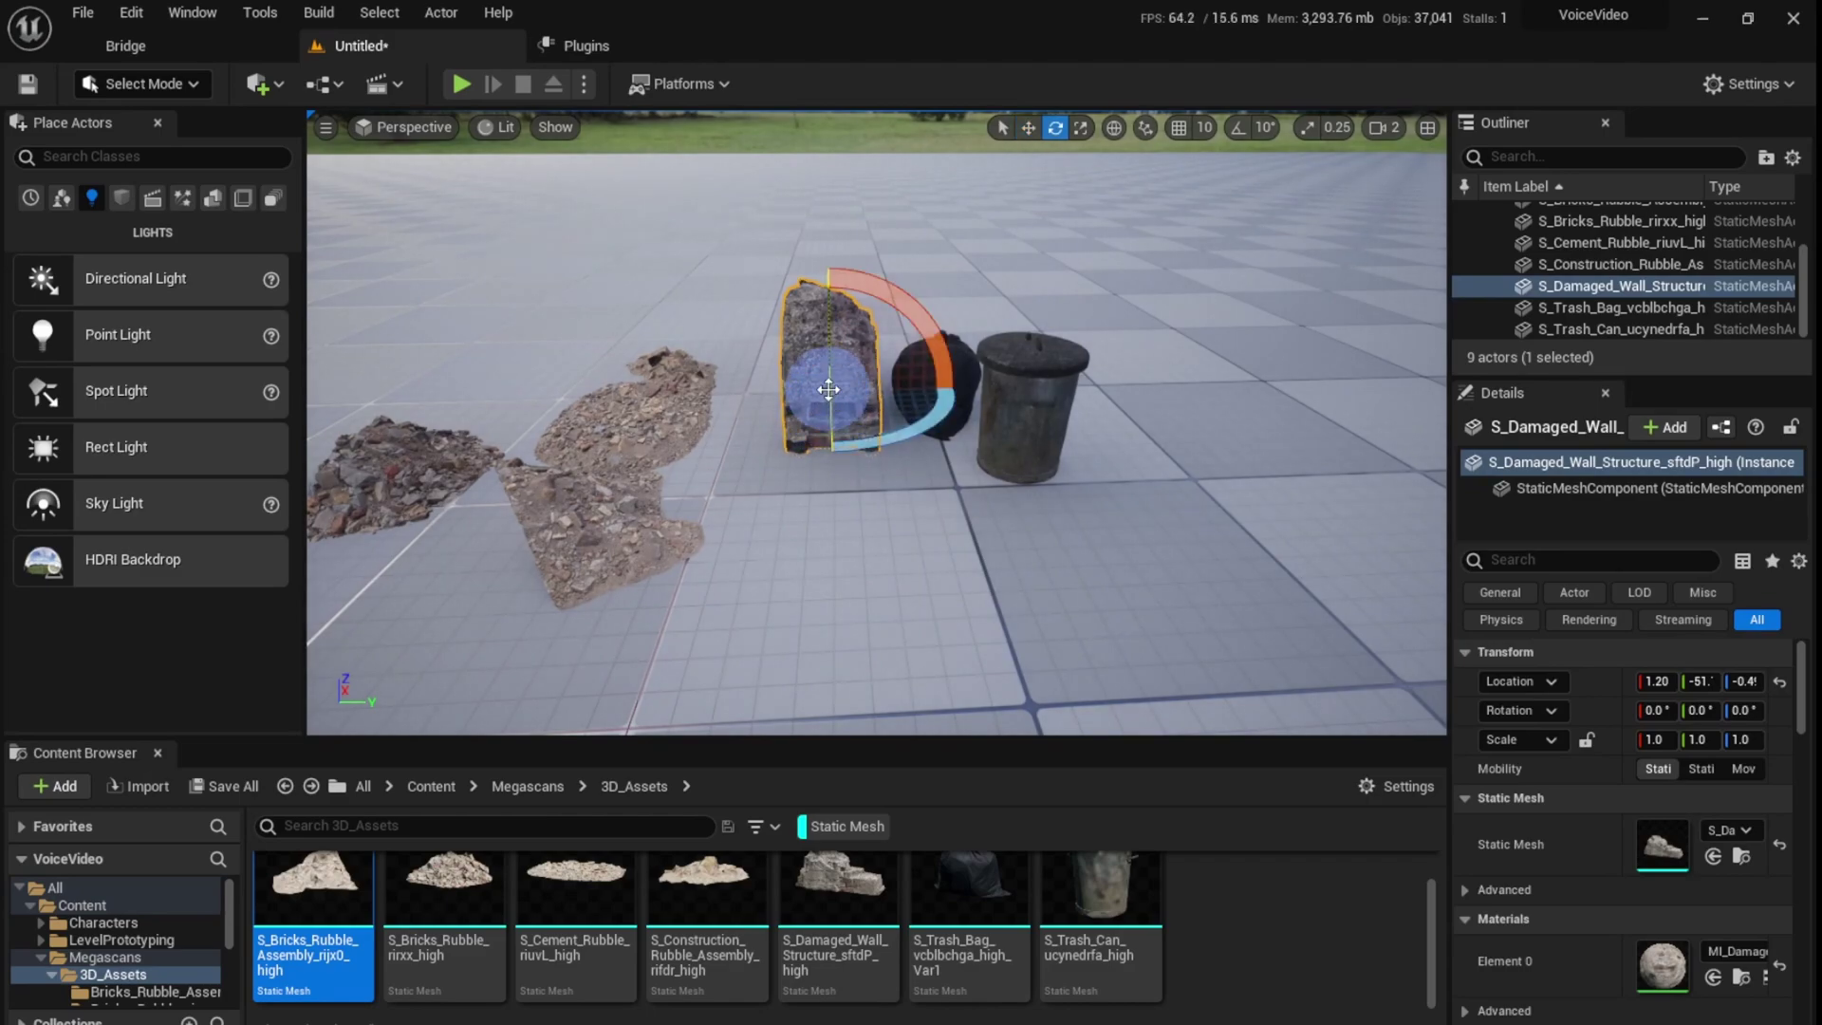
key("w")
right_click_drag(829, 389, 737, 397)
left_click_drag(740, 399, 476, 169)
key("e")
left_click_drag(562, 296, 740, 250)
right_click_drag(665, 370, 534, 527)
left_click_drag(525, 493, 569, 516)
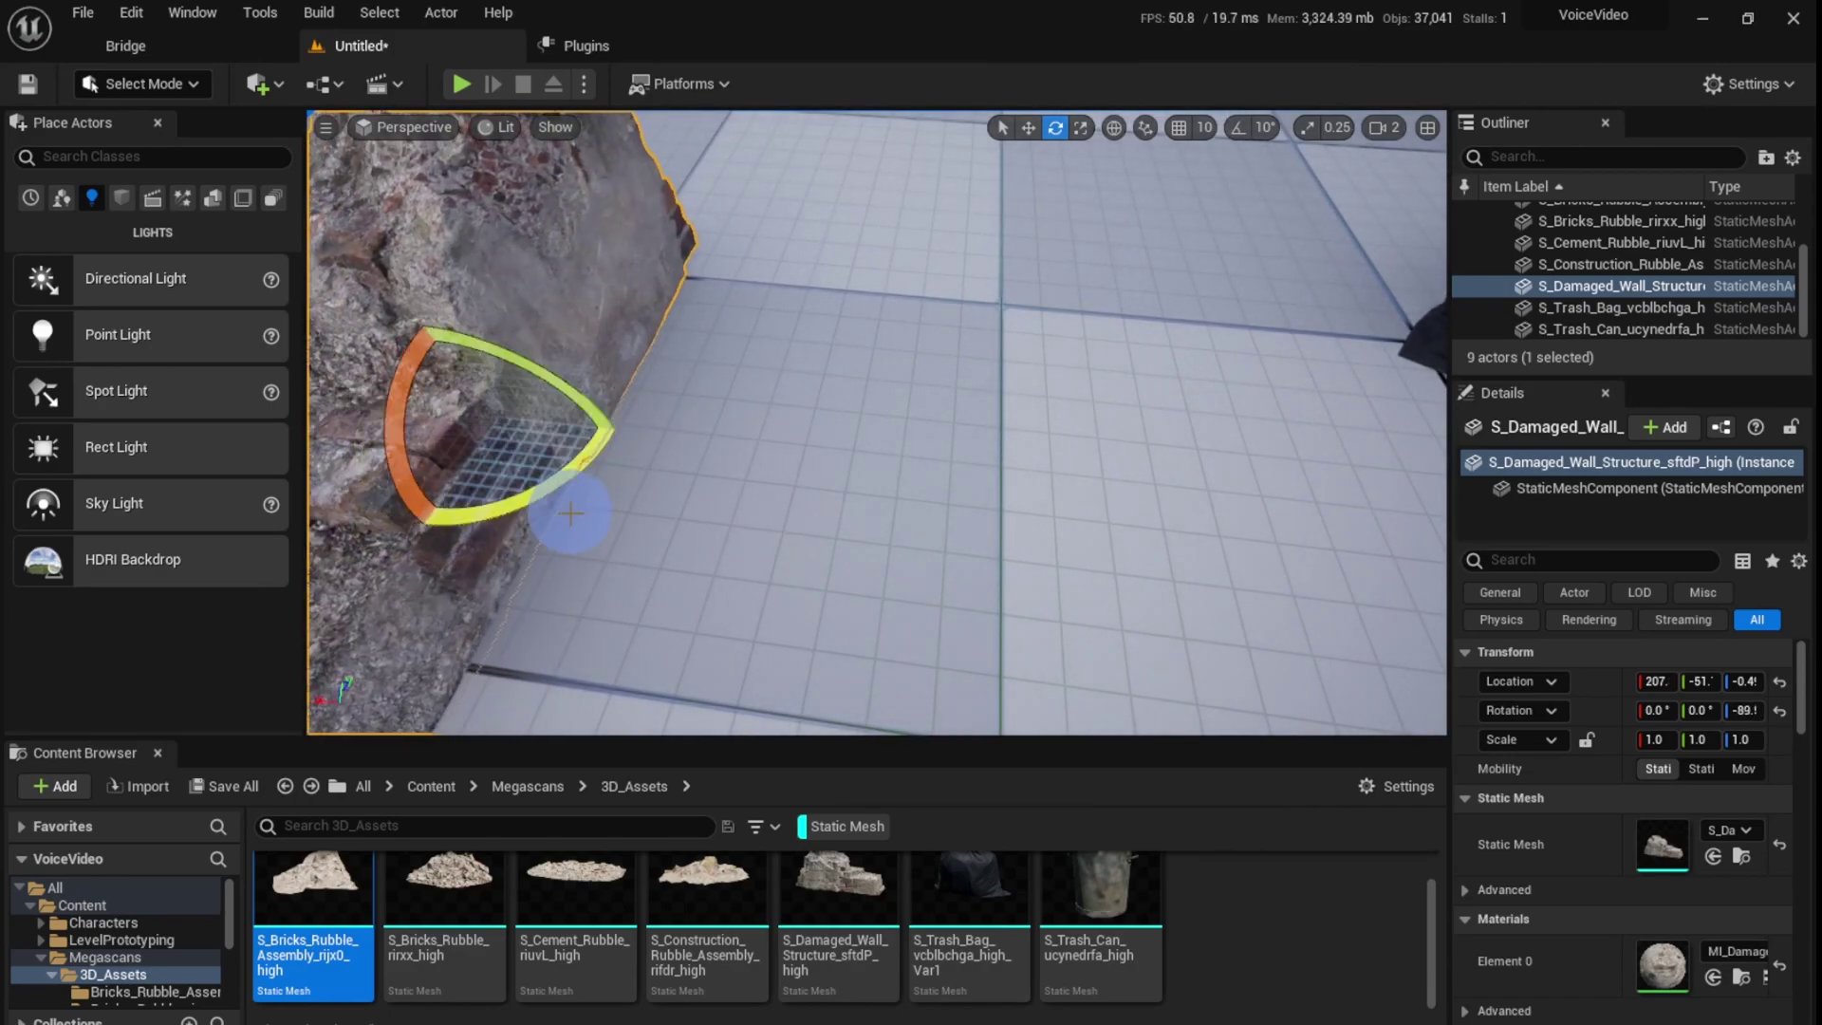
Step: Duplicate the damaged wall and turn the copy to about 2.63° around Z, at right angles to the original
right_click_drag(569, 517, 629, 487)
key("w")
left_click_drag(614, 403, 780, 495, "alt")
key("e")
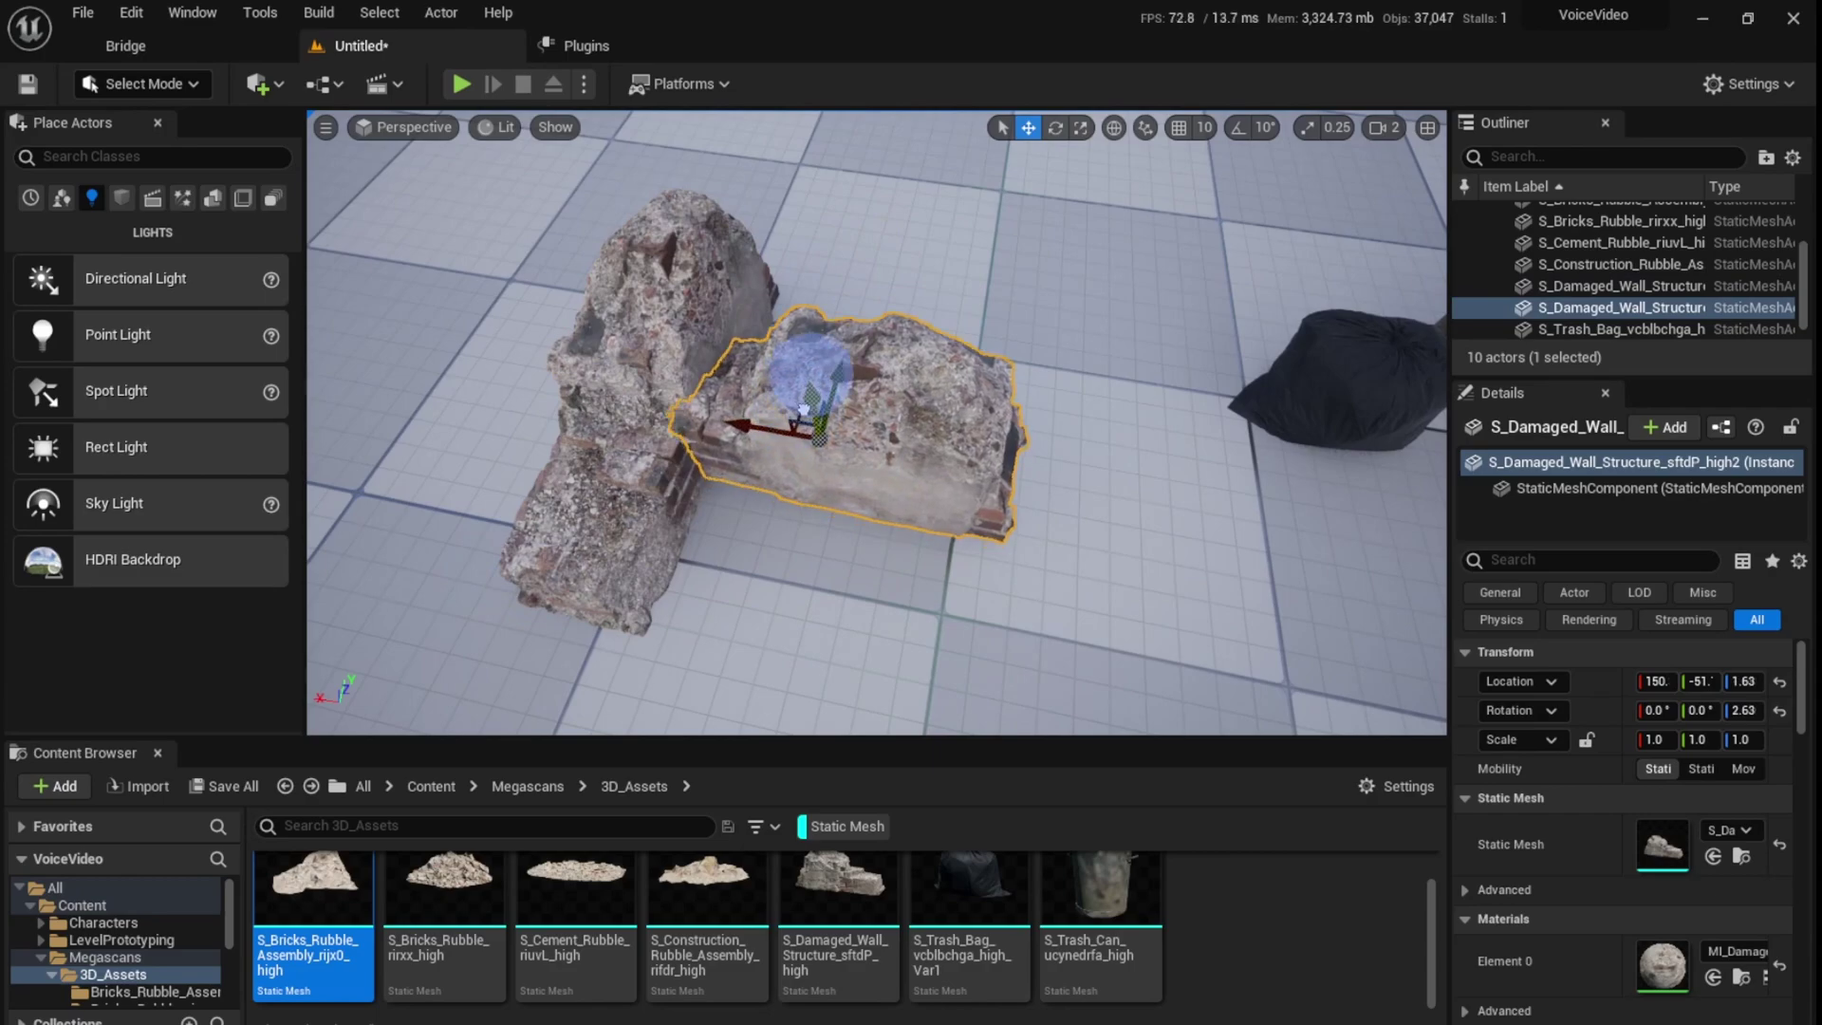
Step: Scale the second wall to about 1.49 and position it at about X 130, Y 26 to form a corner
left_click_drag(803, 409, 837, 402)
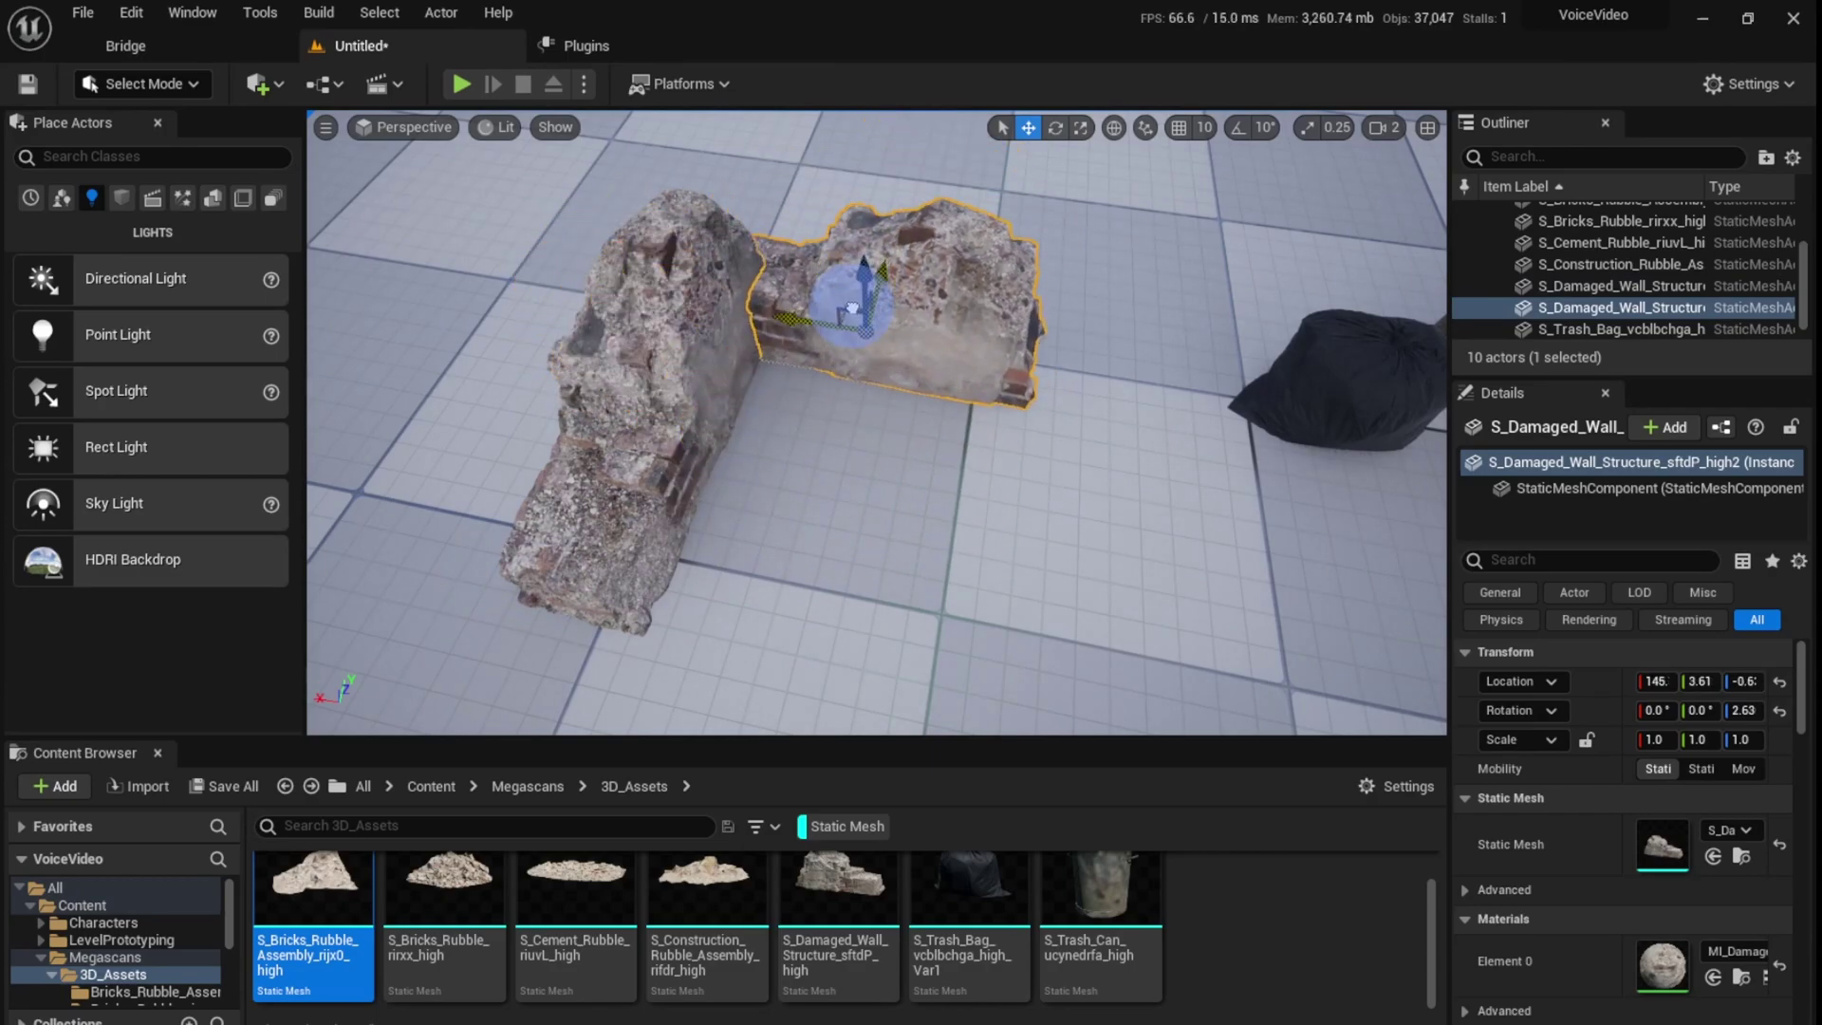
key("w")
mouse_move(842, 336)
right_mouse_down()
mouse_move(825, 333)
mouse_move(927, 367)
mouse_move(844, 336)
right_mouse_up()
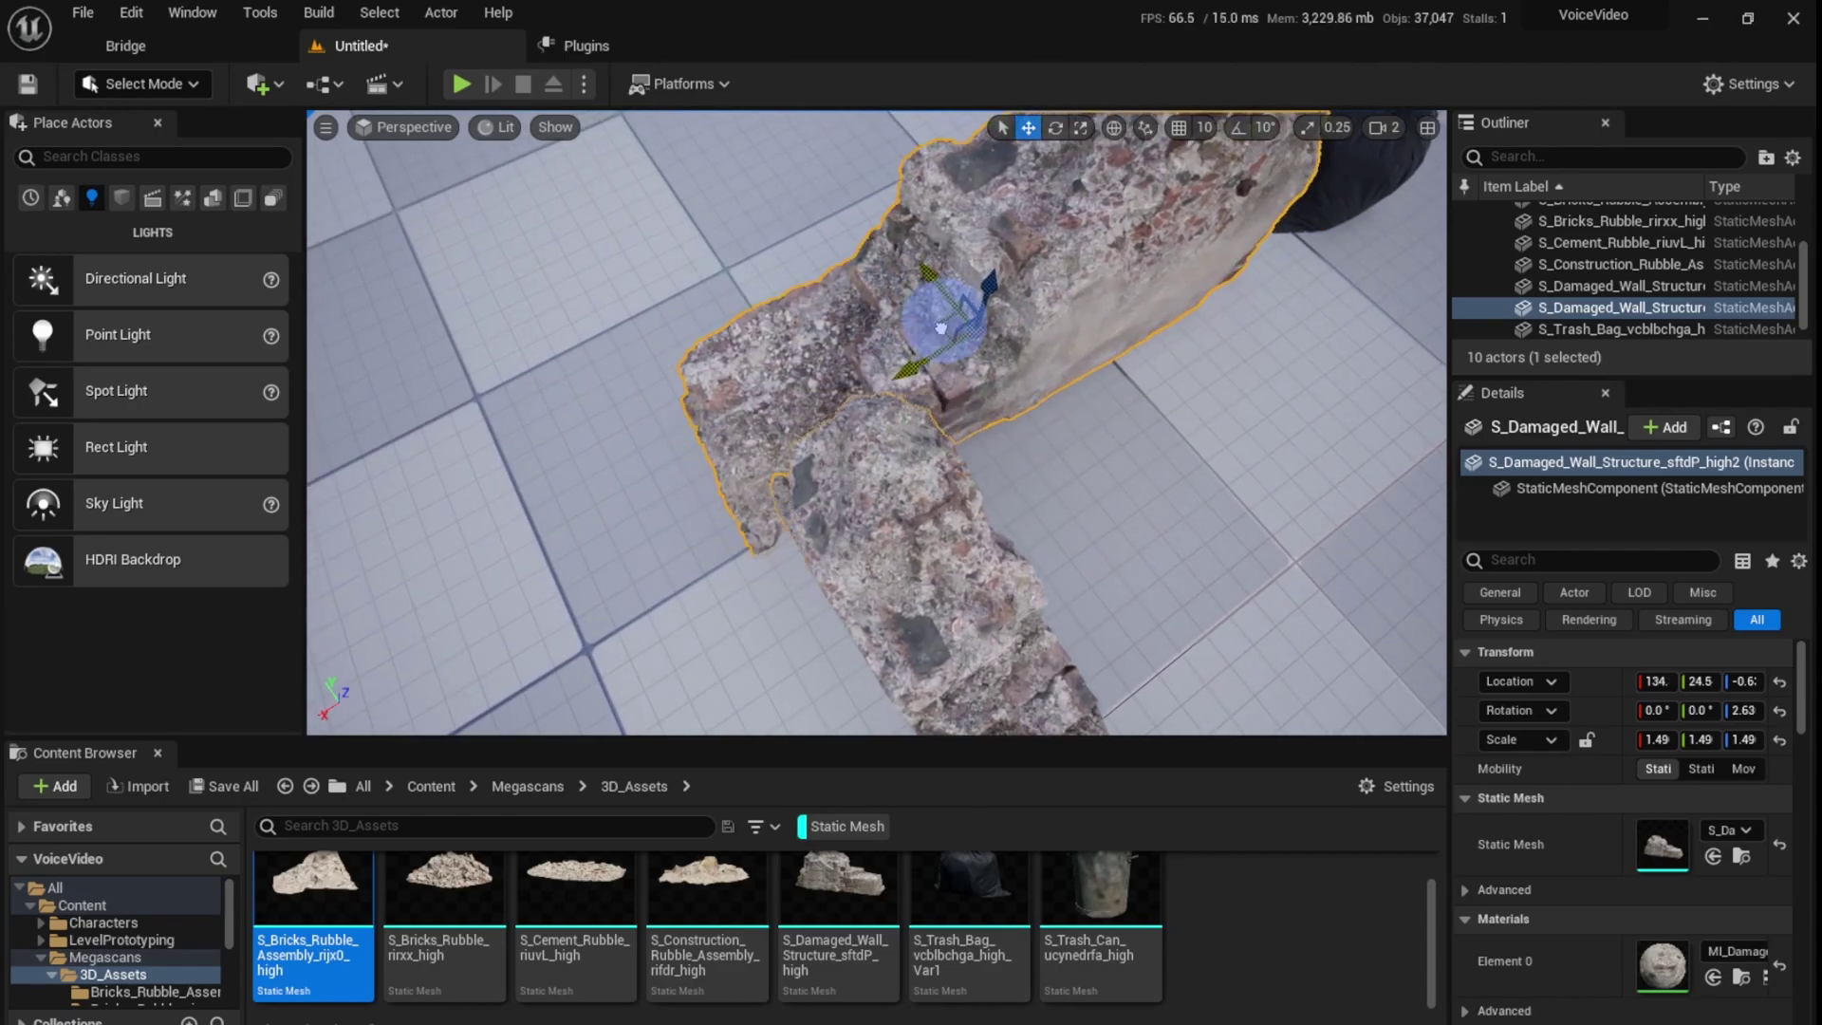
left_click_drag(940, 328, 949, 321)
Step: Duplicate the second wall and place the copy at about X 32, Y -71, turned to about -101° around Z
right_click_drag(949, 321, 877, 266)
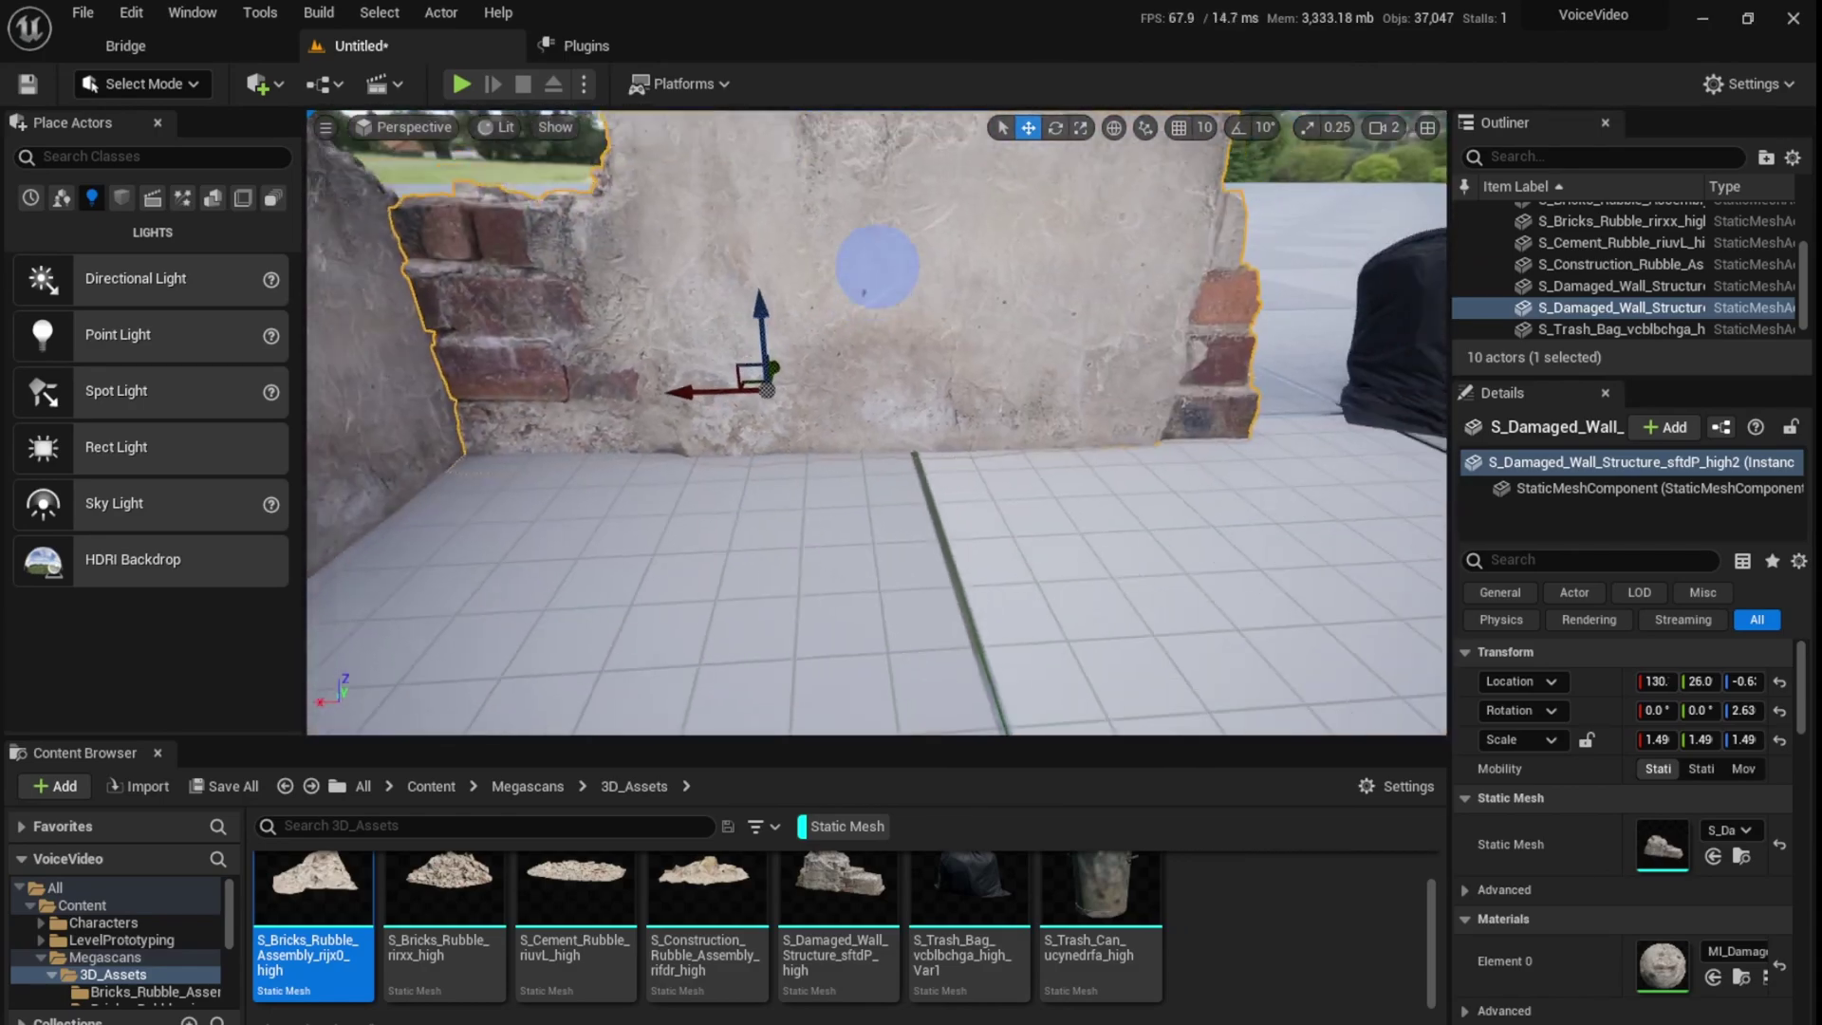
left_click_drag(877, 266, 854, 454, "alt")
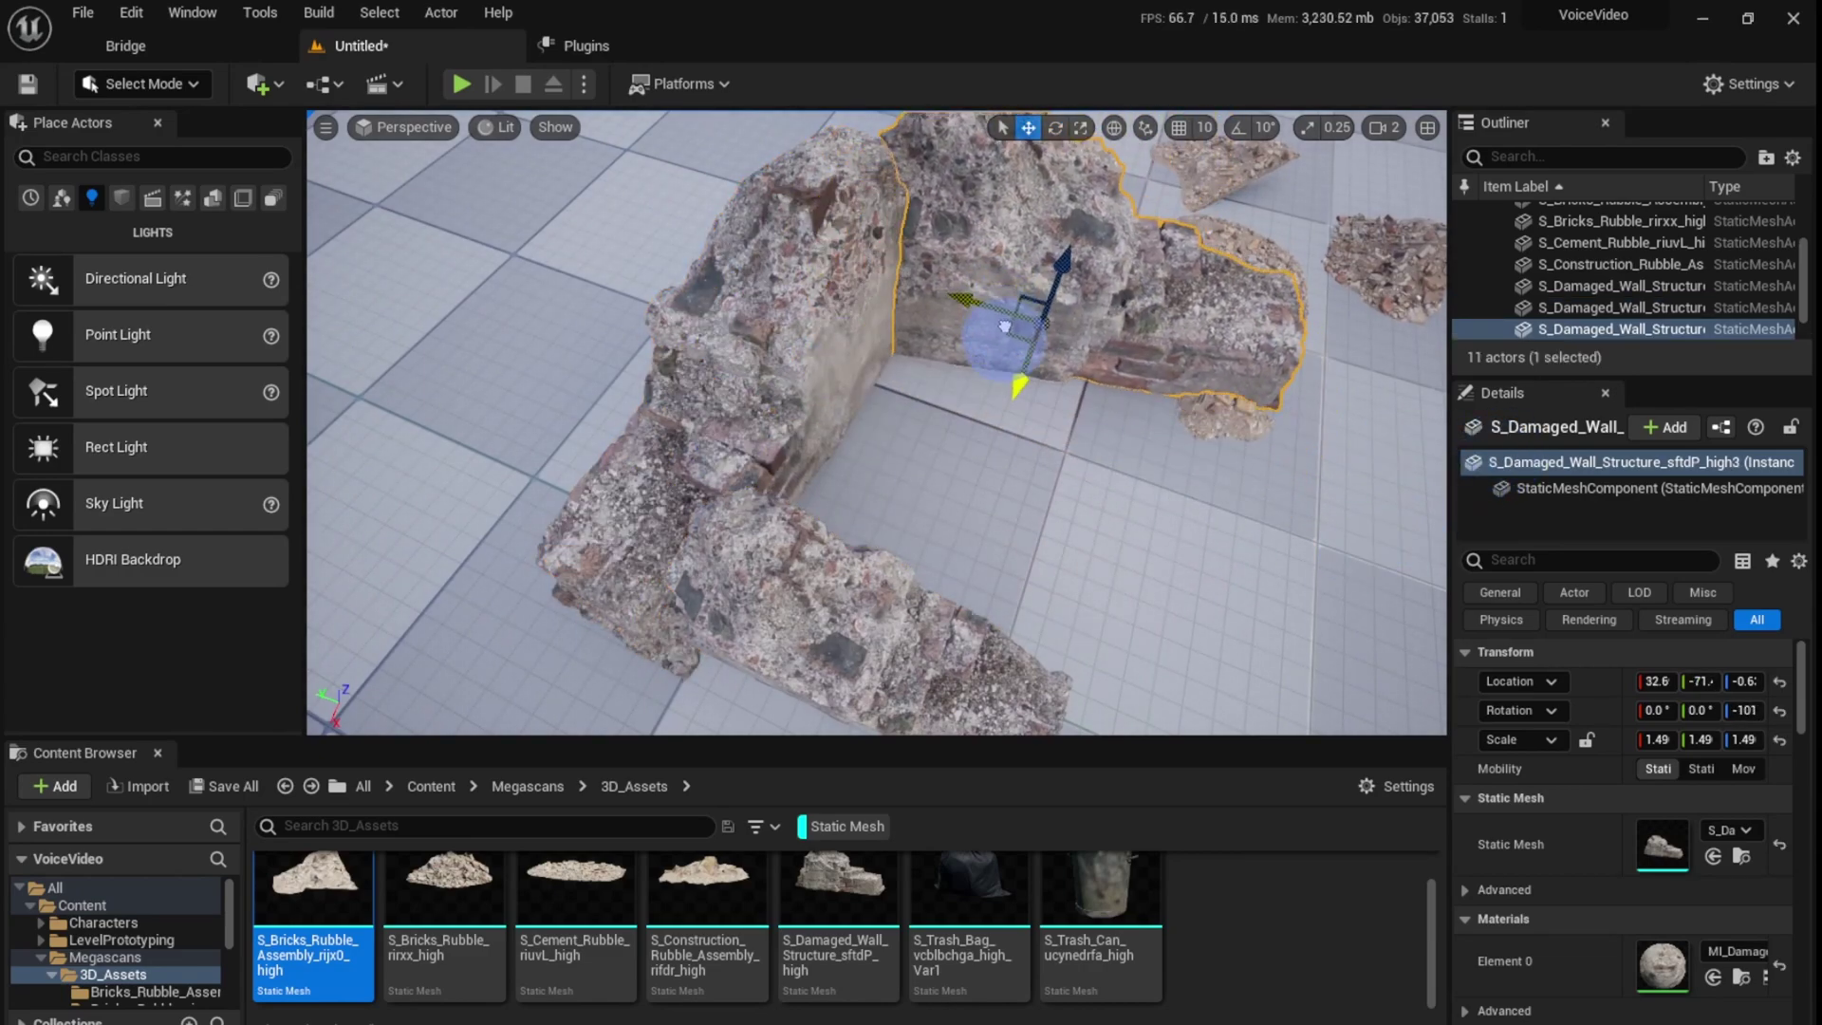
key("Escape")
right_click_drag(1005, 343, 932, 247)
scroll(940, 256, "down", 10)
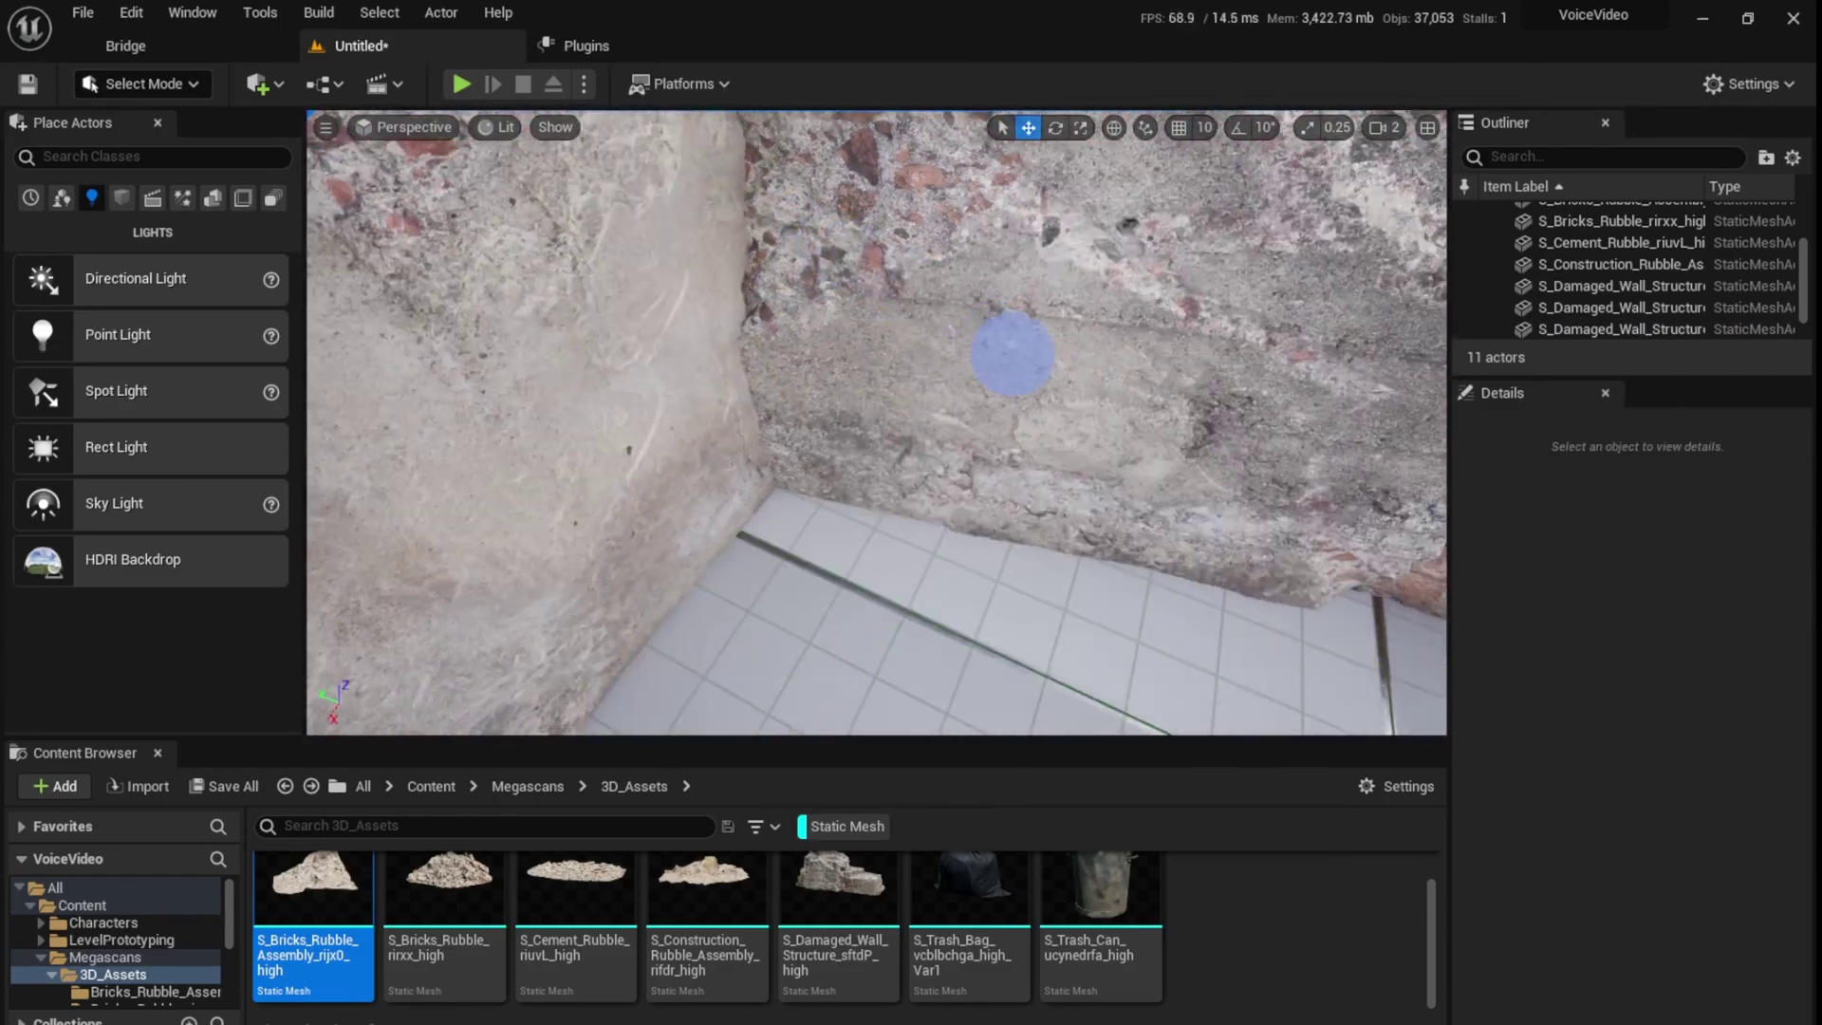
Step: Adjust the third wall to about X 42.5, Y -74 with a Z rotation of about -87°, and deselect it
left_click(937, 330)
left_click_drag(989, 519, 924, 528)
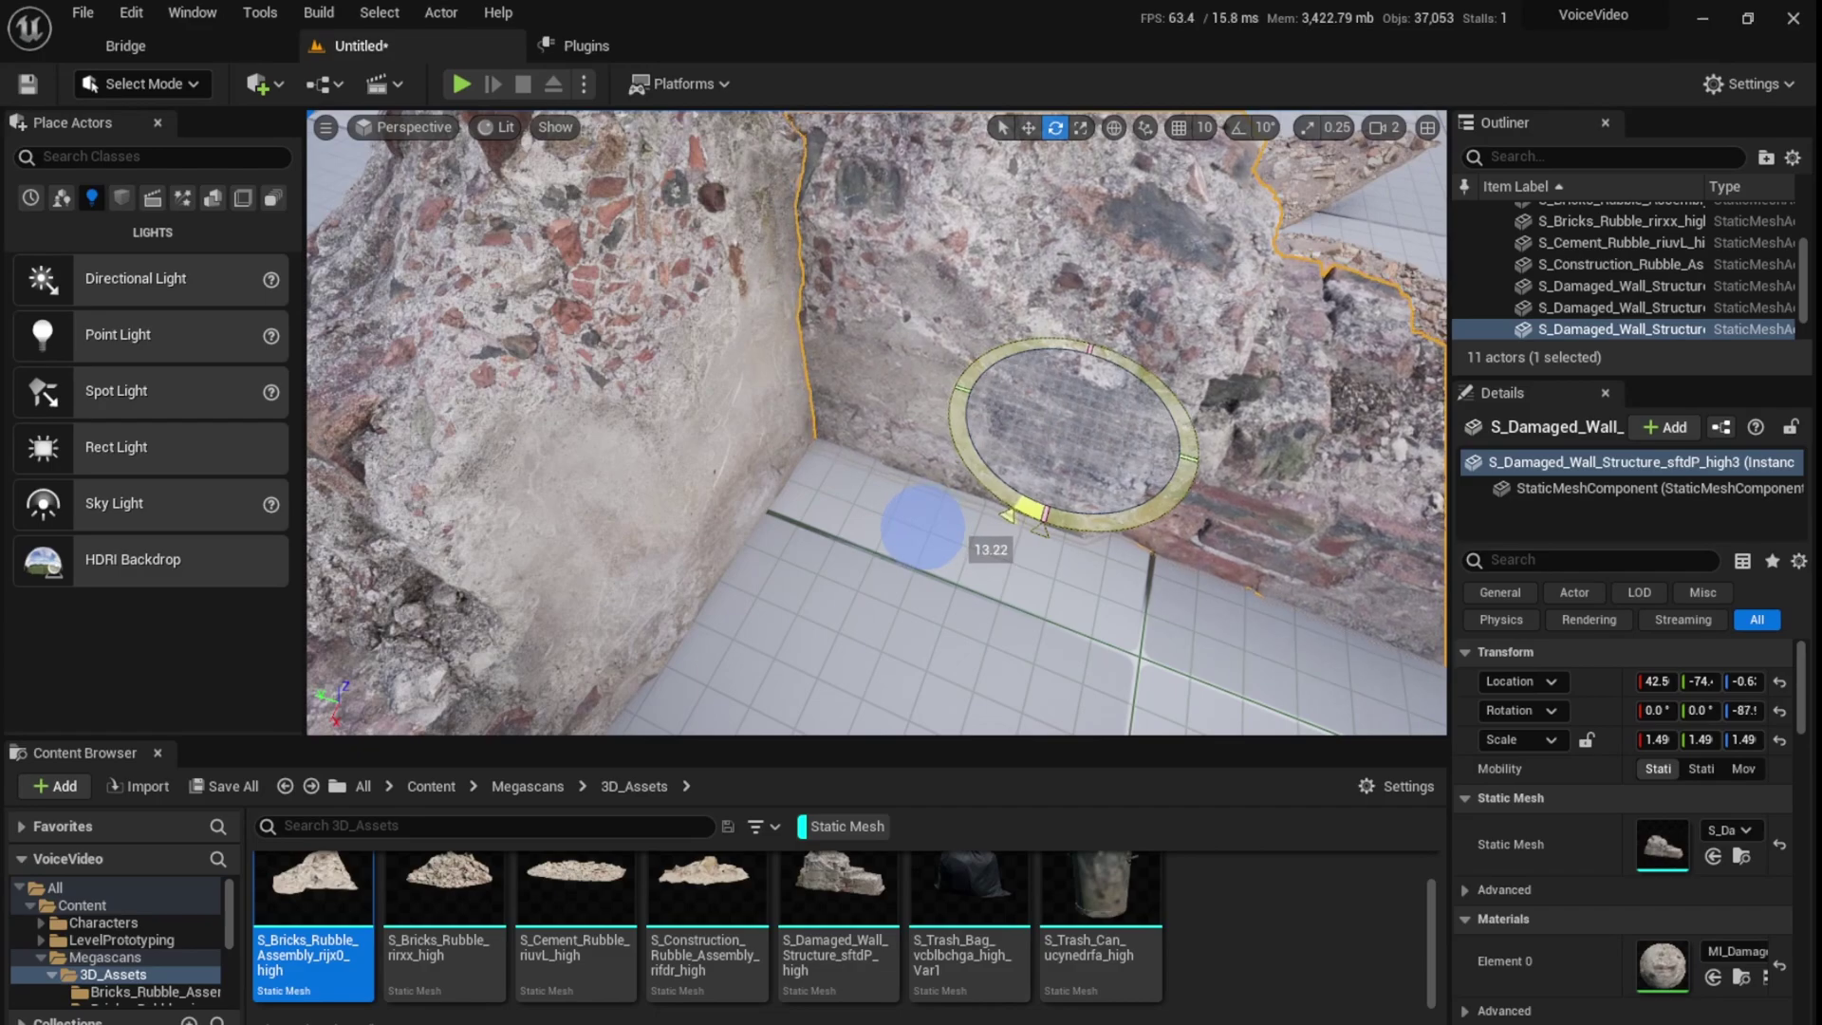
key("Escape")
mouse_move(1020, 512)
right_mouse_down()
mouse_move(1033, 480)
mouse_move(1021, 492)
right_mouse_up()
left_click(1023, 503)
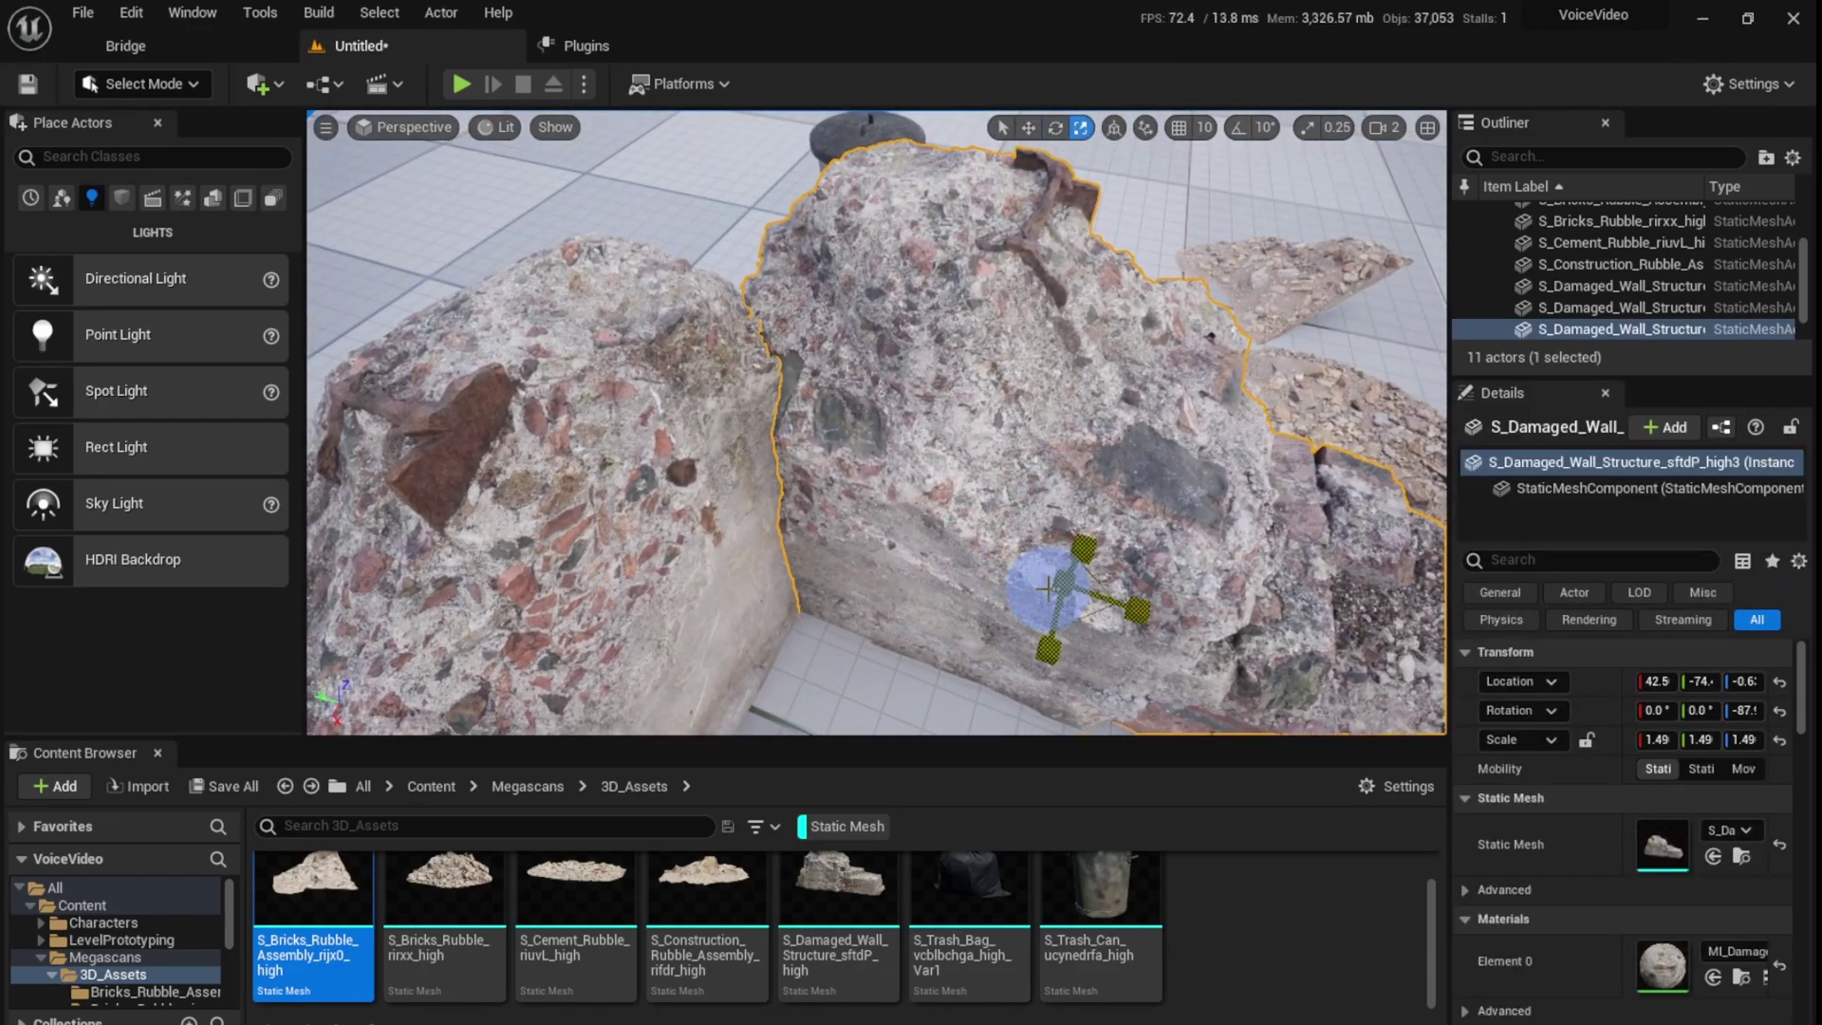
left_click_drag(1043, 595, 1027, 533)
key("Escape")
Step: Duplicate the third wall and move the copy toward the open side of the enclosure
right_click_drag(1027, 533, 964, 414)
left_click(964, 415)
left_click_drag(928, 435, 1148, 520, "alt")
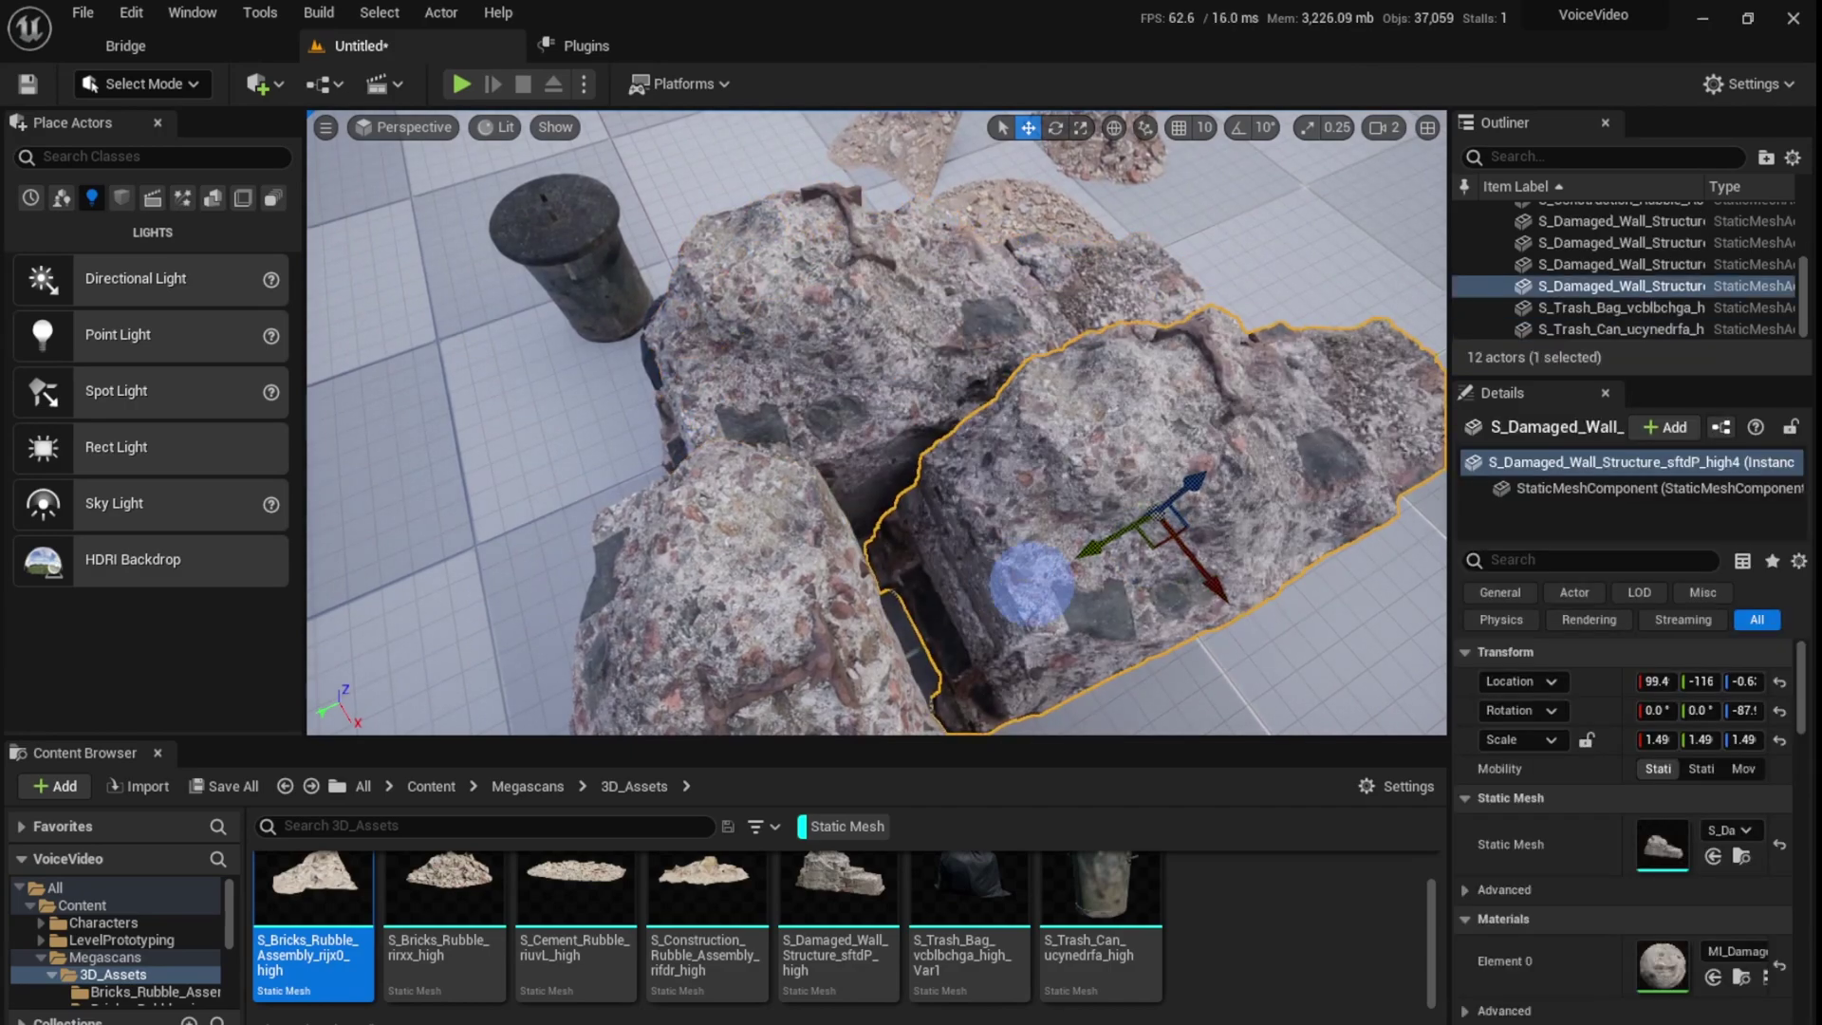
right_click_drag(1037, 589, 922, 472)
Step: Close the enclosure with the fourth wall, rotated to about -179°, scaled to about 1.25 and placed at about X 127, Y -148
key("e")
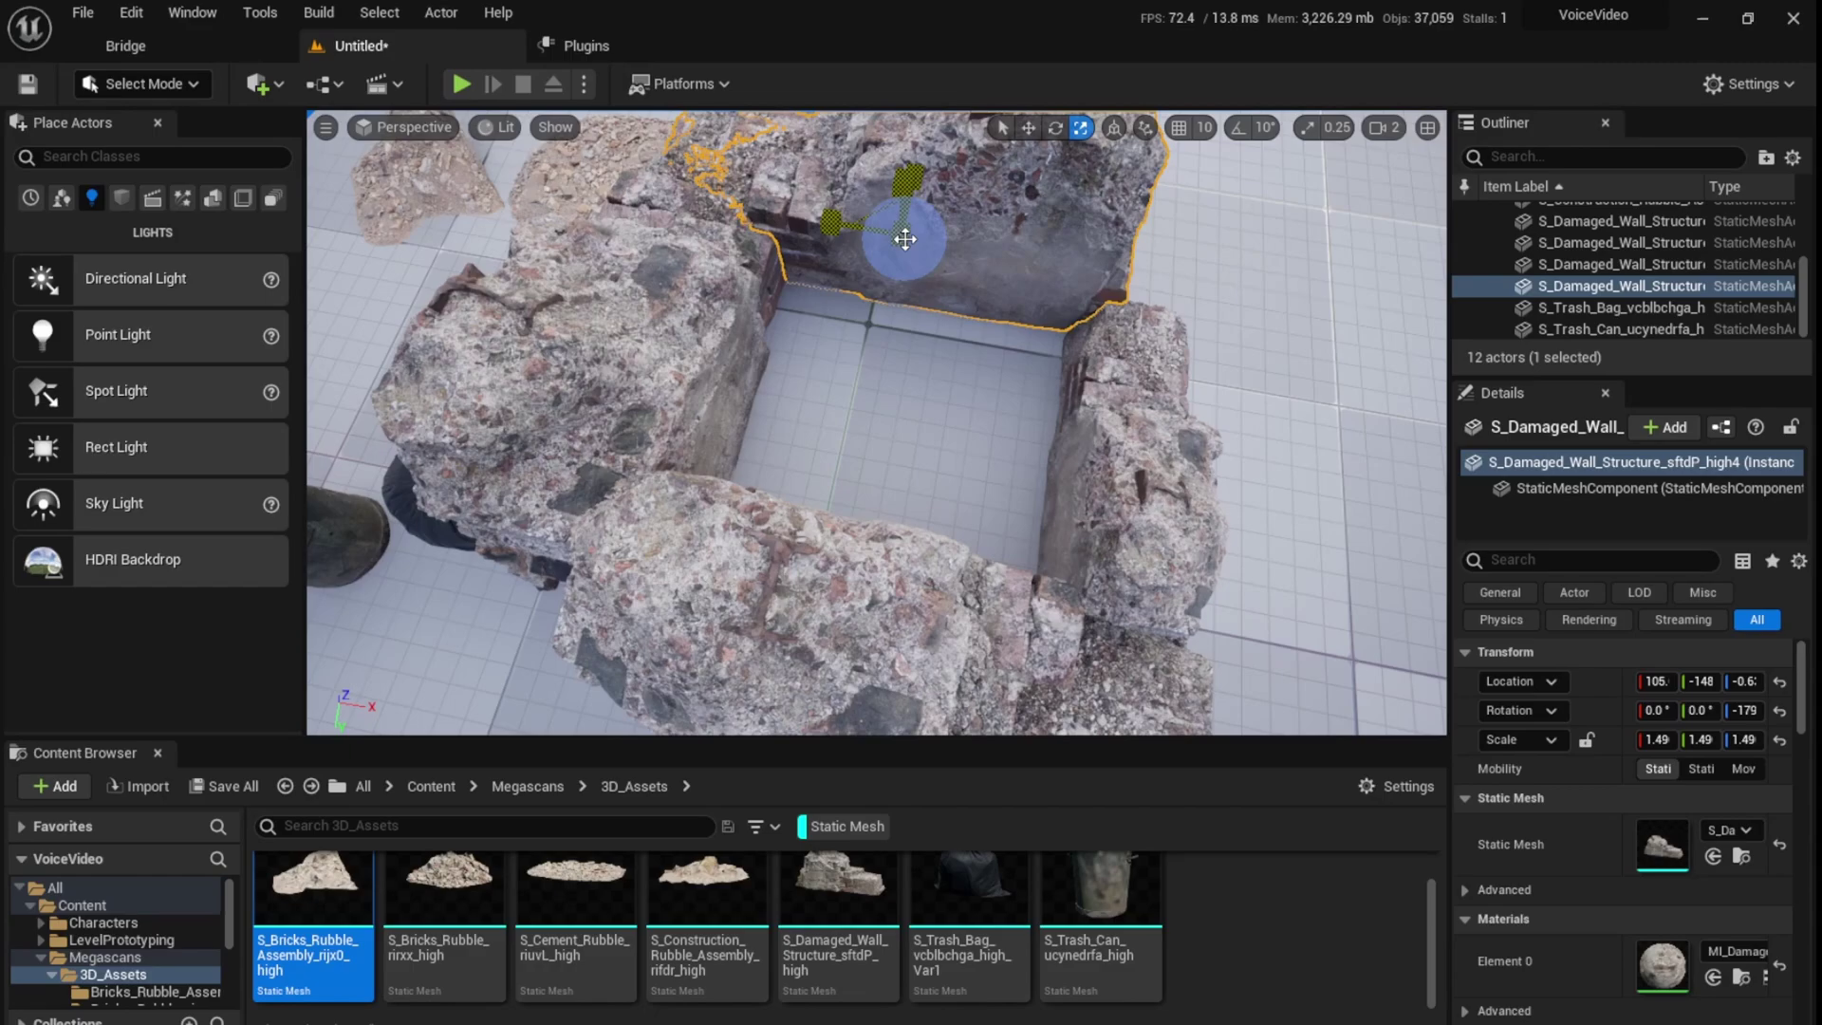
left_click_drag(943, 244, 985, 253)
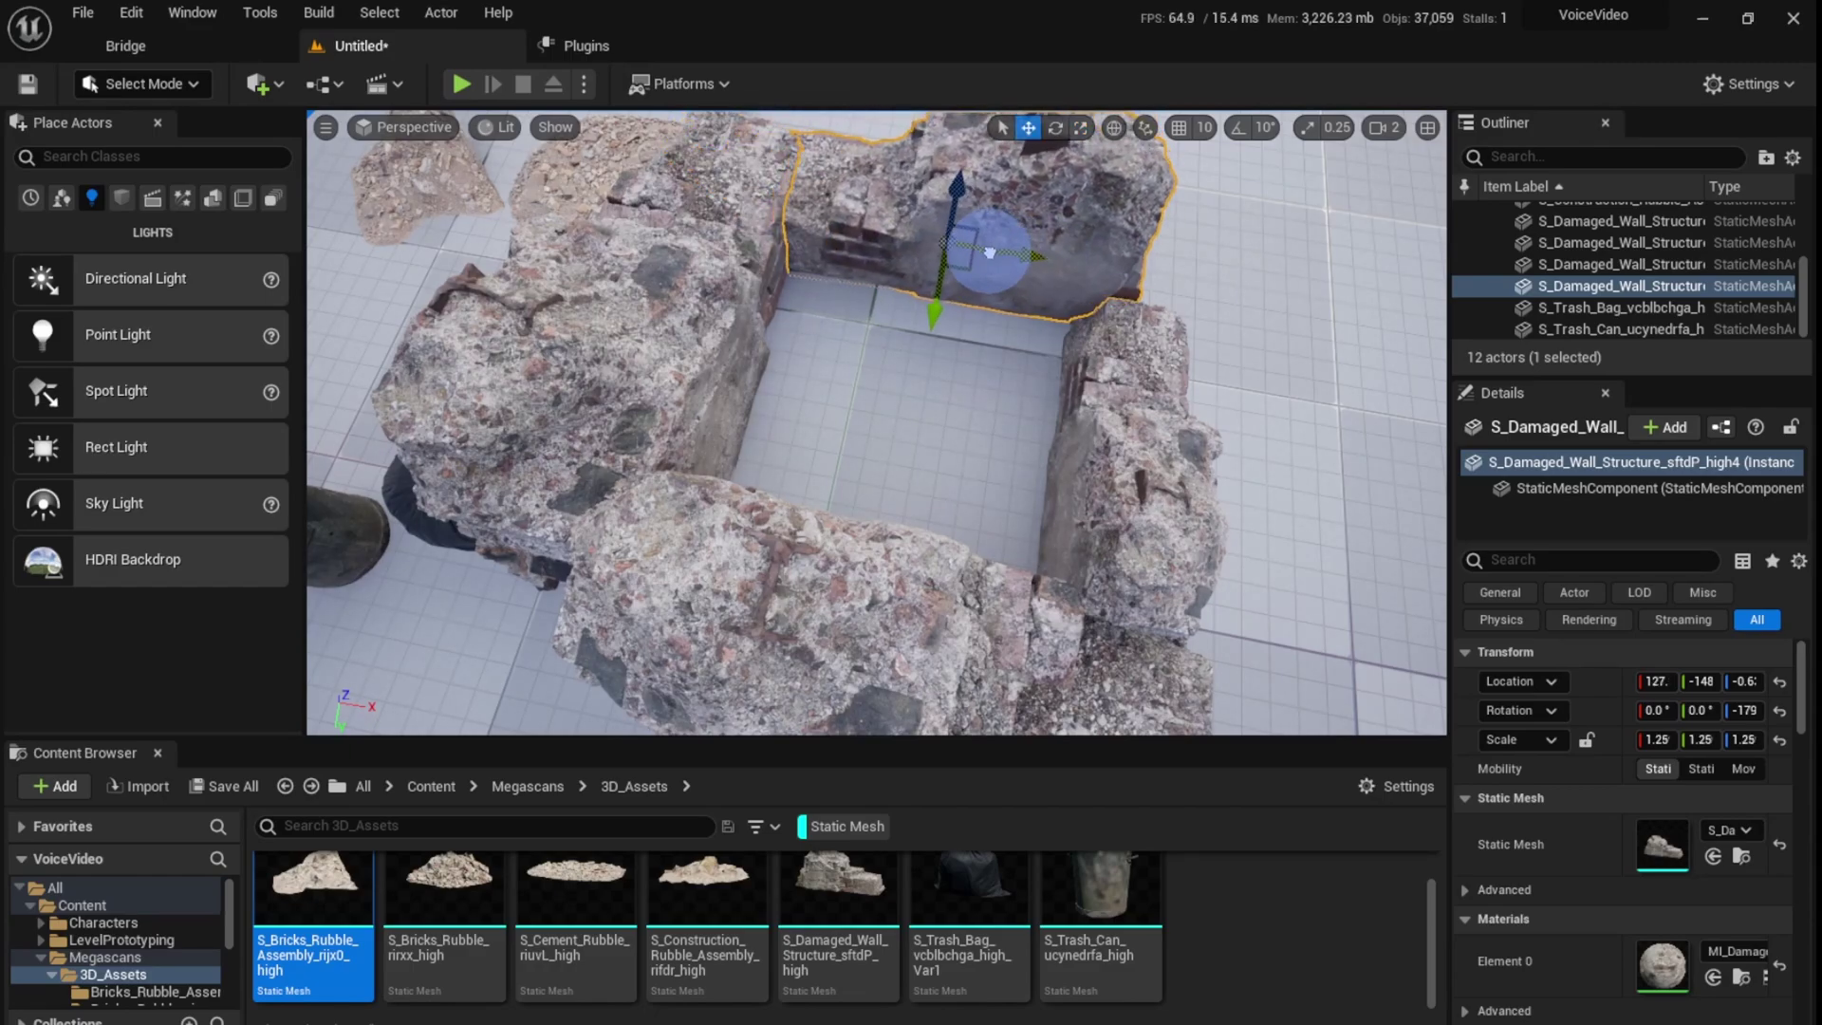
key("Escape")
Step: Place another S_Bricks_Rubble_Assembly mesh on the floor inside the wall enclosure
right_click_drag(984, 260, 1351, 167)
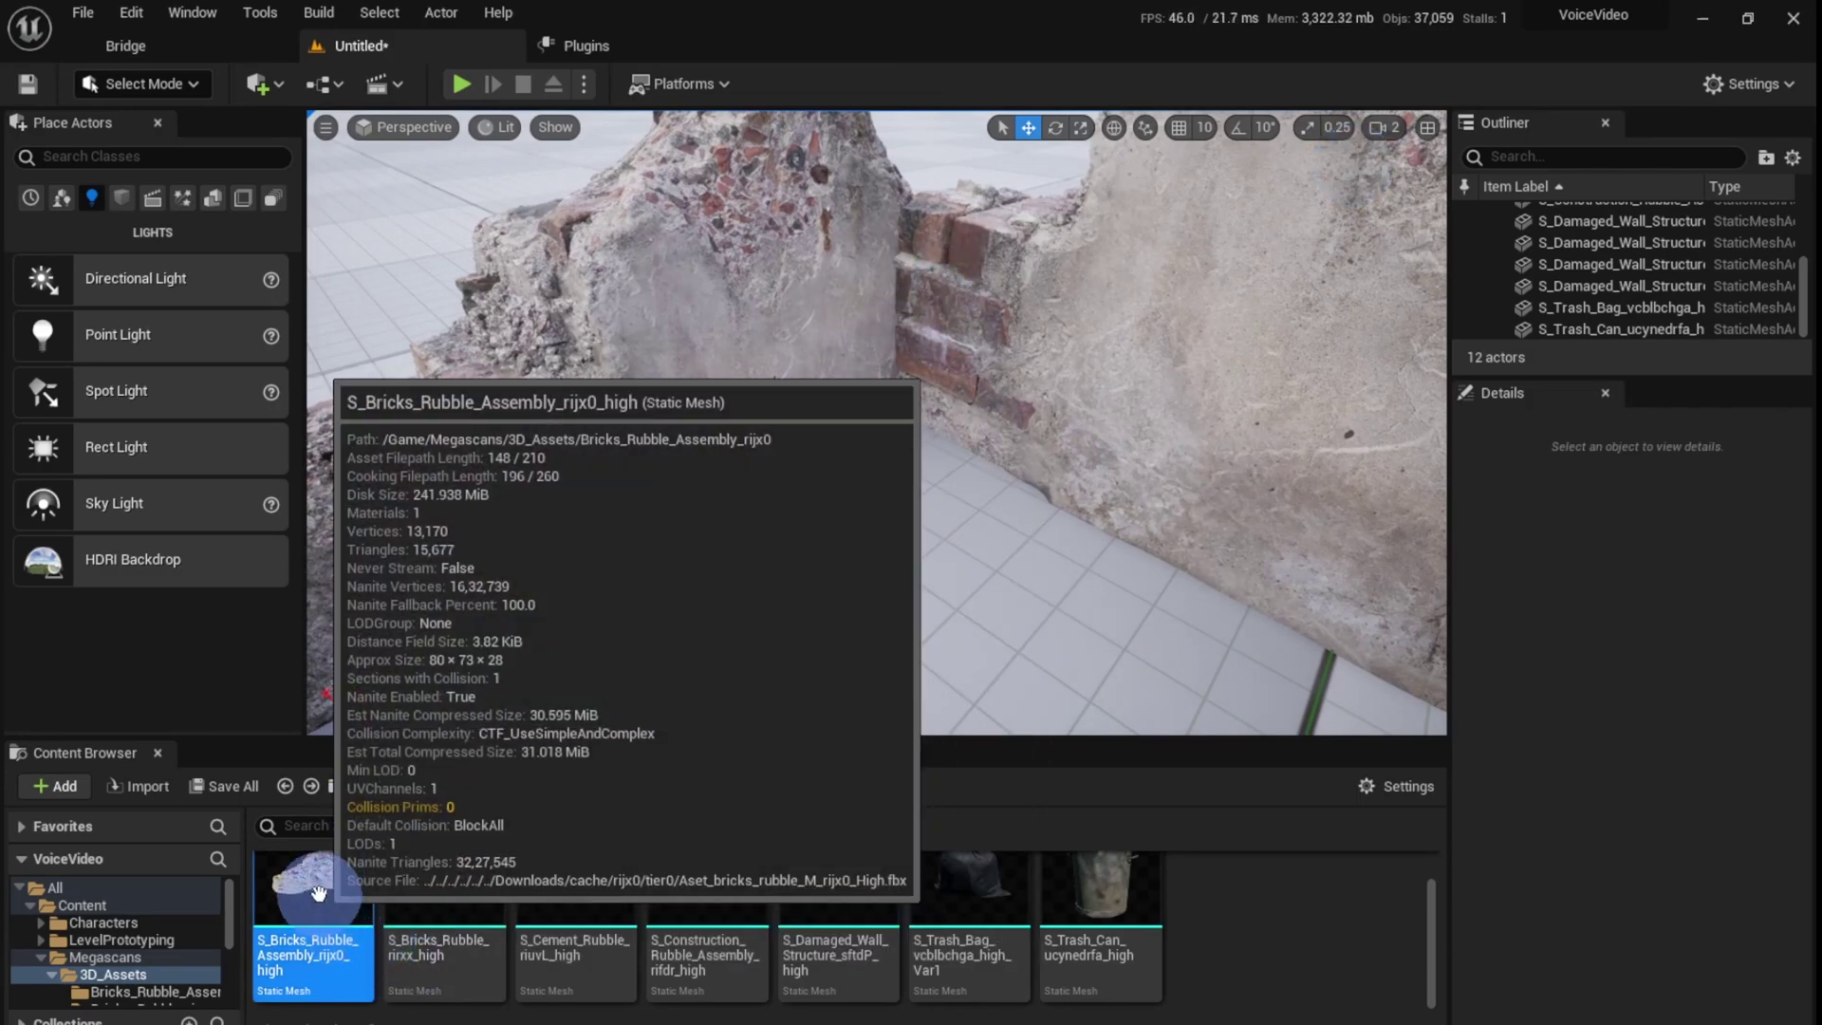
left_click_drag(305, 870, 726, 560)
key("e")
left_click_drag(703, 673, 703, 708)
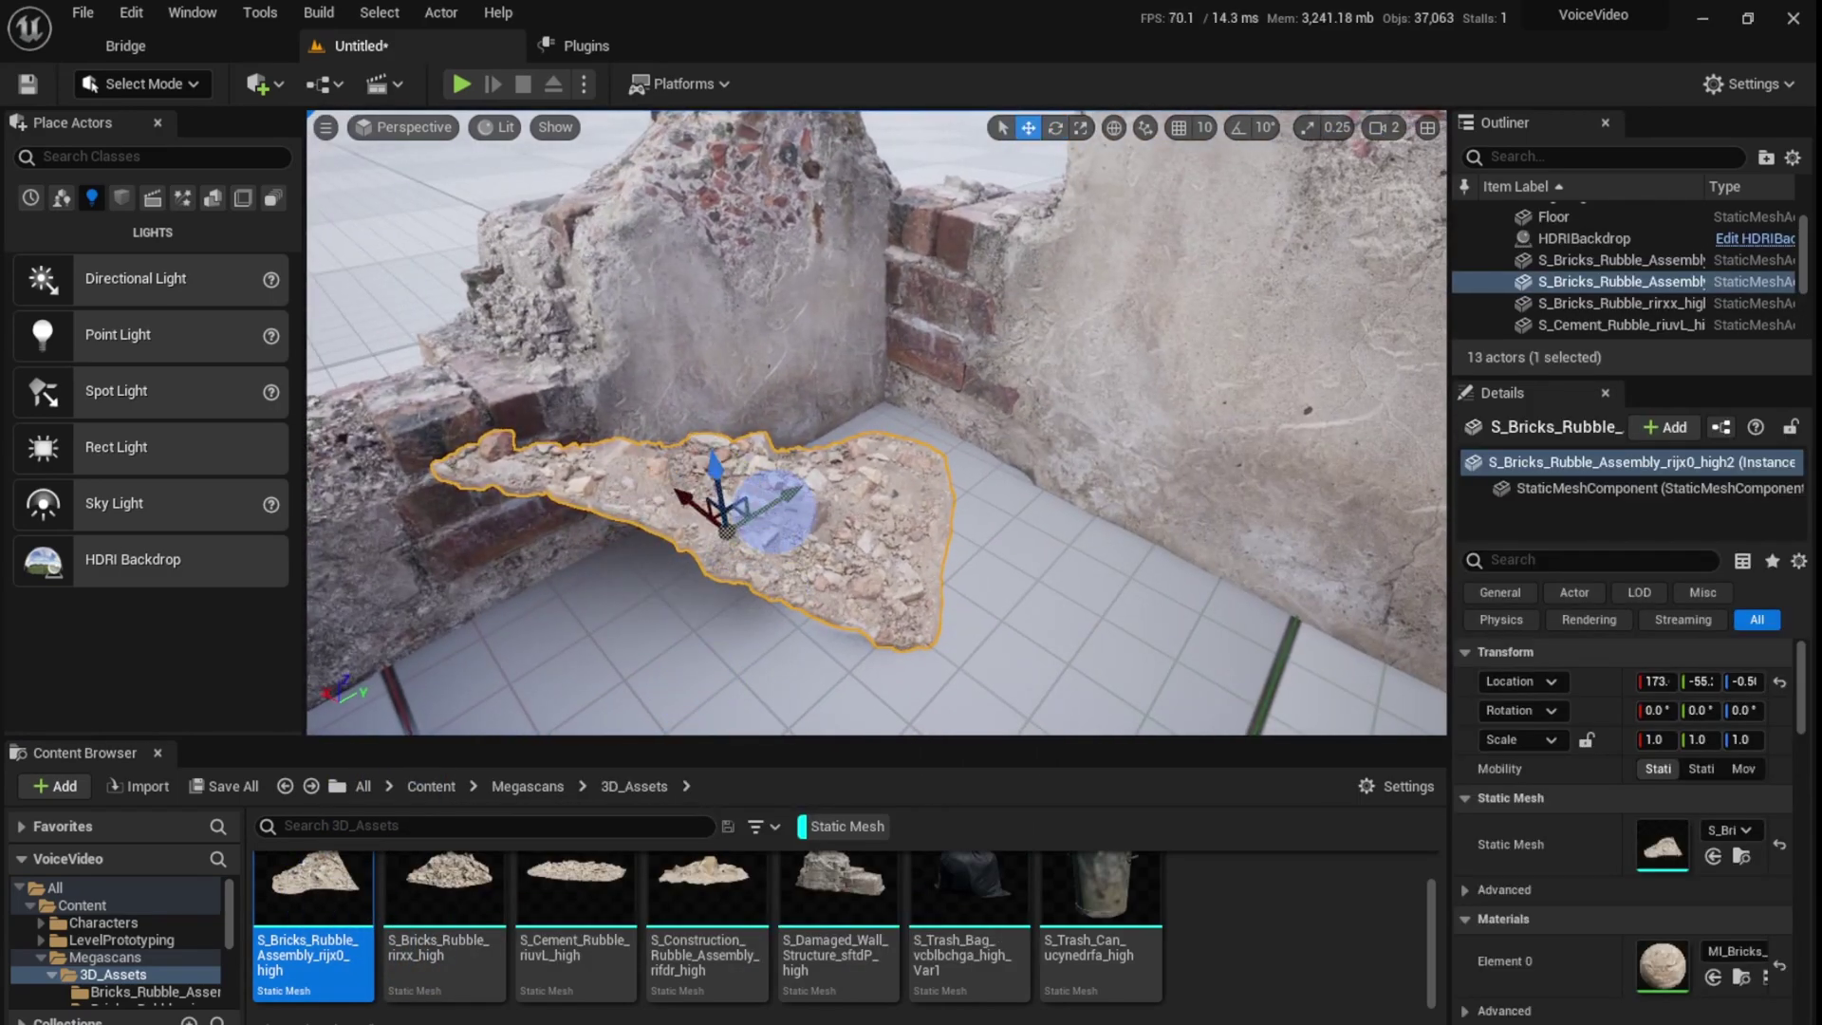
Step: Move the new rubble pile to about X 170, Y -36 and rotate it to about 118° around Z to face the corner
left_click_drag(774, 512, 850, 497)
left_click_drag(761, 438, 777, 447)
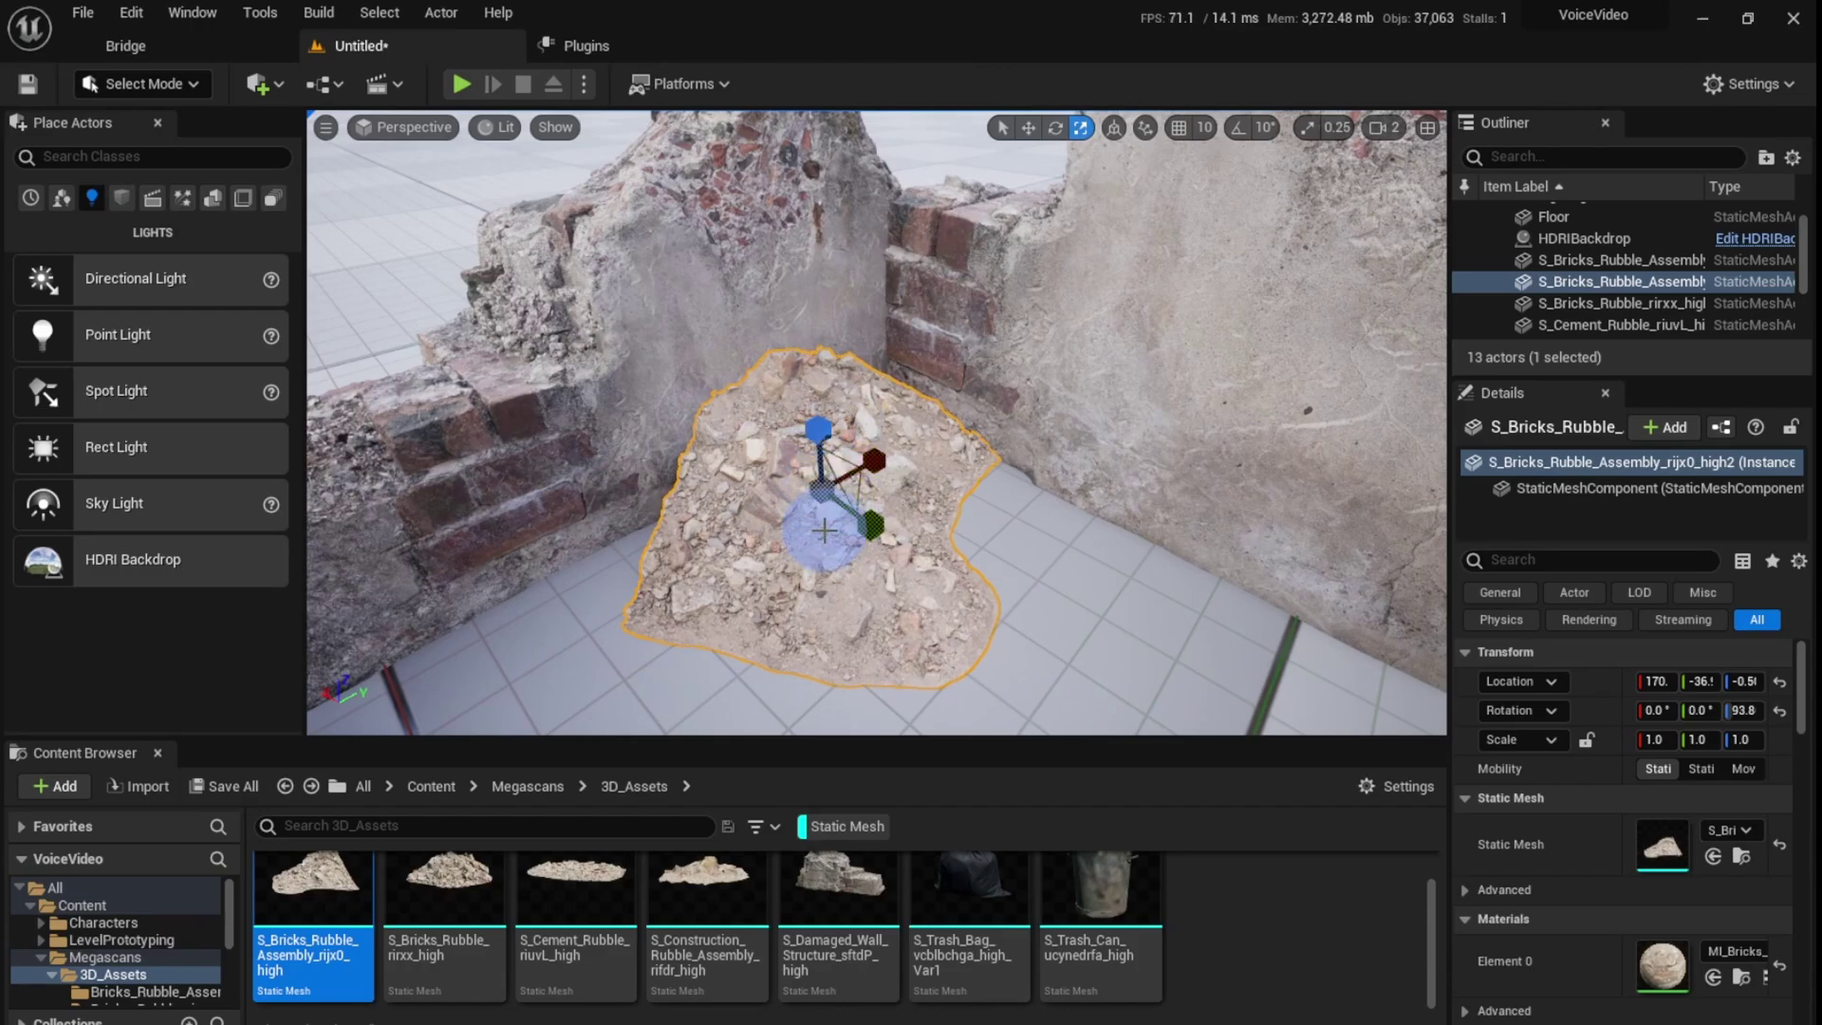
left_click_drag(814, 573, 889, 596)
key("w")
right_click_drag(889, 596, 882, 606)
Step: Try scaling the rubble pile in the corner, and undo the change
key("r")
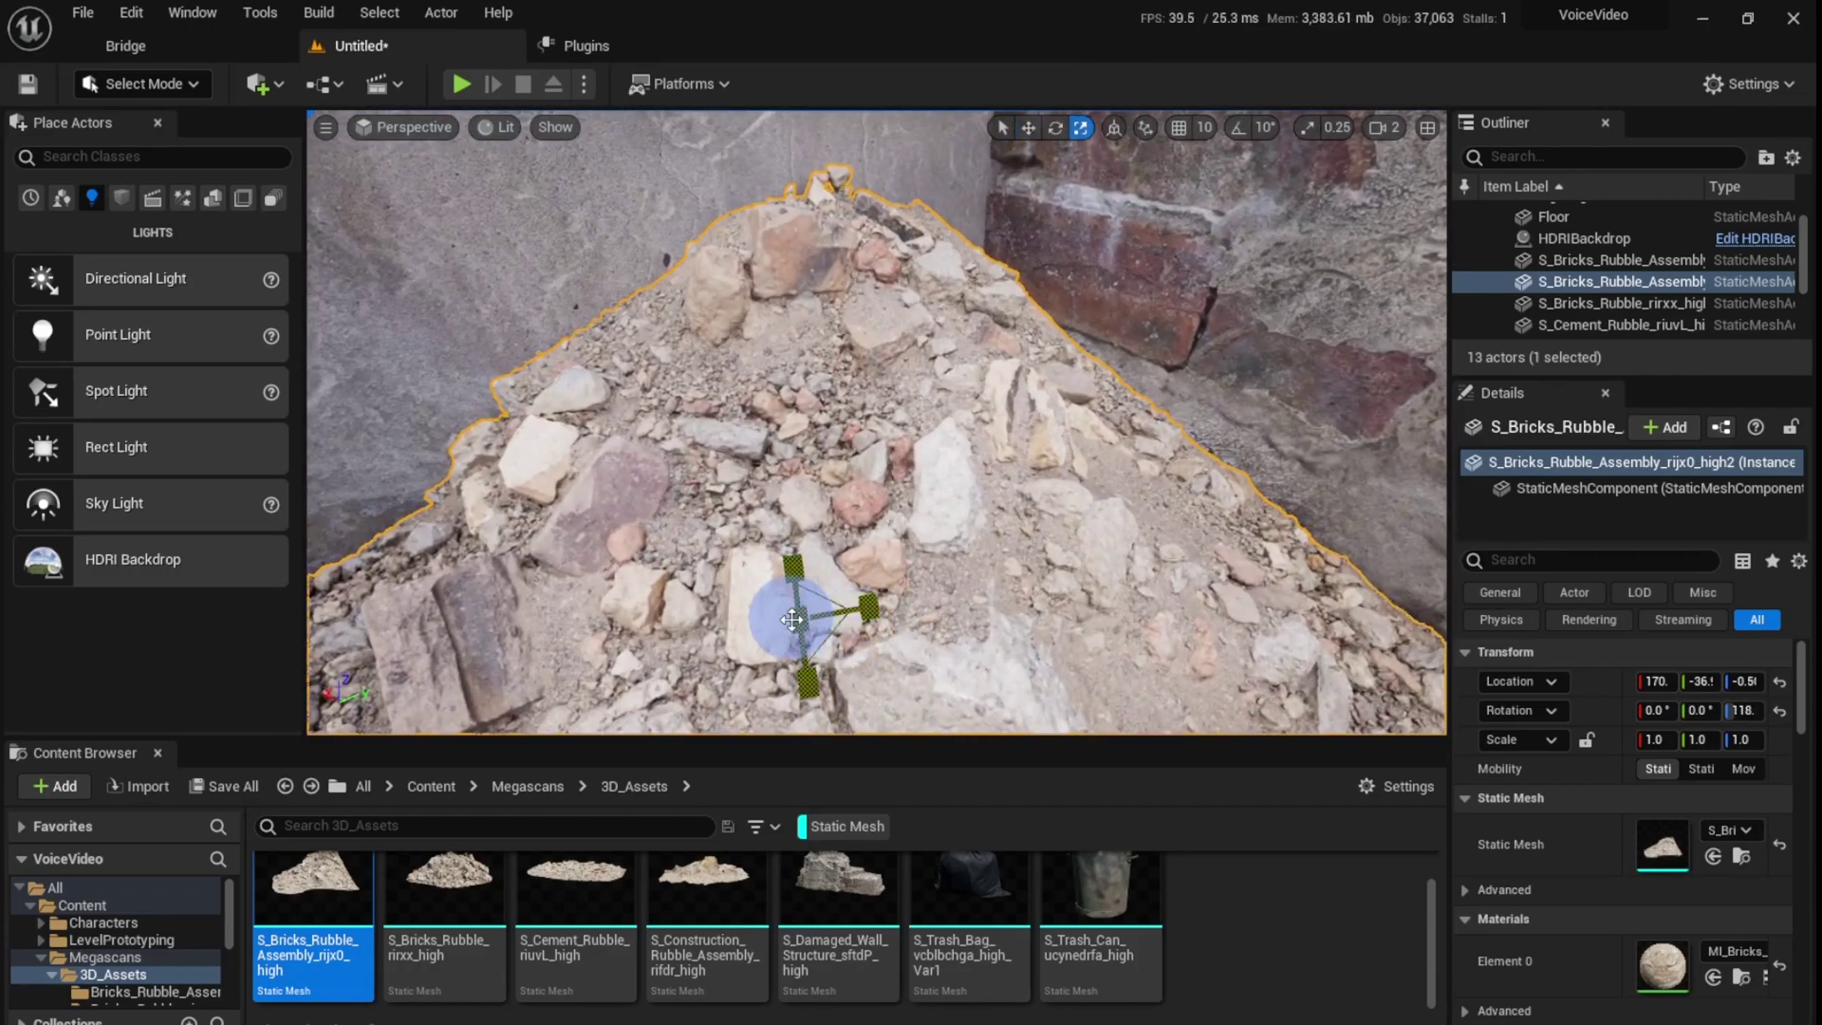
left_click_drag(801, 619, 949, 380)
right_click_drag(803, 654, 972, 577)
scroll(935, 664, "down", 3)
key("ctrl+z")
Step: Push the rubble pile into the wall corner at about X 172, Y -27, and deselect it
key("w")
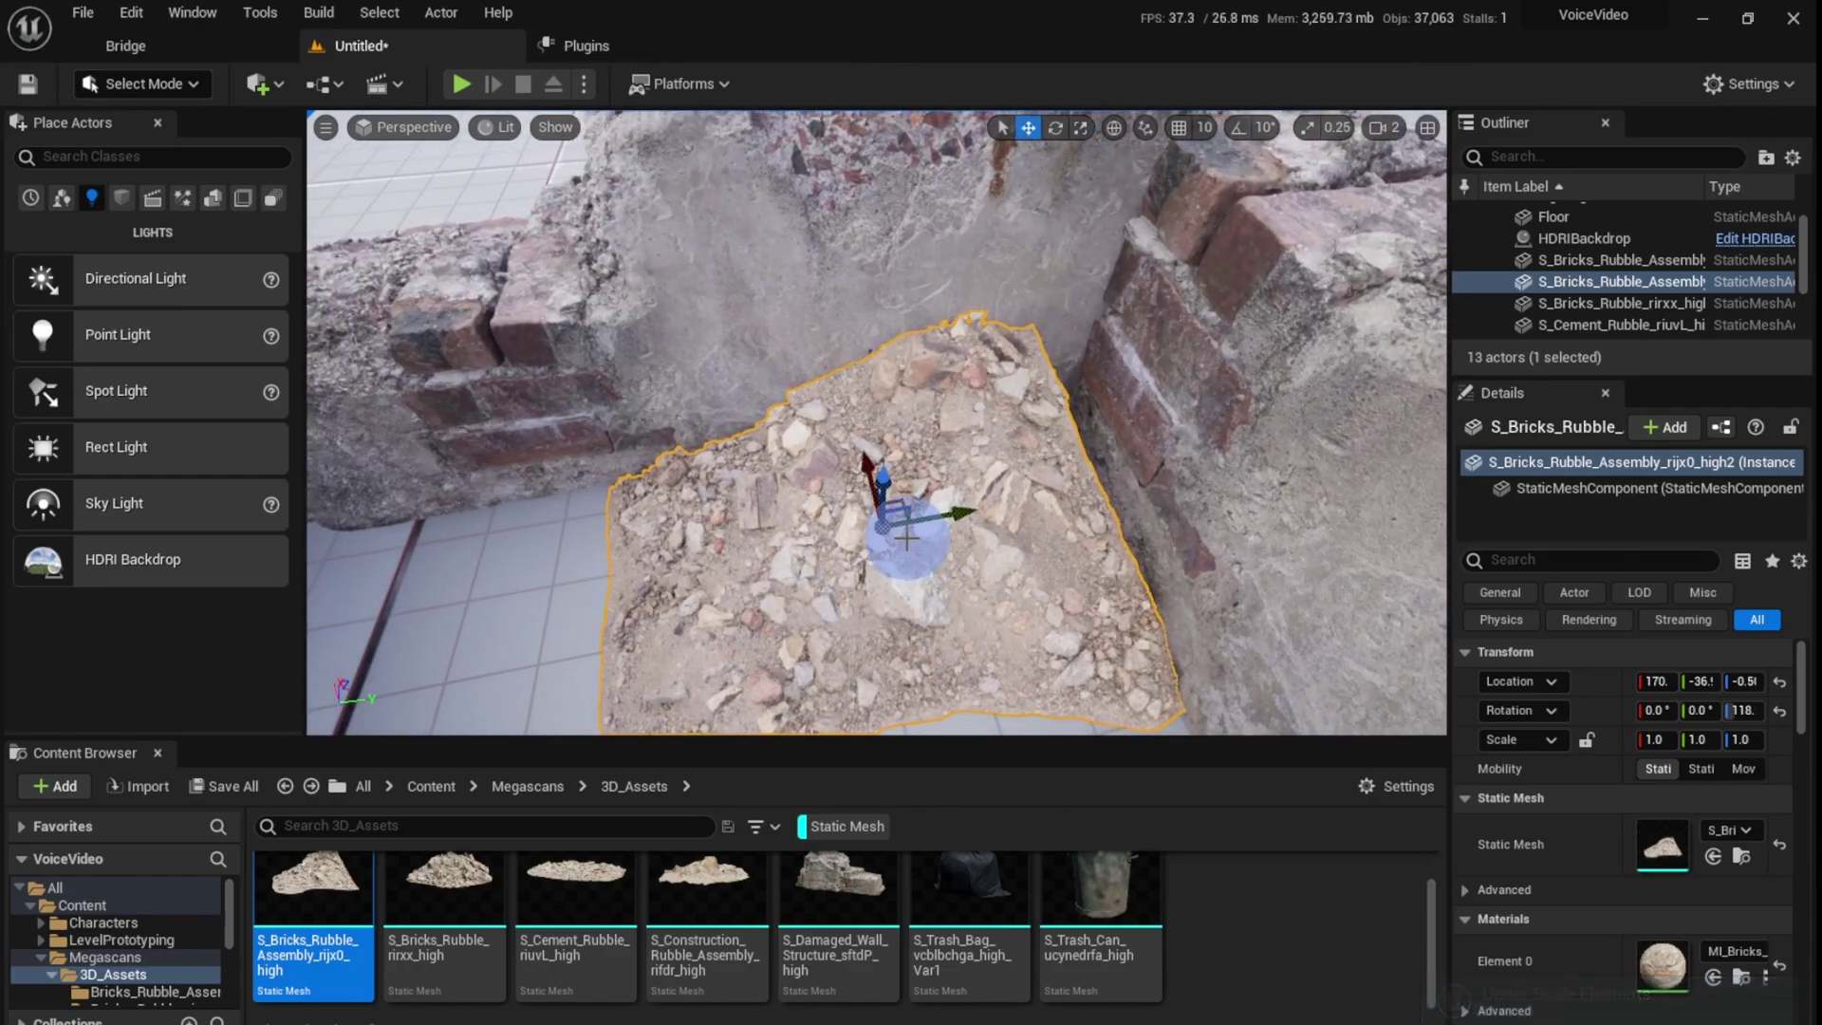
left_click_drag(937, 519, 842, 560)
right_click_drag(842, 560, 784, 546)
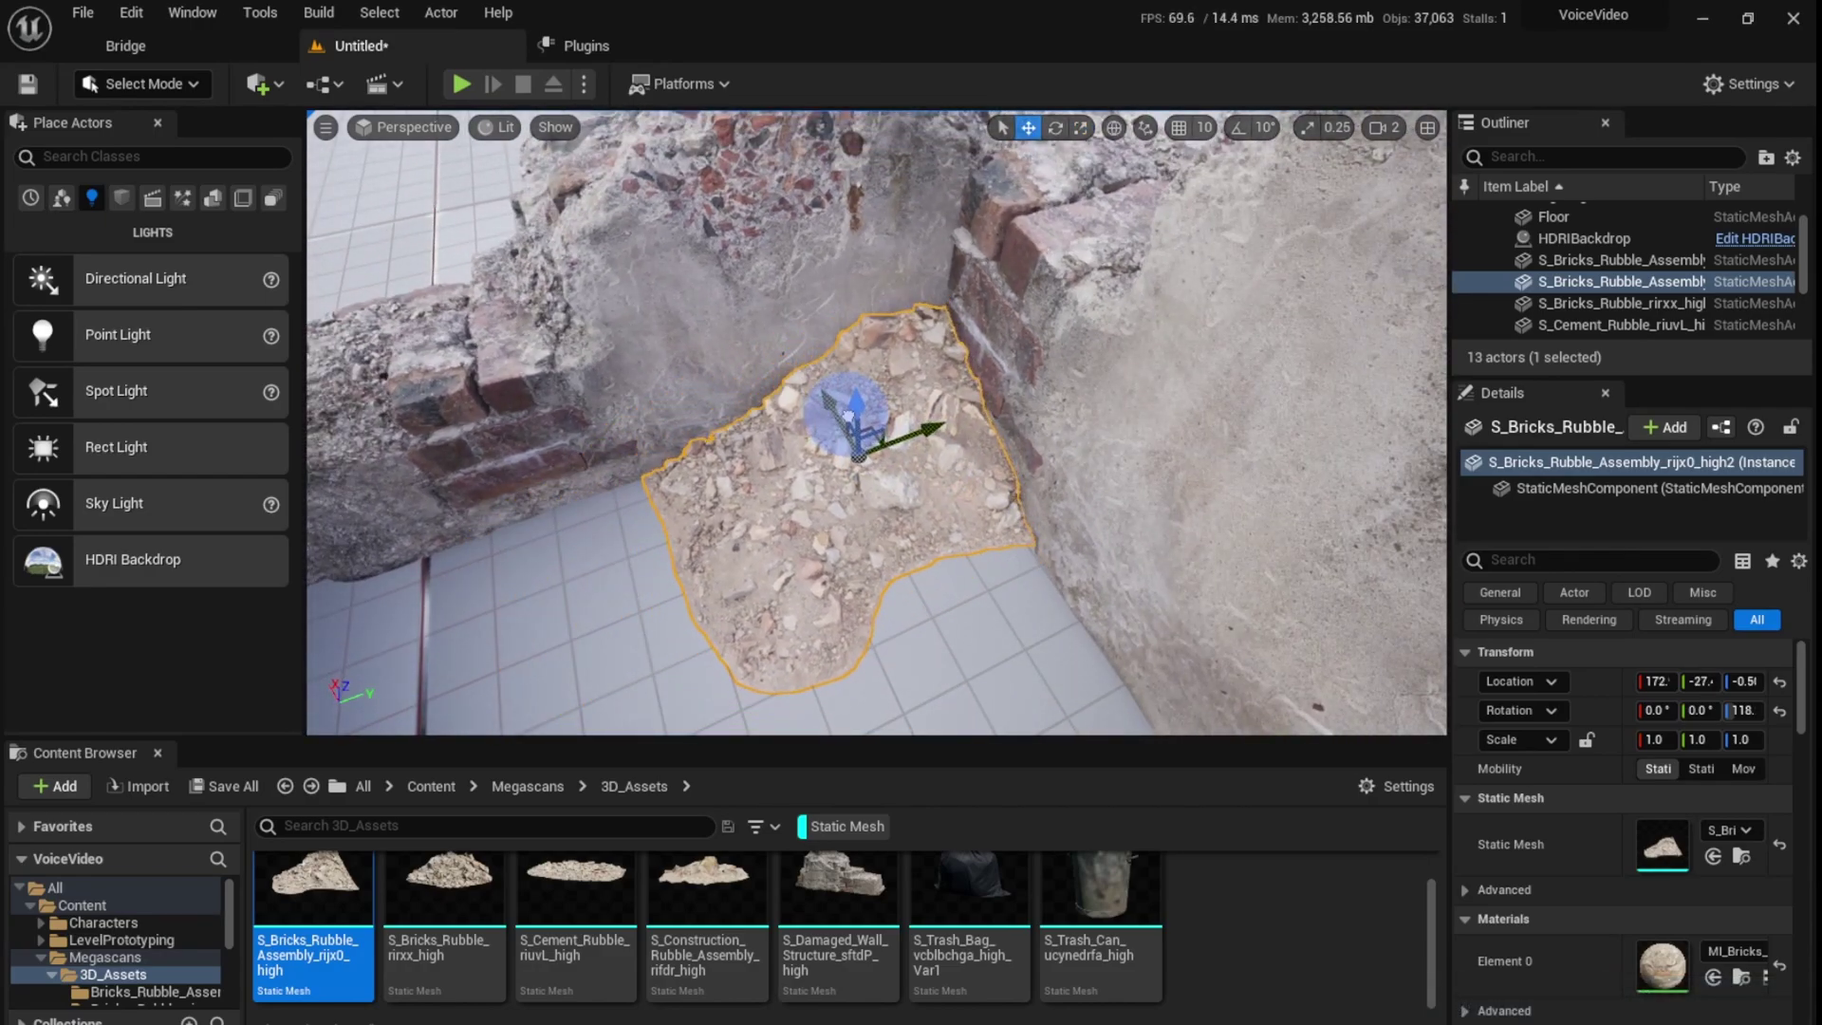
left_click_drag(847, 415, 911, 456, "alt")
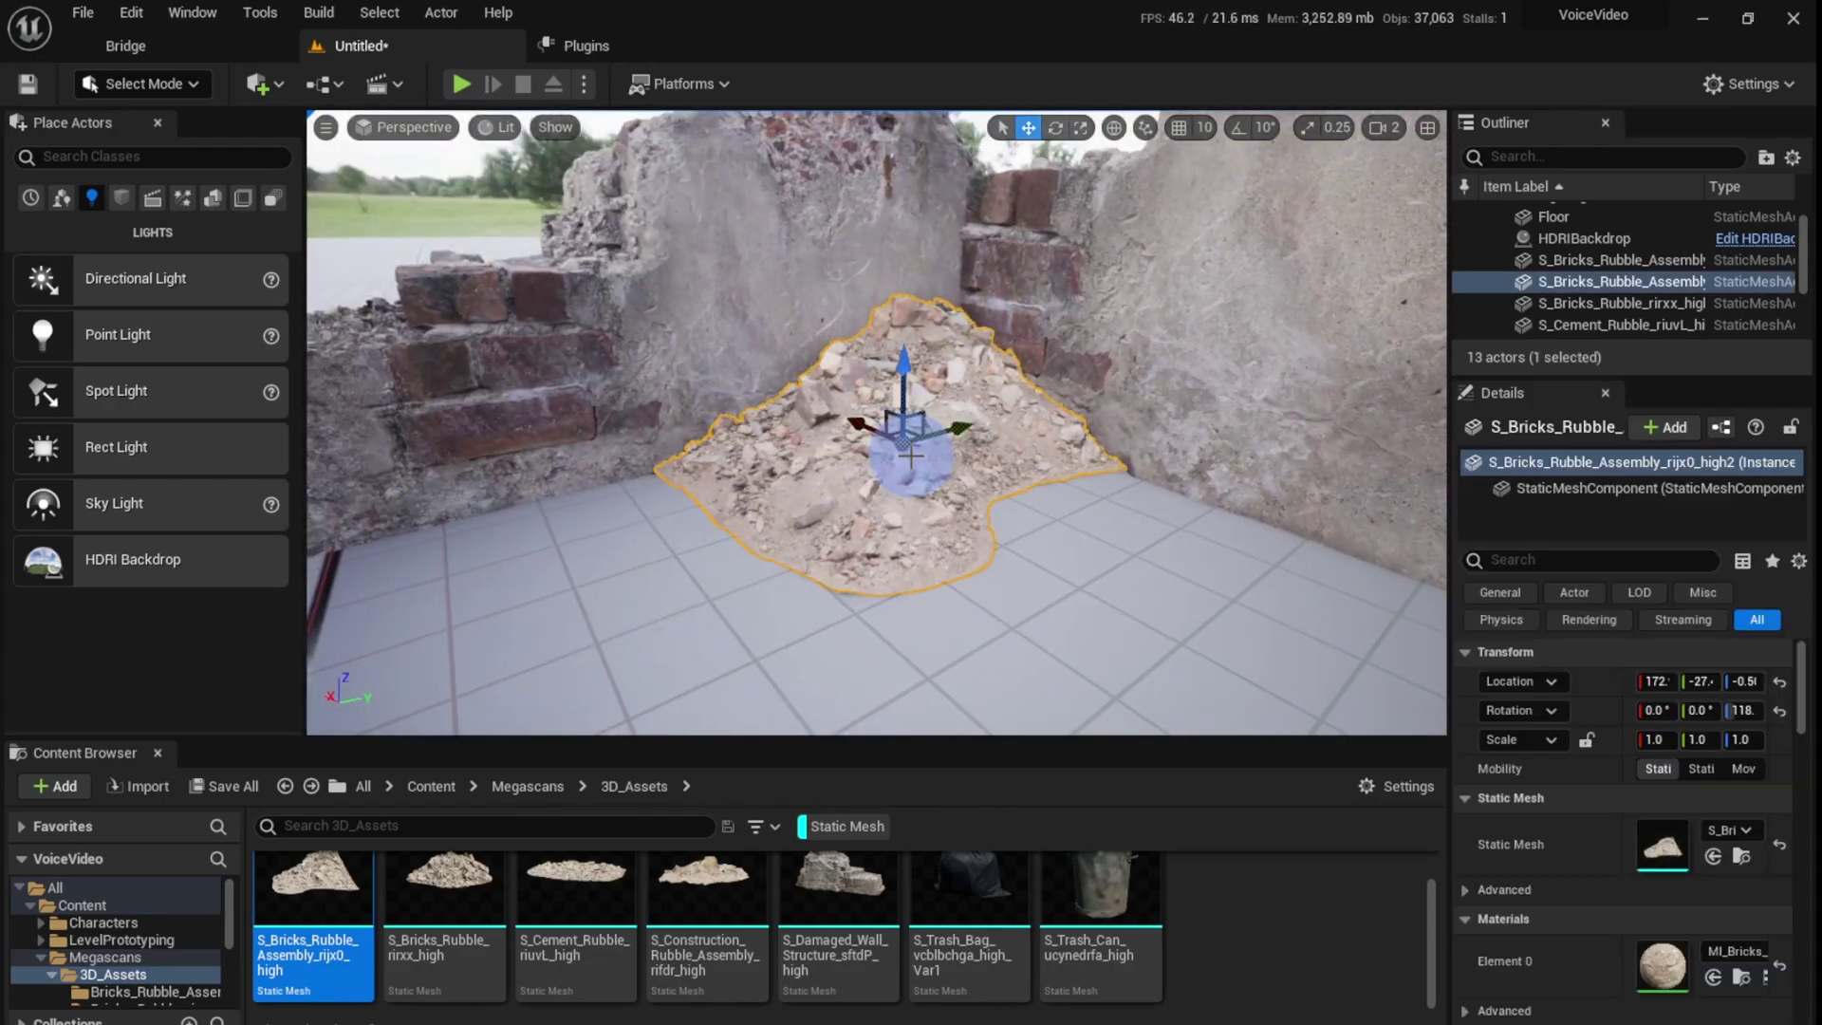
key("Escape")
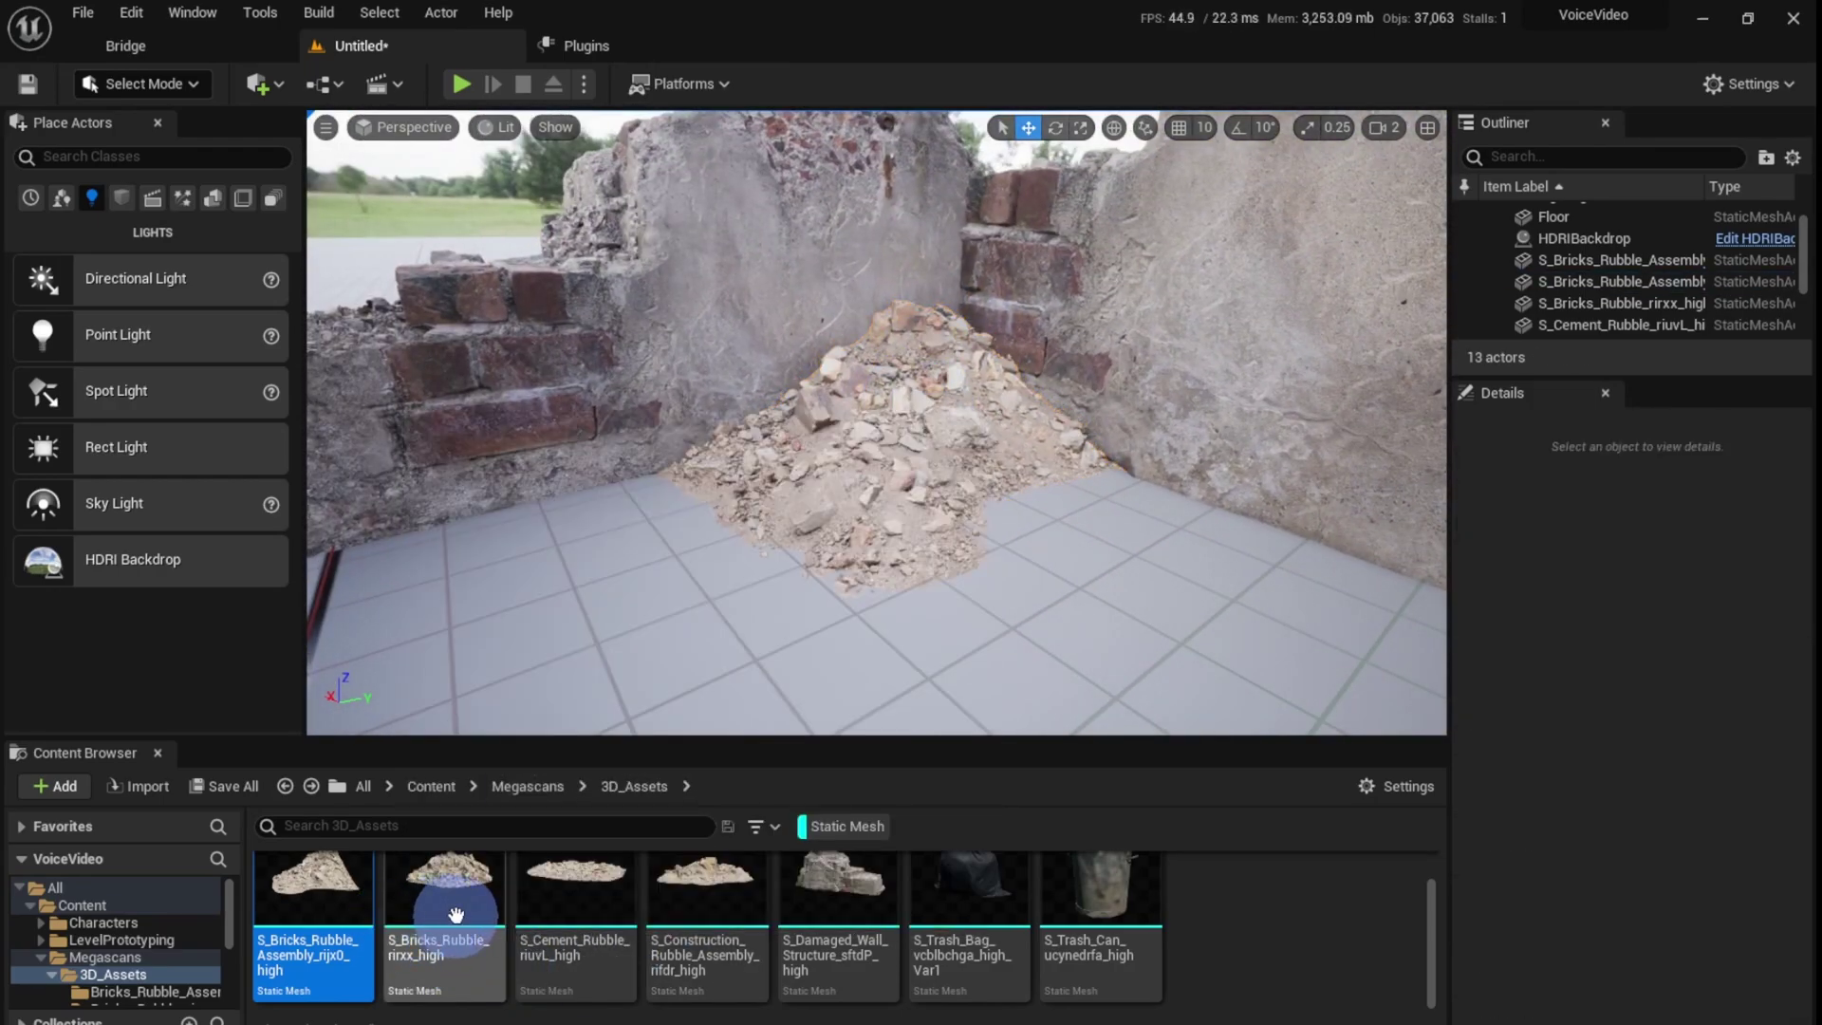
Step: Place a S_Bricks_Rubble_rirxx_high mesh beside the corner pile at about X 168, Y -81, rotated about 66.5° around Z
left_click_drag(456, 914, 558, 590)
right_click_drag(669, 596, 639, 602)
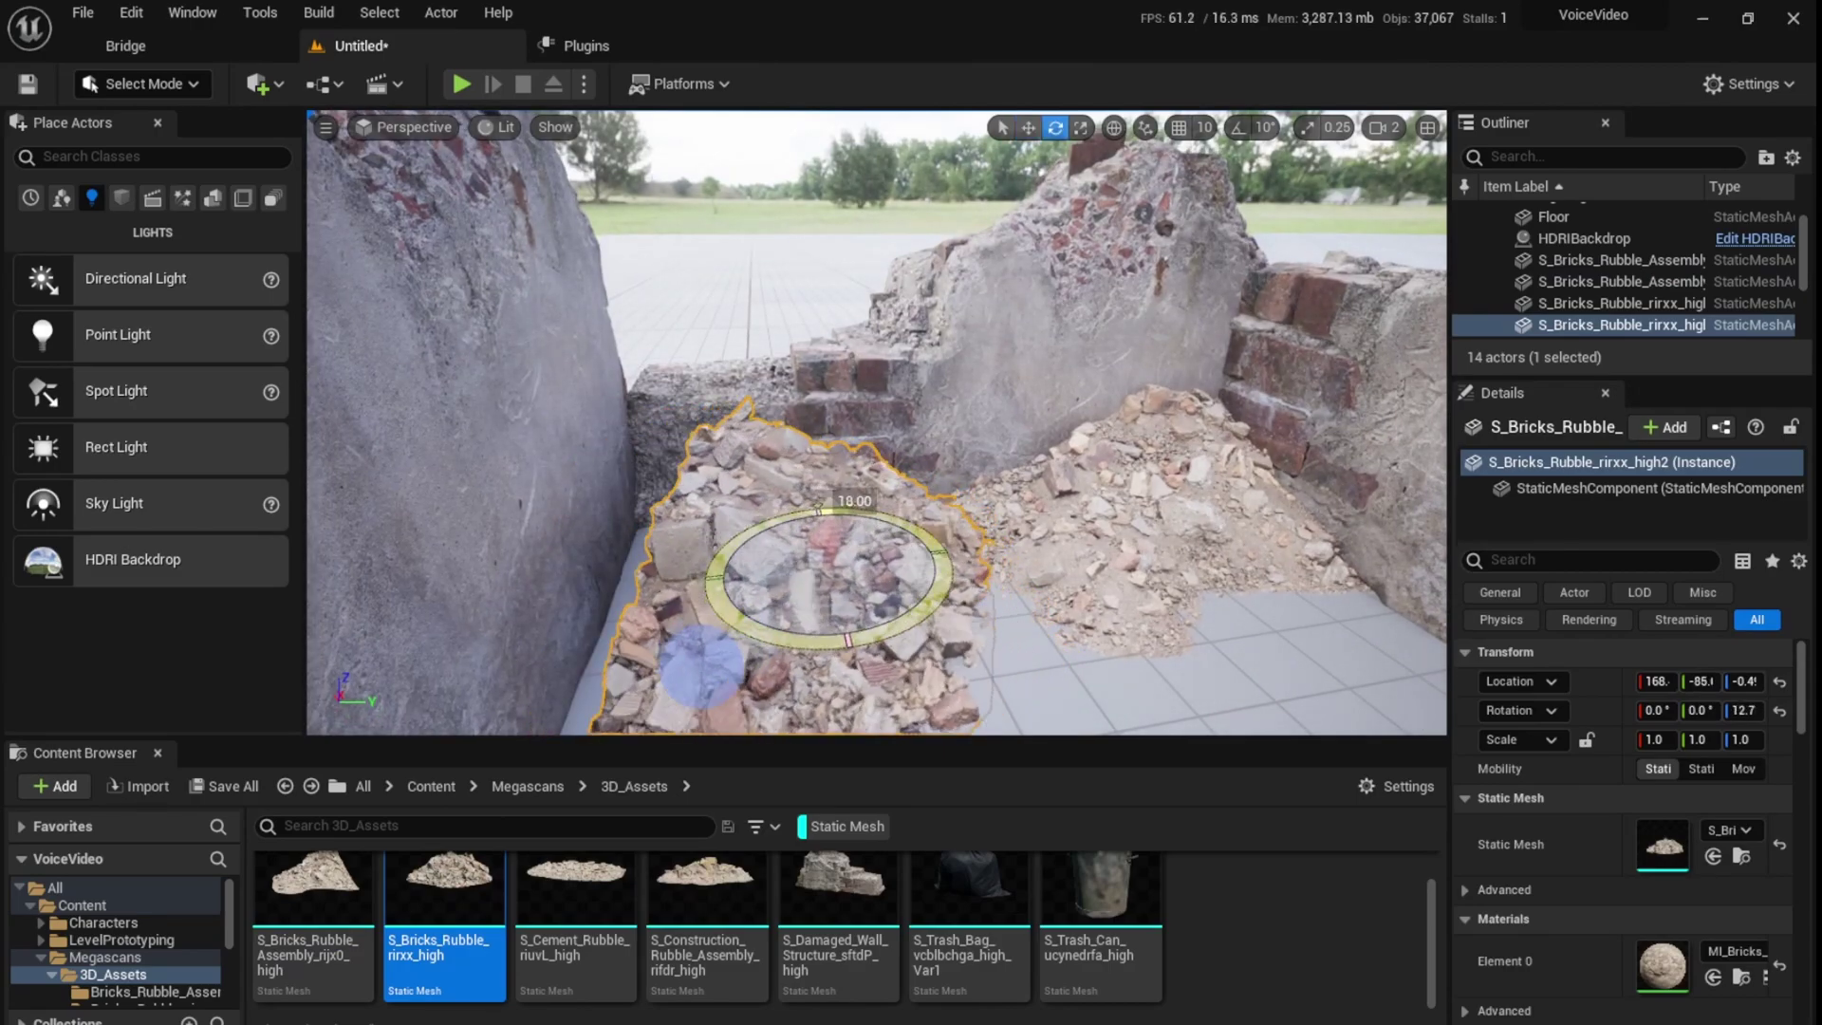
key("Escape")
right_click_drag(914, 552, 968, 597)
Step: Place a S_Construction_Rubble_Assembly mesh in front of the corner pile, scaled to about 0.68 at about X 146, Y -55
left_click_drag(736, 906, 949, 638)
key("r")
right_click_drag(952, 638, 920, 495)
left_click_drag(921, 493, 907, 532)
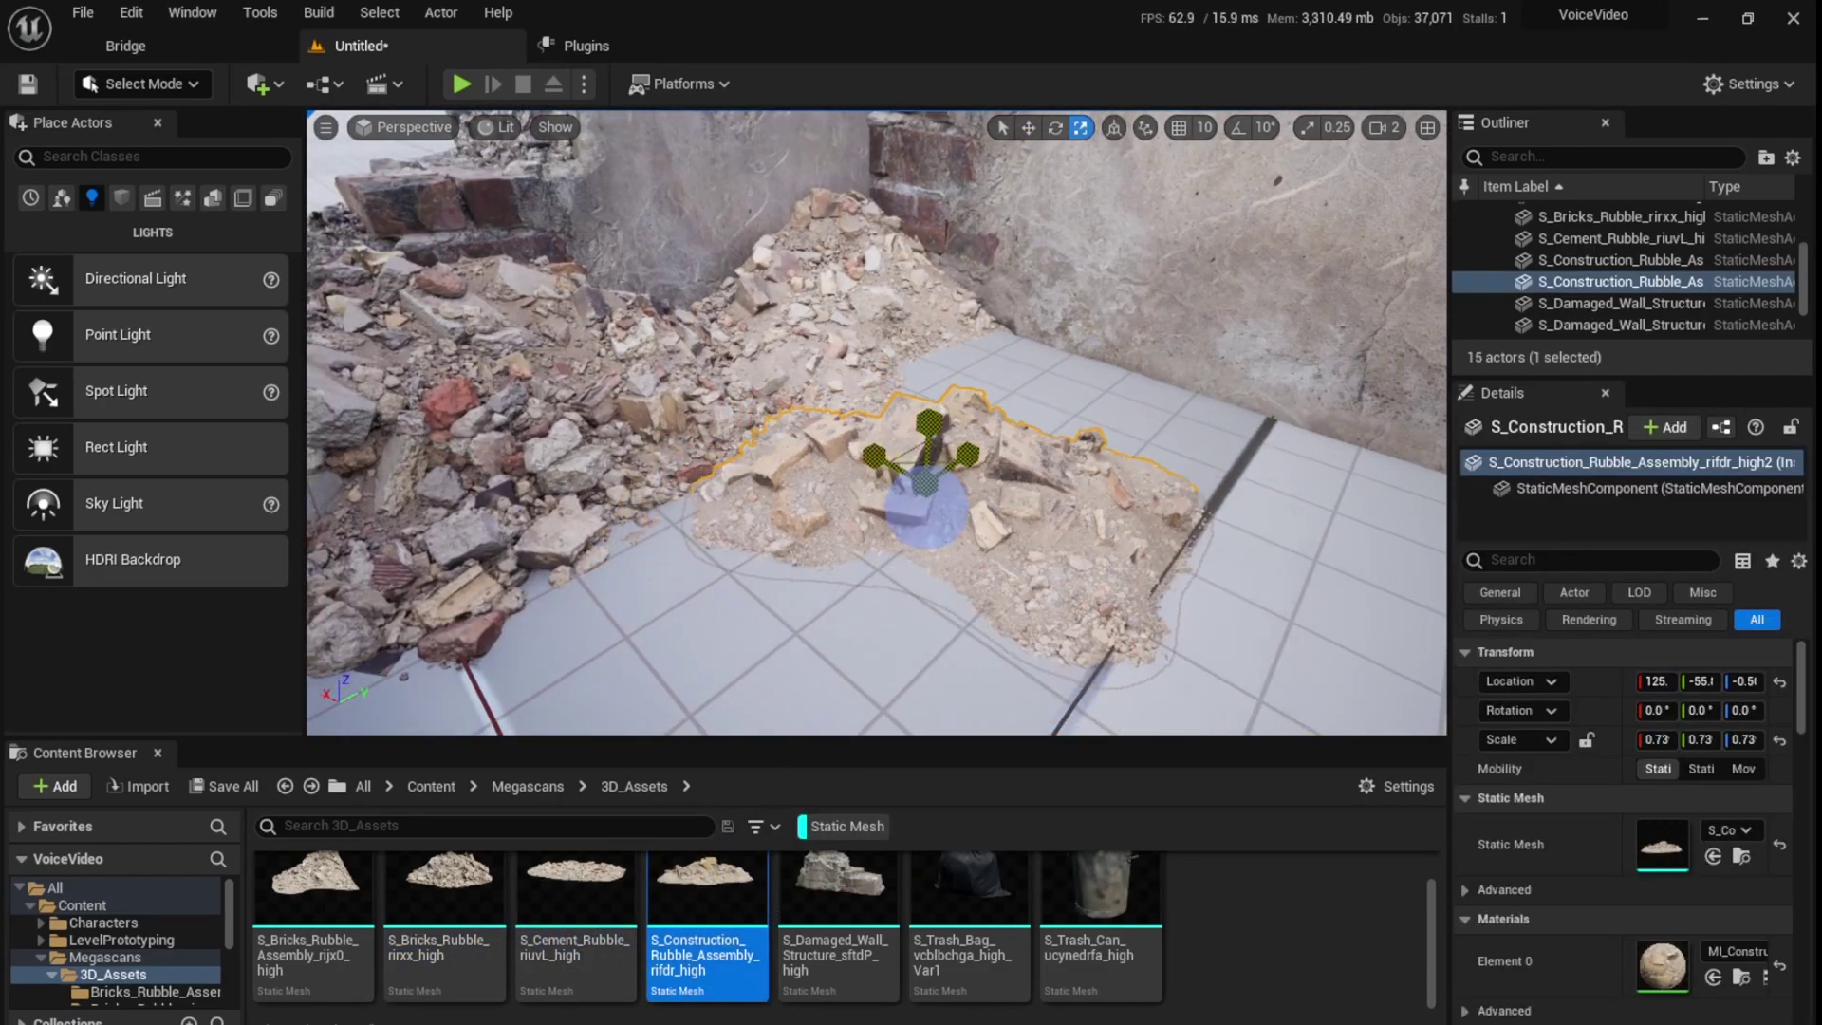
left_click_drag(917, 447, 825, 442)
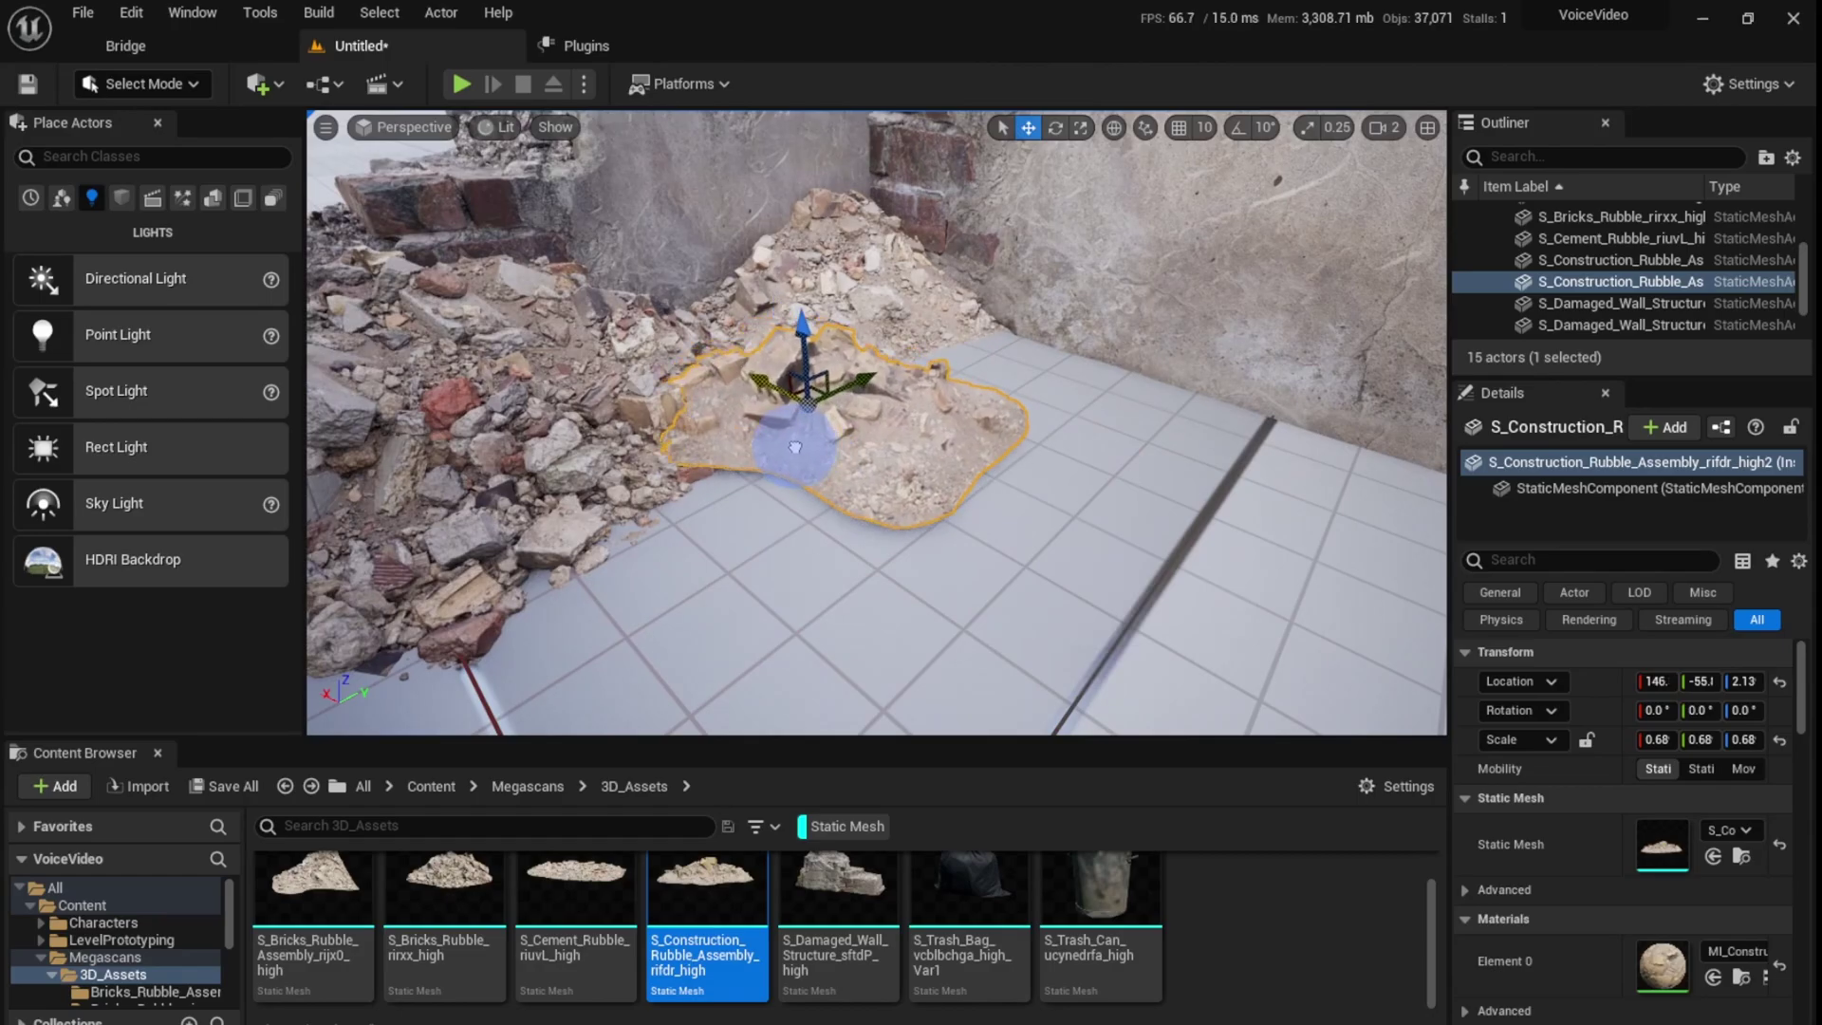
right_click_drag(768, 387, 1000, 272)
key("Escape")
Step: Duplicate the S_Bricks_Rubble_rirxx_high pile, rotate the copy and position it against the wall on the other side of the corner pile
left_click(715, 465)
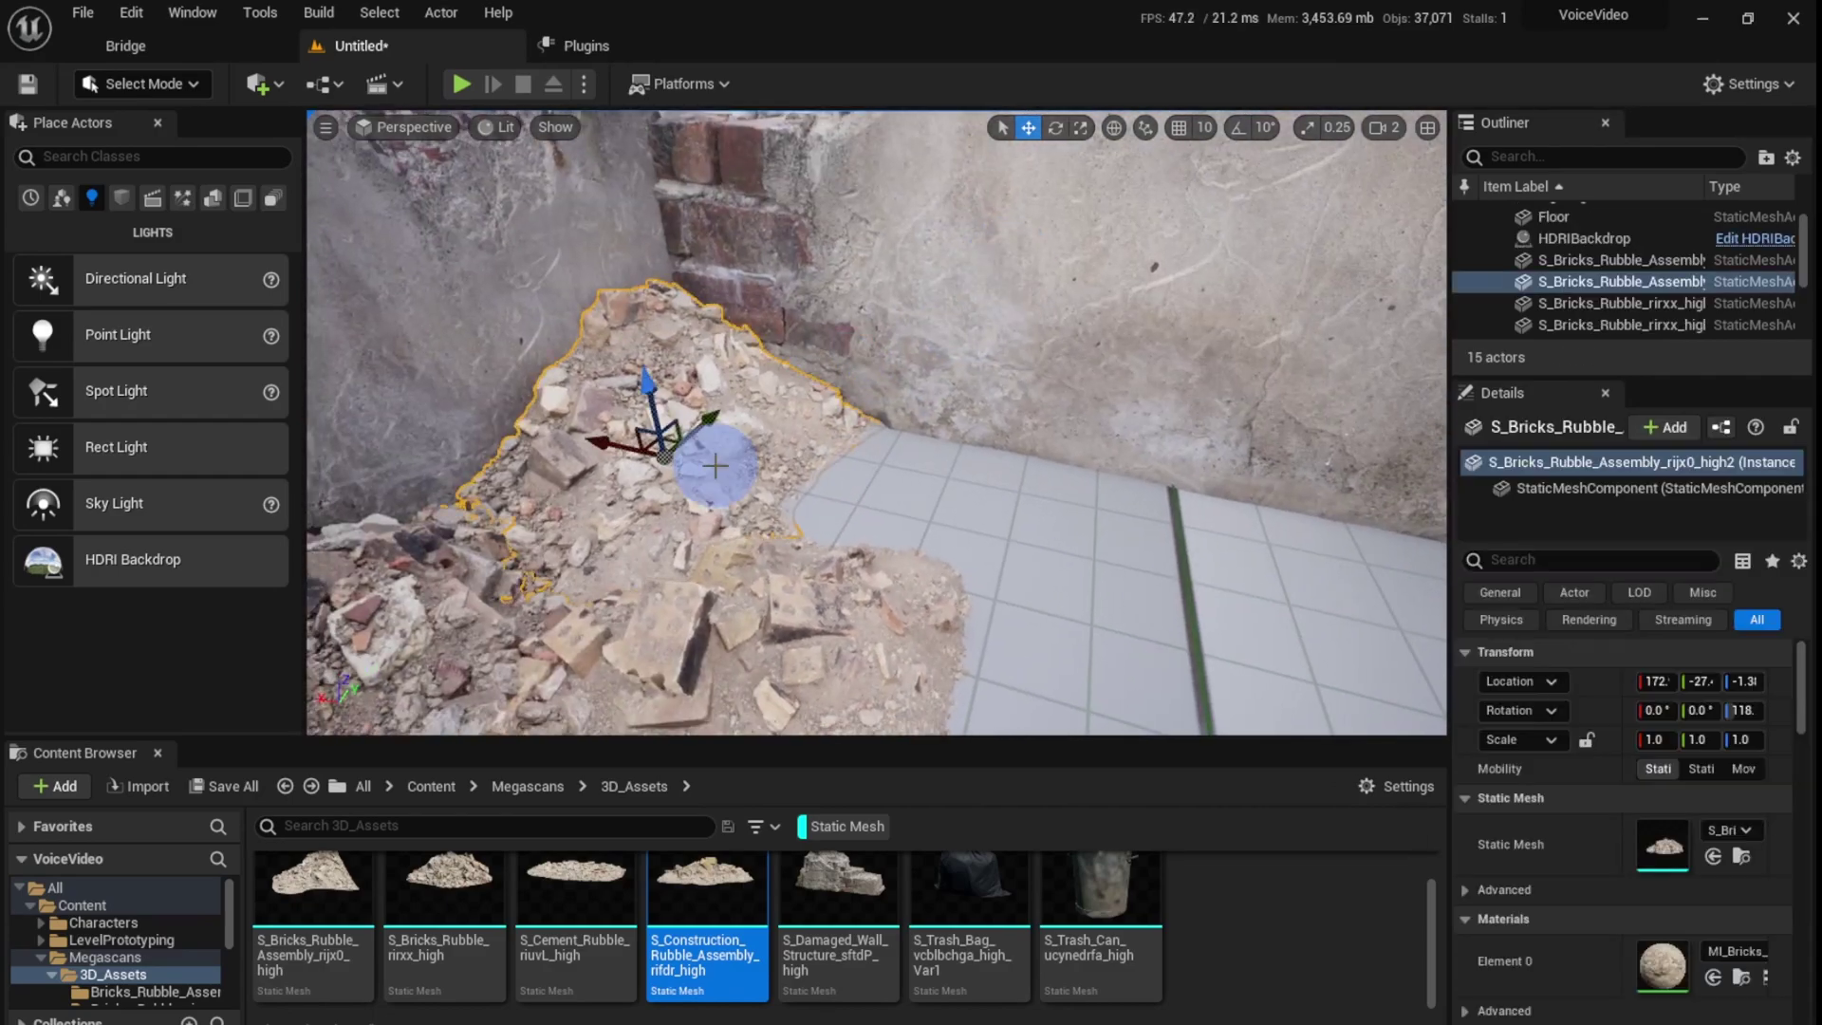
left_click(487, 572)
right_click_drag(487, 572, 446, 613)
right_click_drag(659, 459, 626, 482)
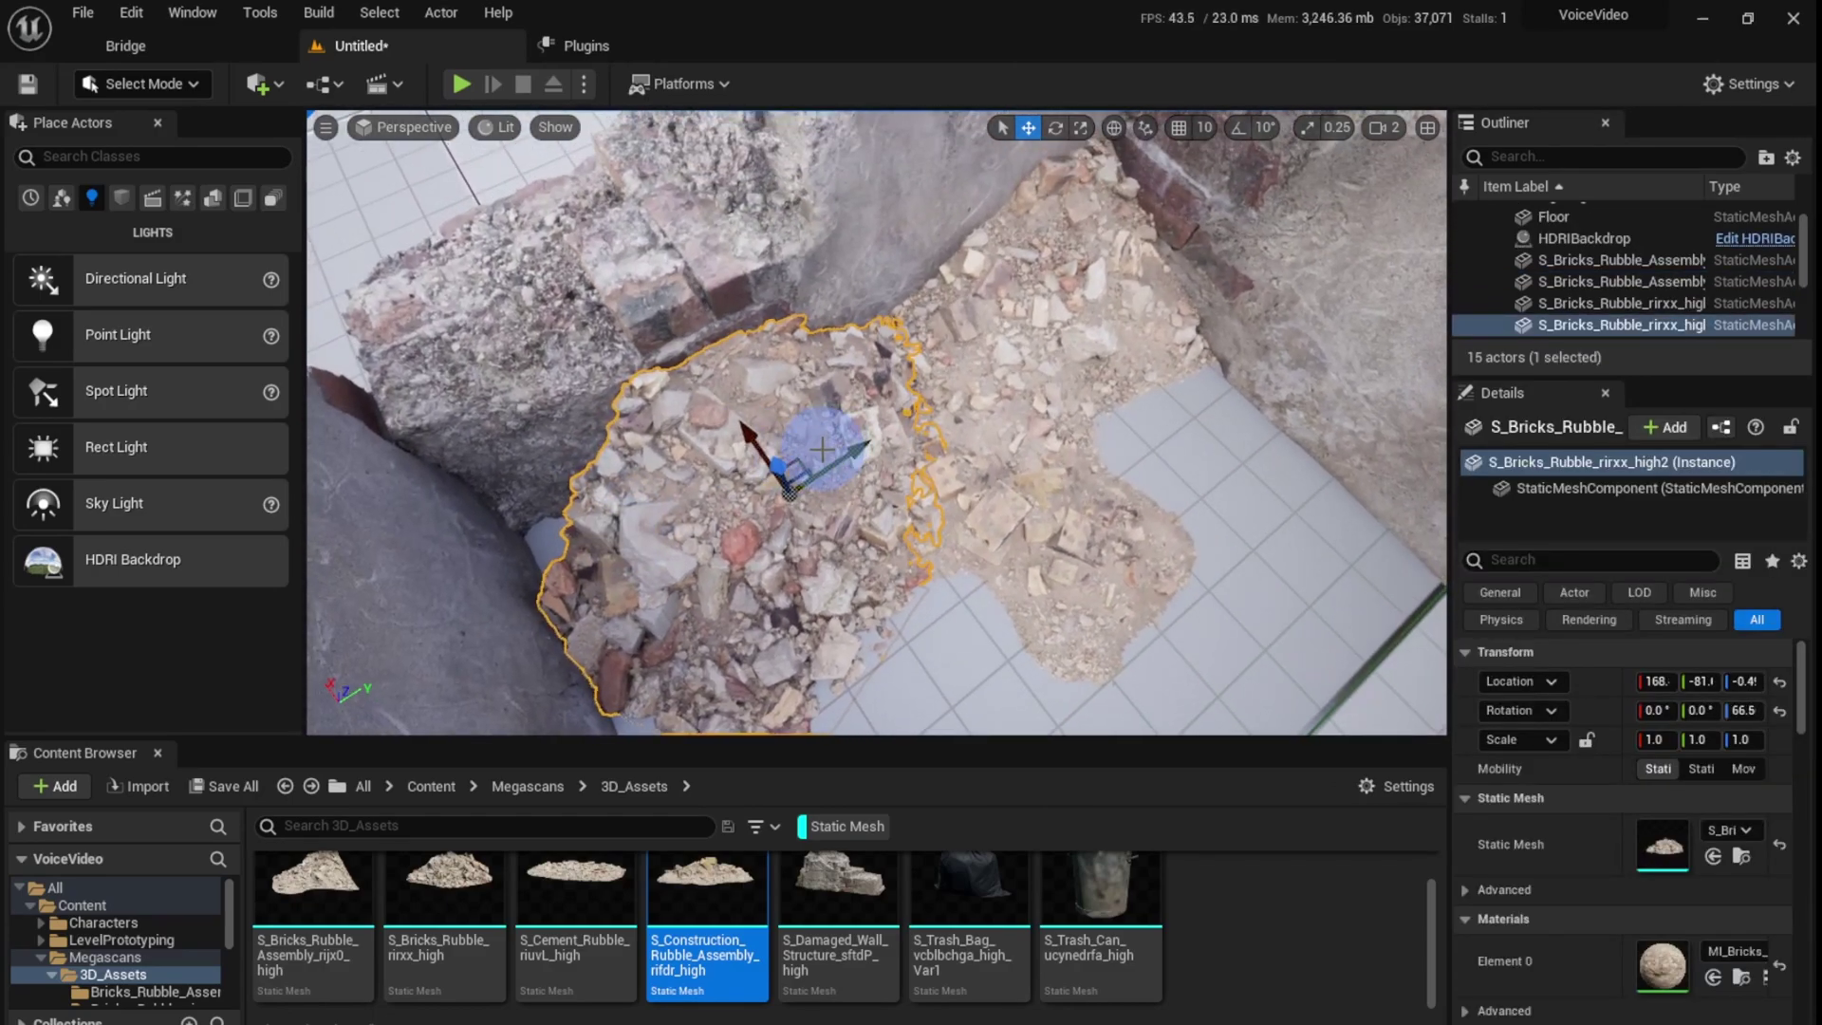
left_click_drag(794, 464, 1634, 676, "alt")
key("e")
left_click_drag(1084, 507, 1234, 548)
key("w")
right_click_drag(1203, 431, 1098, 445)
mouse_move(973, 505)
left_mouse_down()
mouse_move(998, 505)
mouse_move(969, 523)
left_mouse_up()
key("Escape")
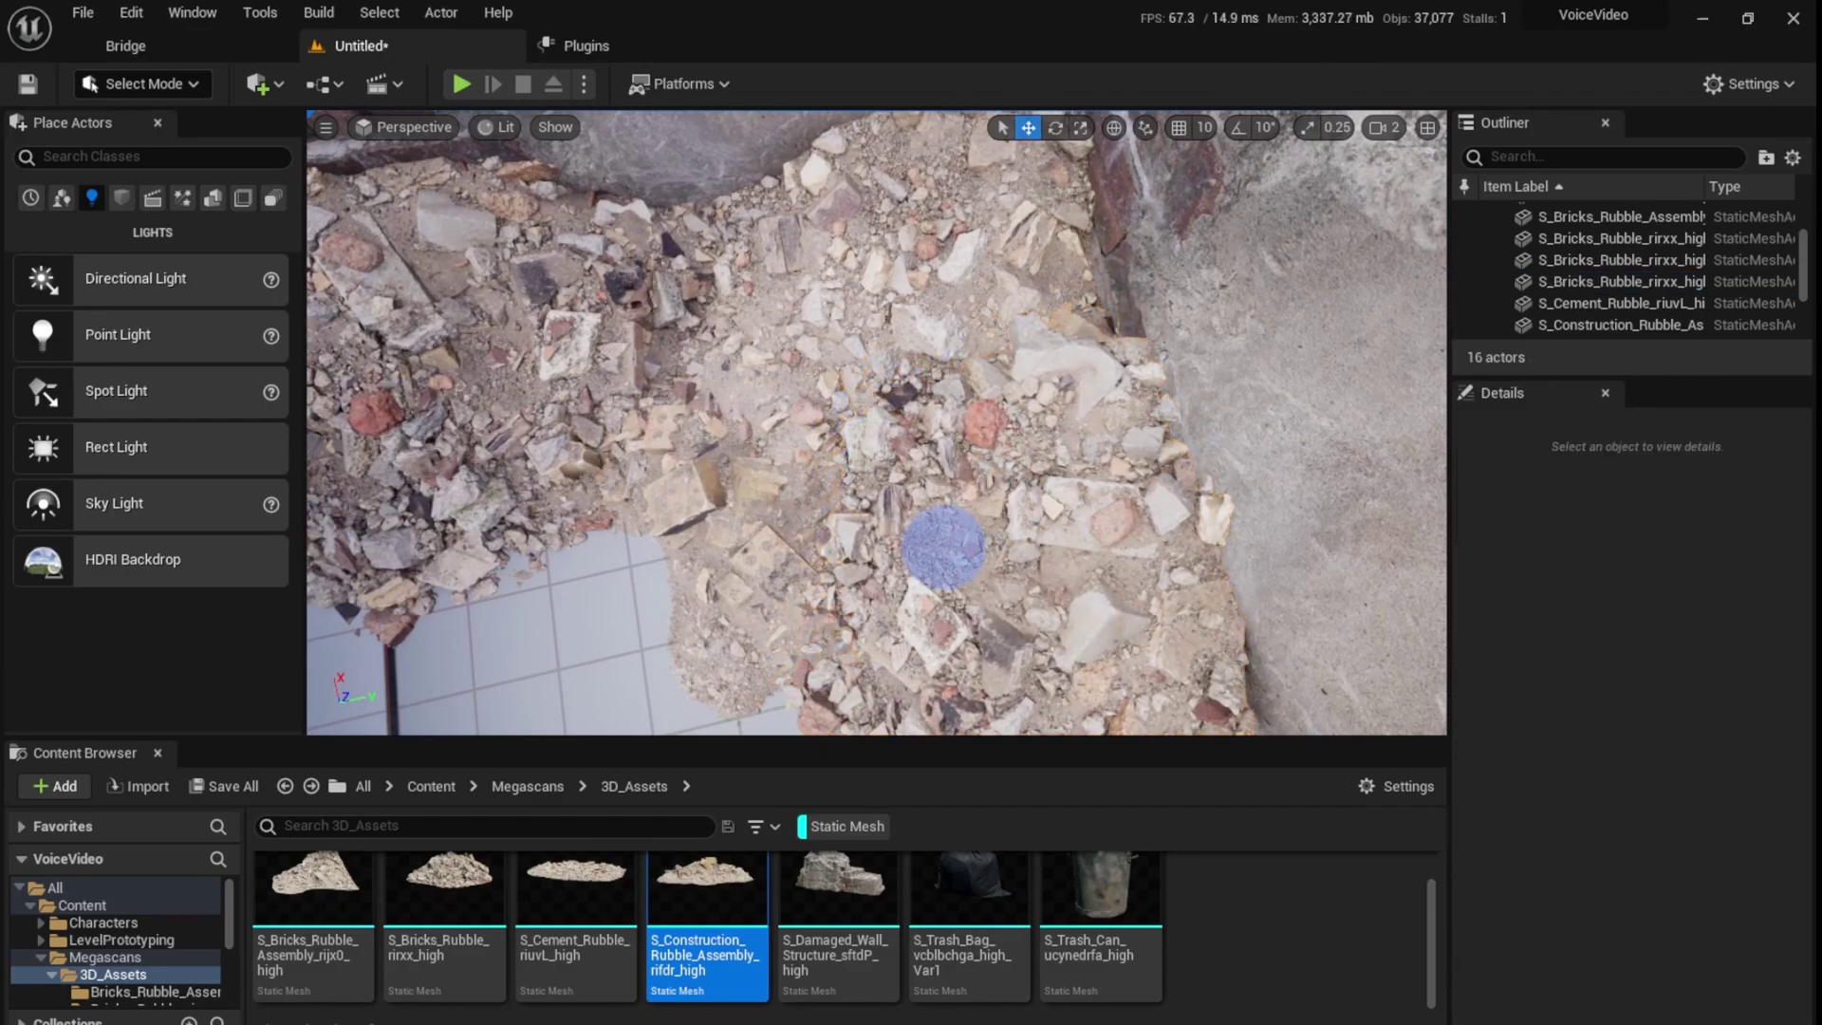
Step: Place a S_Cement_Rubble mesh over the bare floor in front of the piles, scaled to about 0.77 near X 116, Y -79
mouse_move(943, 545)
right_mouse_down()
mouse_move(1033, 398)
mouse_move(1016, 383)
mouse_move(927, 560)
right_mouse_up()
left_click_drag(579, 900, 847, 507)
key("Escape")
scroll(846, 496, "up", 5)
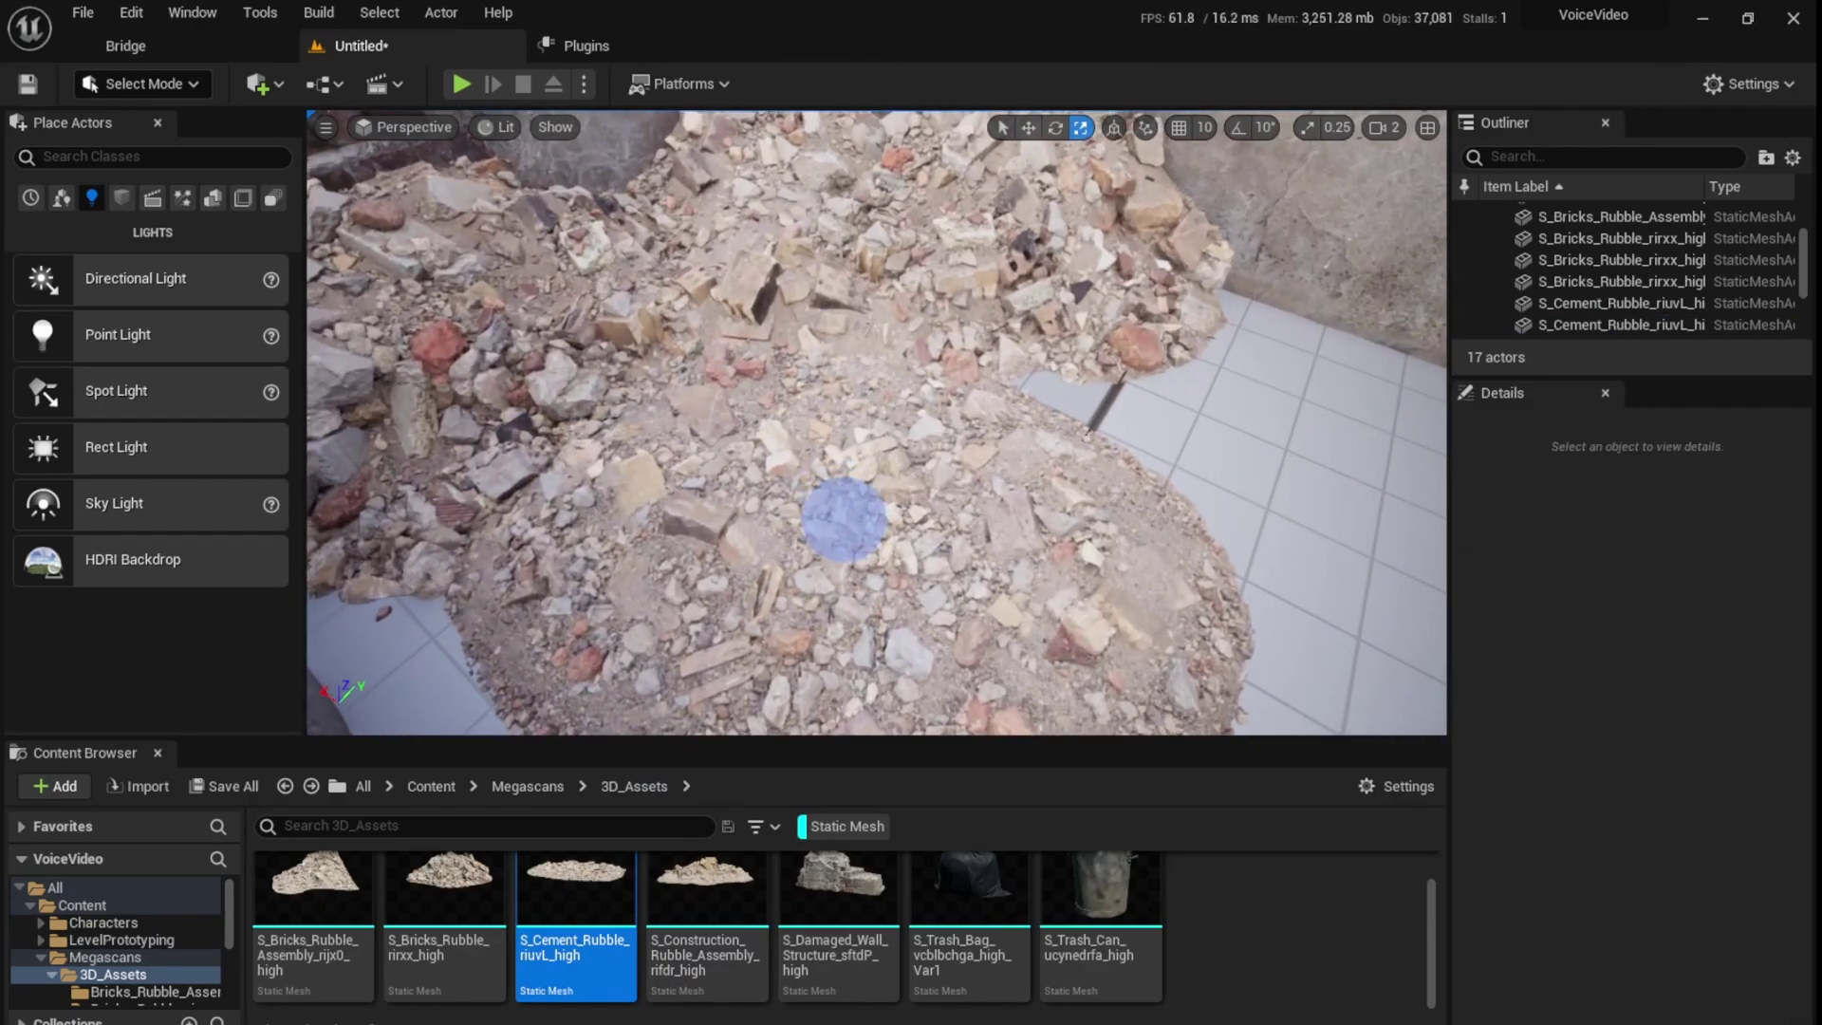
Step: Duplicate the cement rubble to about X 103, Y -44 and rotate the copy to about -70° around Z
left_click(820, 524)
key("w")
right_click_drag(817, 525, 1008, 659)
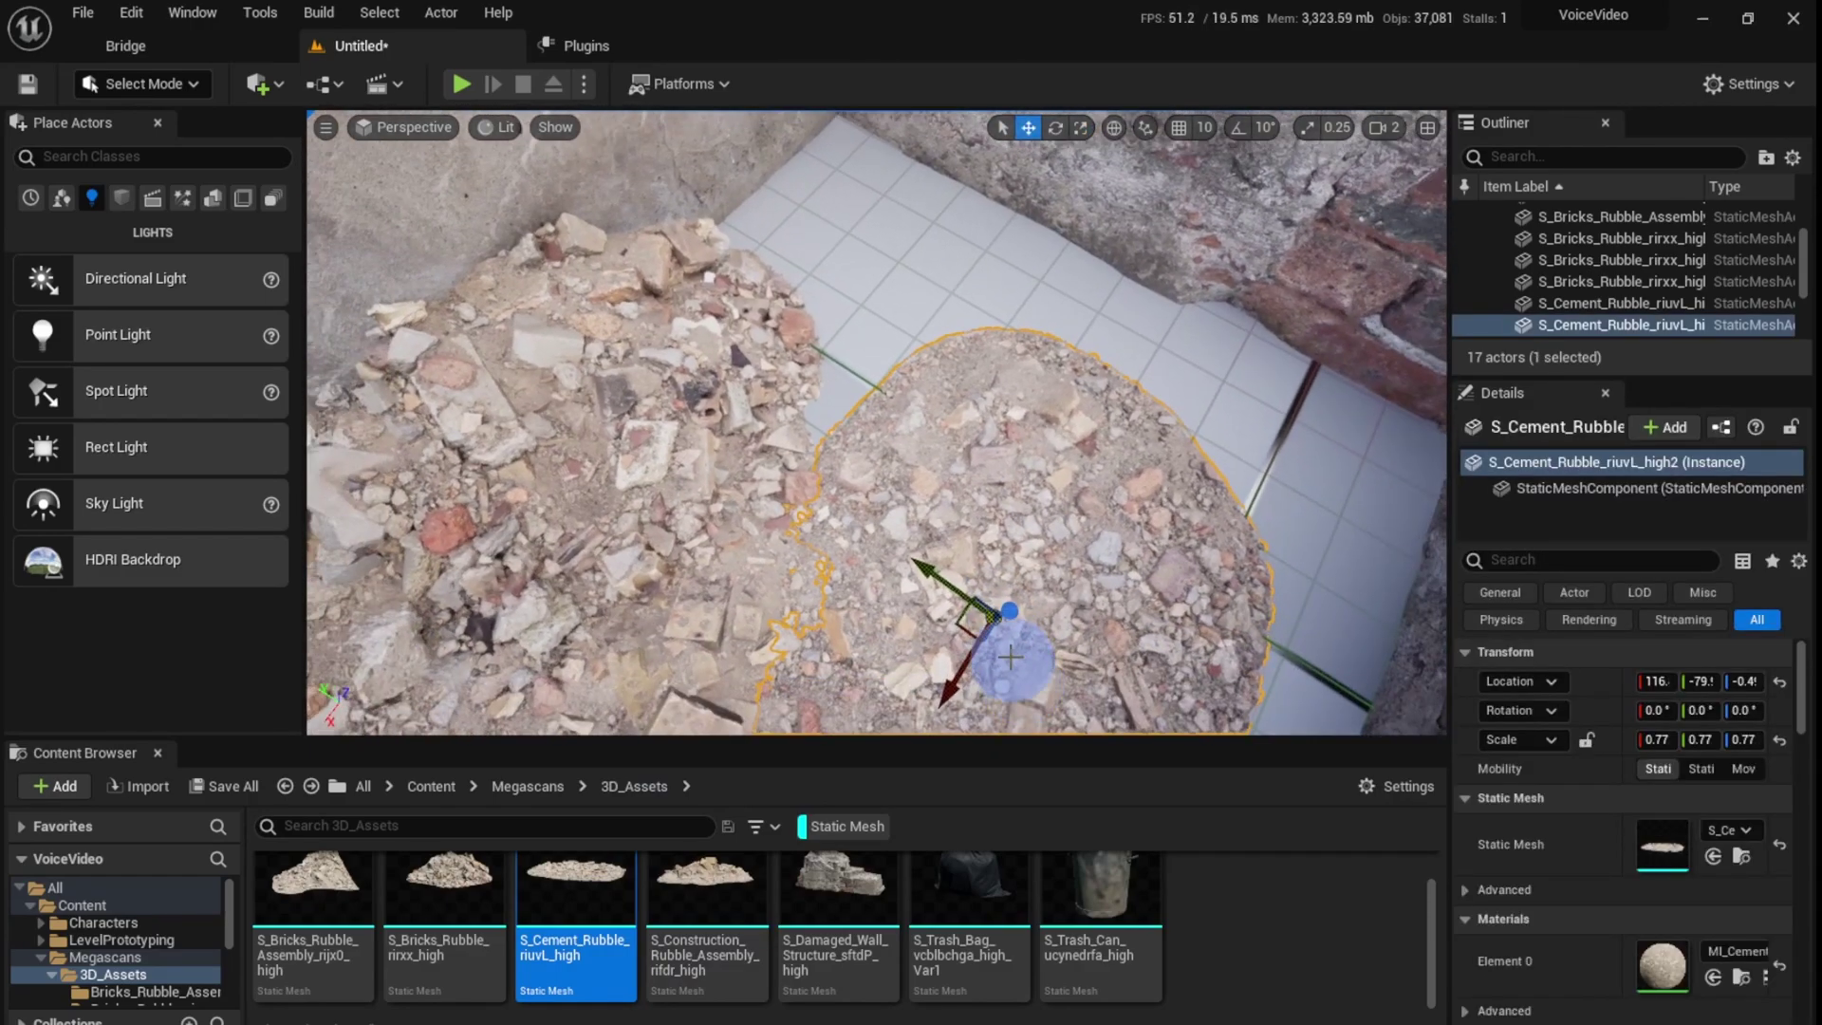
left_click_drag(970, 628, 808, 398, "alt")
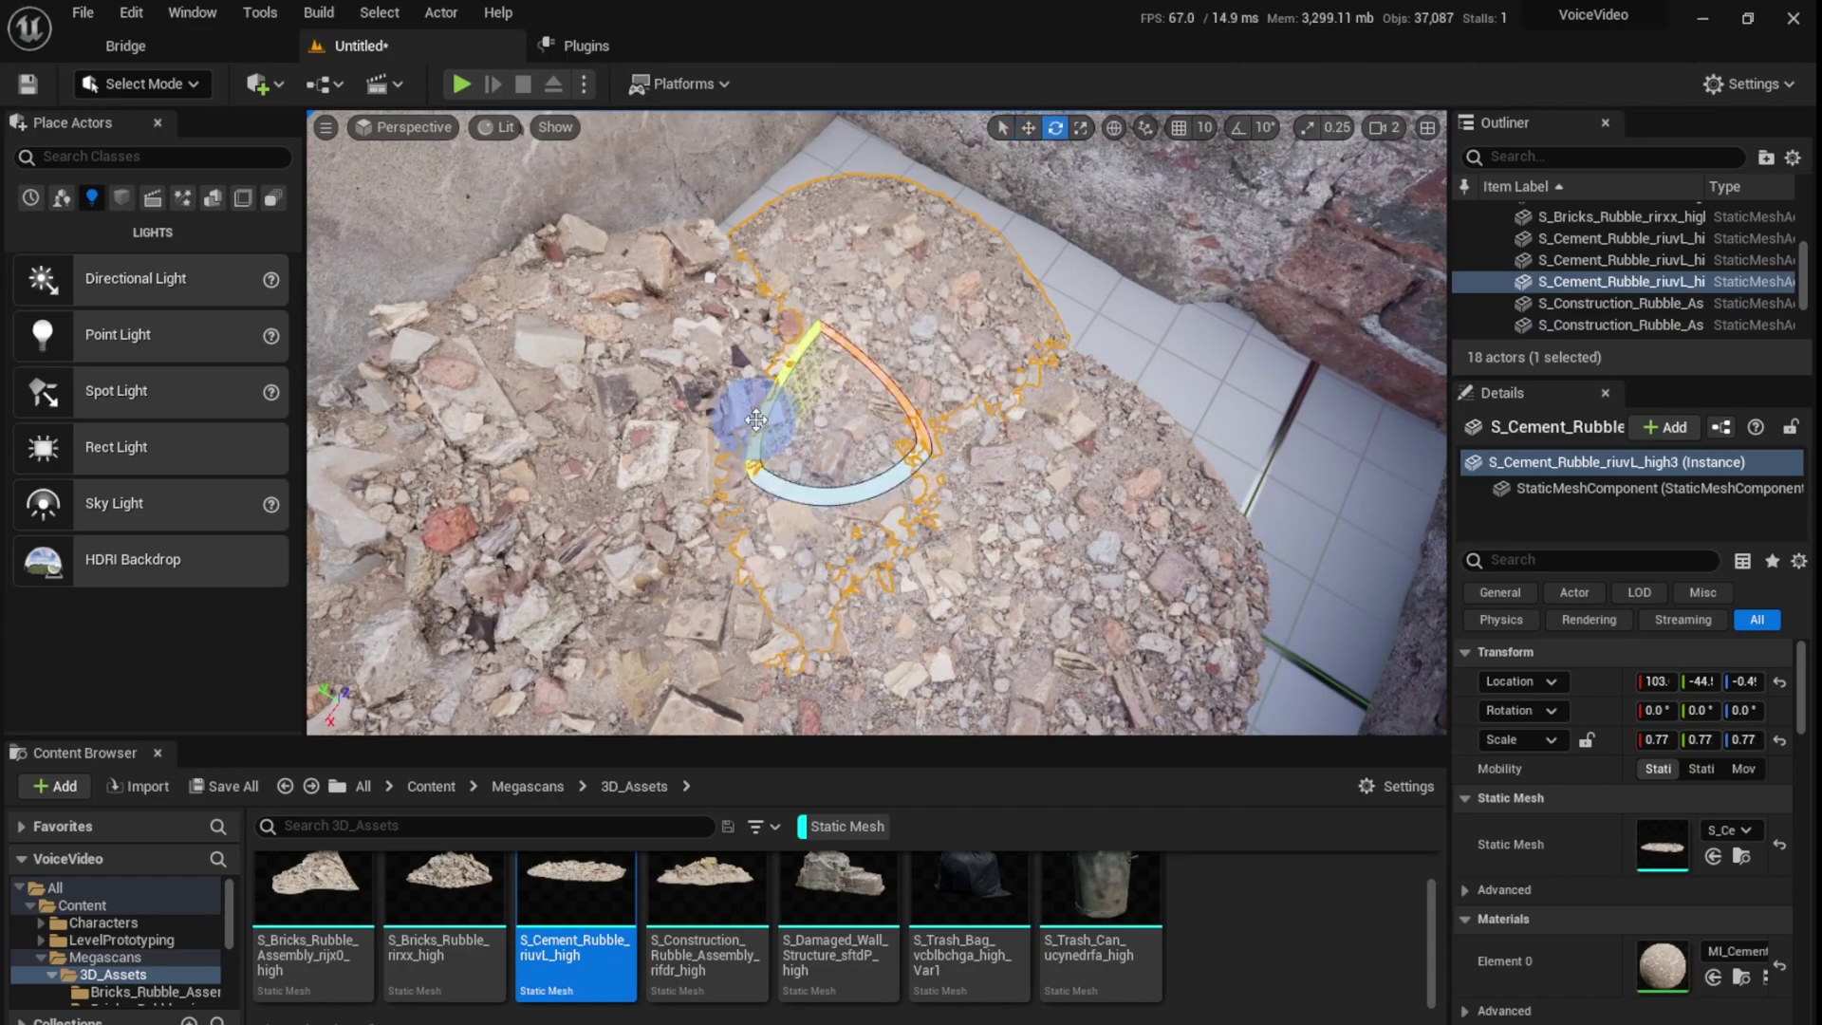
left_click_drag(792, 490, 1016, 500)
key("Escape")
Step: Place a S_Construction_Rubble_Assembly mesh along the inner wall at about X 130, Y -104
right_click_drag(817, 496, 954, 851)
left_click_drag(707, 882, 823, 586)
left_click_drag(893, 472, 892, 474)
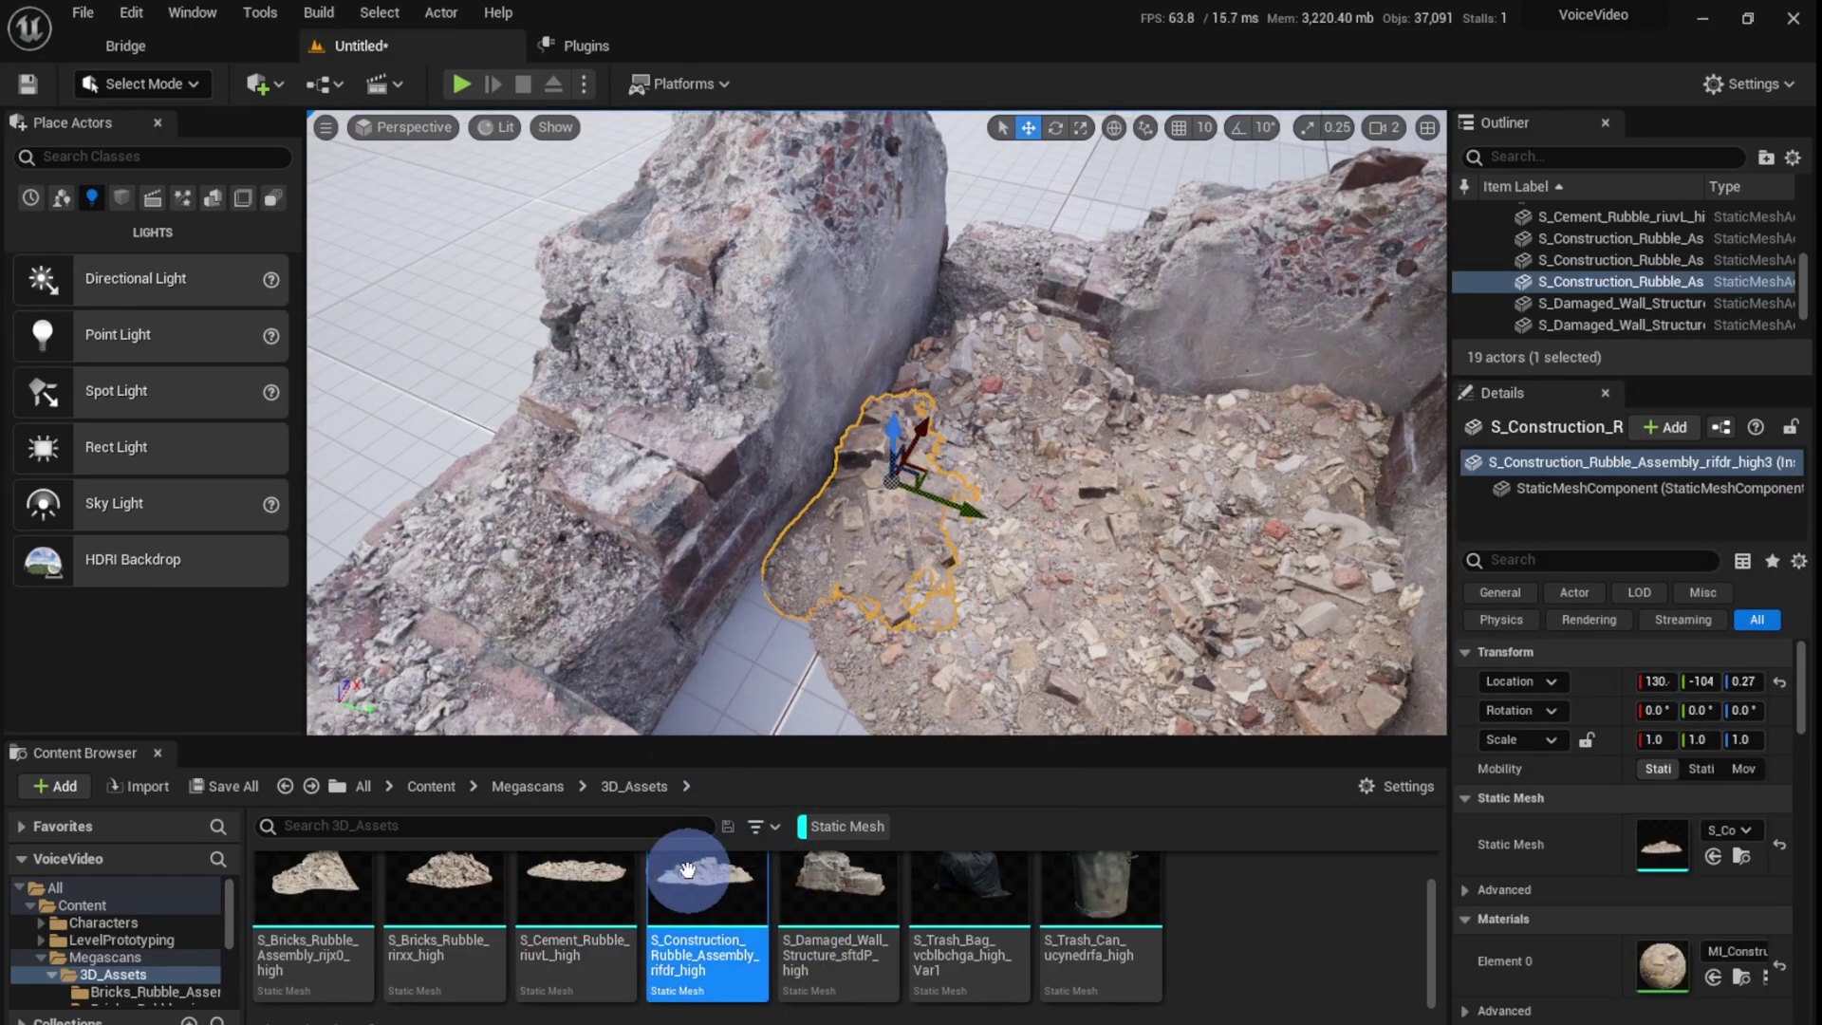
Step: Place another S_Construction_Rubble_Assembly mesh in the middle of the rubble at about X 121, Y -60, Z -2.5
left_click_drag(687, 869, 1090, 554)
key("Escape")
key("w")
right_click_drag(1029, 610, 954, 569)
left_click(954, 569)
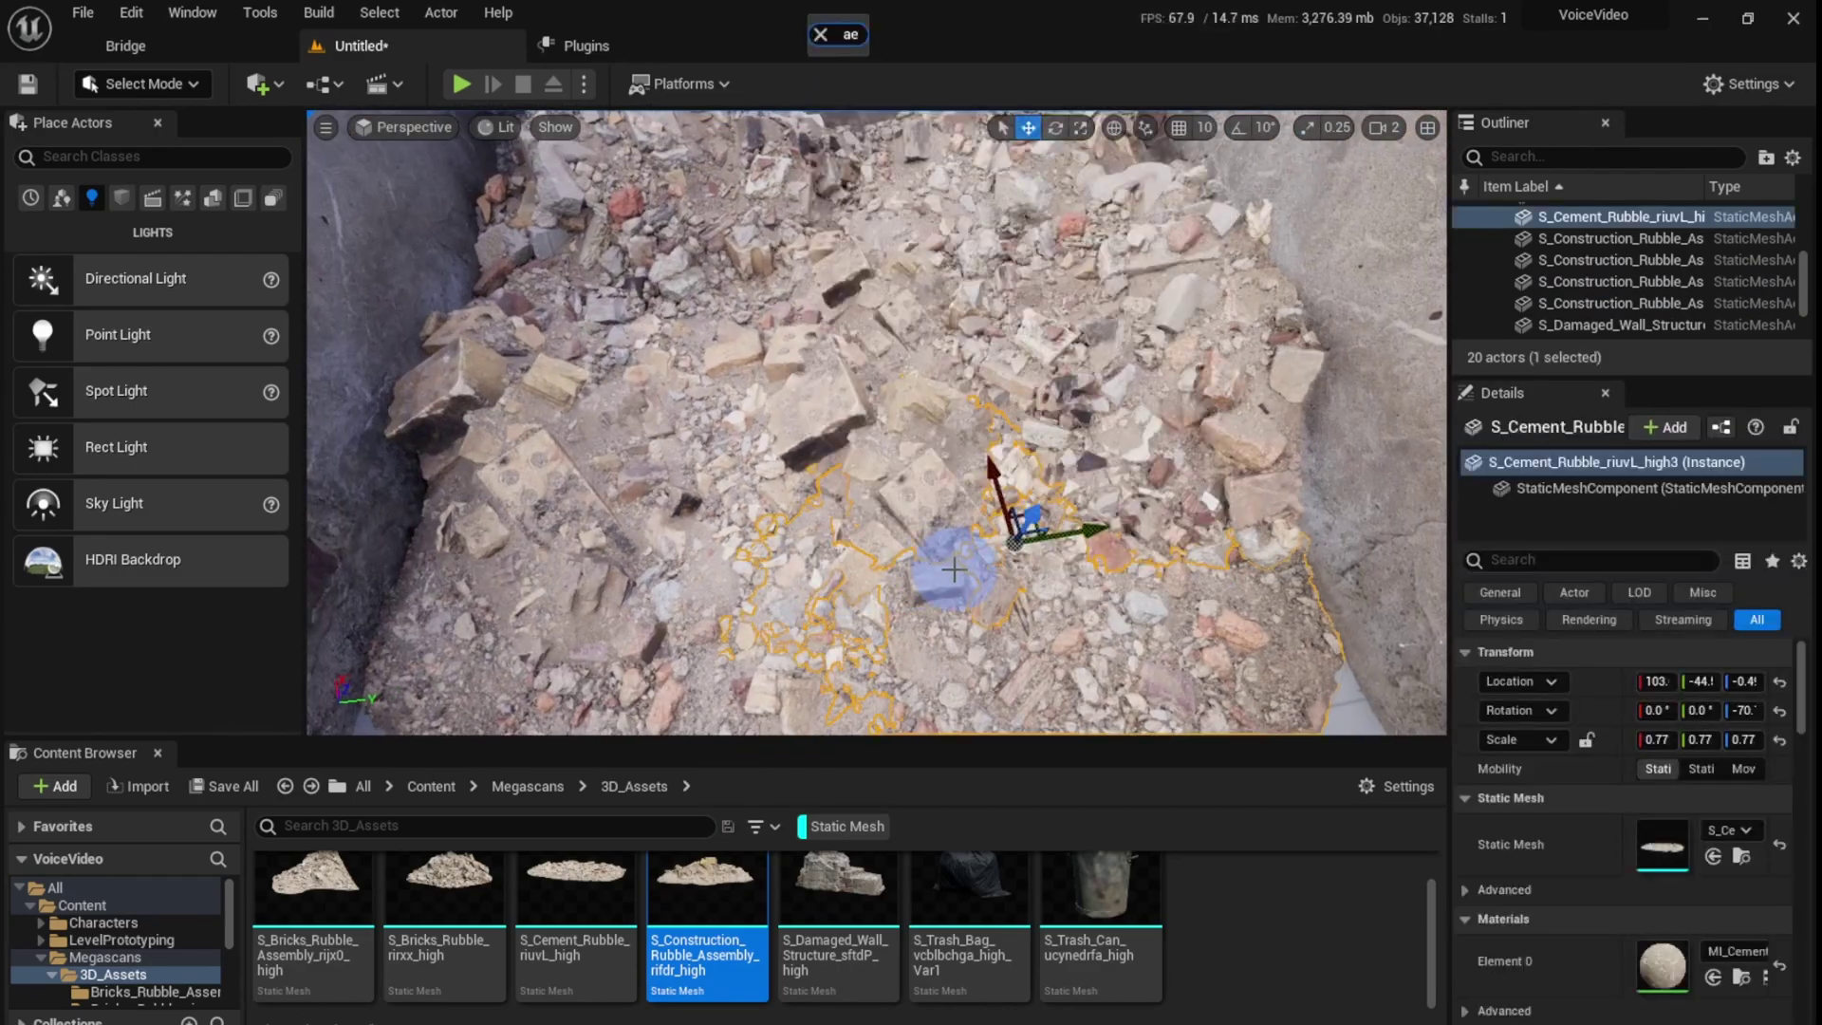
left_click(841, 521)
key("f")
mouse_move(842, 521)
left_mouse_down("alt")
mouse_move(981, 532)
mouse_move(936, 537)
mouse_move(861, 494)
left_mouse_up("alt")
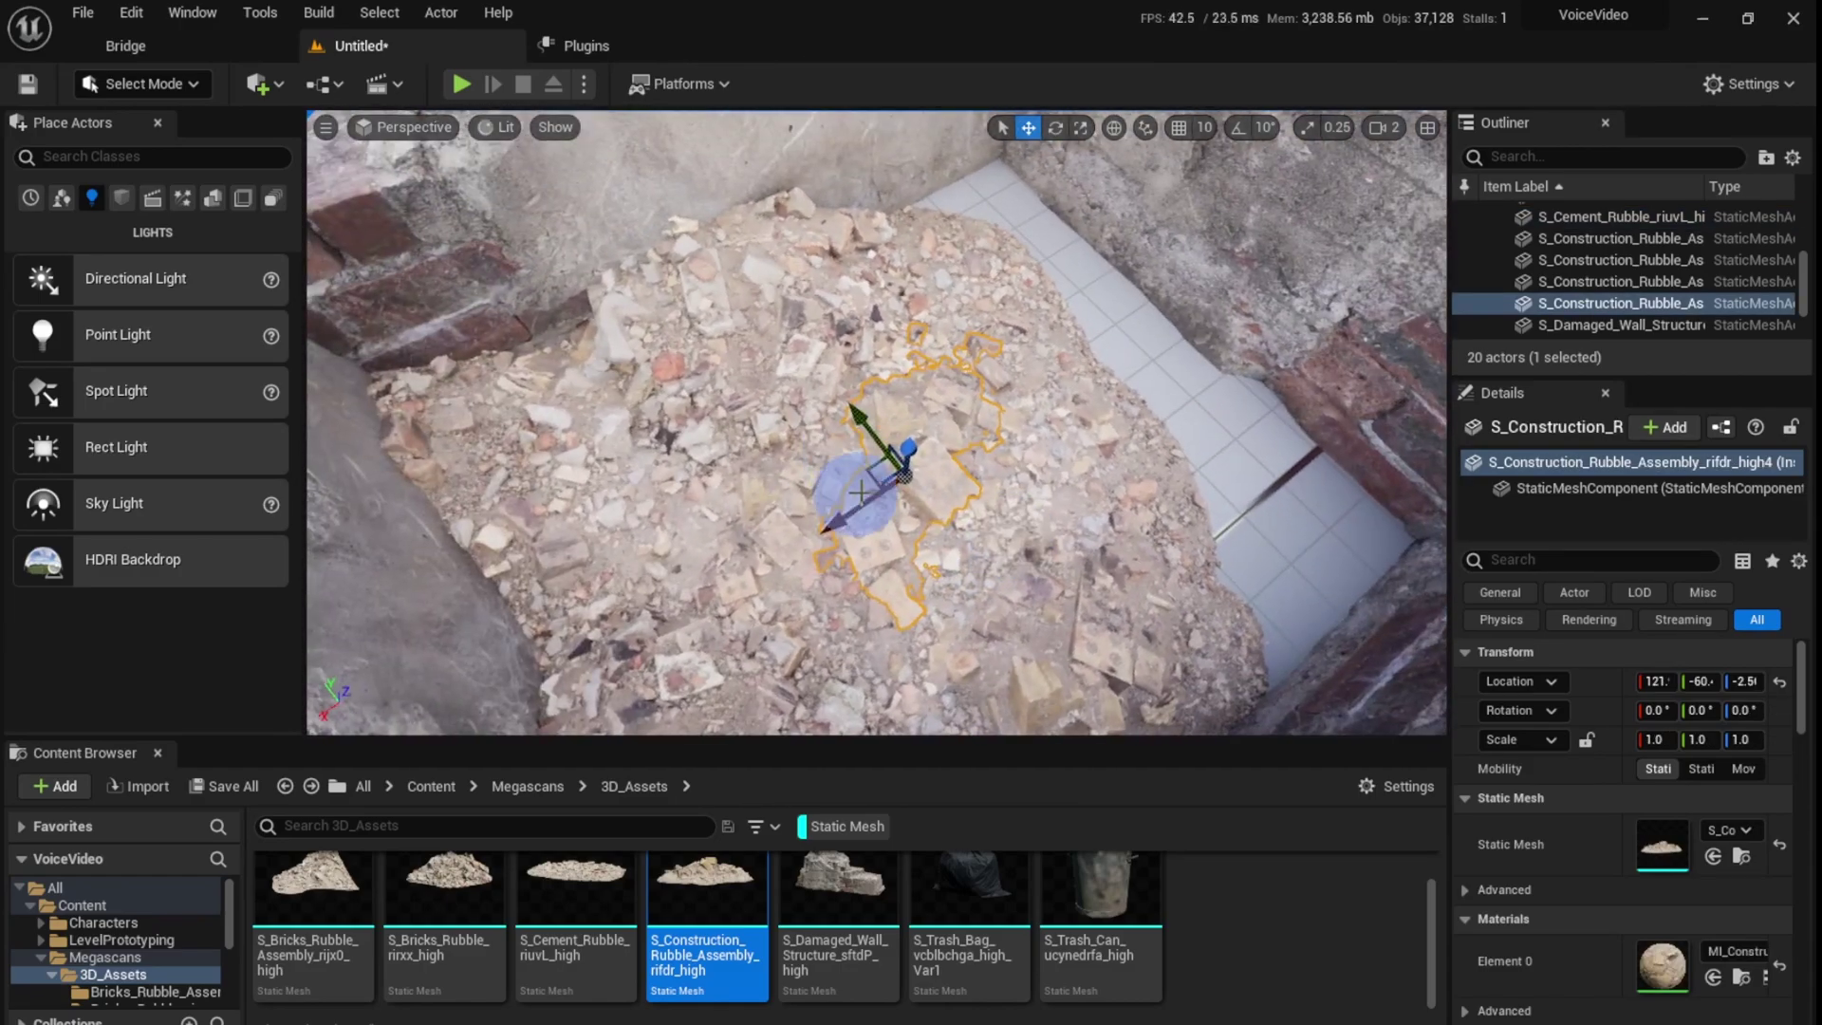
key("Escape")
Step: Place a S_Bricks_Rubble_Assembly mesh over the floor gap by the brick wall at about X 74.7, Y -113
right_click_drag(1125, 385, 1210, 541)
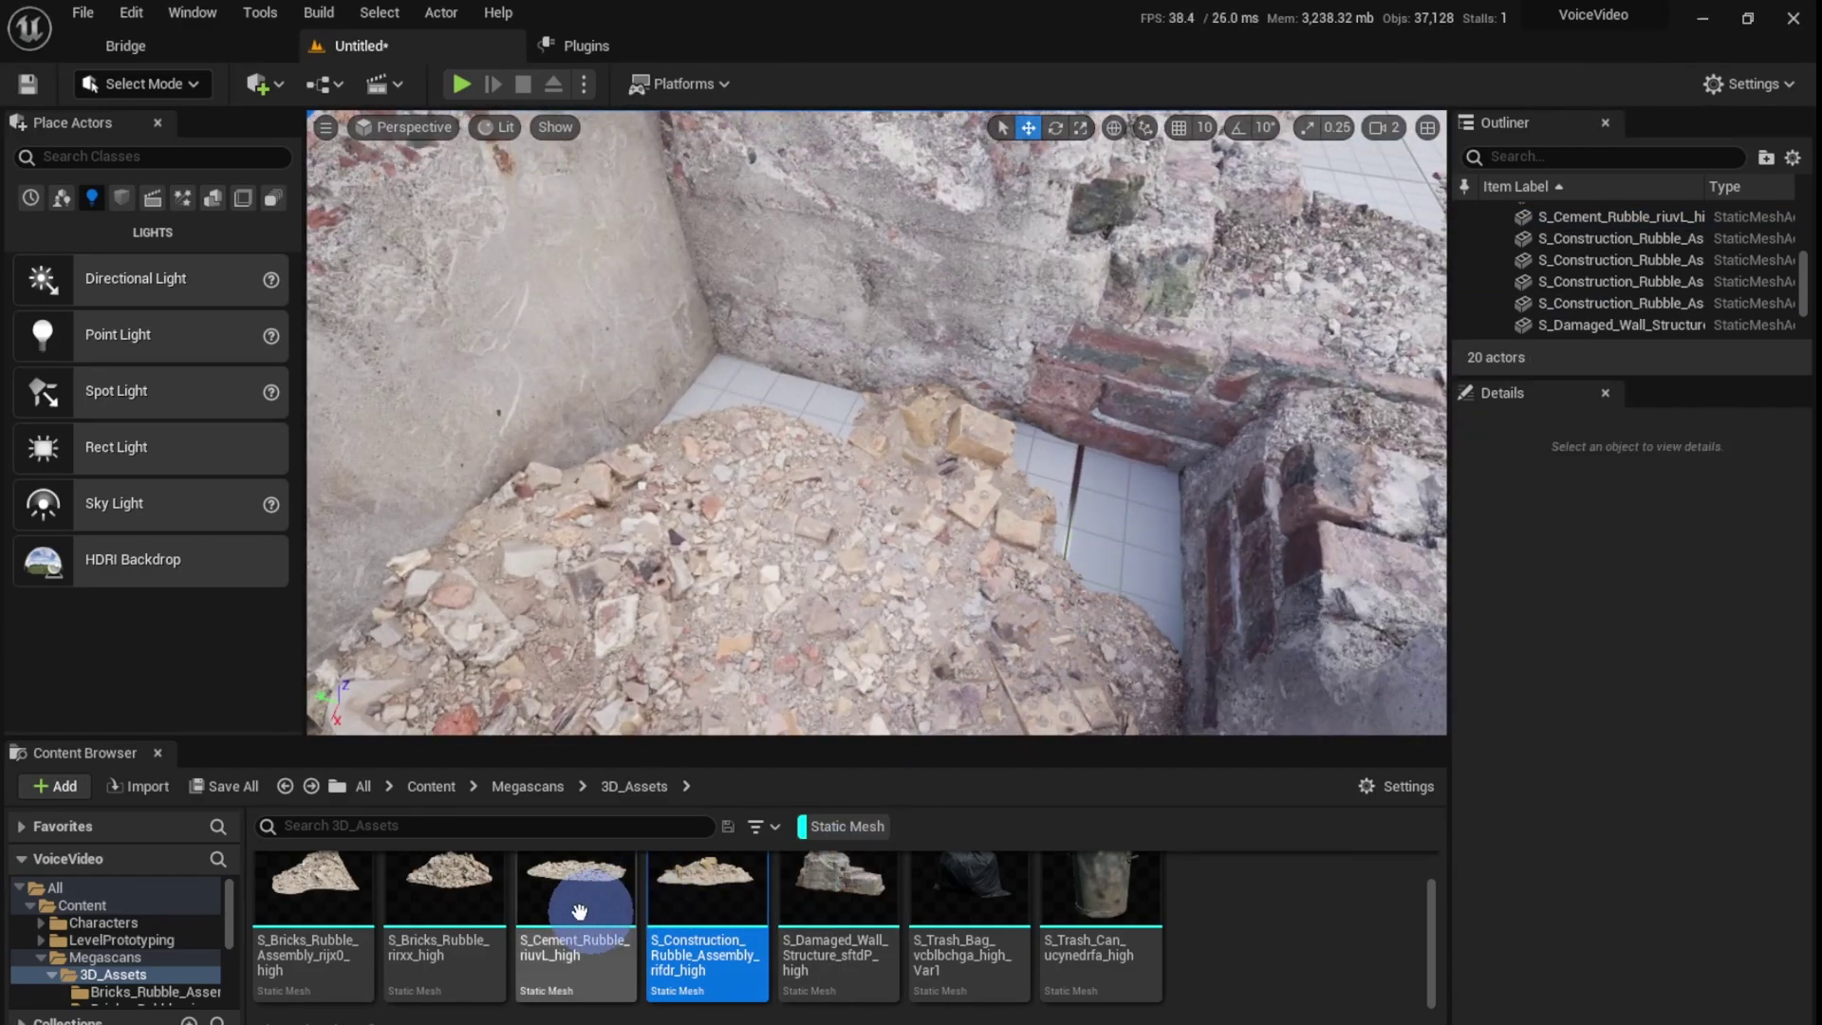
left_click_drag(326, 905, 1080, 607)
left_click_drag(1130, 542, 1130, 570)
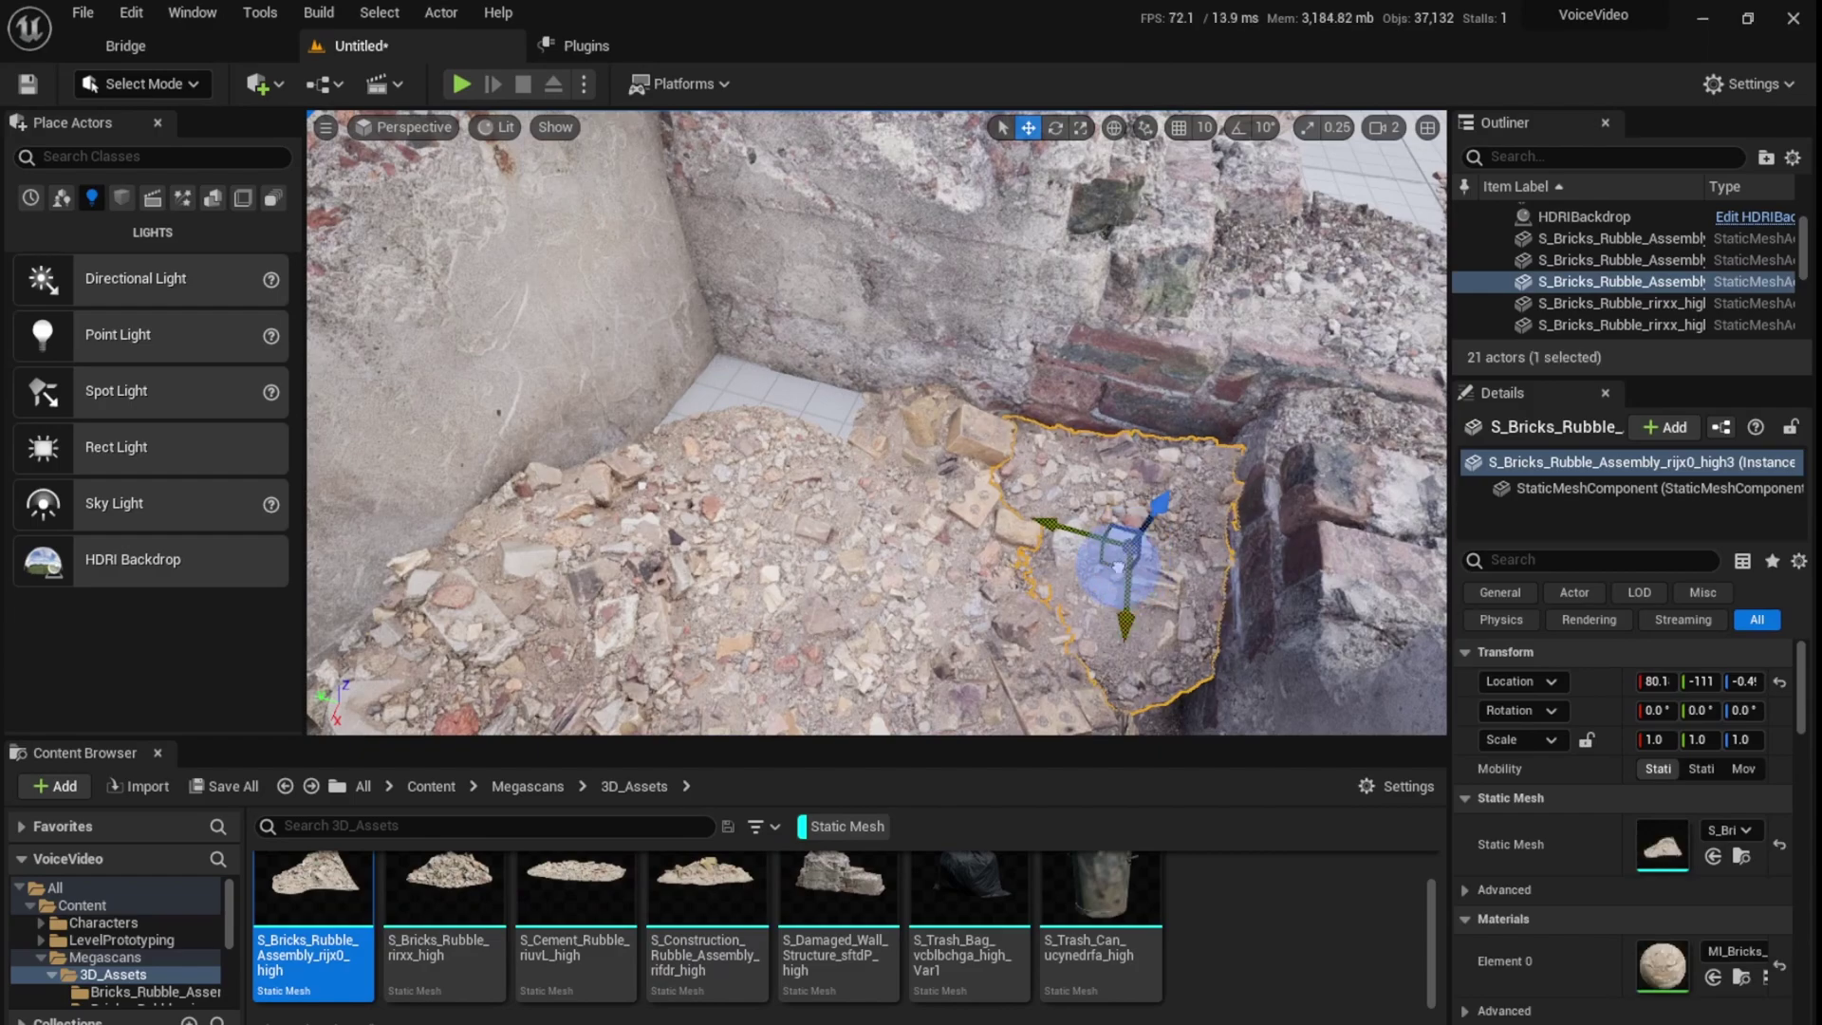
left_click_drag(432, 871, 1151, 495)
right_click_drag(1151, 495, 1129, 501)
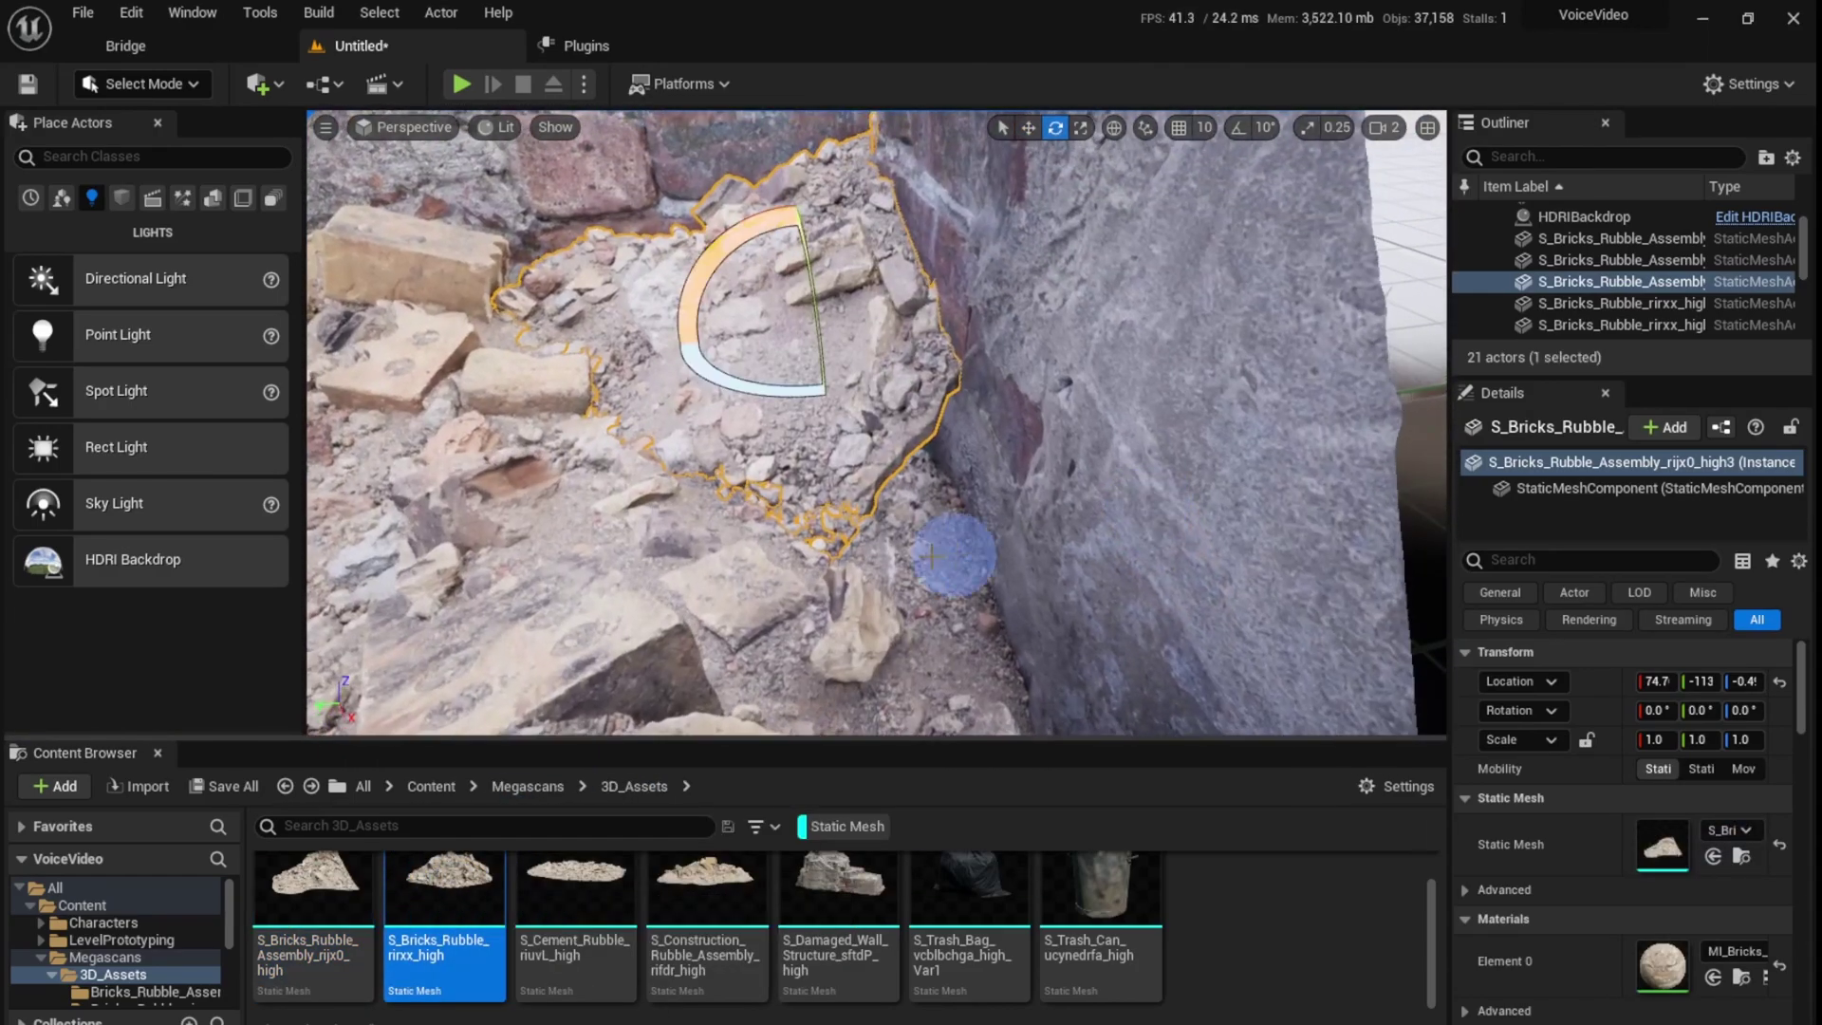
right_click_drag(913, 419, 1033, 564)
Step: Place another S_Bricks_Rubble_rirxx_high mesh on the rubble along the base of the inner wall
left_click_drag(417, 859, 596, 710)
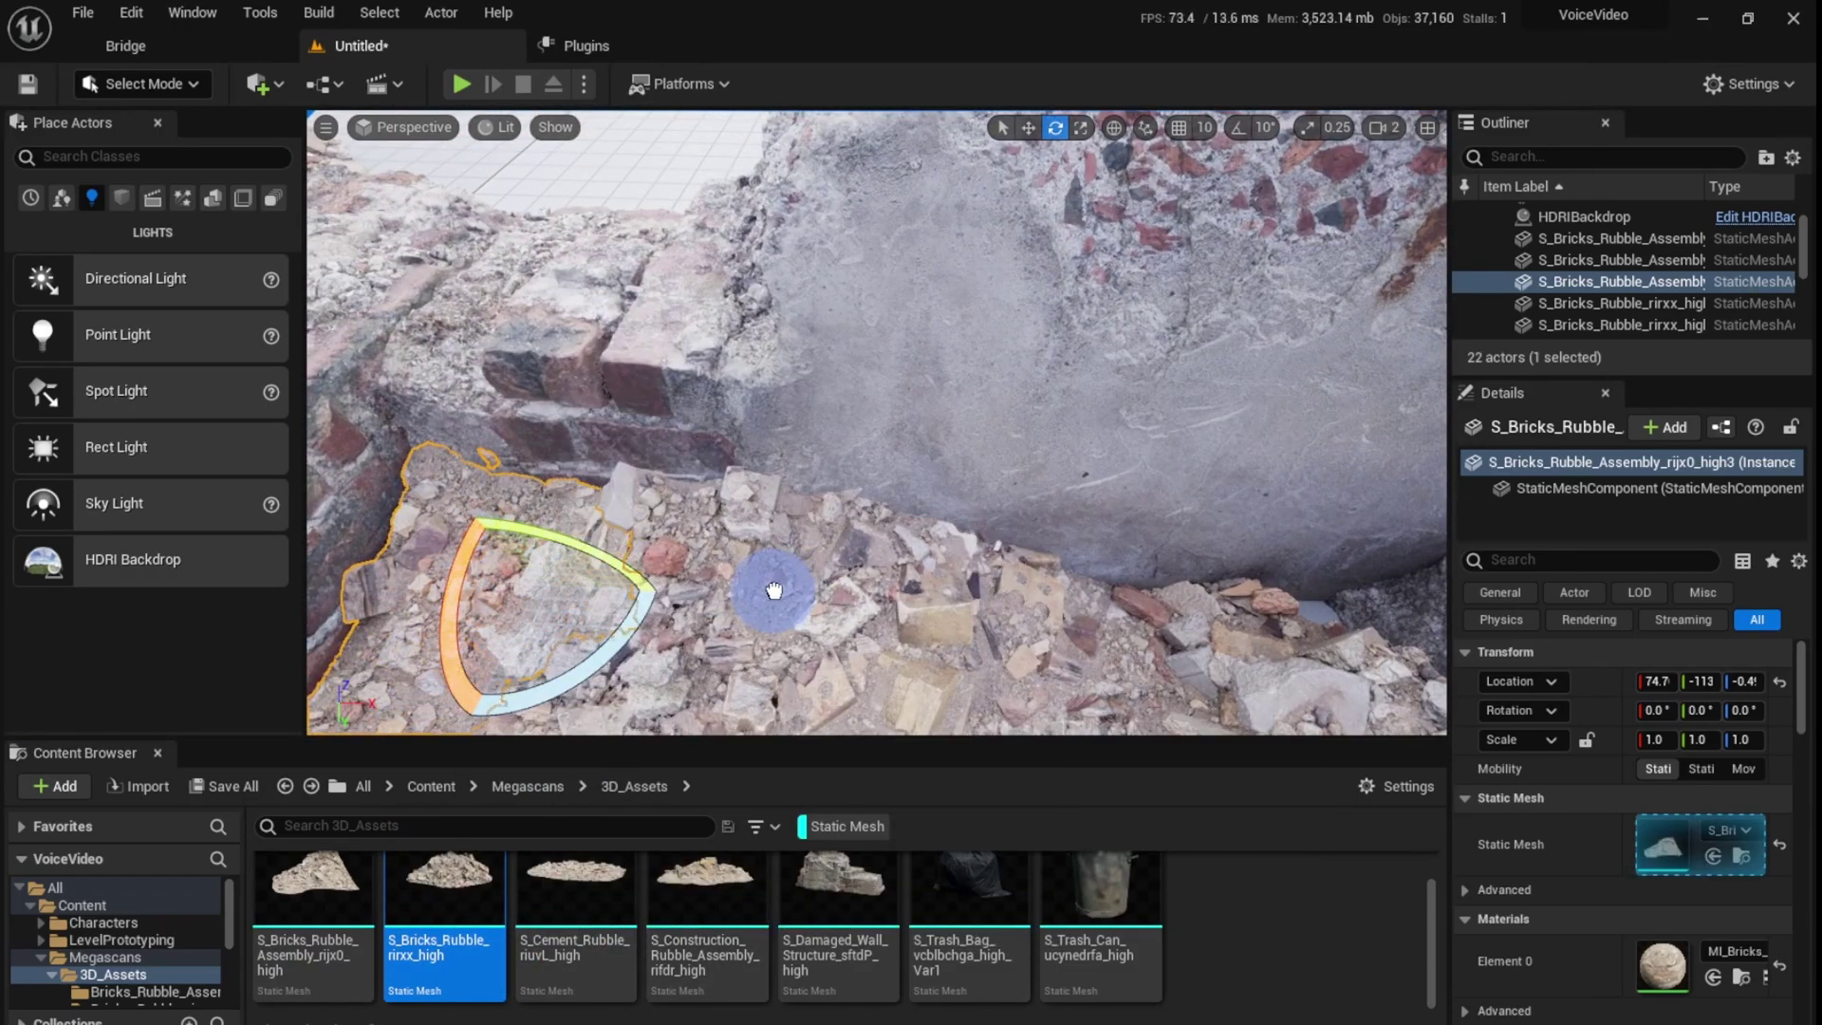
left_click_drag(783, 595, 765, 634)
key("Escape")
right_click_drag(765, 634, 406, 590)
left_click_drag(407, 590, 379, 550)
Step: Place a S_Bricks_Rubble_rirxx_high mesh in the uncovered corner near X 74.7, Y -31, rotated about -138°, and lower it into the rubble
left_click(469, 926)
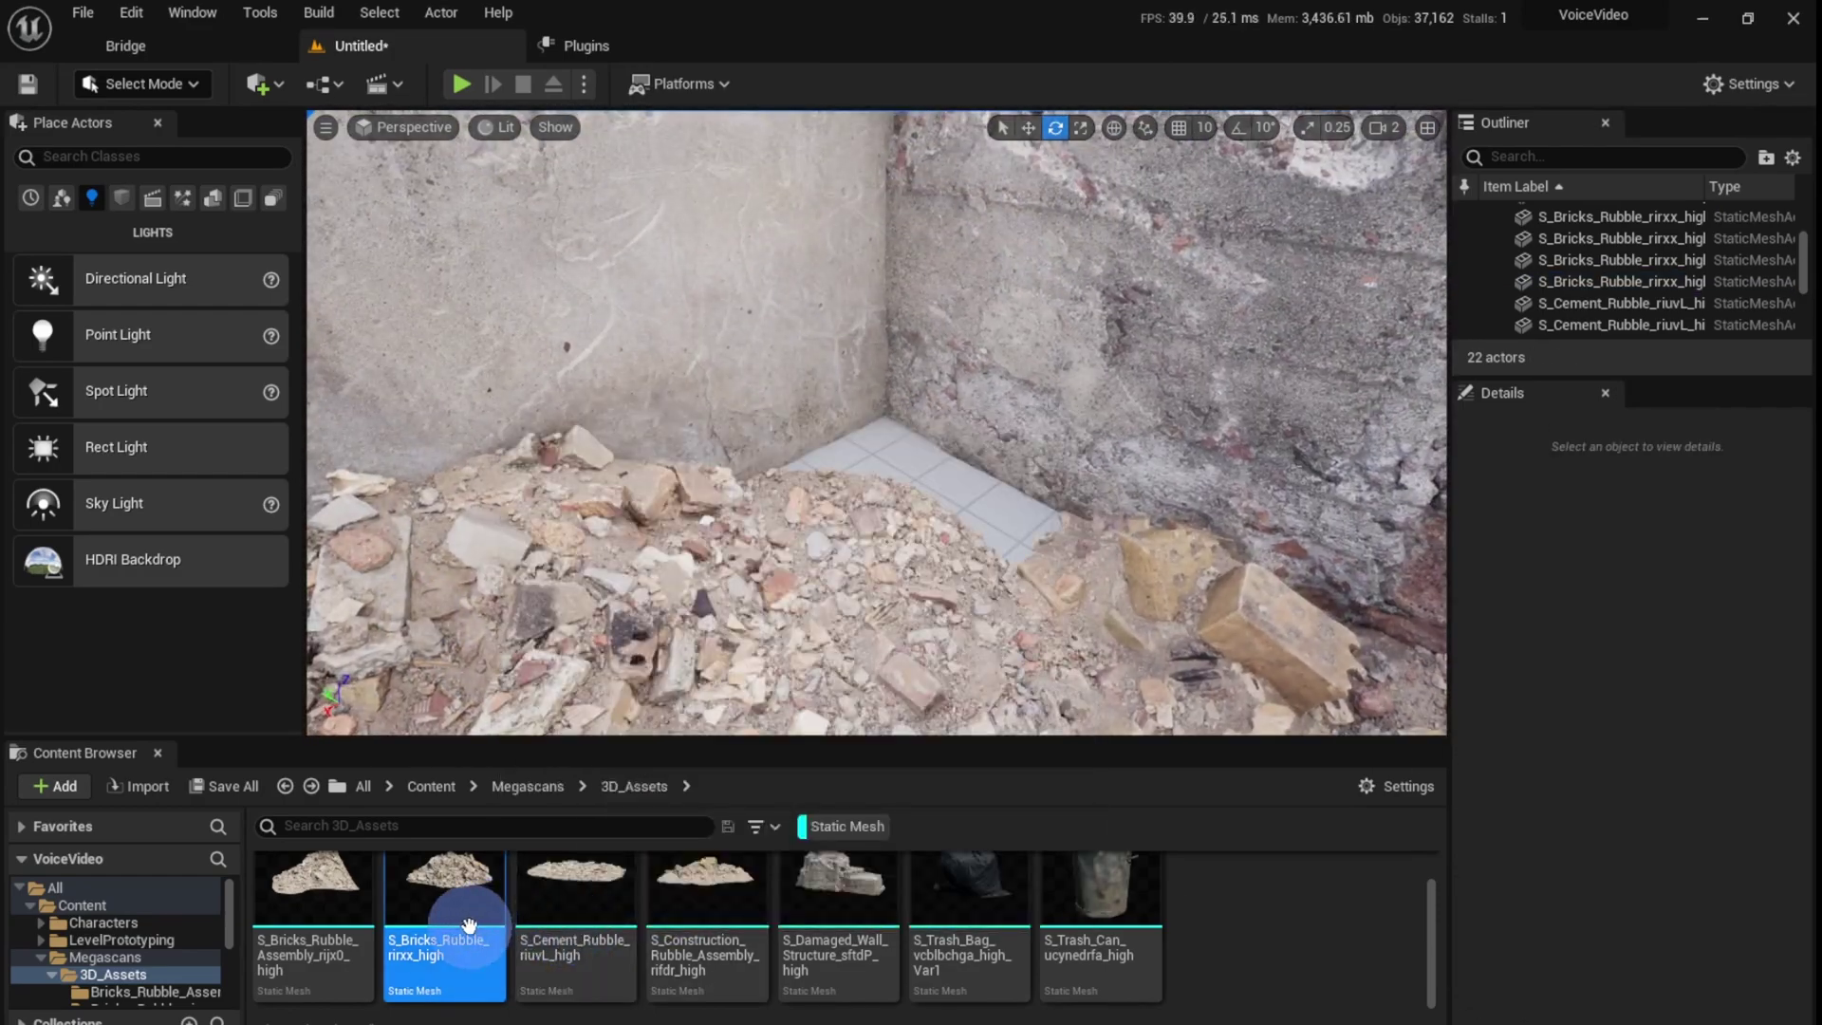
left_click_drag(915, 512, 866, 600)
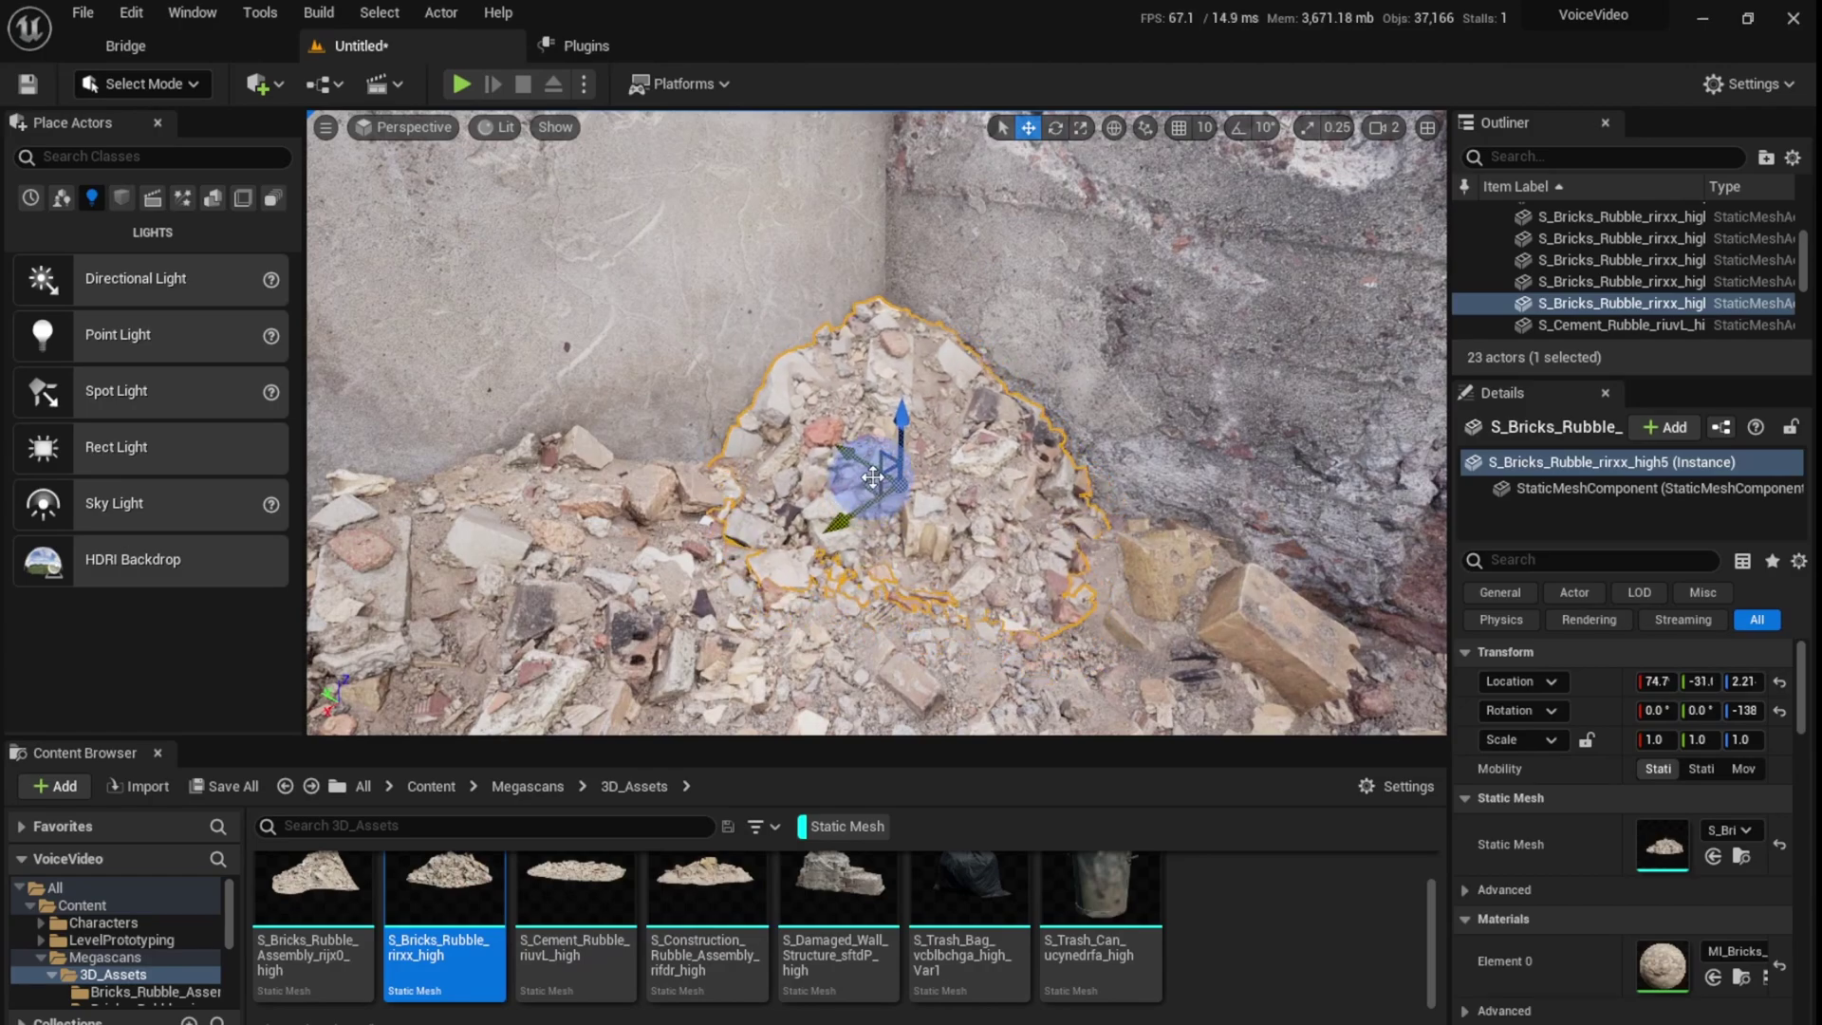
left_click_drag(900, 432, 911, 554)
Step: Place a S_Bricks_Rubble_rirxx_high mesh outside the walls, scaled to about 3.82 and rotated about 84° at X 504, Y -93
left_click_drag(372, 349, 847, 459)
left_click(803, 471)
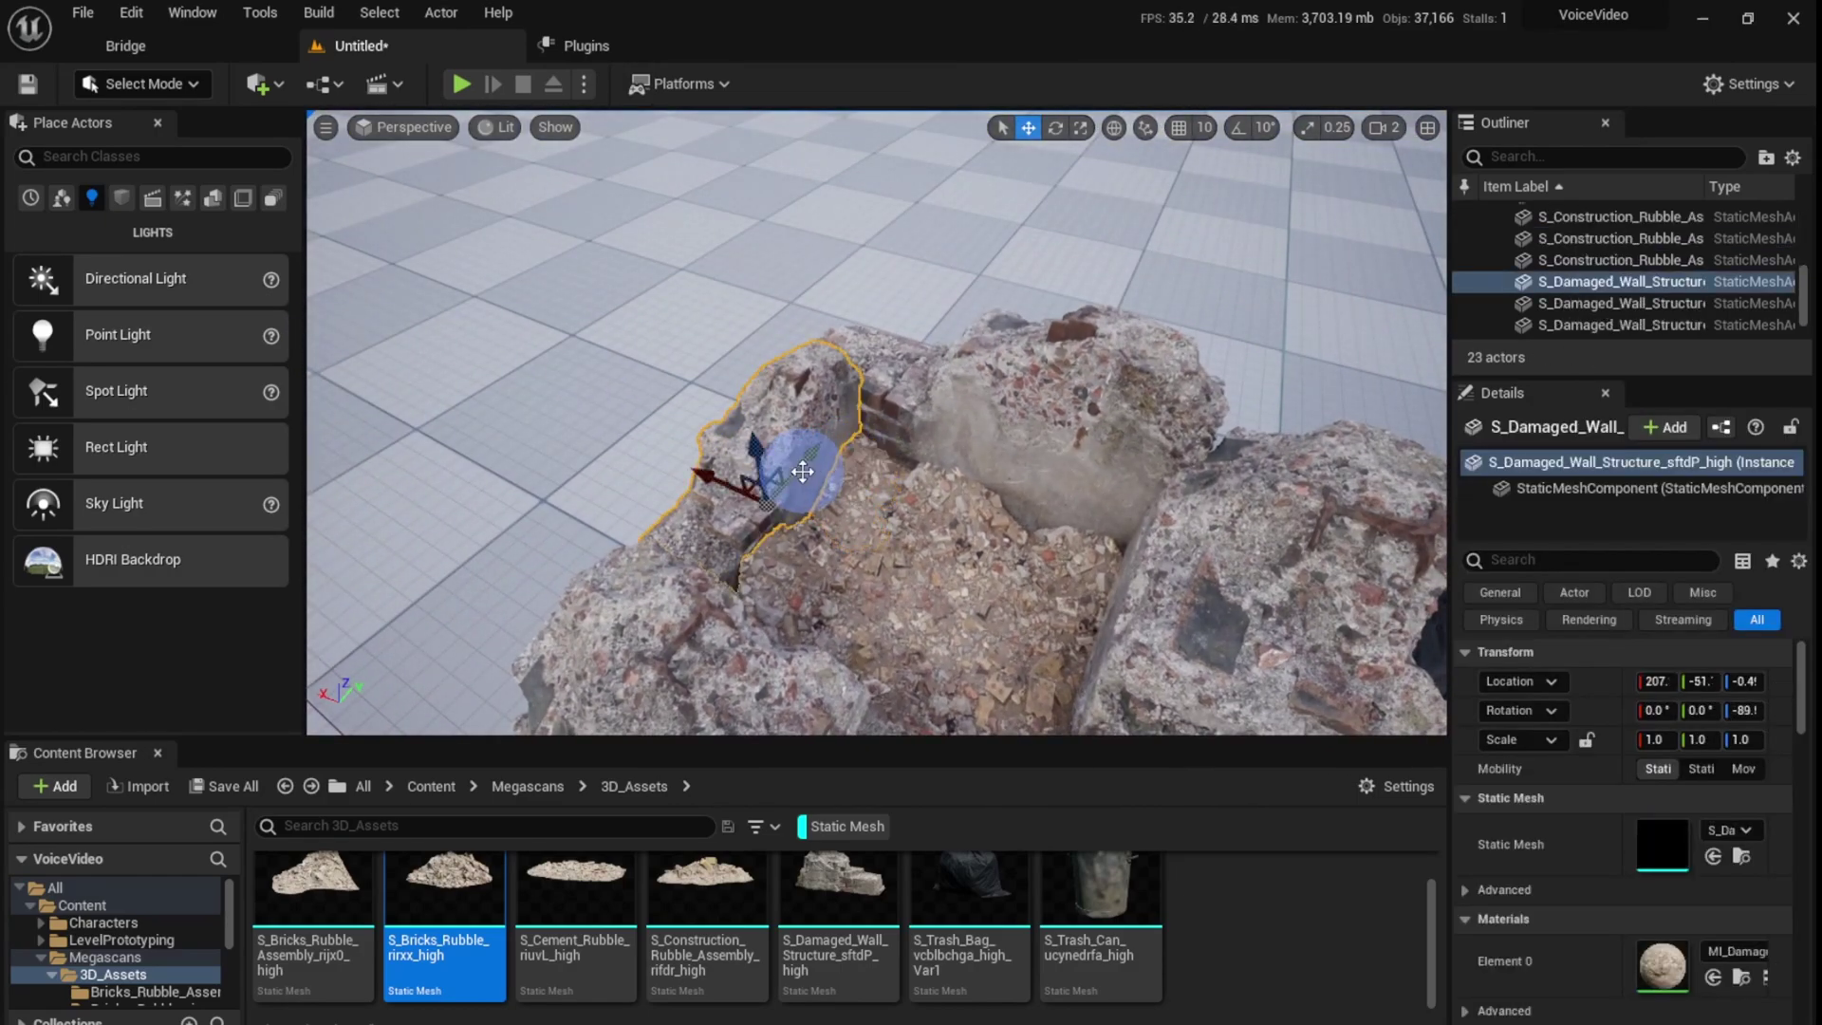
left_click_drag(417, 842, 508, 304)
key("r")
key("e")
left_click_drag(446, 556, 285, 596)
key("Escape")
right_click_drag(817, 582, 868, 521)
left_click(868, 522)
key("r")
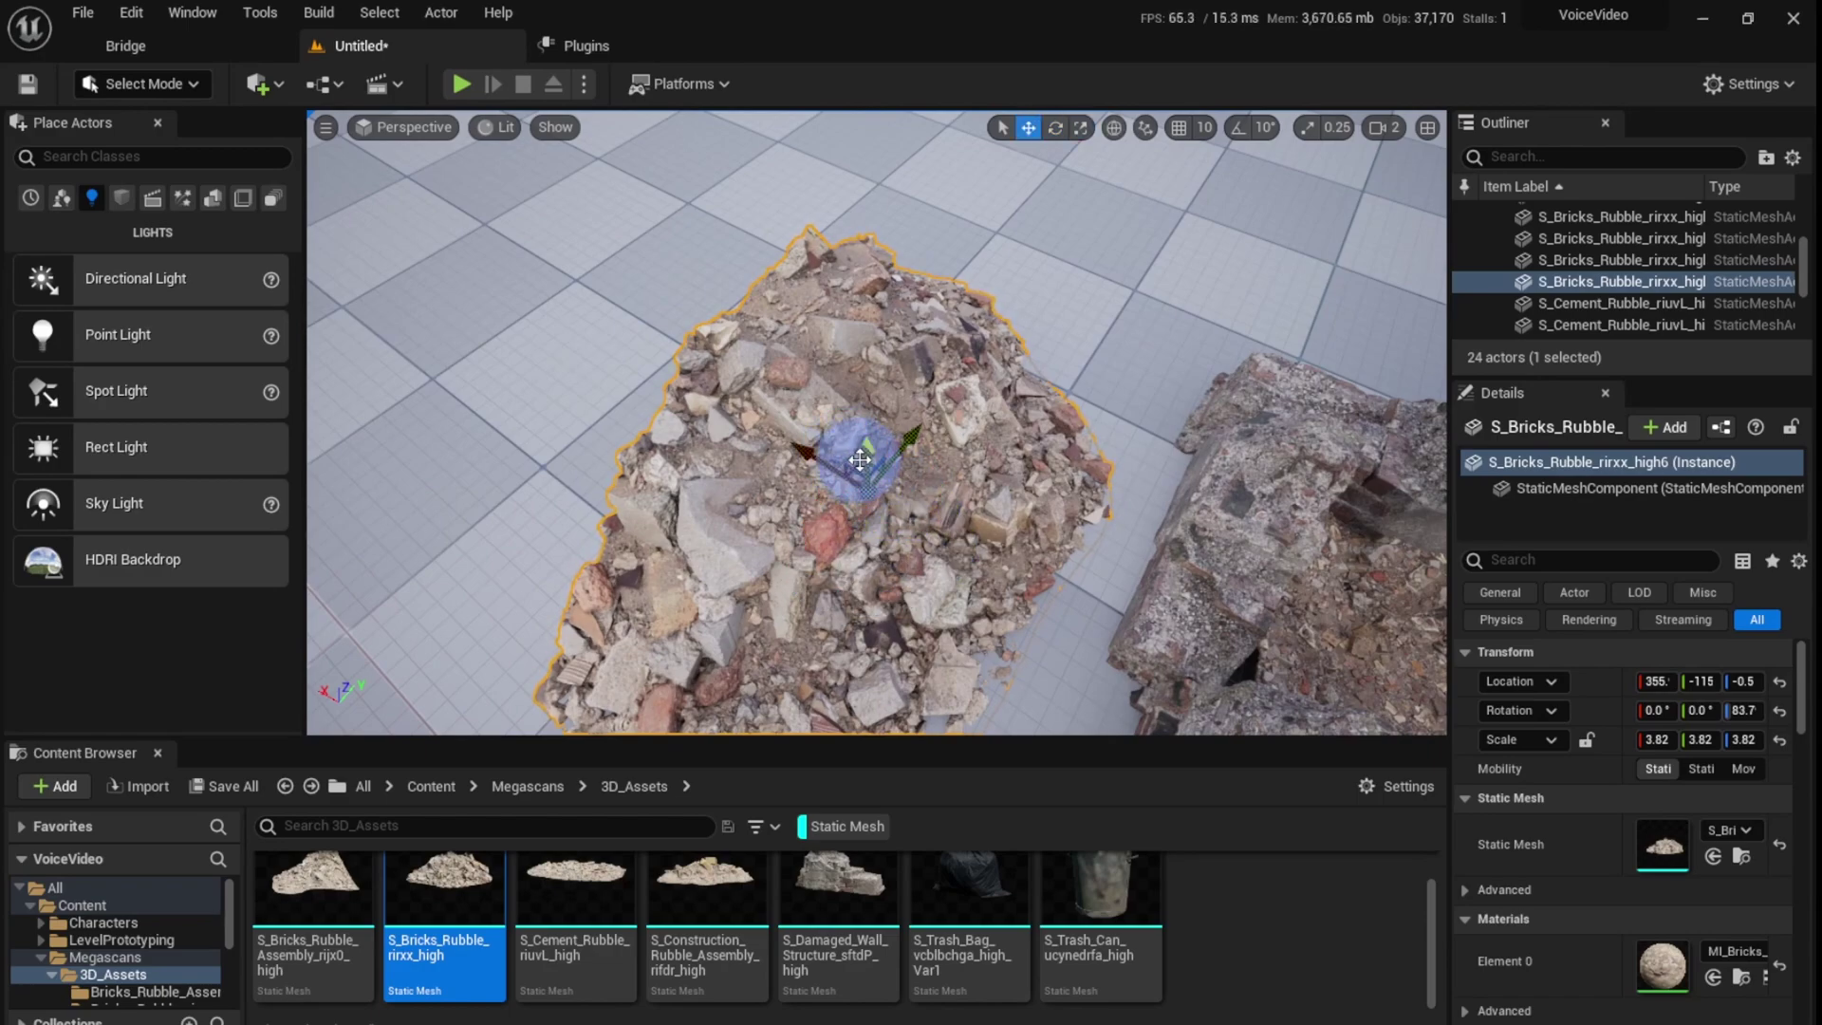
left_click_drag(857, 462, 689, 313)
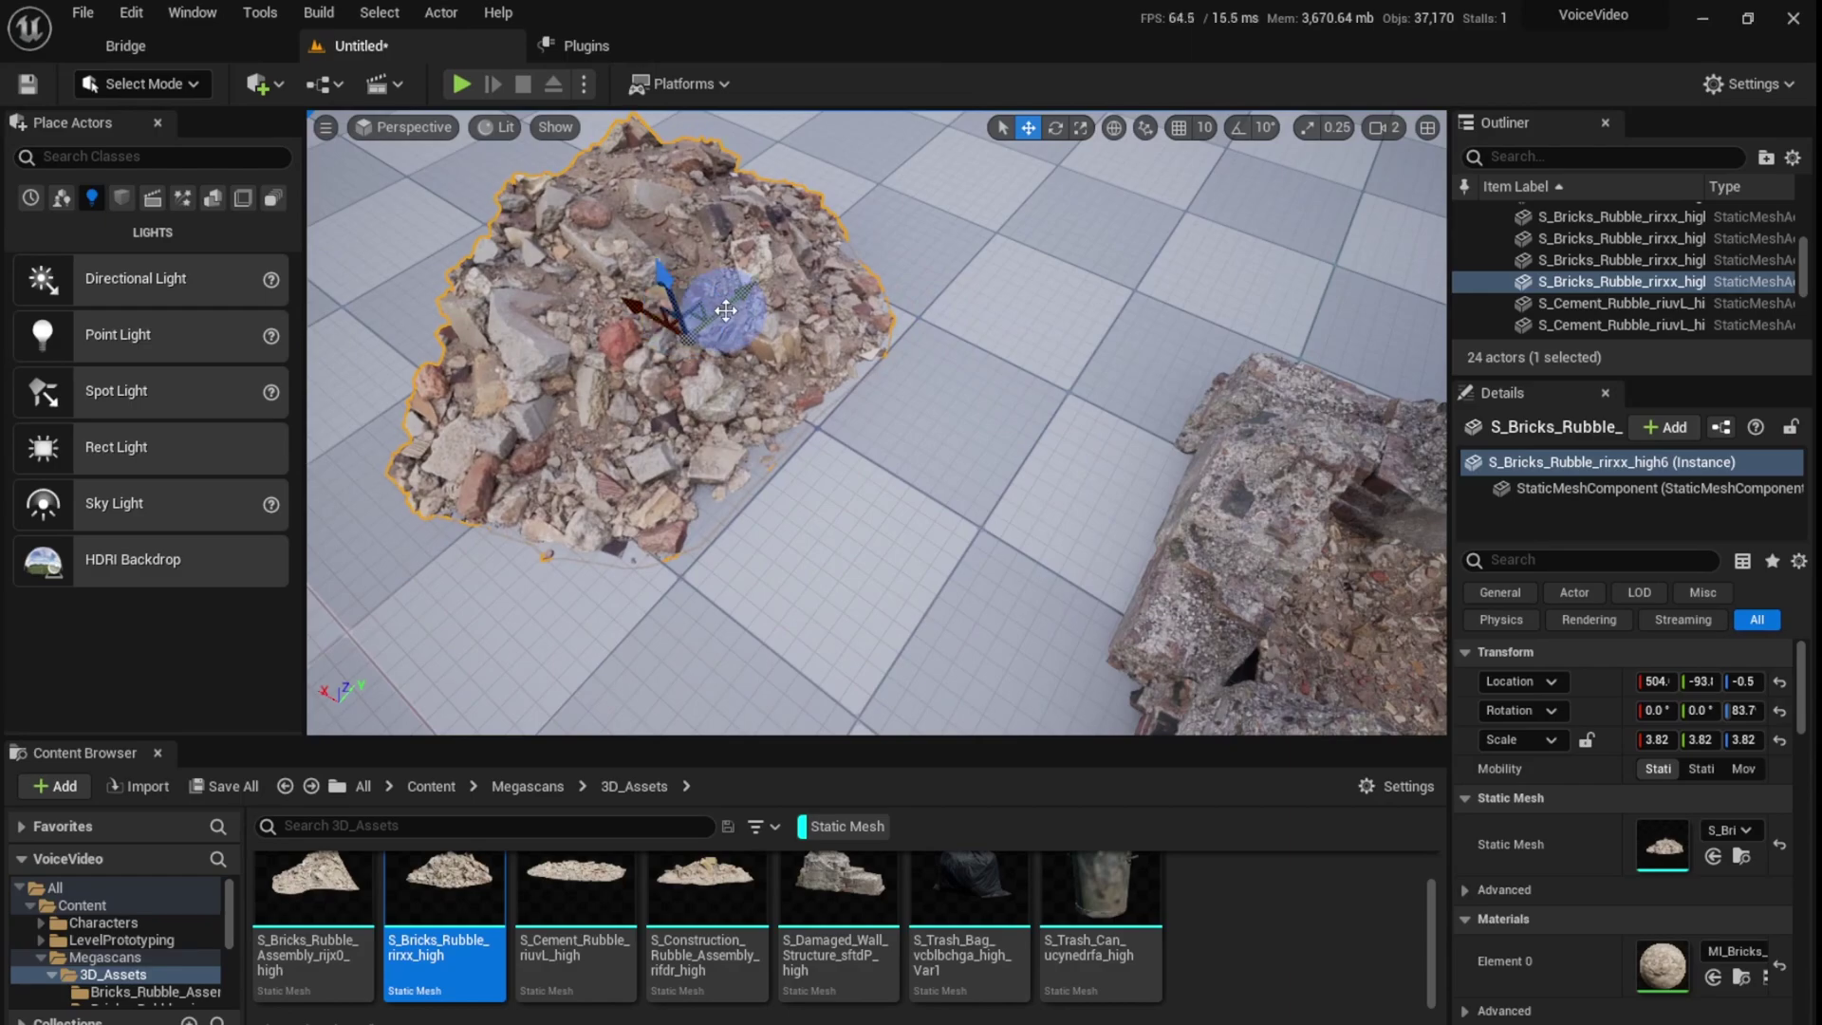
Step: Place a large S_Bricks_Rubble_Assembly mesh behind the walls near X 301, Y 148, scaled to about 3.67 and rotated about 196°
left_click_drag(318, 890, 1300, 131)
key("r")
right_click_drag(1144, 341, 1162, 309)
key("f")
key("e")
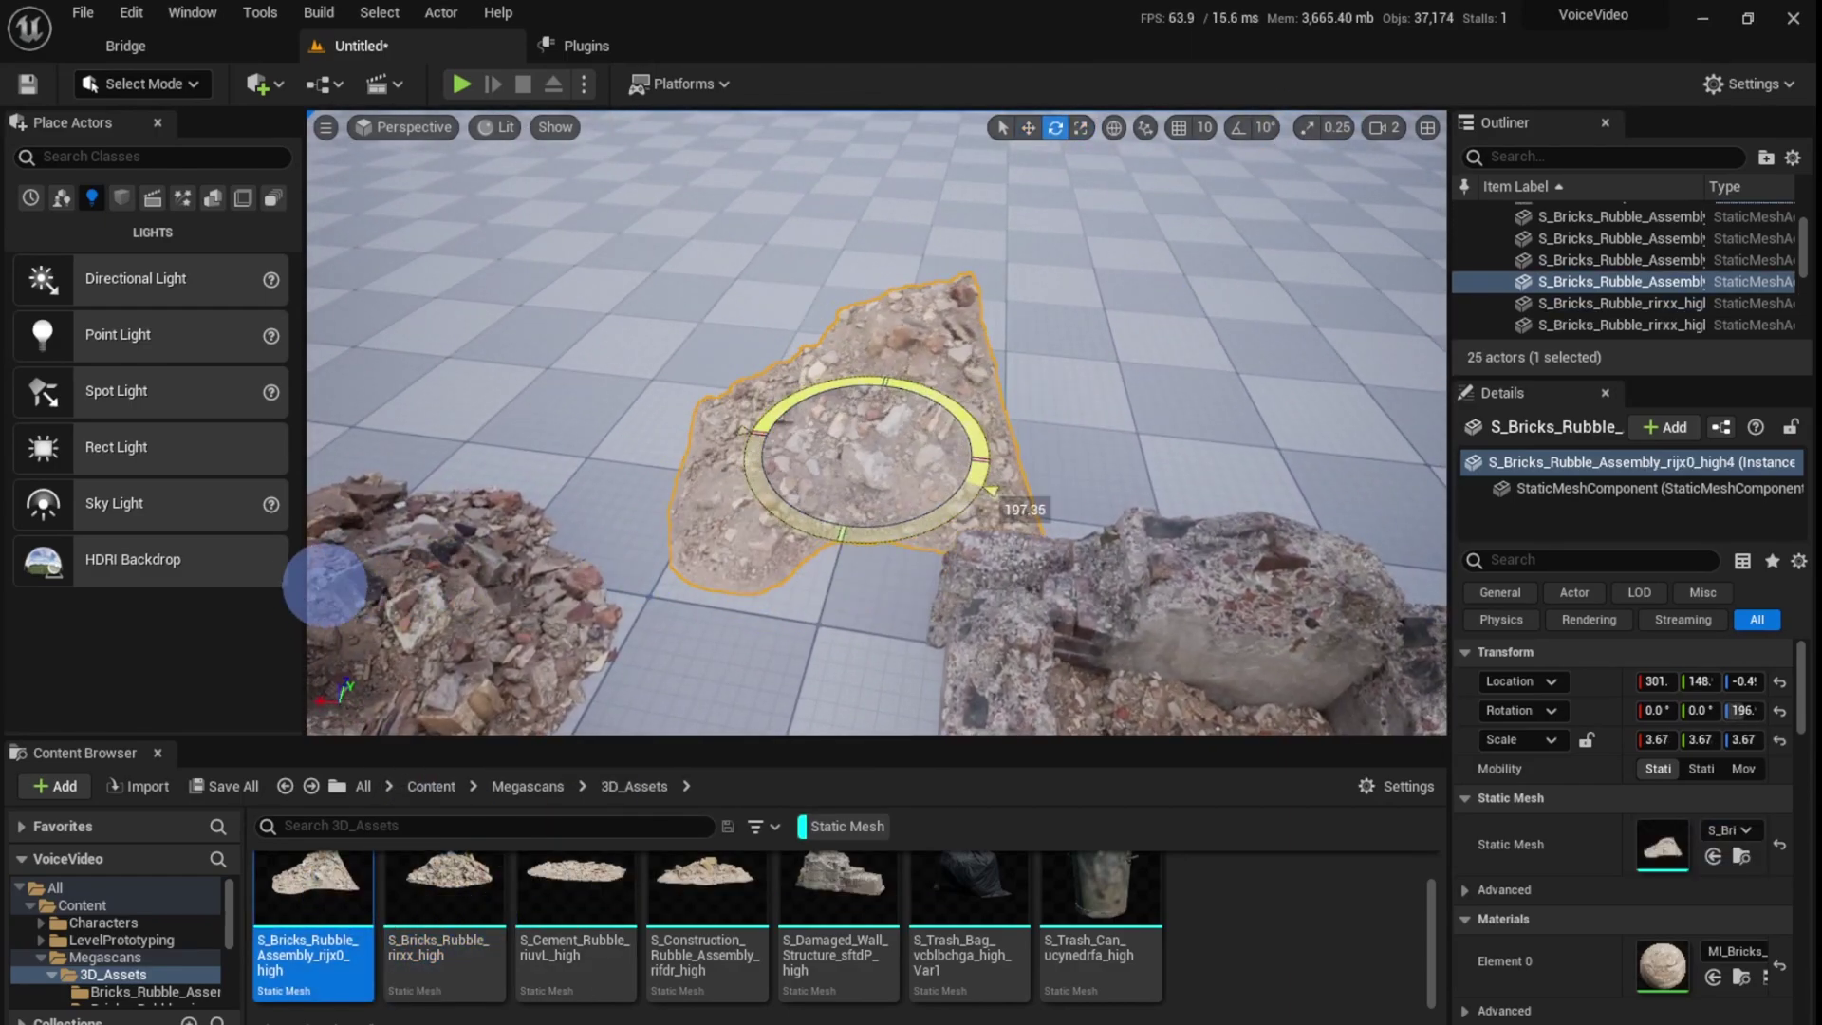
right_click_drag(816, 417, 972, 475)
key("Escape")
Step: Place a S_Cement_Rubble mesh on the floor behind the low brick wall, near the large outside rubble pile
right_click_drag(906, 384, 722, 281)
left_click_drag(472, 424, 555, 569)
left_click_drag(574, 878, 548, 300)
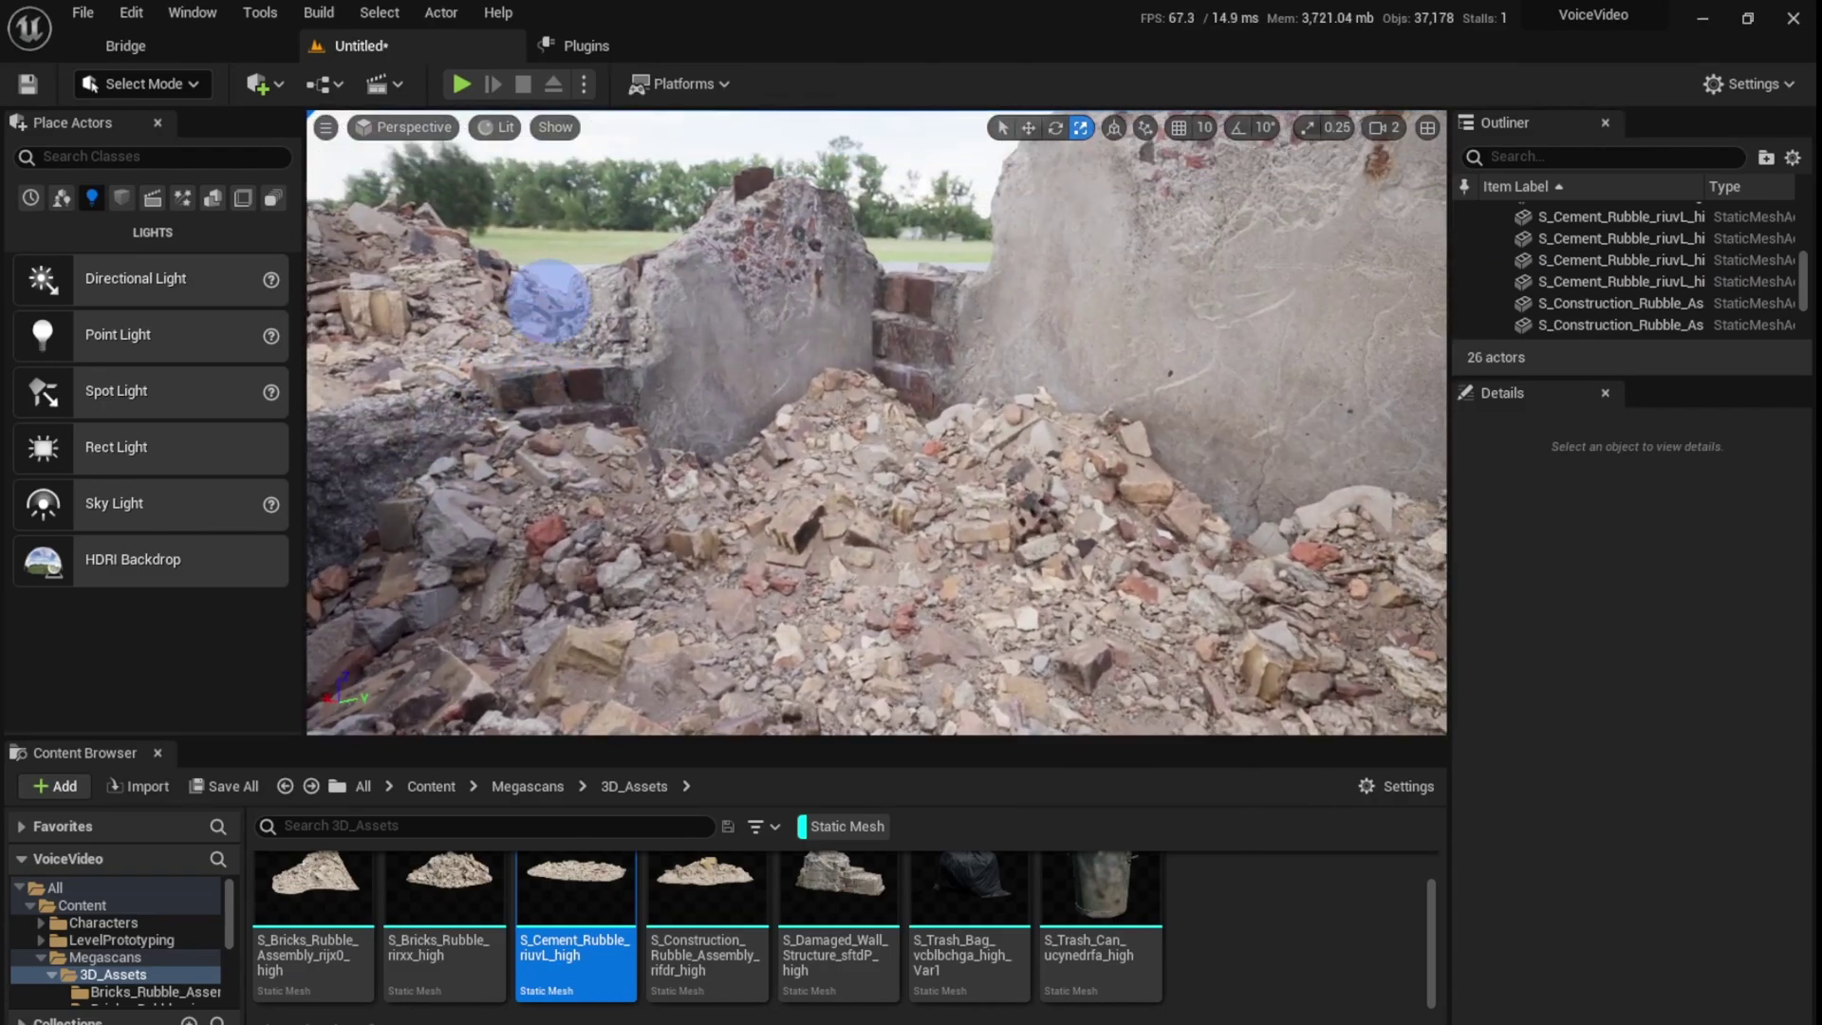
left_click_drag(590, 400, 590, 313)
Step: Duplicate the large outside brick rubble pile to about X 504, Y 33.6 and rotate the copy to about 128° around Z
left_click(634, 363)
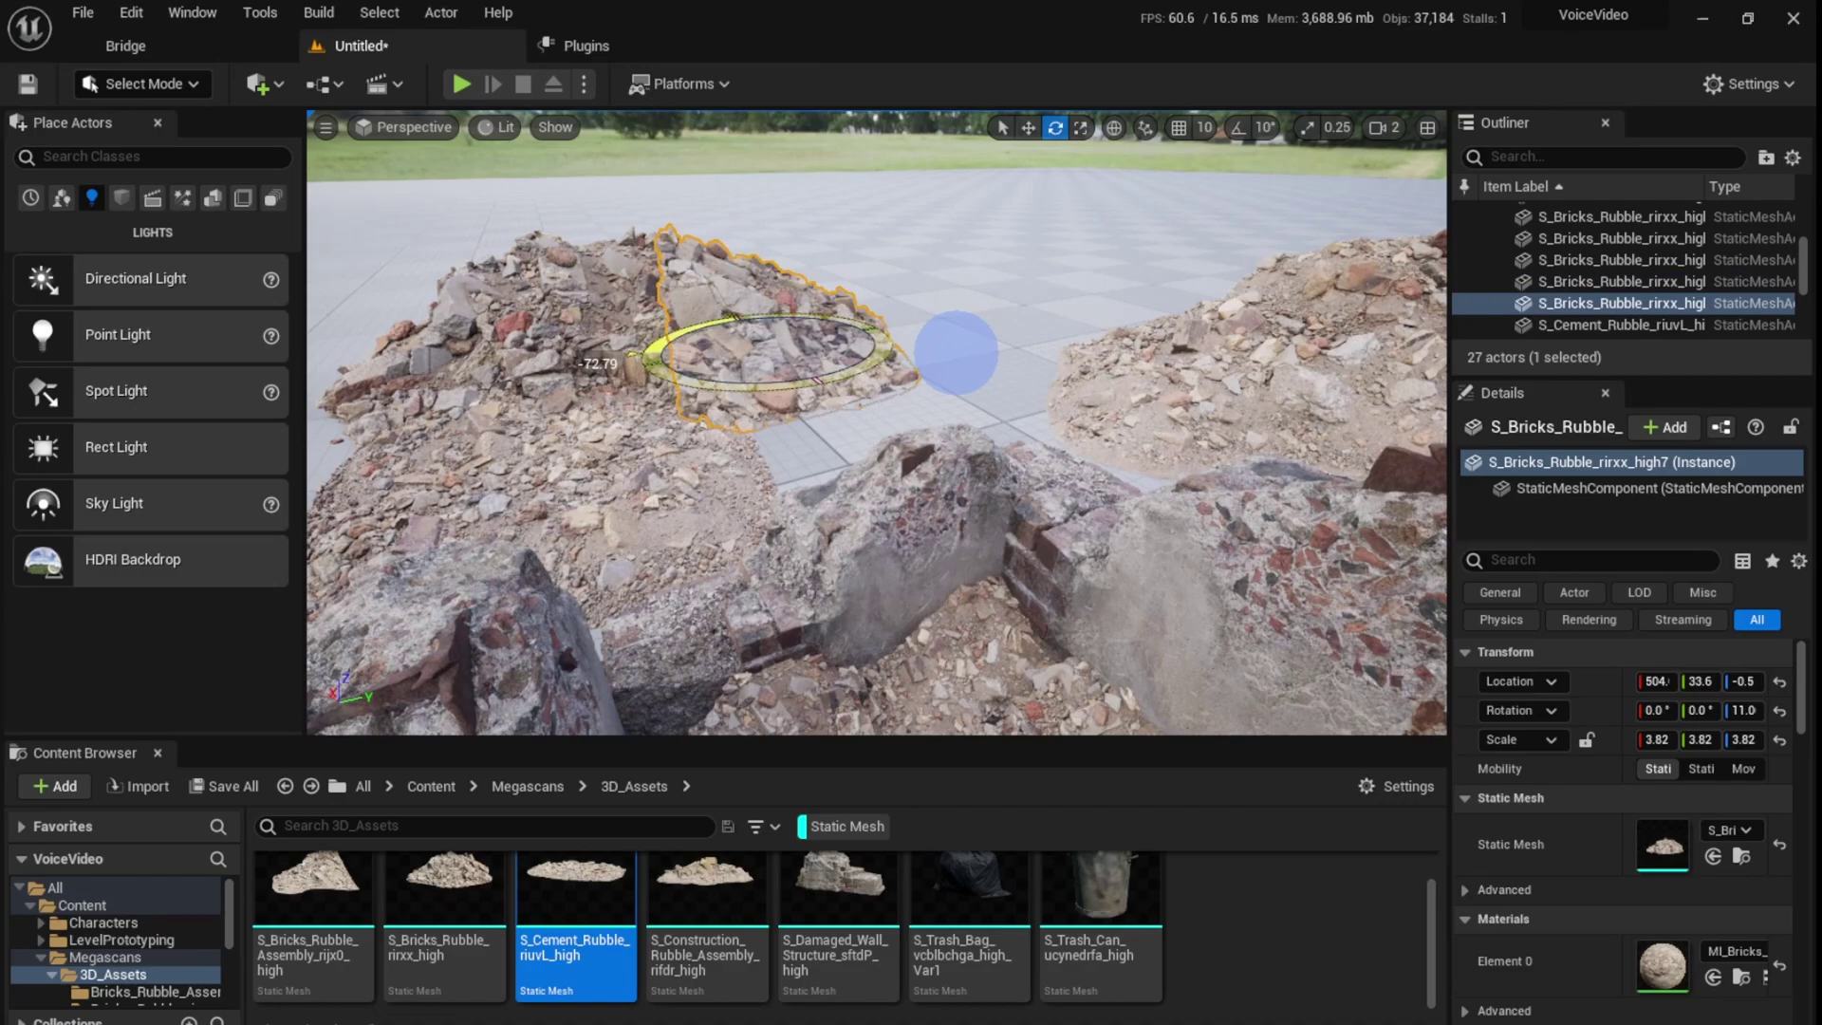
key("w")
right_click_drag(790, 389, 767, 424)
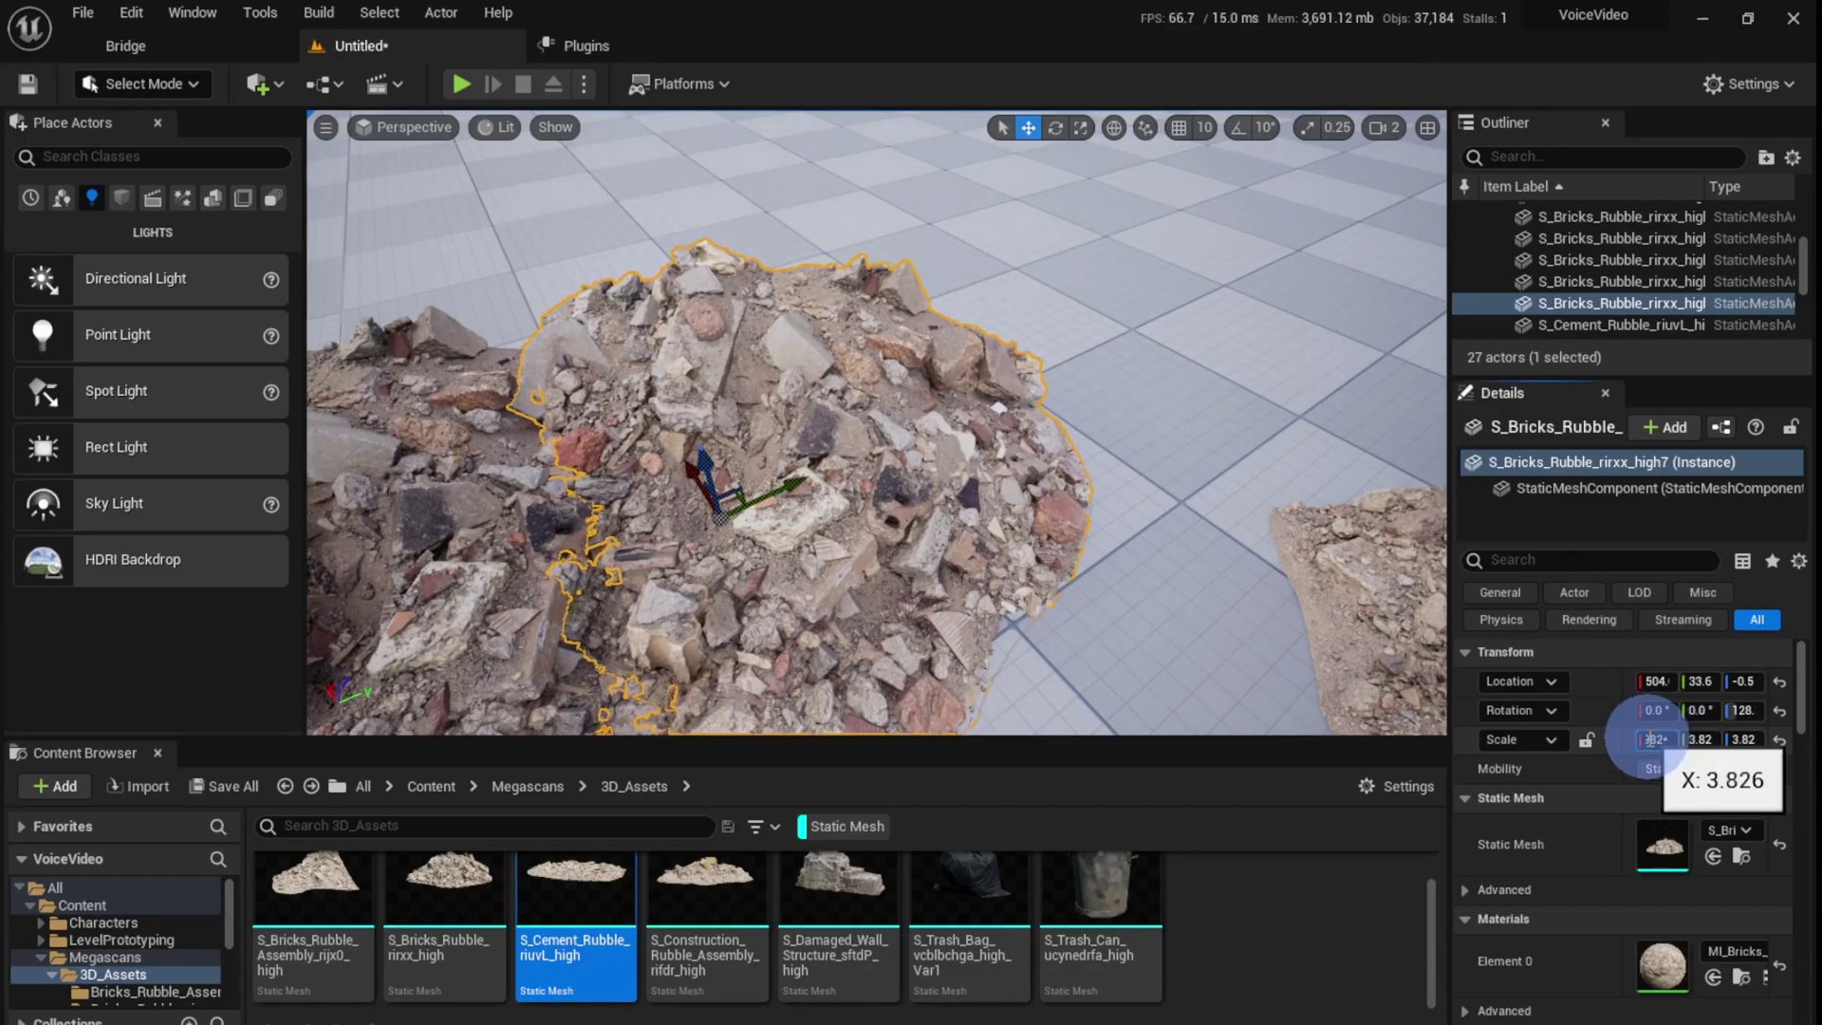
right_click_drag(787, 465, 847, 423)
key("s")
key("e")
key("Escape")
key("w")
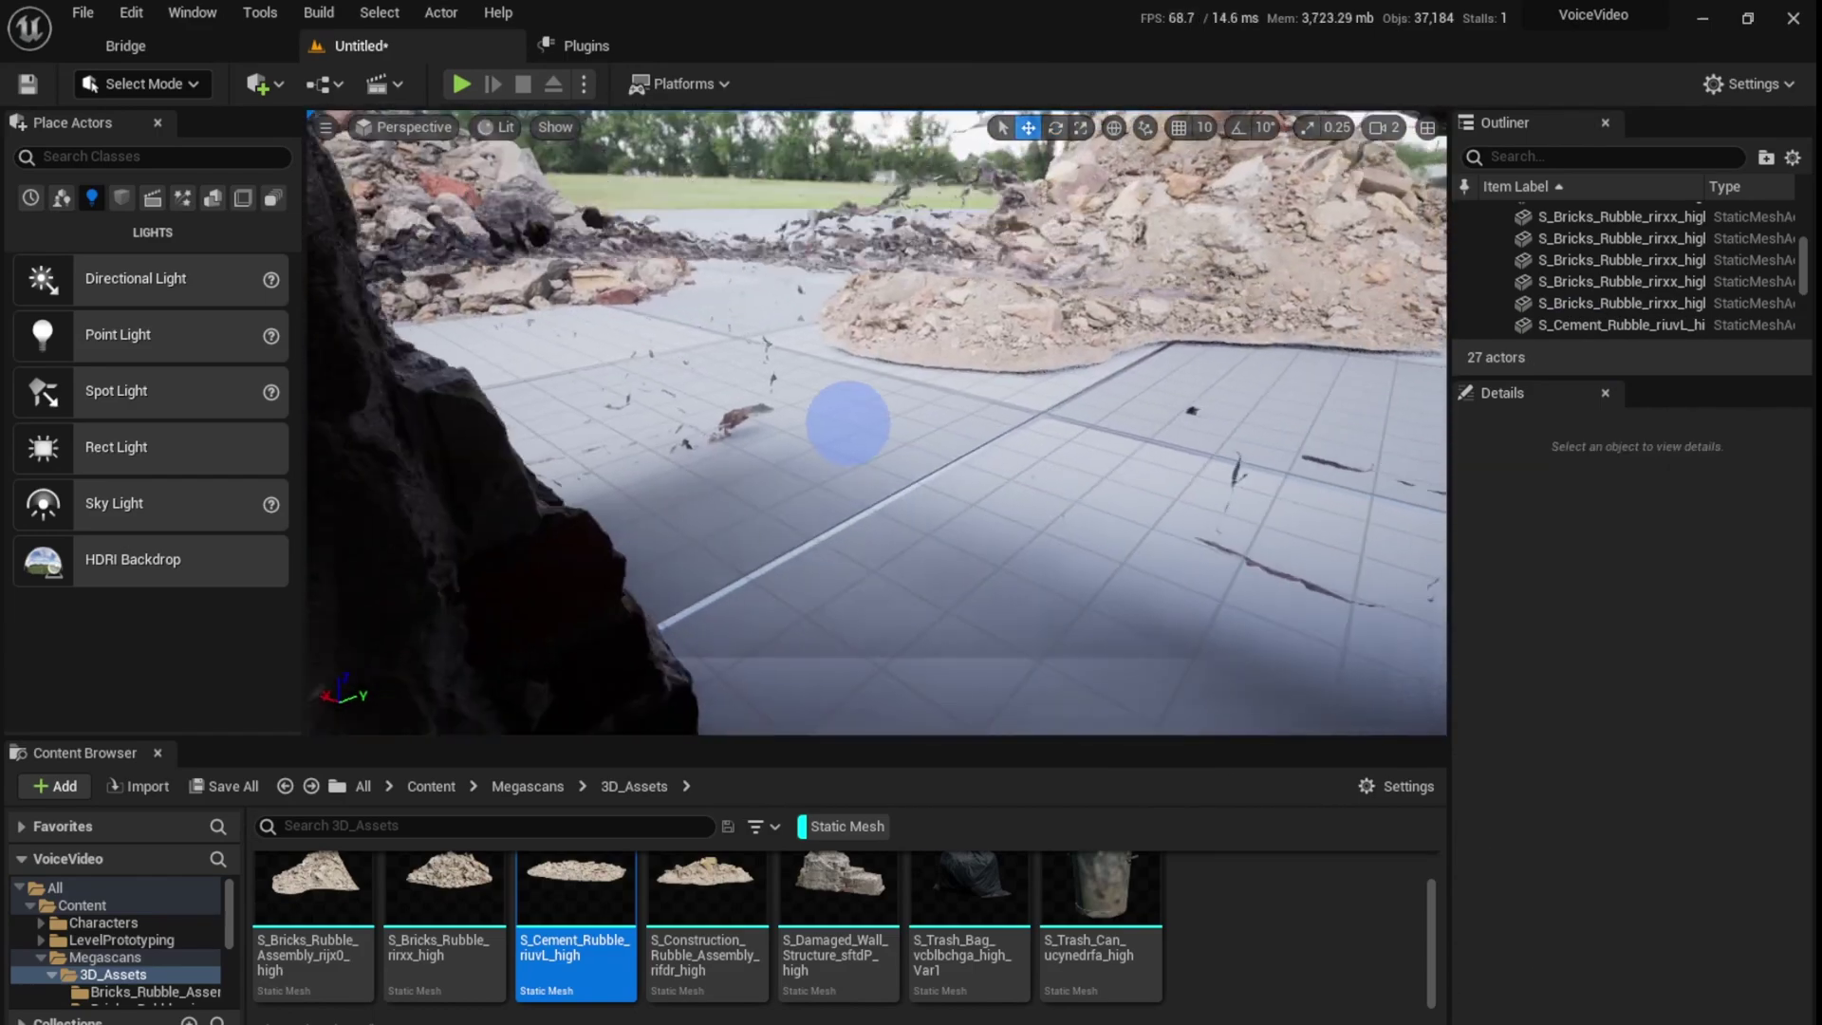
Step: Place a S_Trash_Can mesh on the rubble inside the walls at about X 94, Y -48, scaled to about 0.53
left_click_drag(847, 423, 847, 512)
mouse_move(1079, 885)
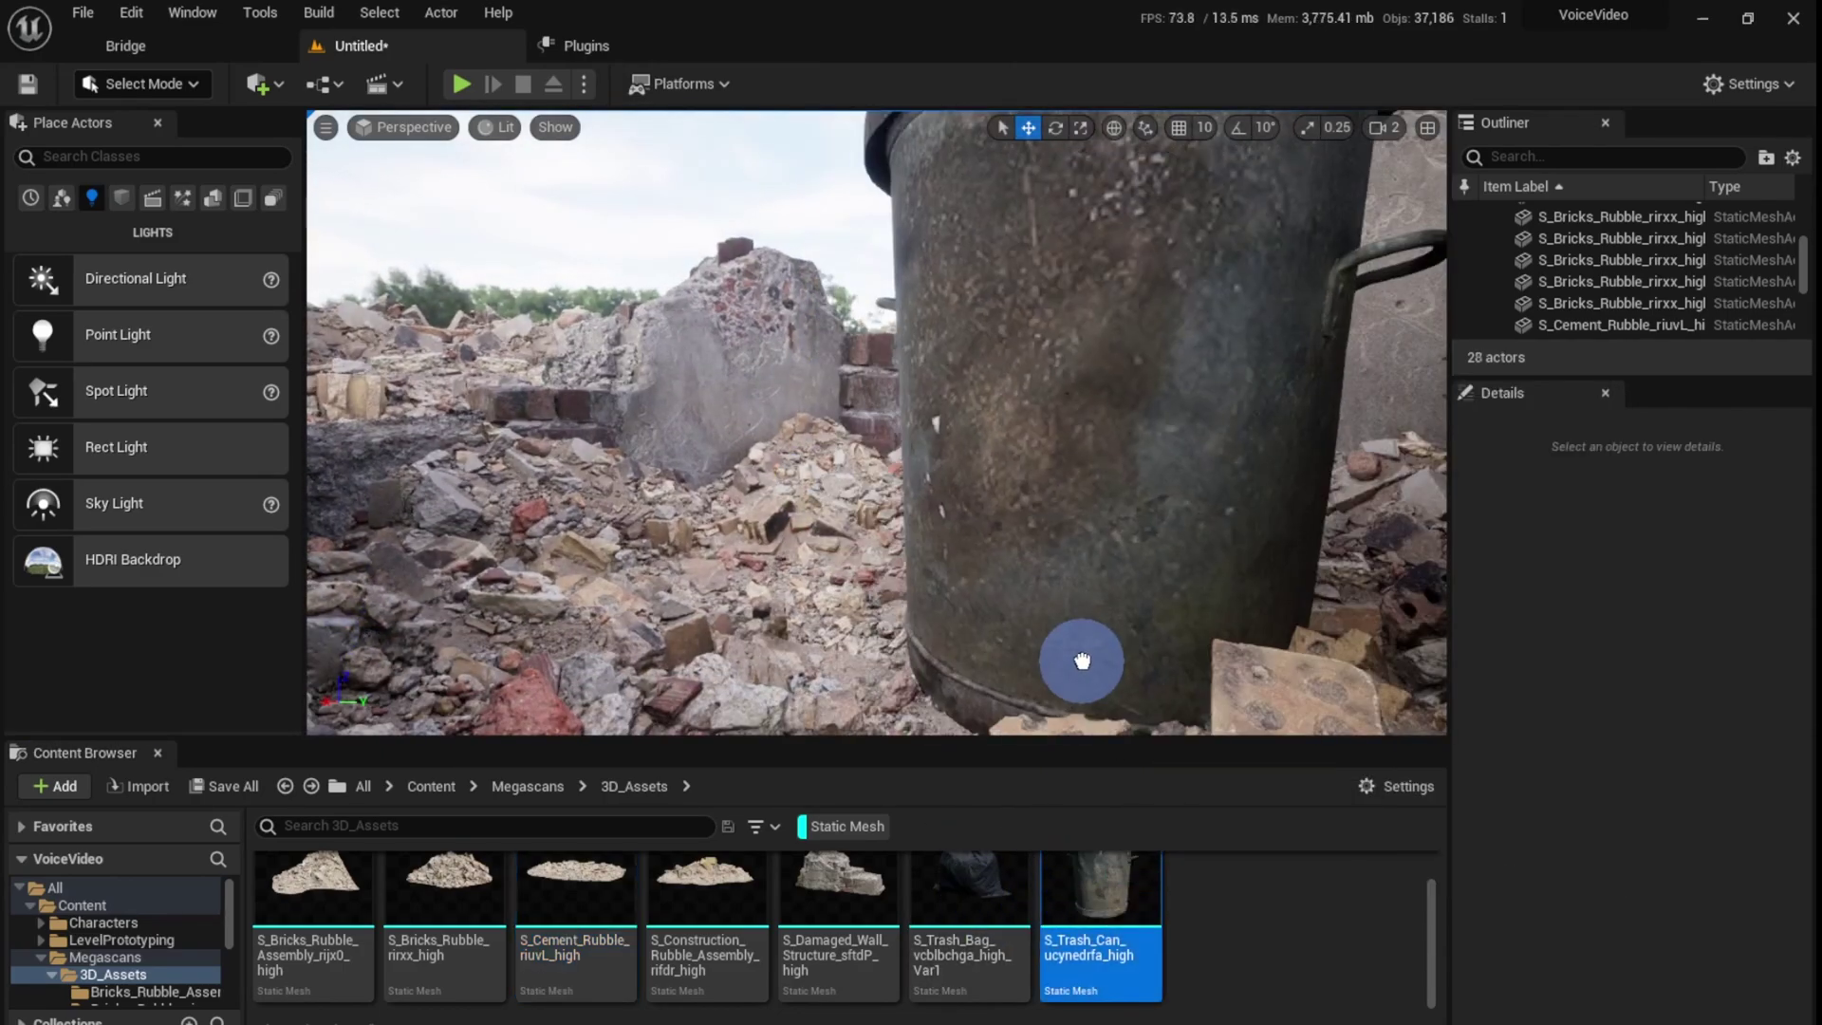
left_click_drag(1081, 661, 1100, 622)
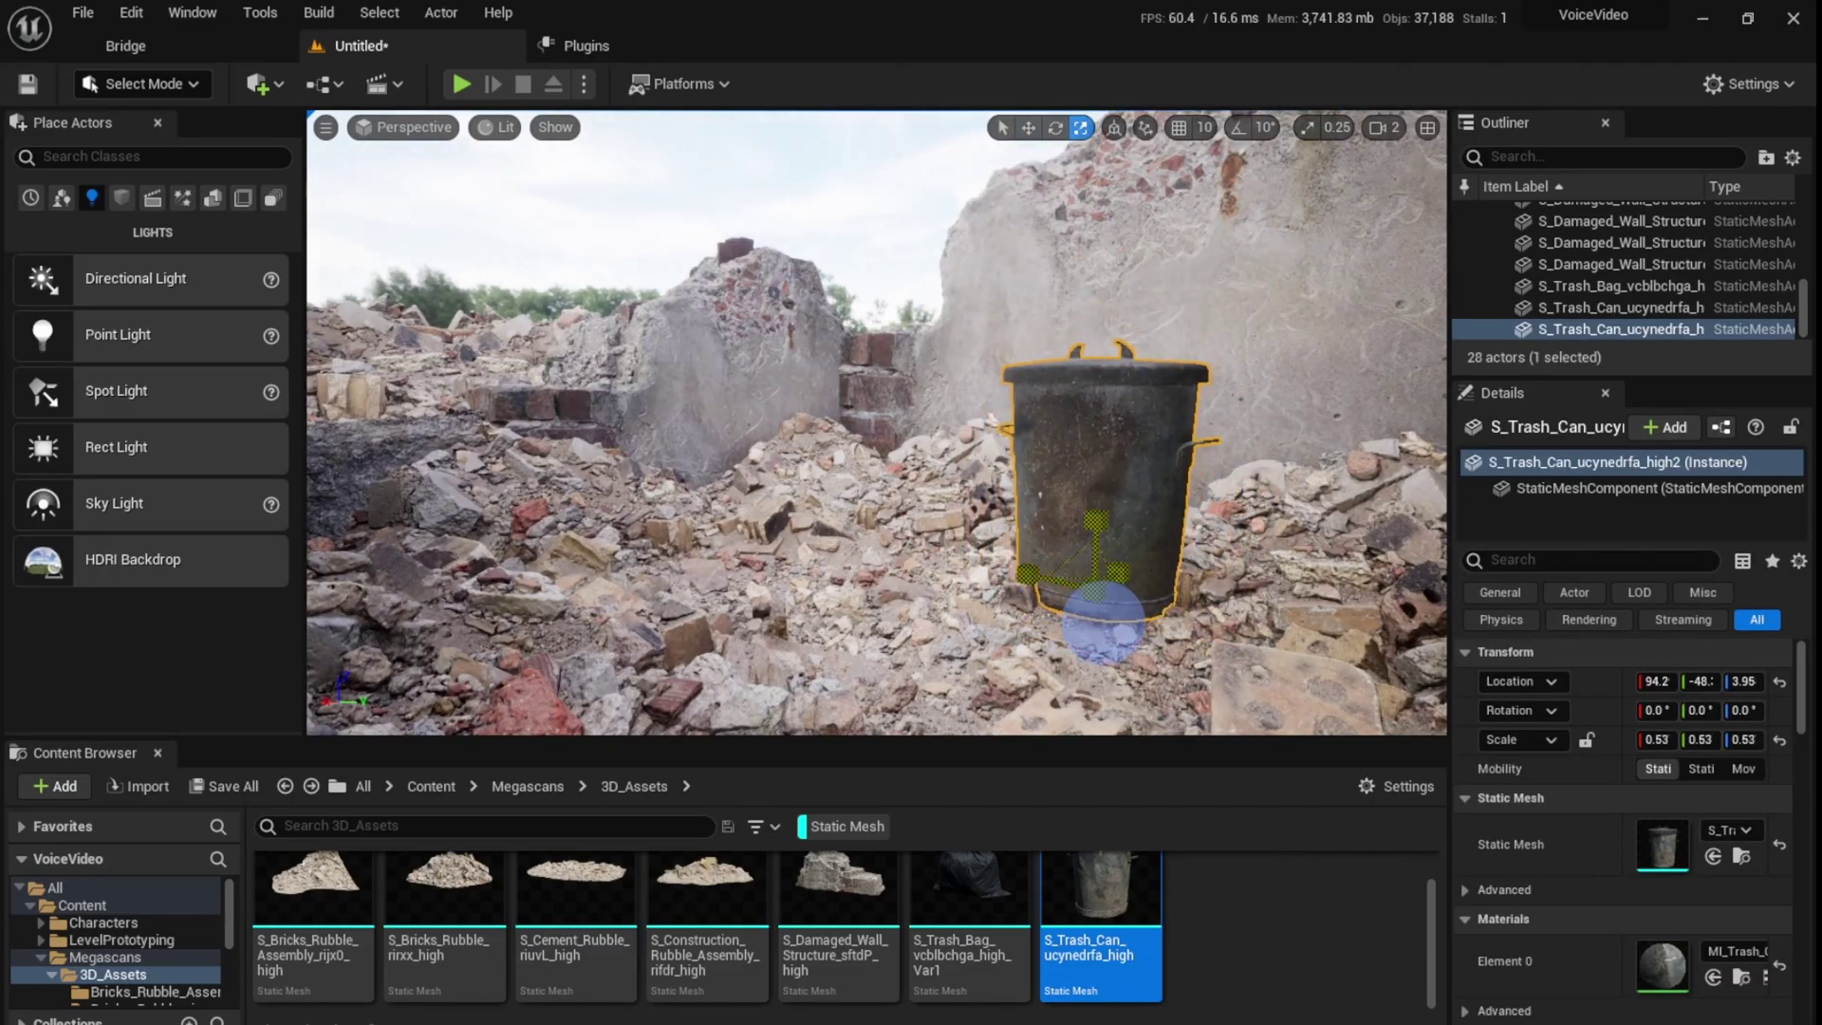
key("Escape")
Step: Tilt the trash can about 1° around X and 7° around Y and settle it into the rubble at about Z 2.84
right_click_drag(1093, 528, 951, 388)
left_click(997, 513)
key("e")
left_click_drag(949, 387, 925, 402)
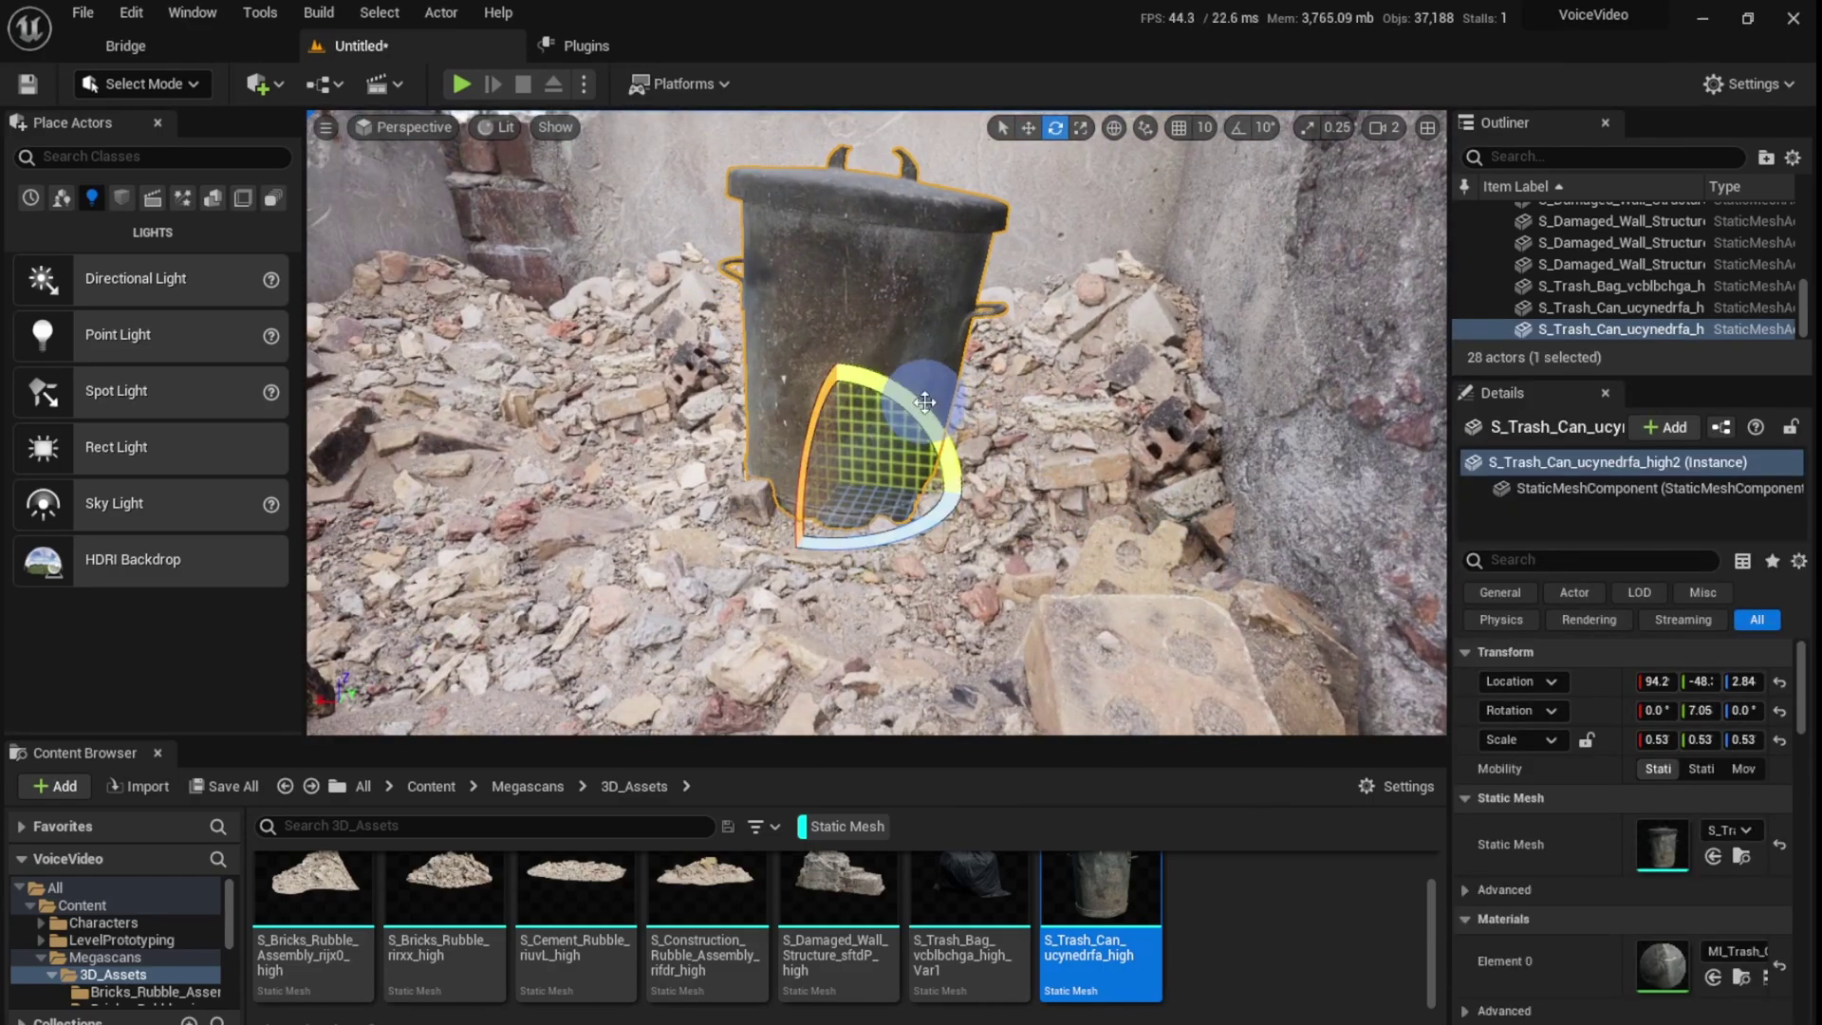
left_click_drag(815, 433, 841, 413)
key("Escape")
right_click_drag(840, 413, 1028, 561)
left_click(979, 568)
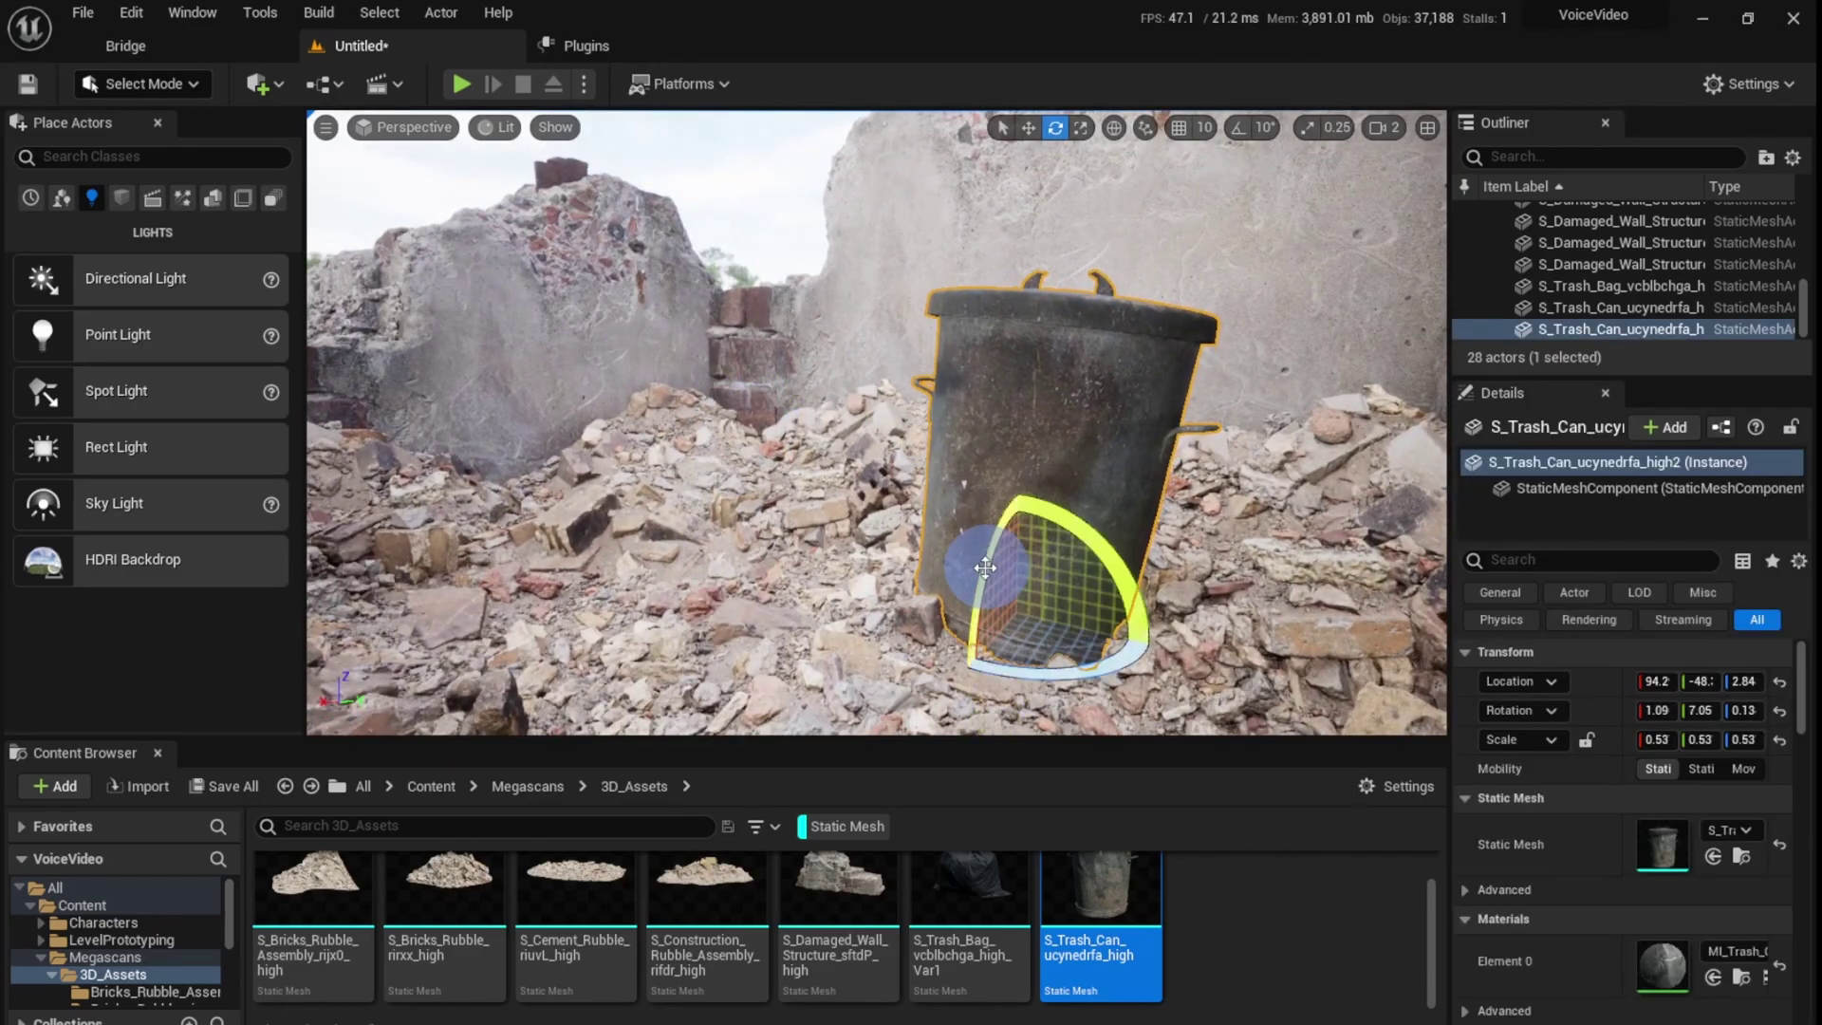
key("Escape")
Step: Place a S_Trash_Bag mesh on the rubble at about X 153, Y -79, scaled to about 0.46 and rotated about -142°
right_click_drag(985, 568, 847, 596)
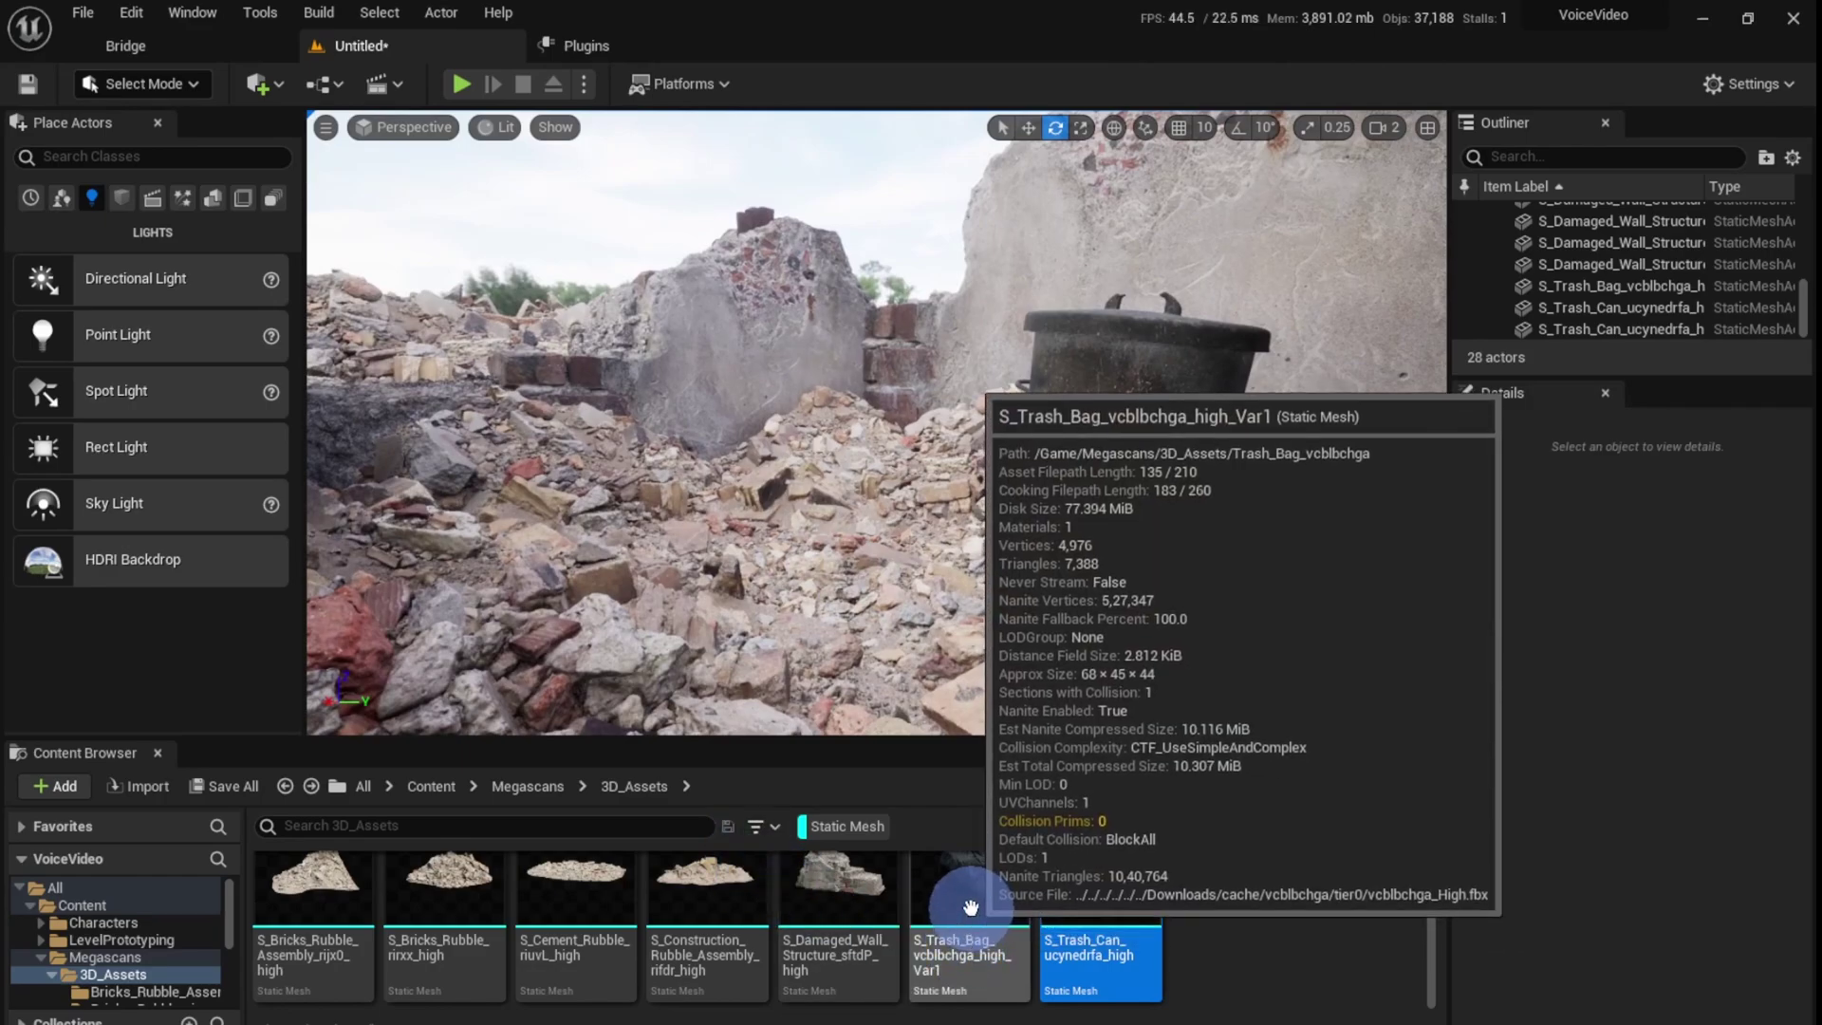
left_click_drag(970, 907, 635, 517)
key("r")
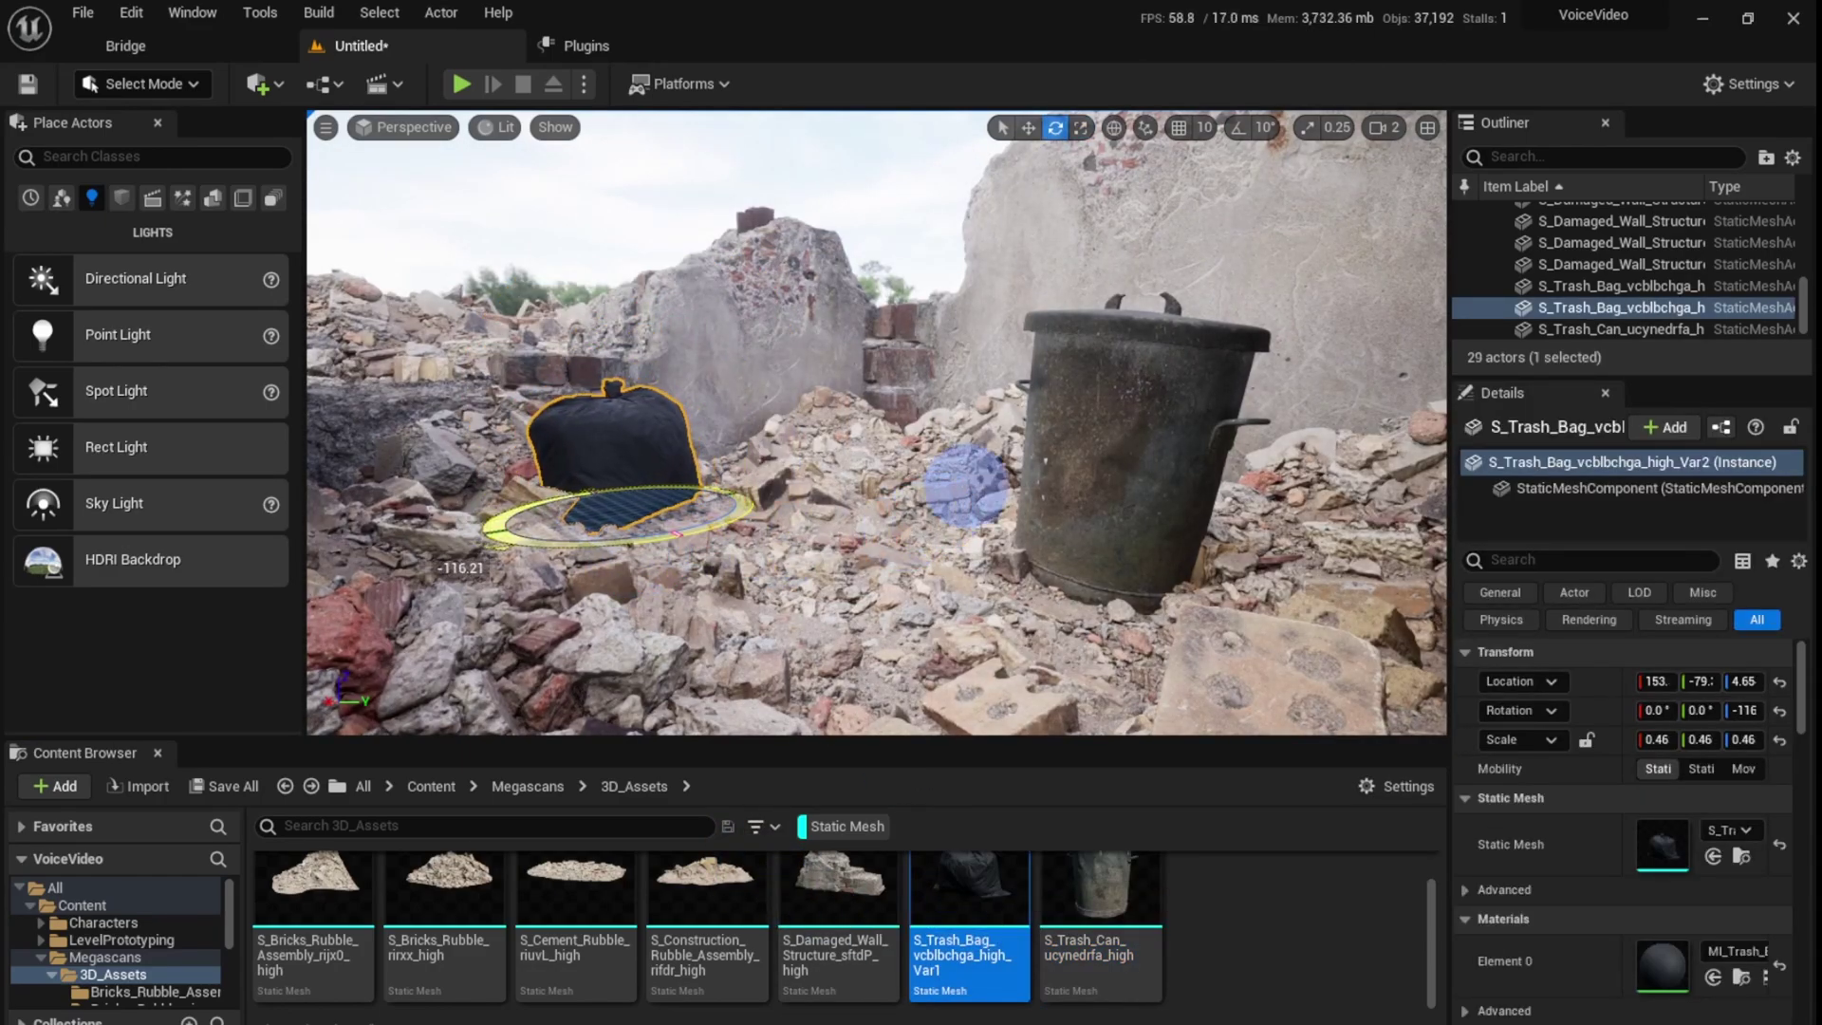
right_click_drag(453, 553, 442, 550)
key("e")
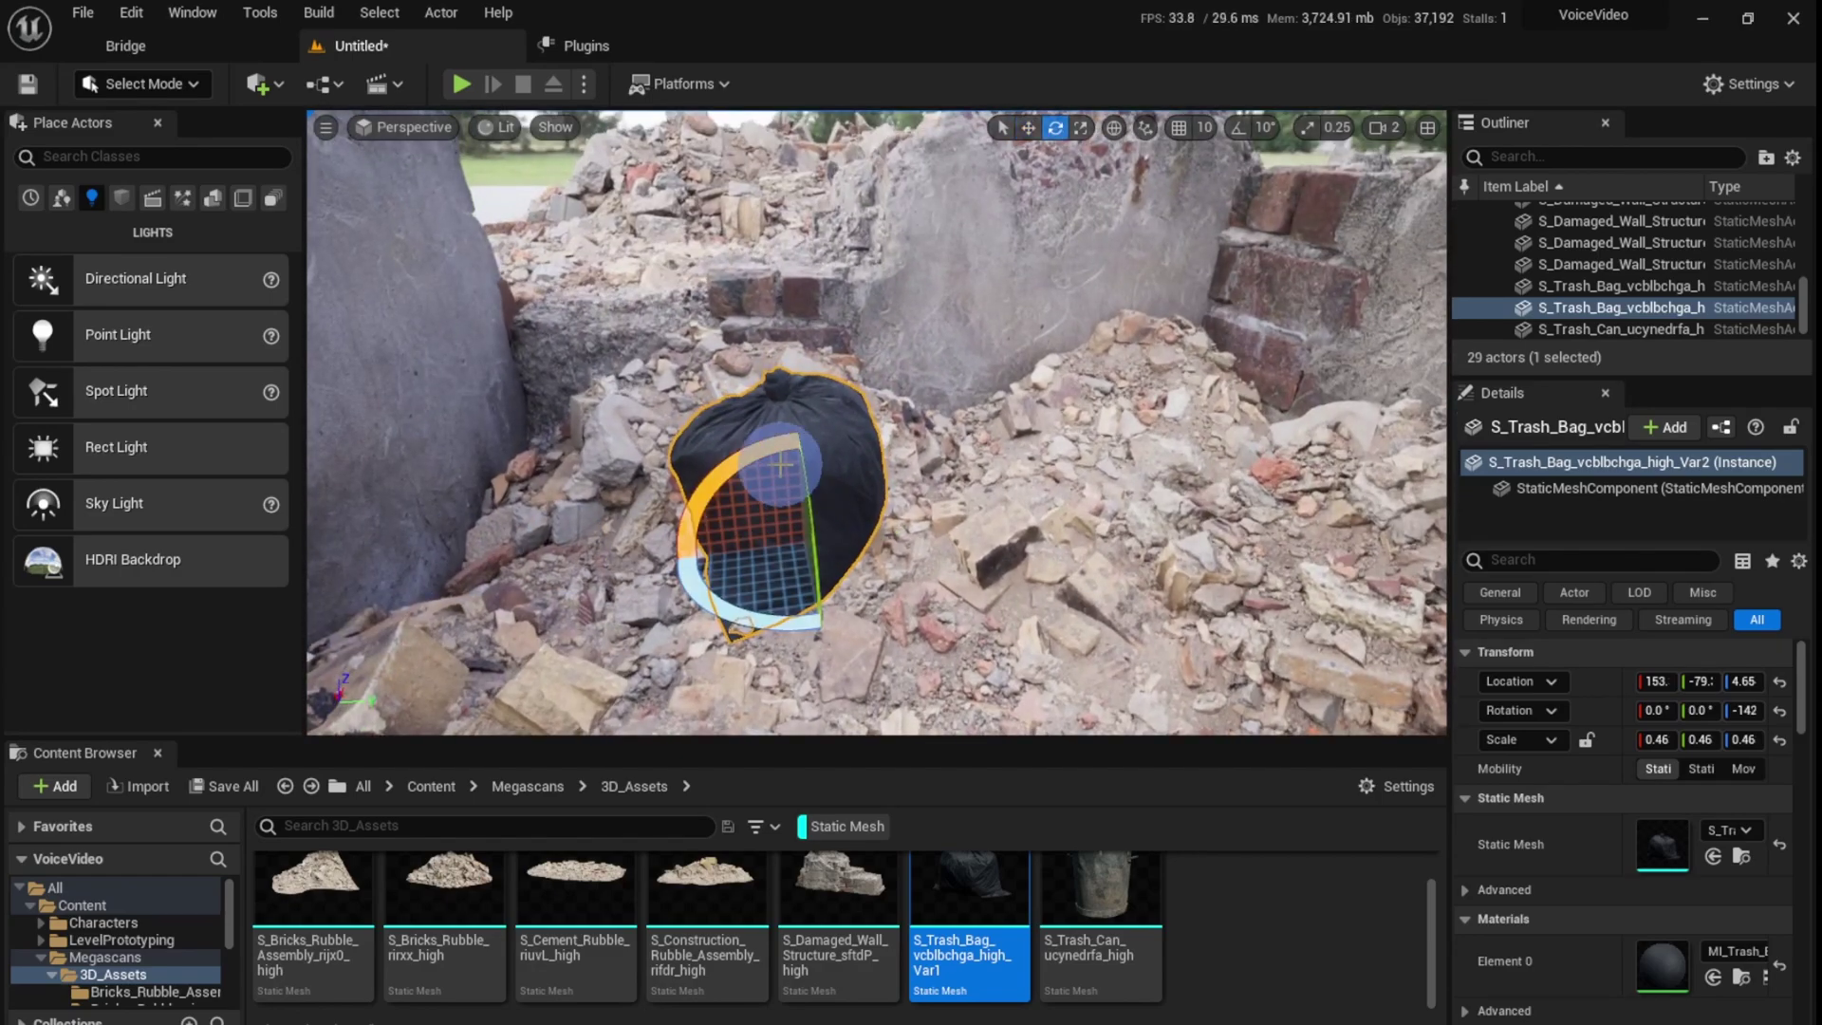
Step: Move the trash bag beside the can at about X 82, Y -60, shrink it to about 0.30 and tilt it against the can
right_click_drag(835, 540, 711, 556)
right_click_drag(1004, 483, 1004, 481)
left_click_drag(1004, 481, 513, 555)
right_click_drag(512, 555, 226, 483)
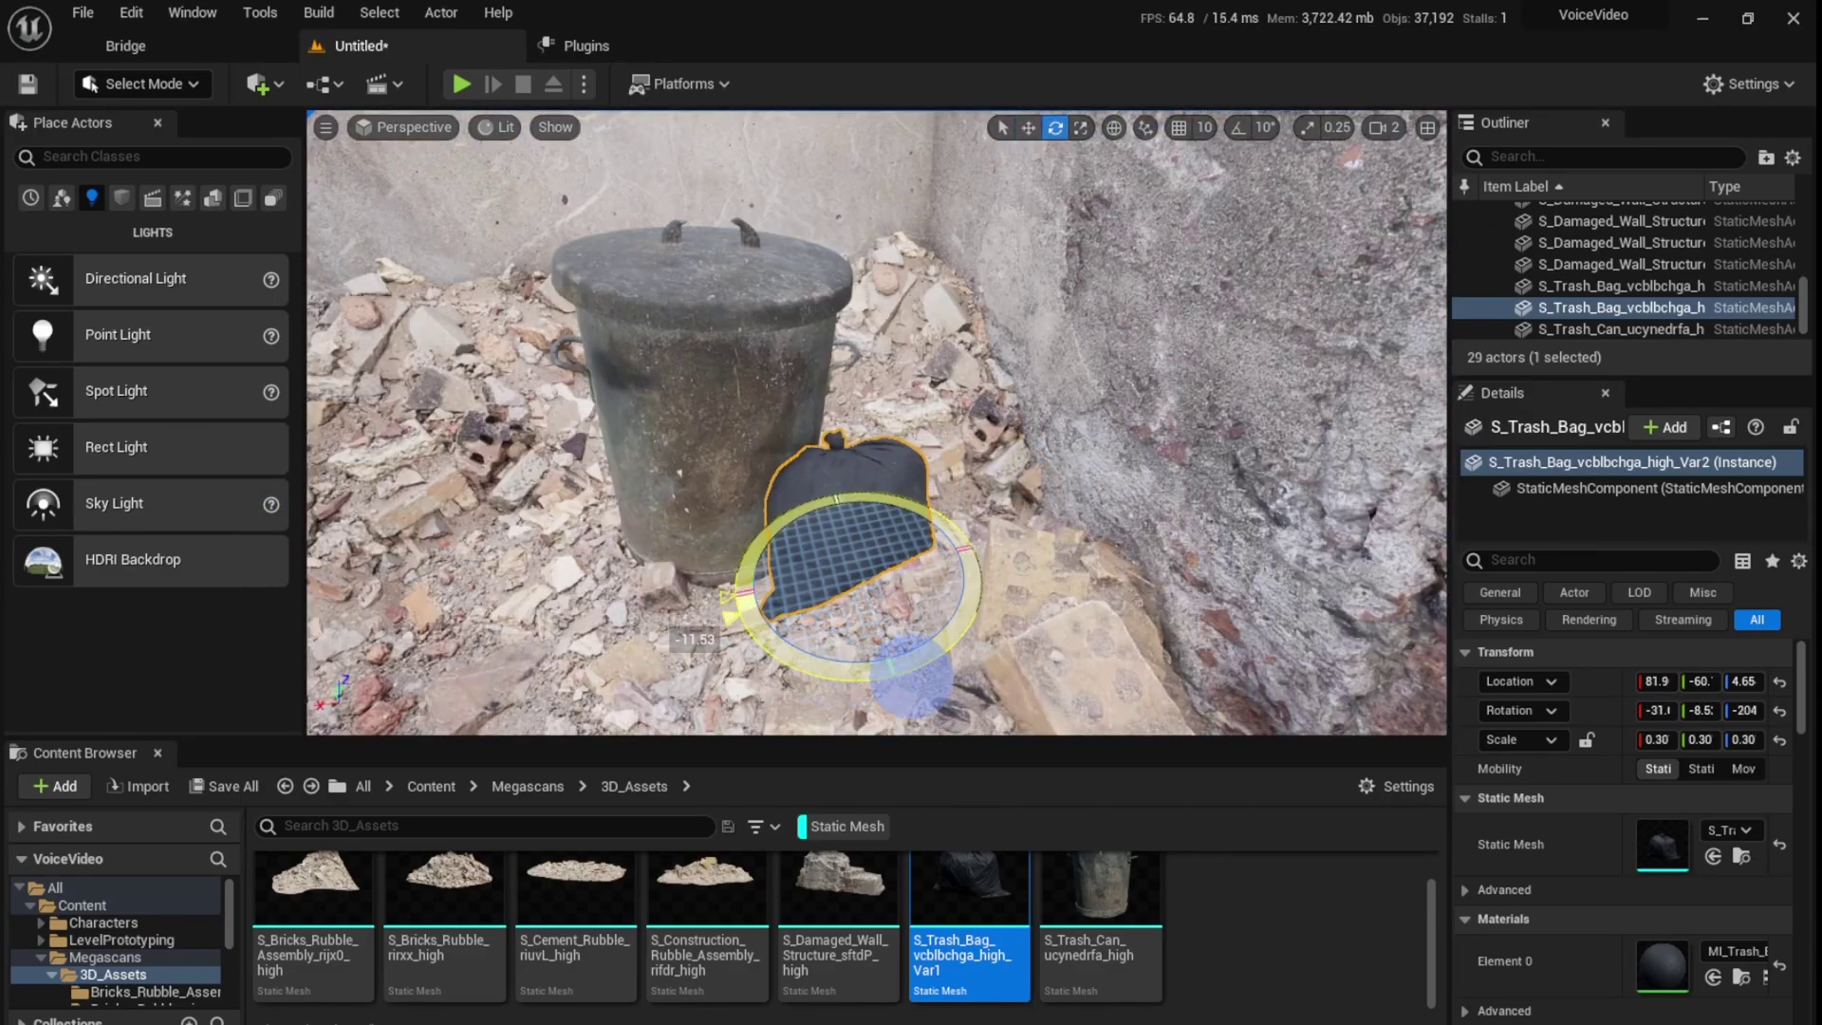
key("Escape")
Step: Duplicate the trash bag across to the opposite wall at about X 152, Y -111 and rotate the copy
right_click_drag(911, 675, 1091, 500)
left_click(1084, 510)
key("r")
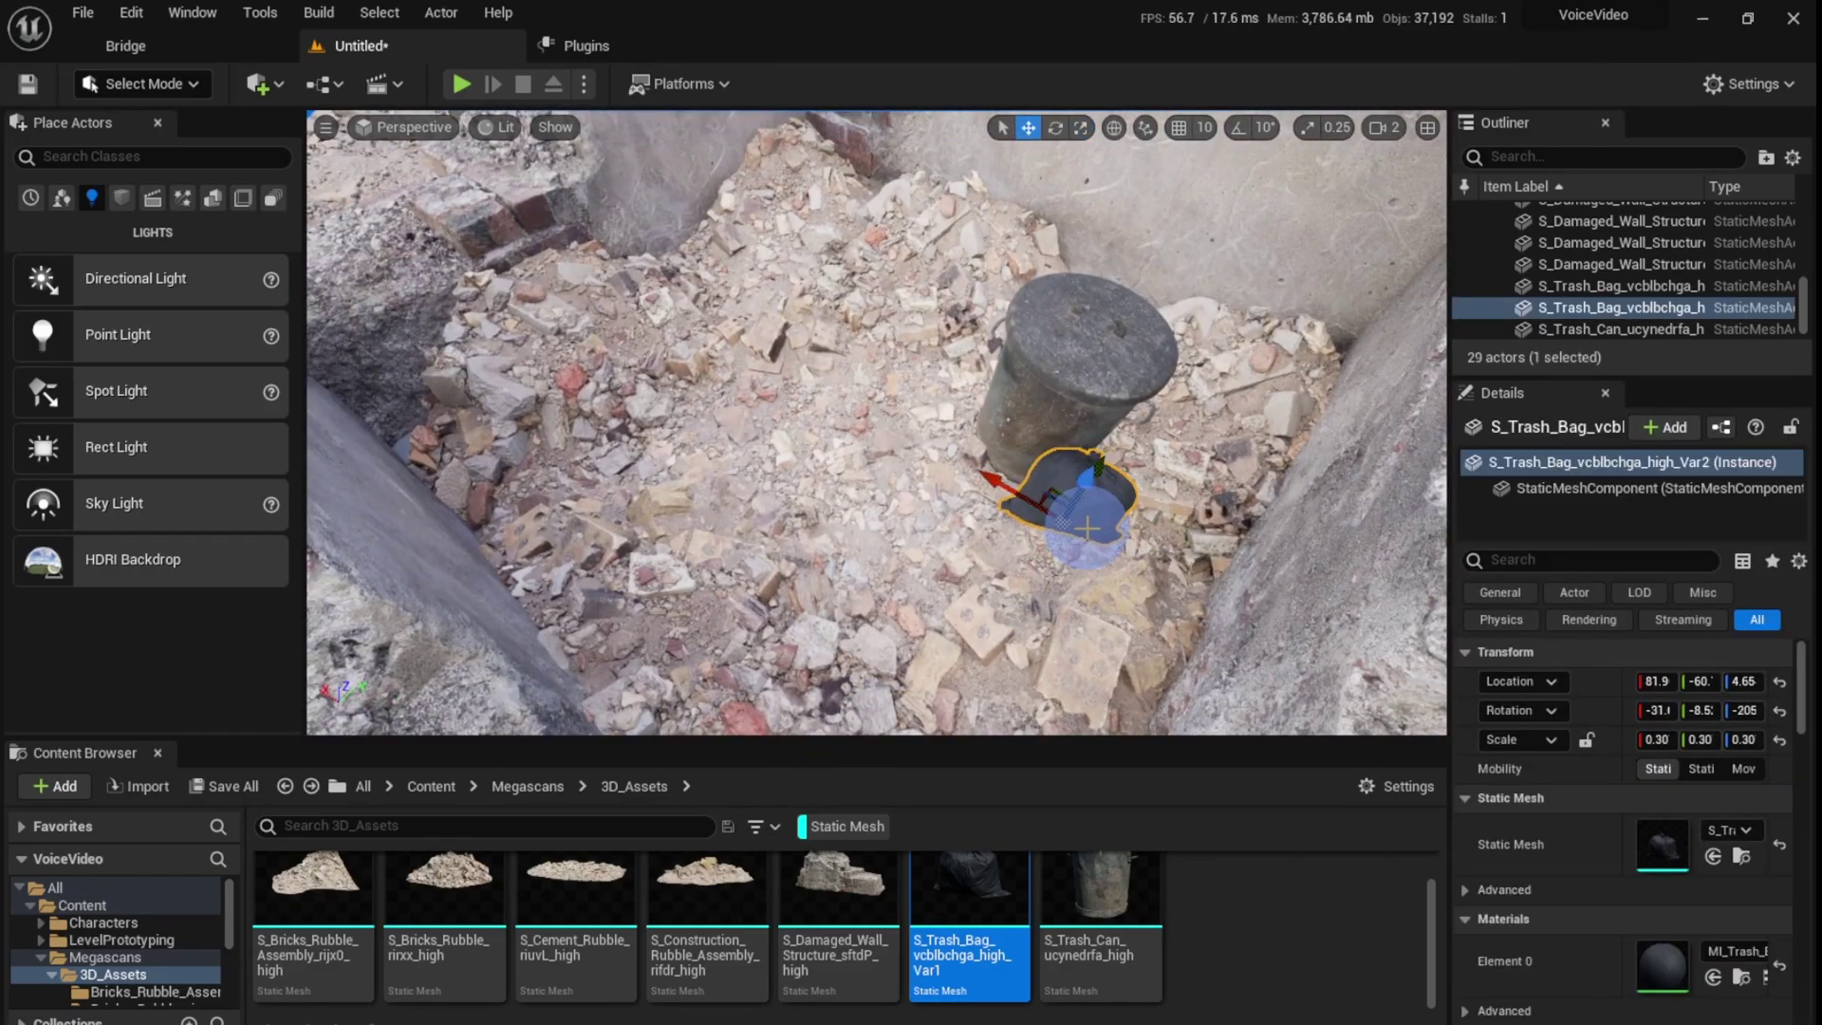
left_click_drag(1057, 485, 531, 472, "alt")
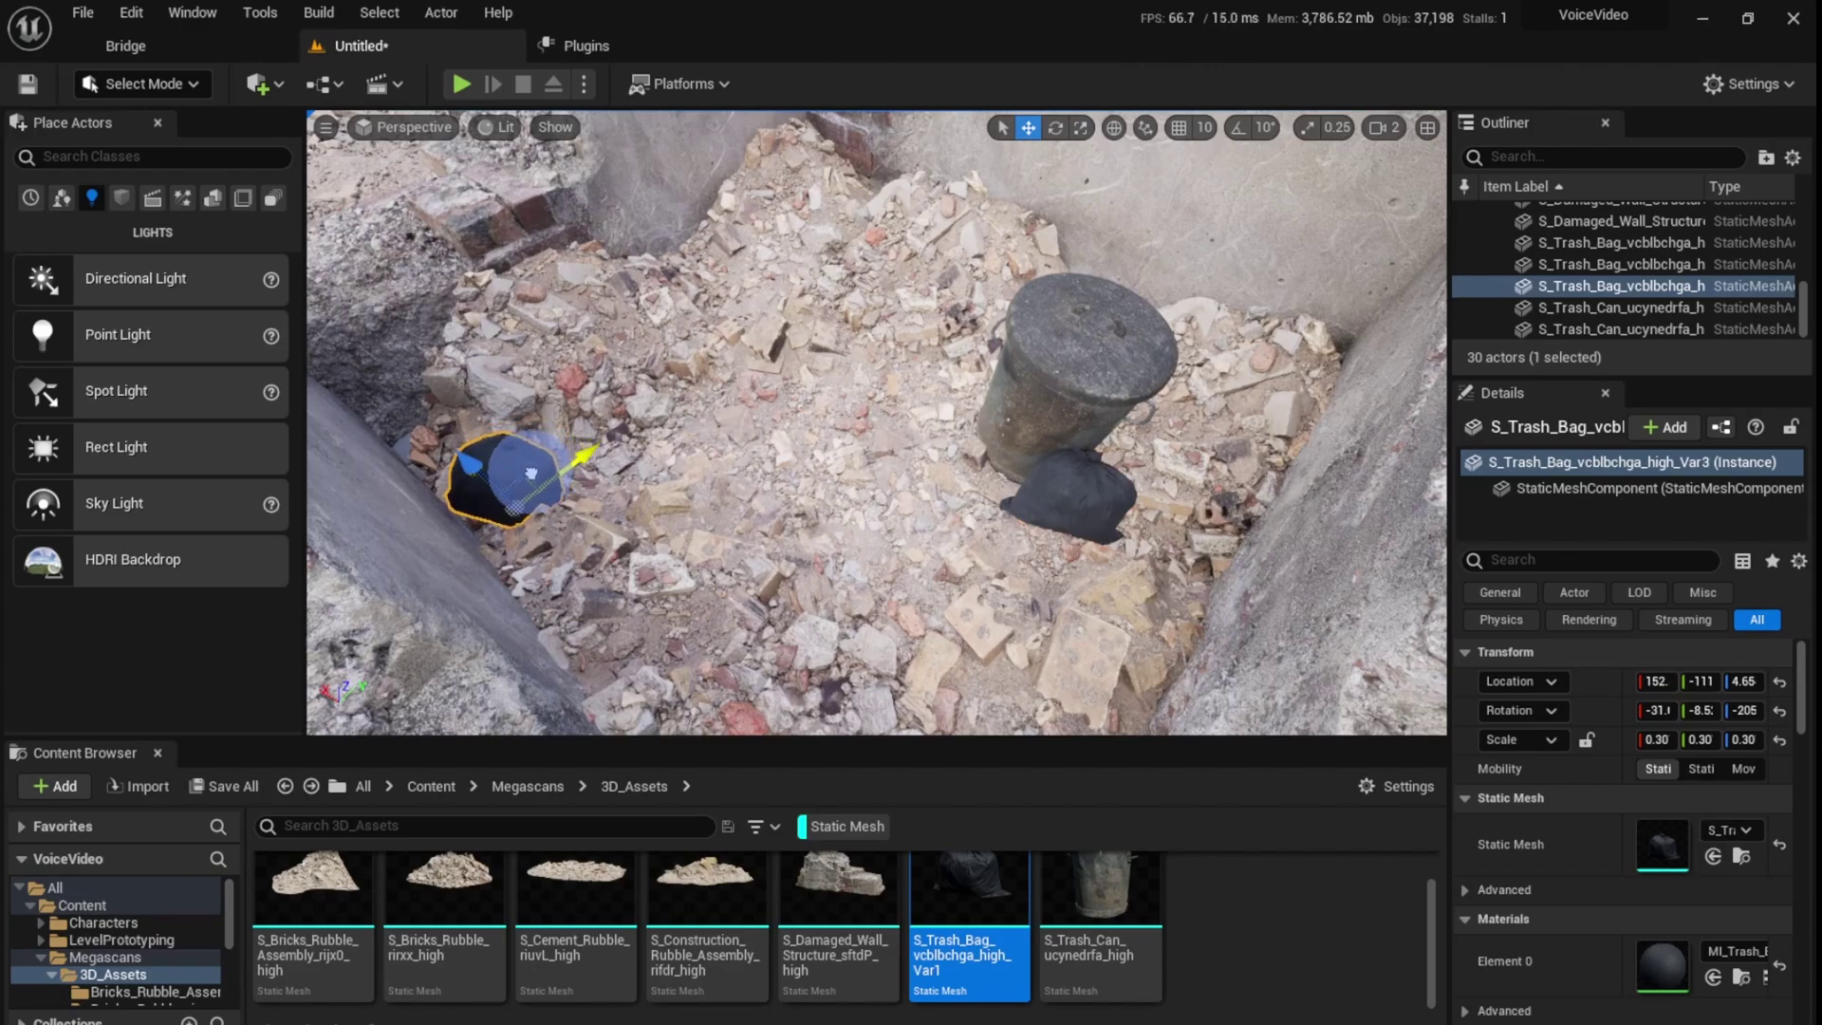
key("e")
left_click_drag(403, 477, 360, 505)
key("Escape")
key("w")
right_click_drag(607, 531, 612, 454)
Step: Open the trash bag's material instance MI_Trash_Bag_vcblbchga_8K and place its editor so the bag in the scene stays visible
left_click(835, 826)
right_click_drag(1246, 586, 1119, 617)
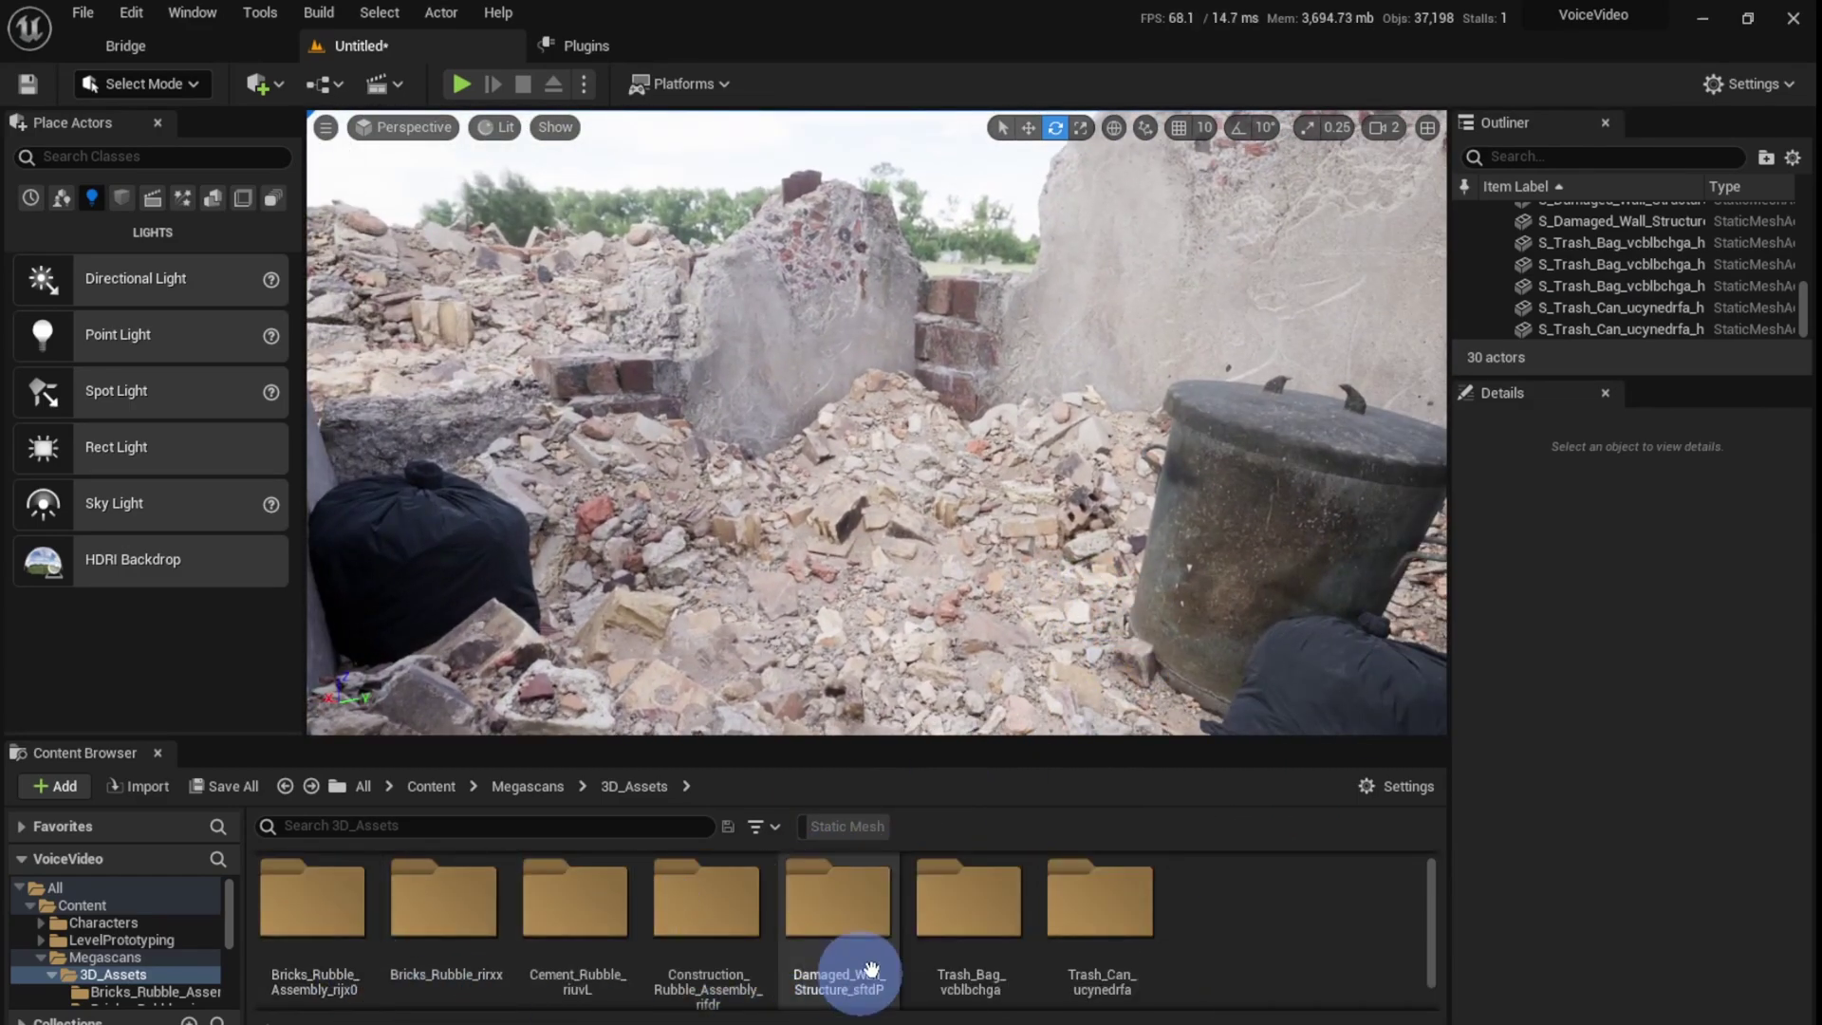
double_click(970, 902)
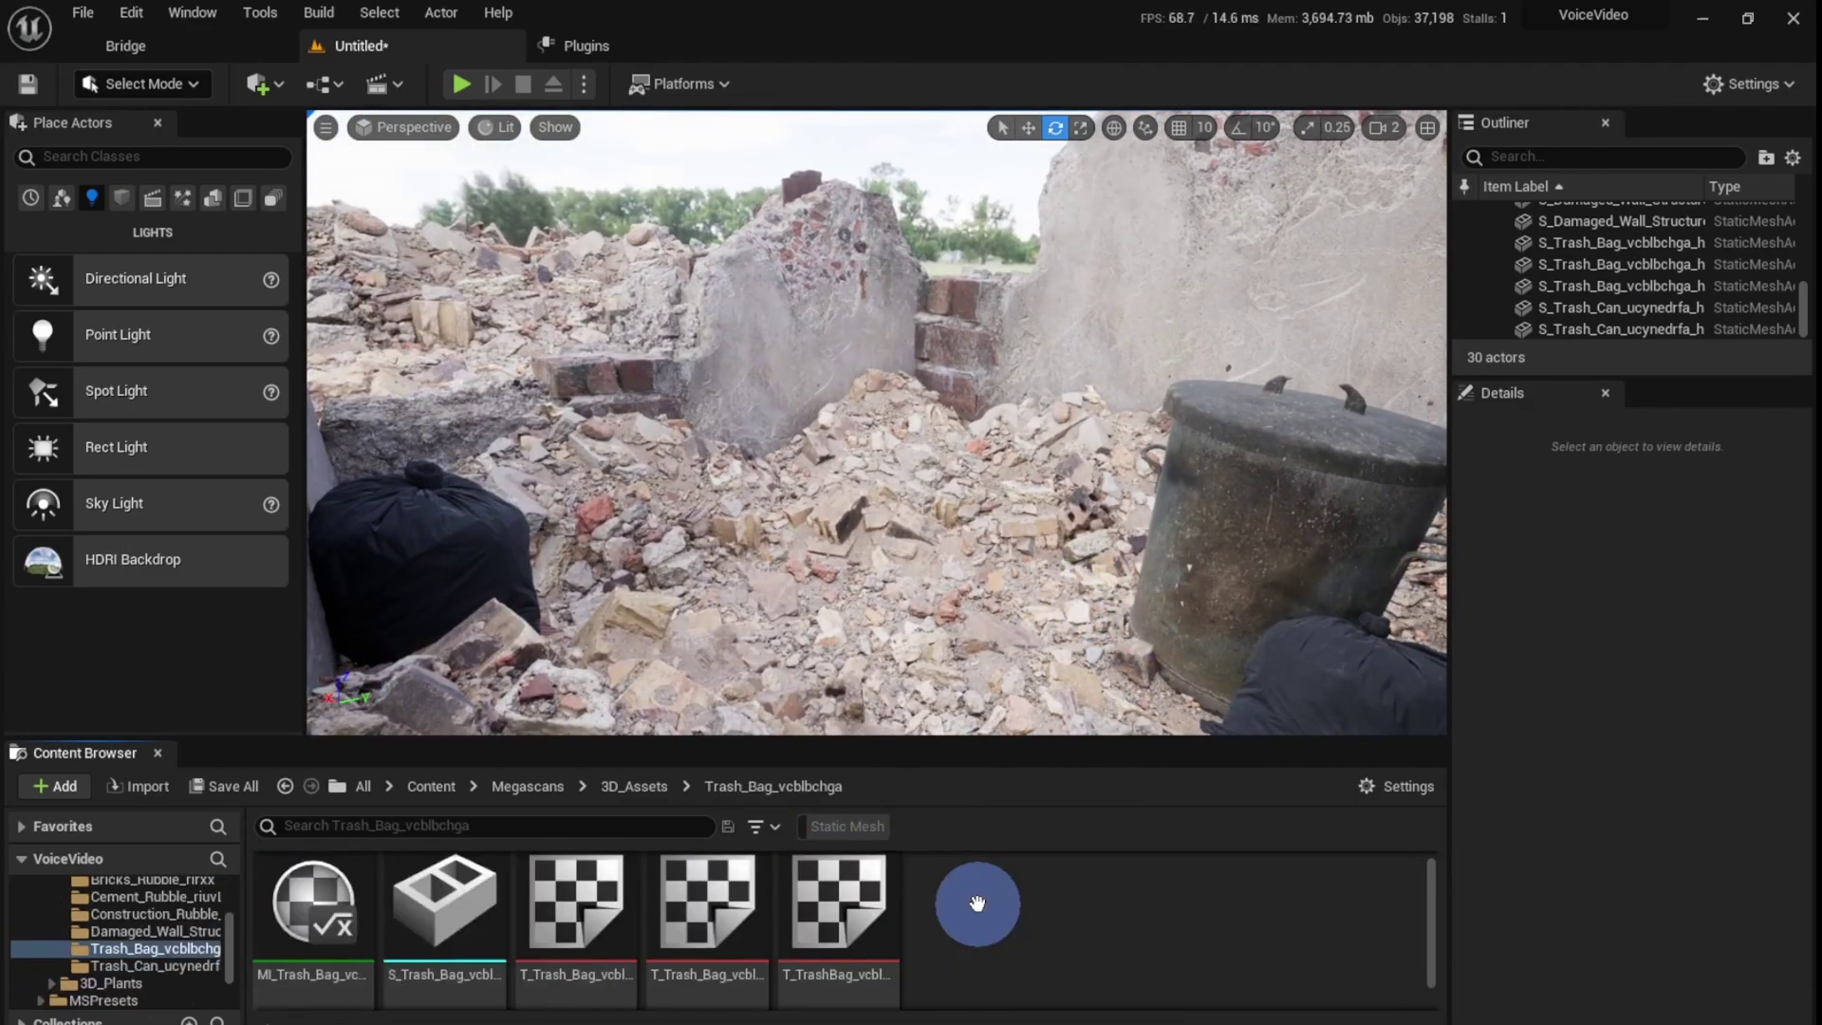
double_click(345, 922)
left_click_drag(663, 70, 582, 141)
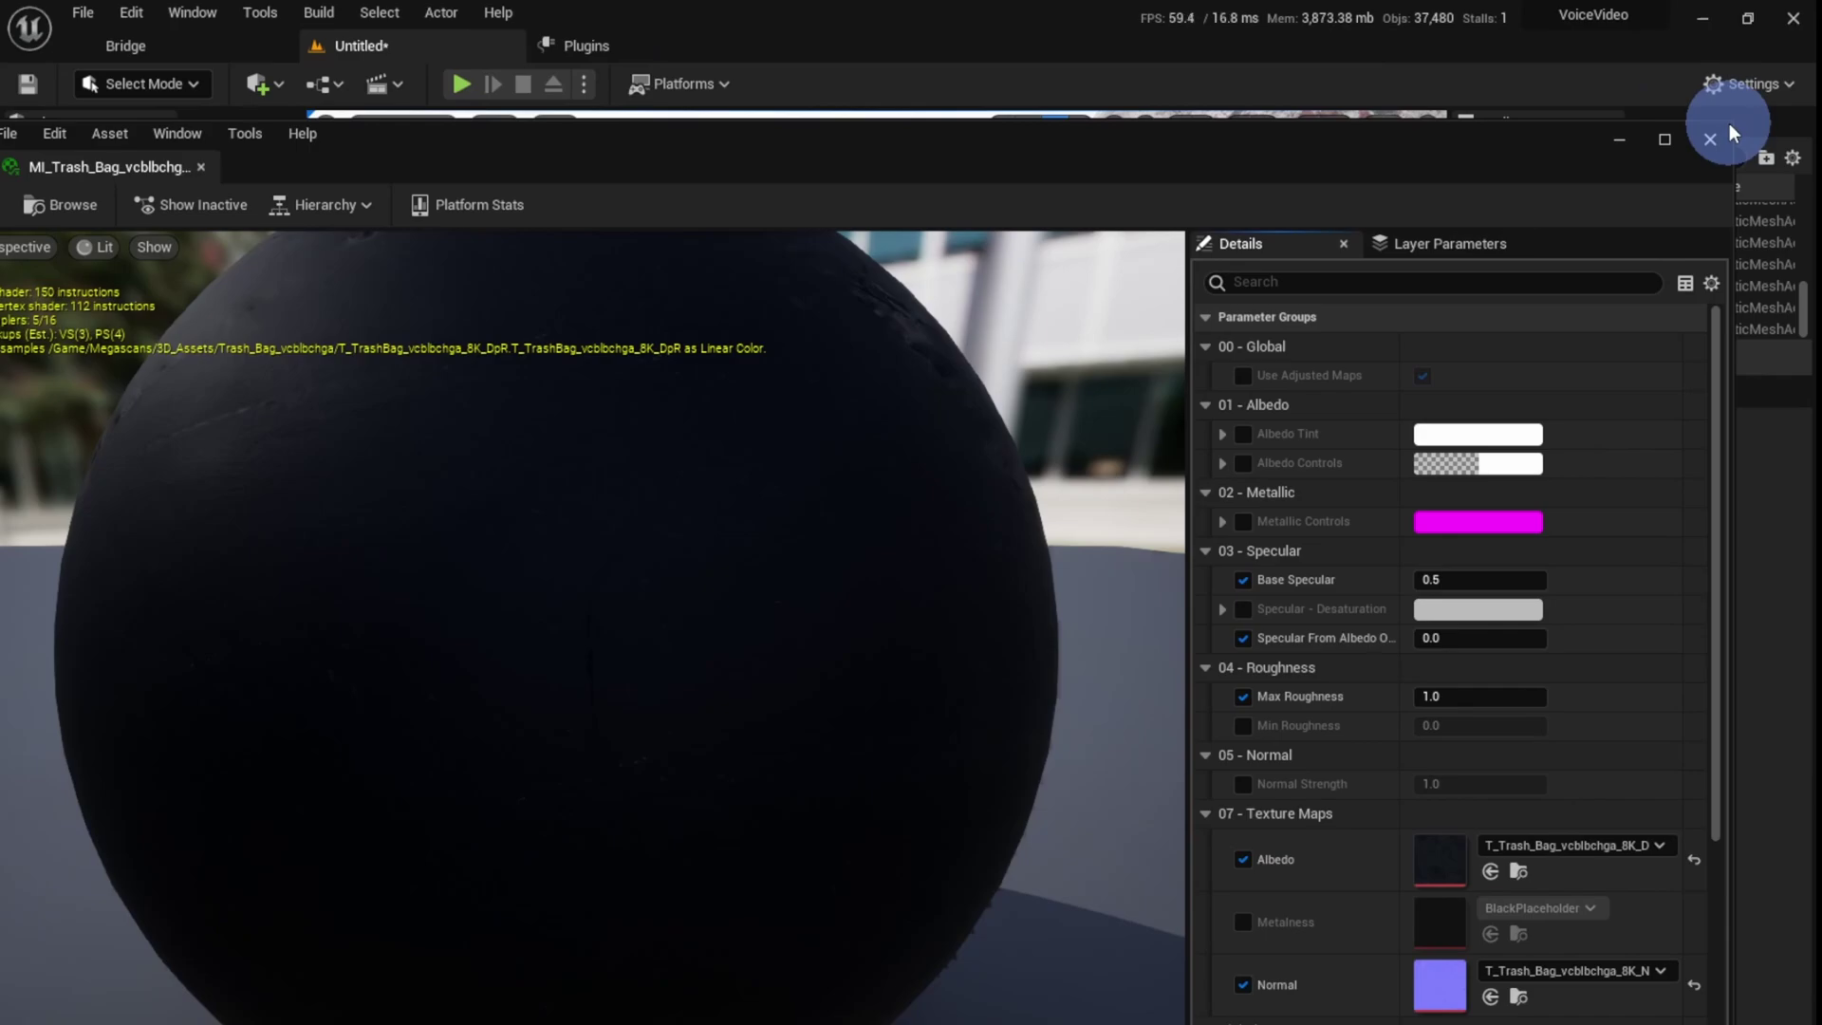
left_click_drag(1729, 123, 533, 197)
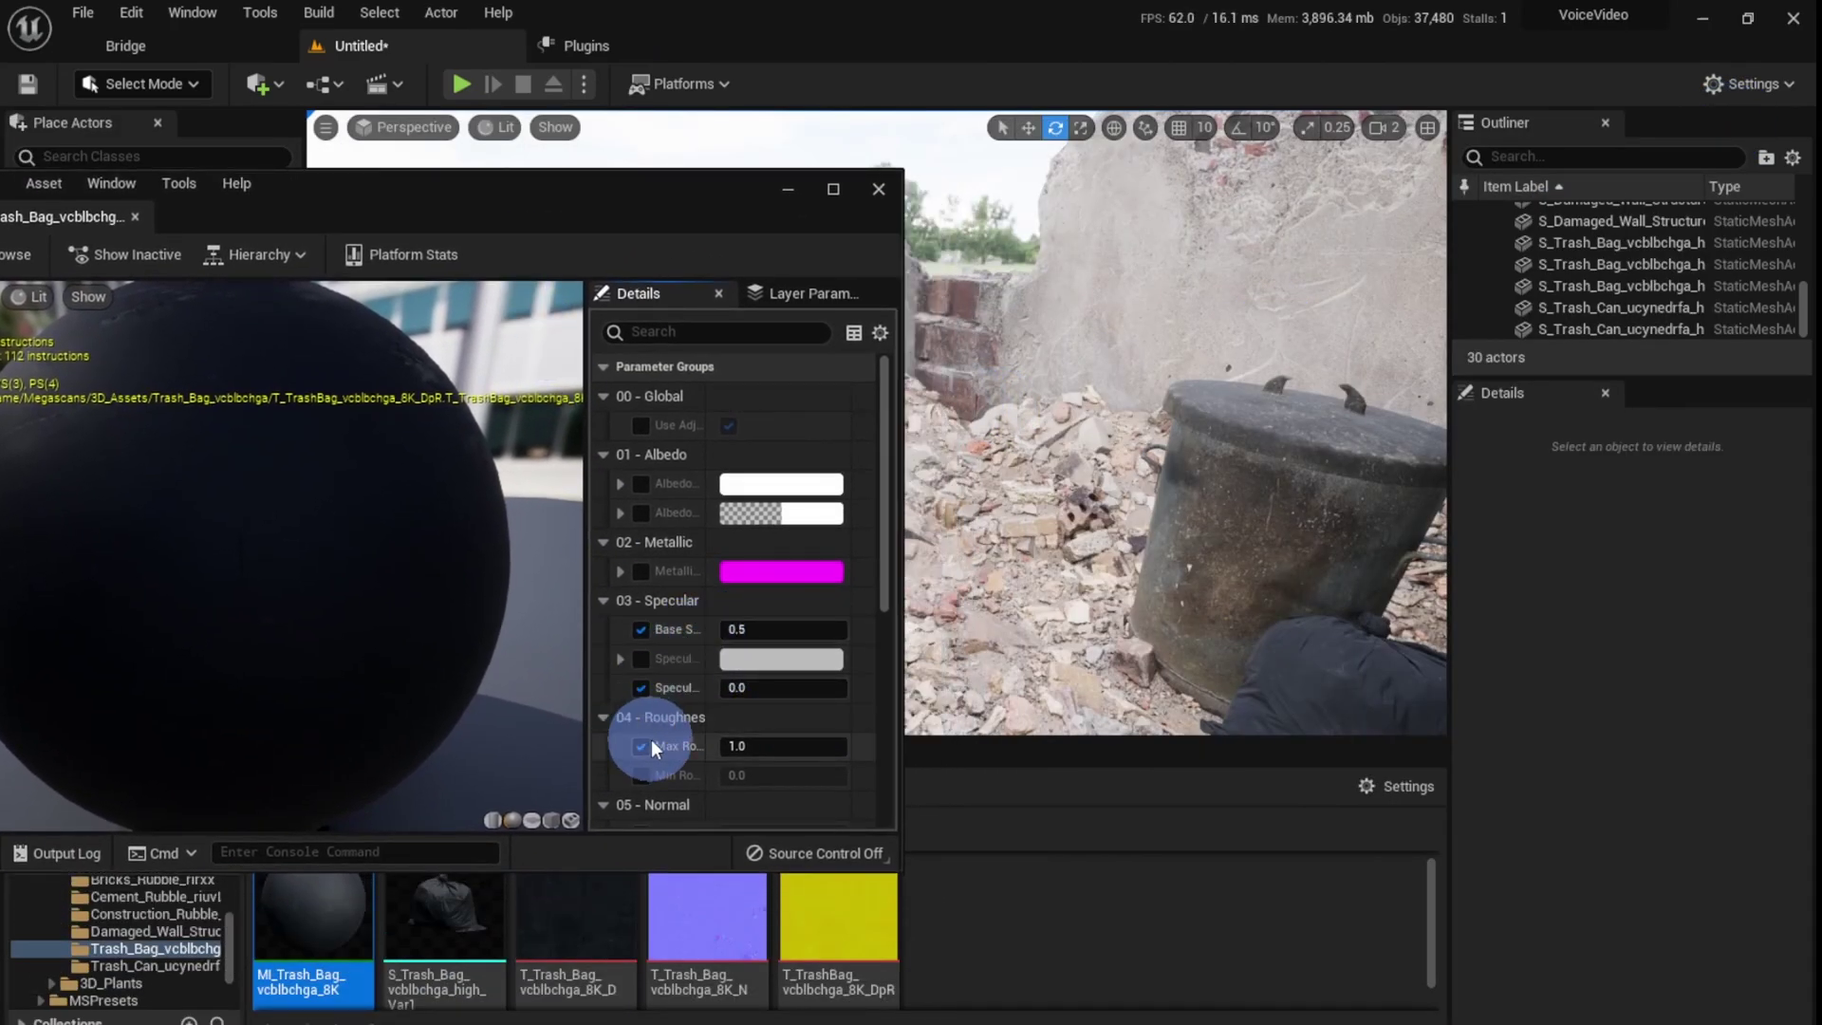
Step: Lower the trash bag material's Max Roughness to about 0.49 and close the material editor
scroll(651, 735, "down", 1)
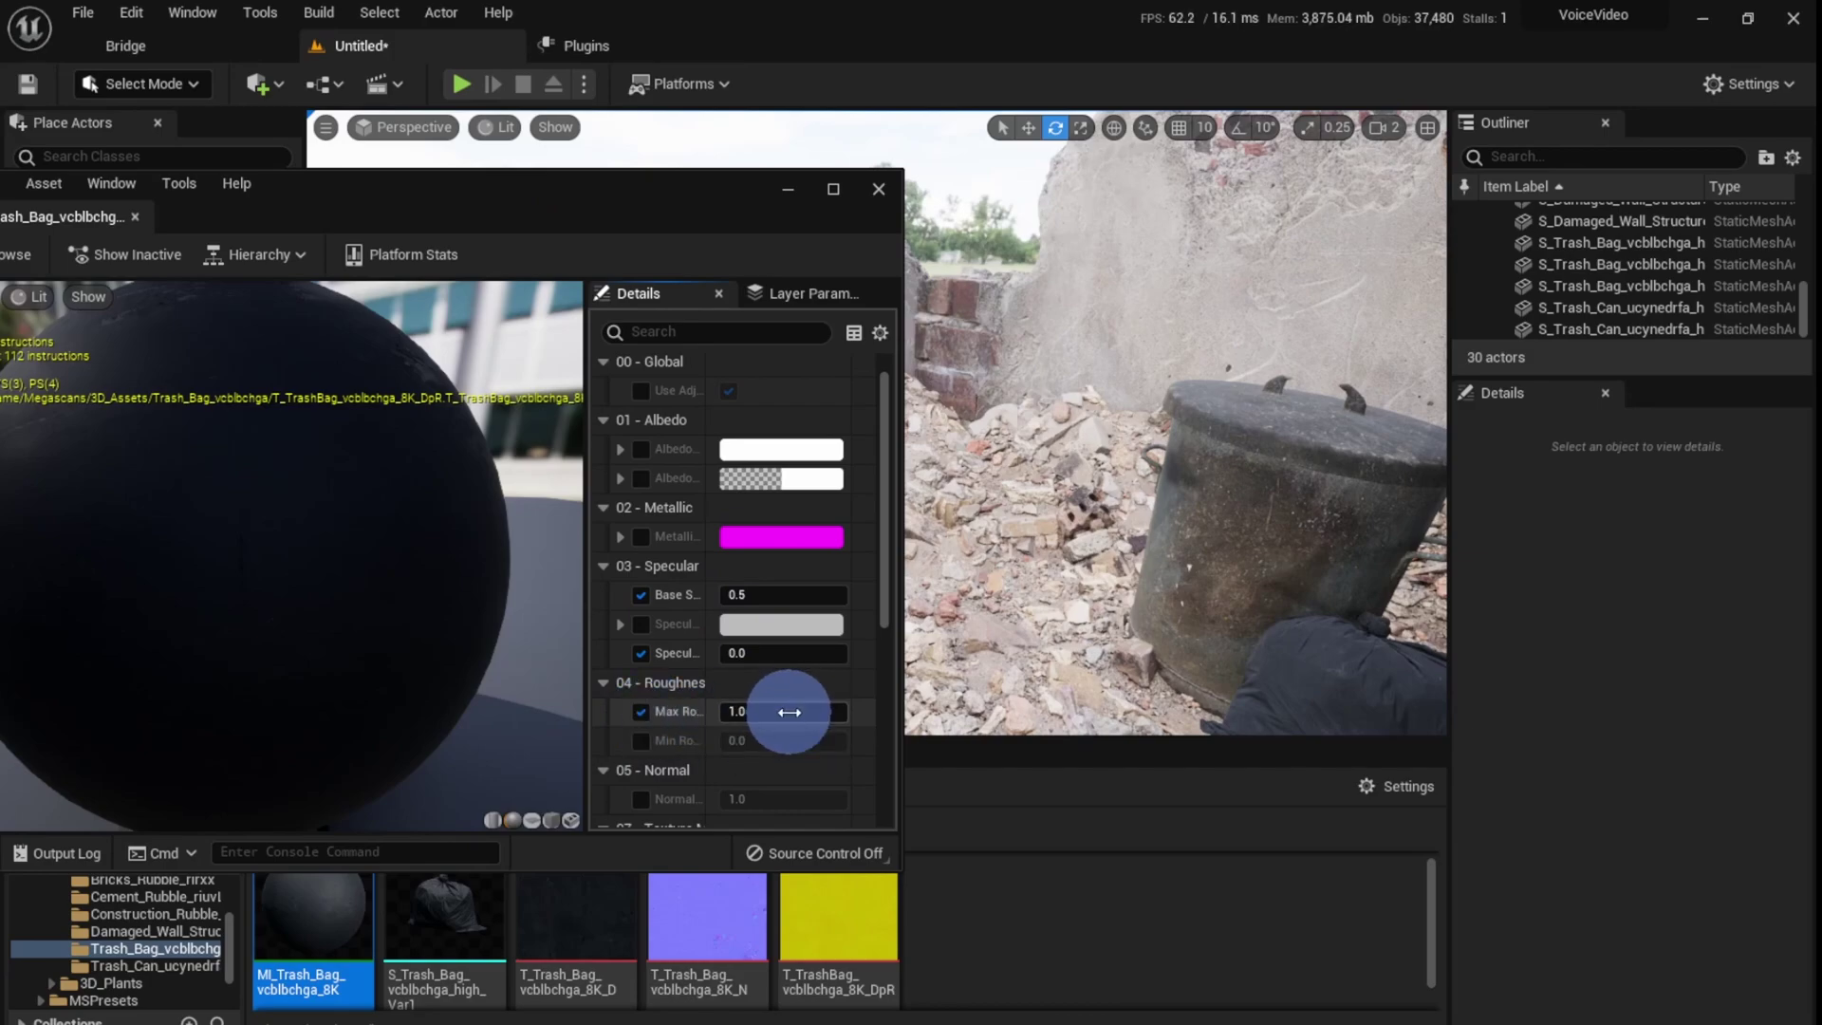
left_click_drag(788, 712, 756, 714)
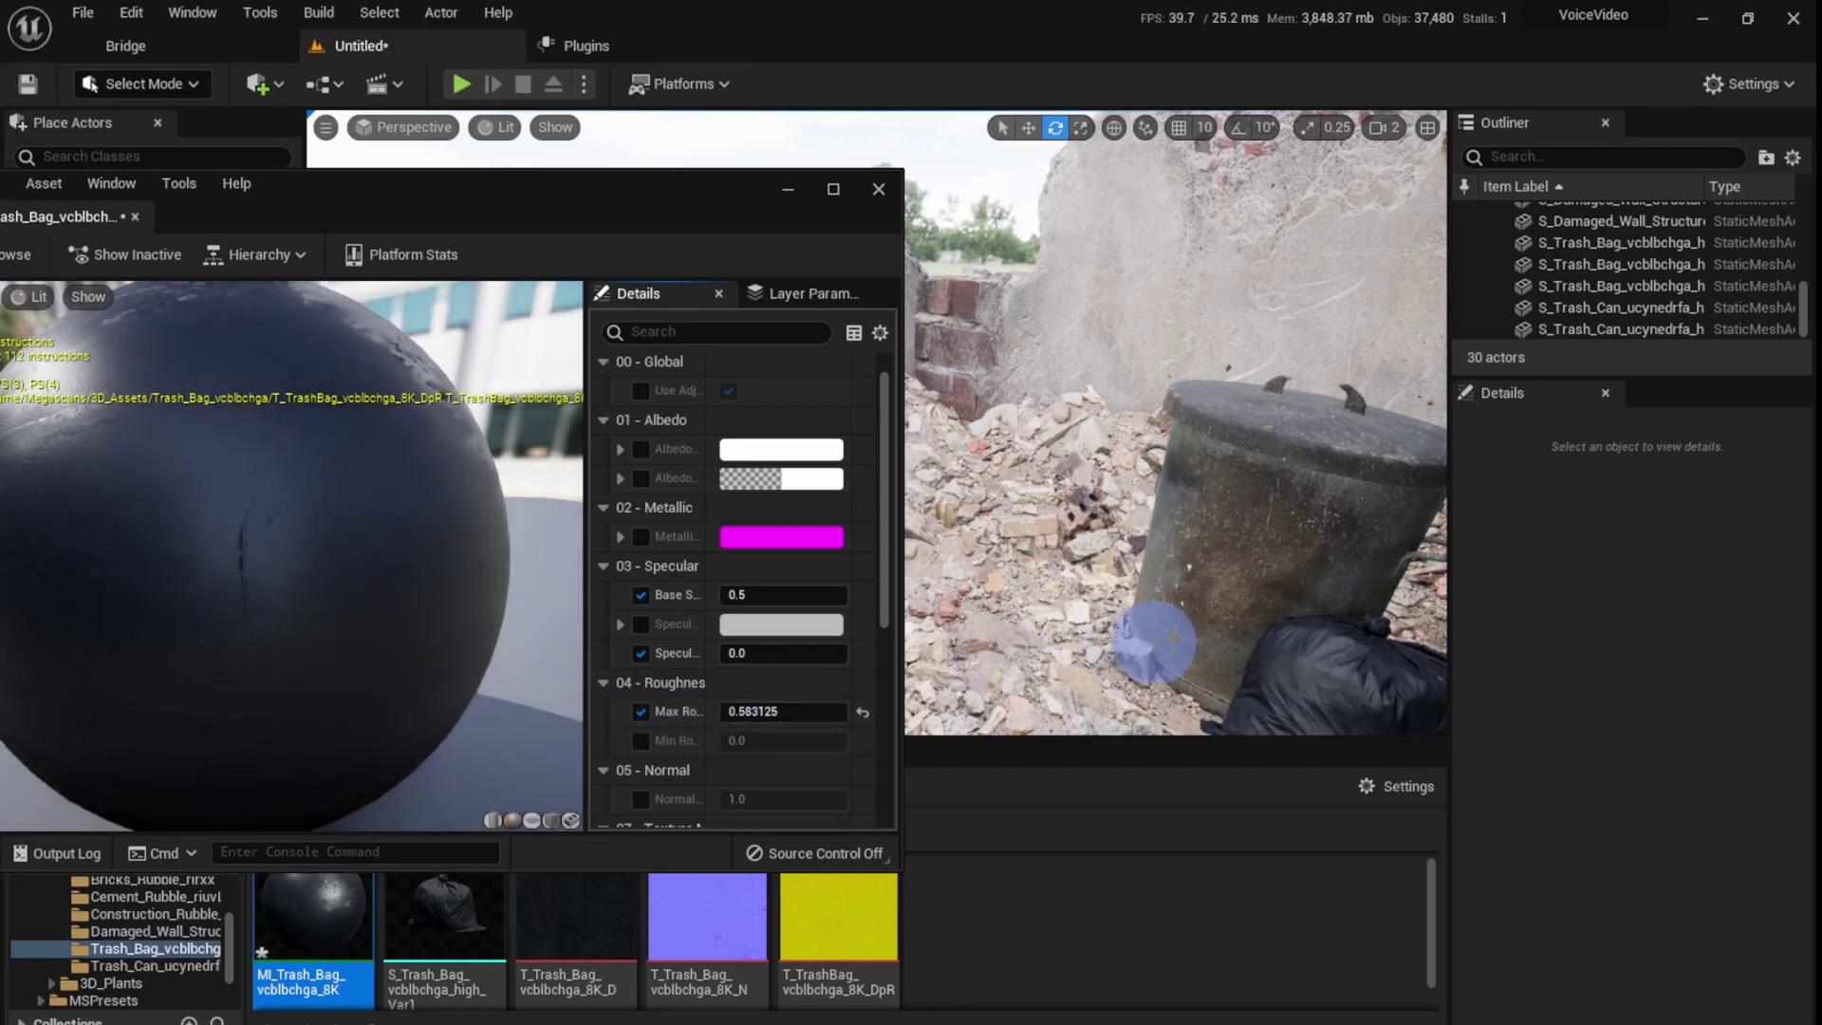
right_click_drag(1157, 641, 1091, 644)
left_click_drag(1091, 645, 997, 764)
mouse_move(821, 712)
left_mouse_down()
mouse_move(772, 711)
mouse_move(810, 710)
left_mouse_up()
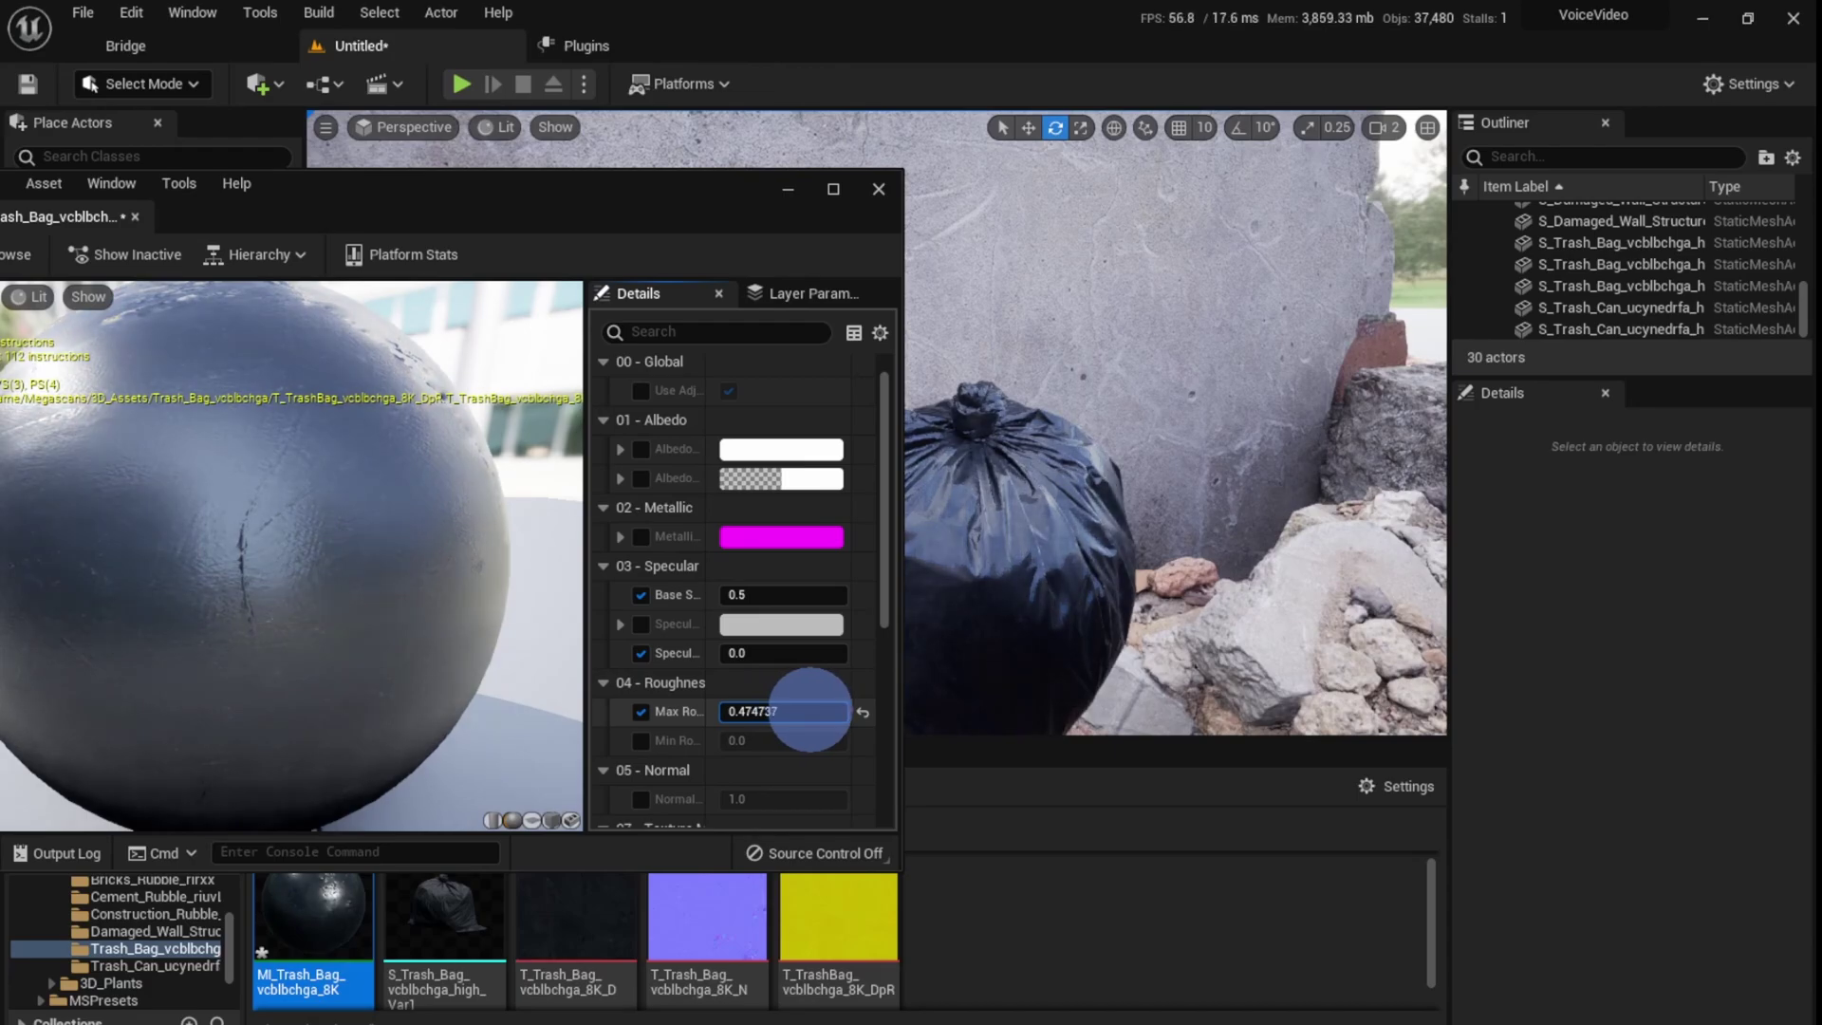
right_click_drag(1180, 570, 1501, 577)
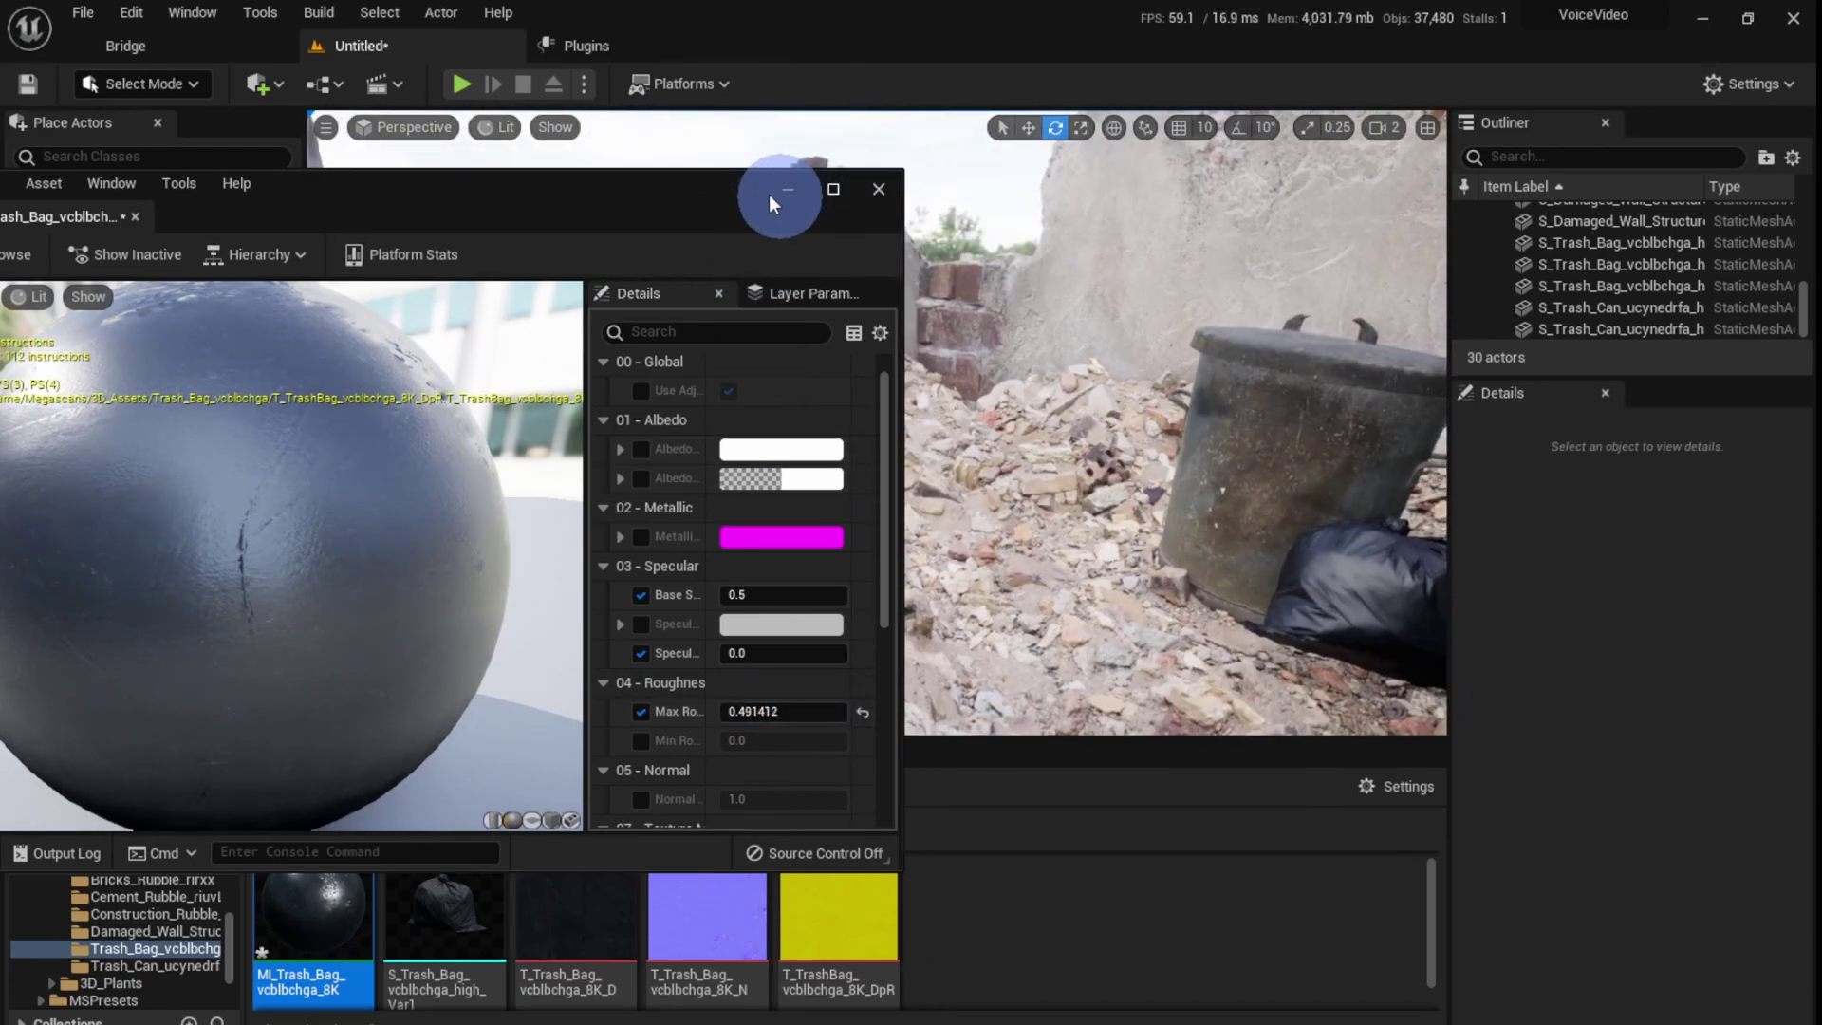
left_click_drag(759, 195, 1215, 179)
left_click(1349, 175)
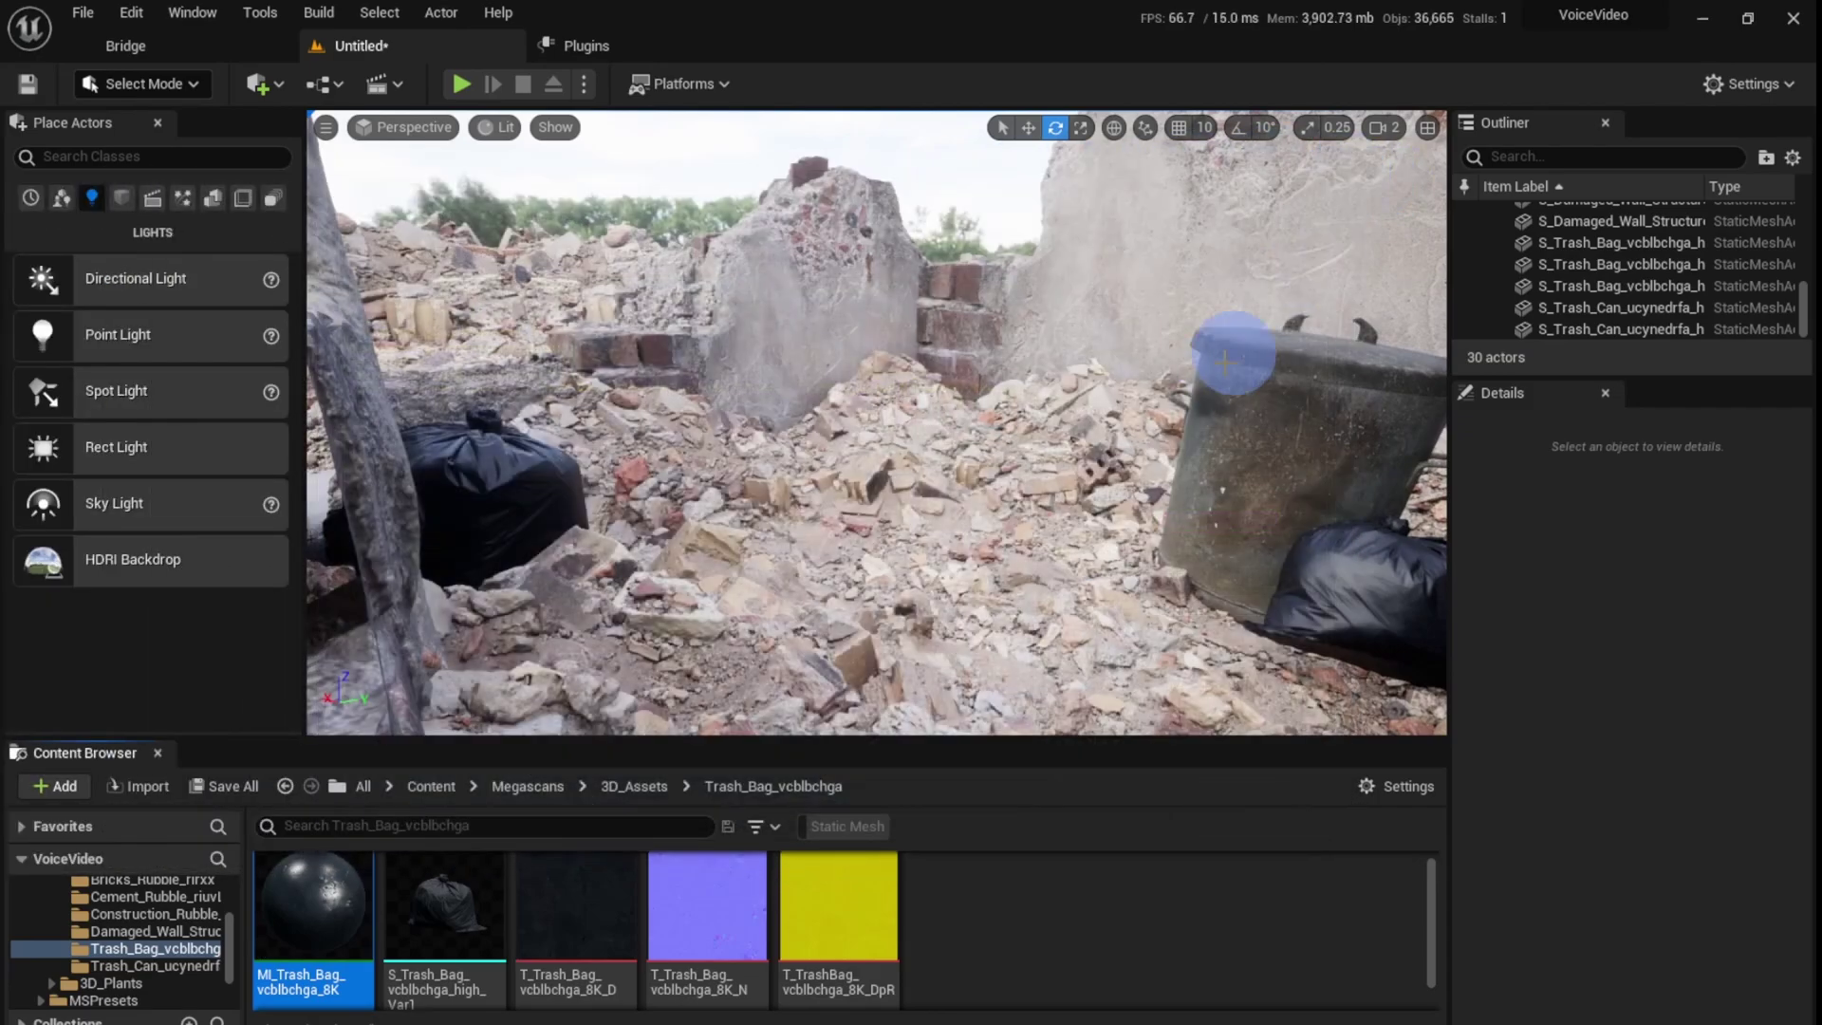
Step: Rotate the trash bag beside the can to about -14° around X, -0.3° around Y and -206° around Z
right_click_drag(1224, 357, 1163, 474)
left_click(1161, 389)
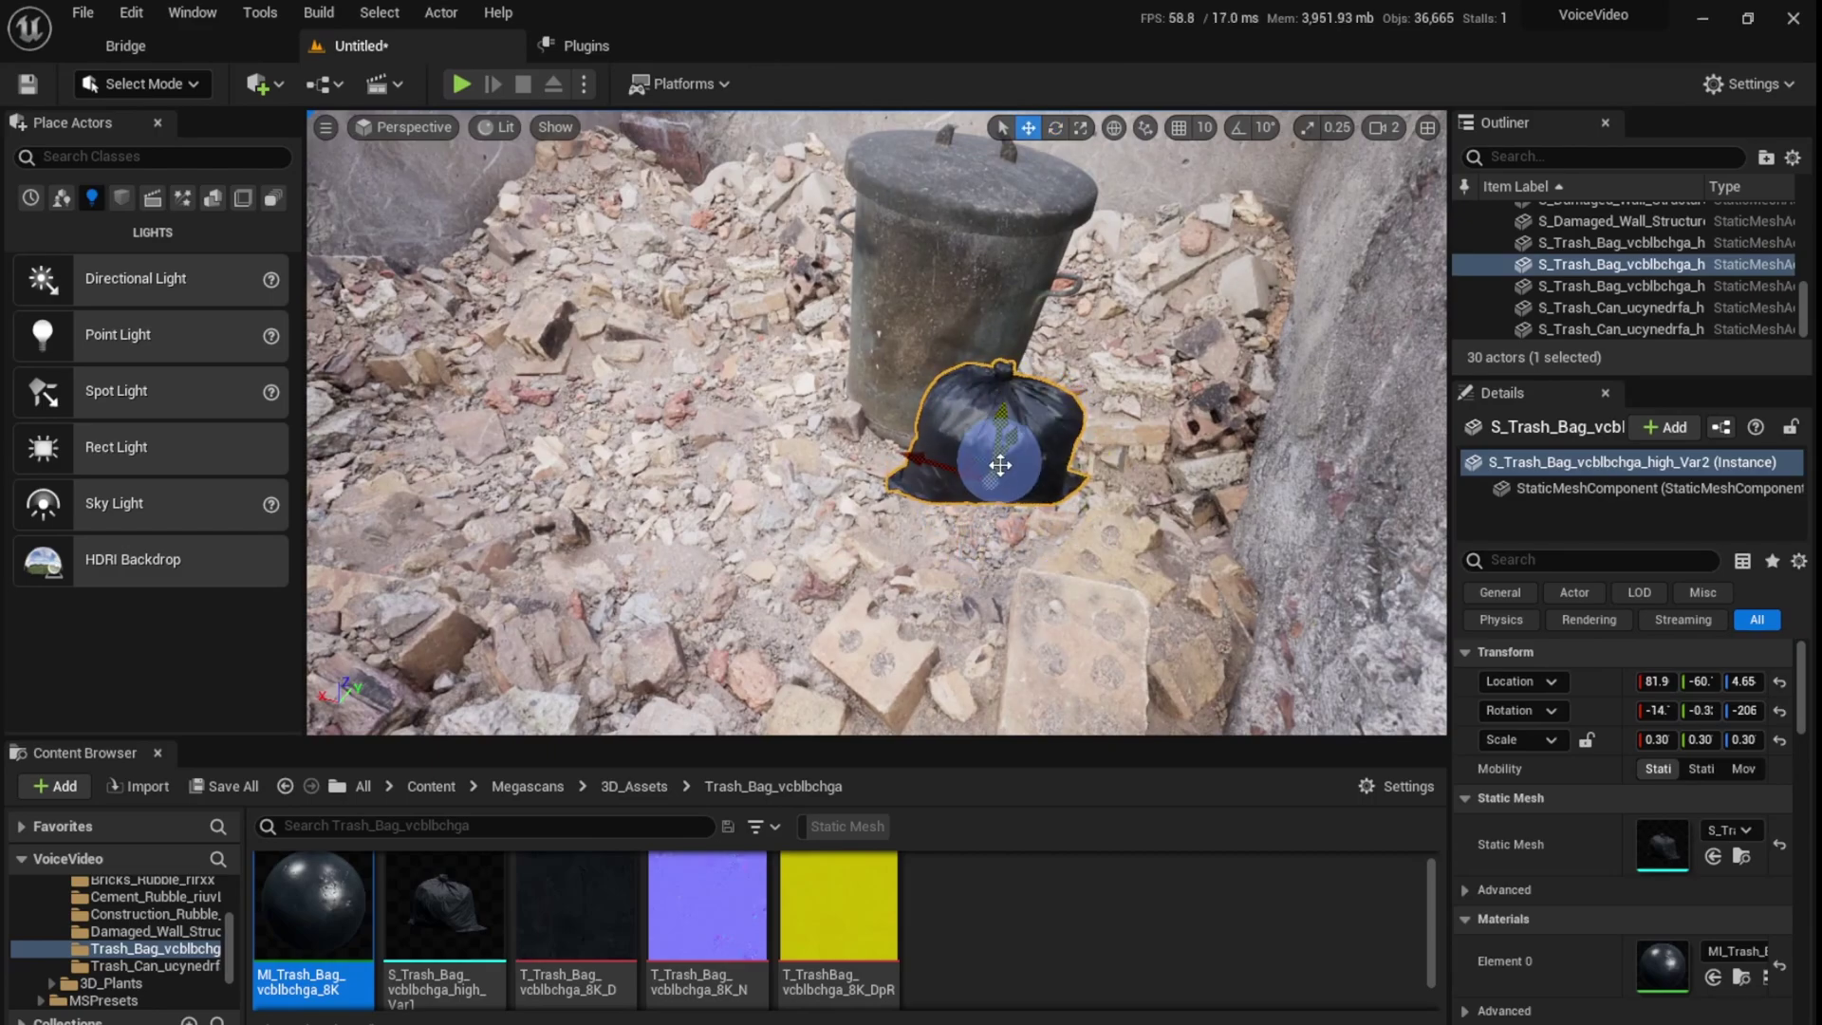
right_click_drag(975, 449, 1055, 533)
left_click_drag(873, 465, 996, 352)
key("e")
key("Escape")
Step: Assign the belfast_sunset_4k texture as the HDRI Backdrop's cubemap
right_click_drag(993, 413, 906, 357)
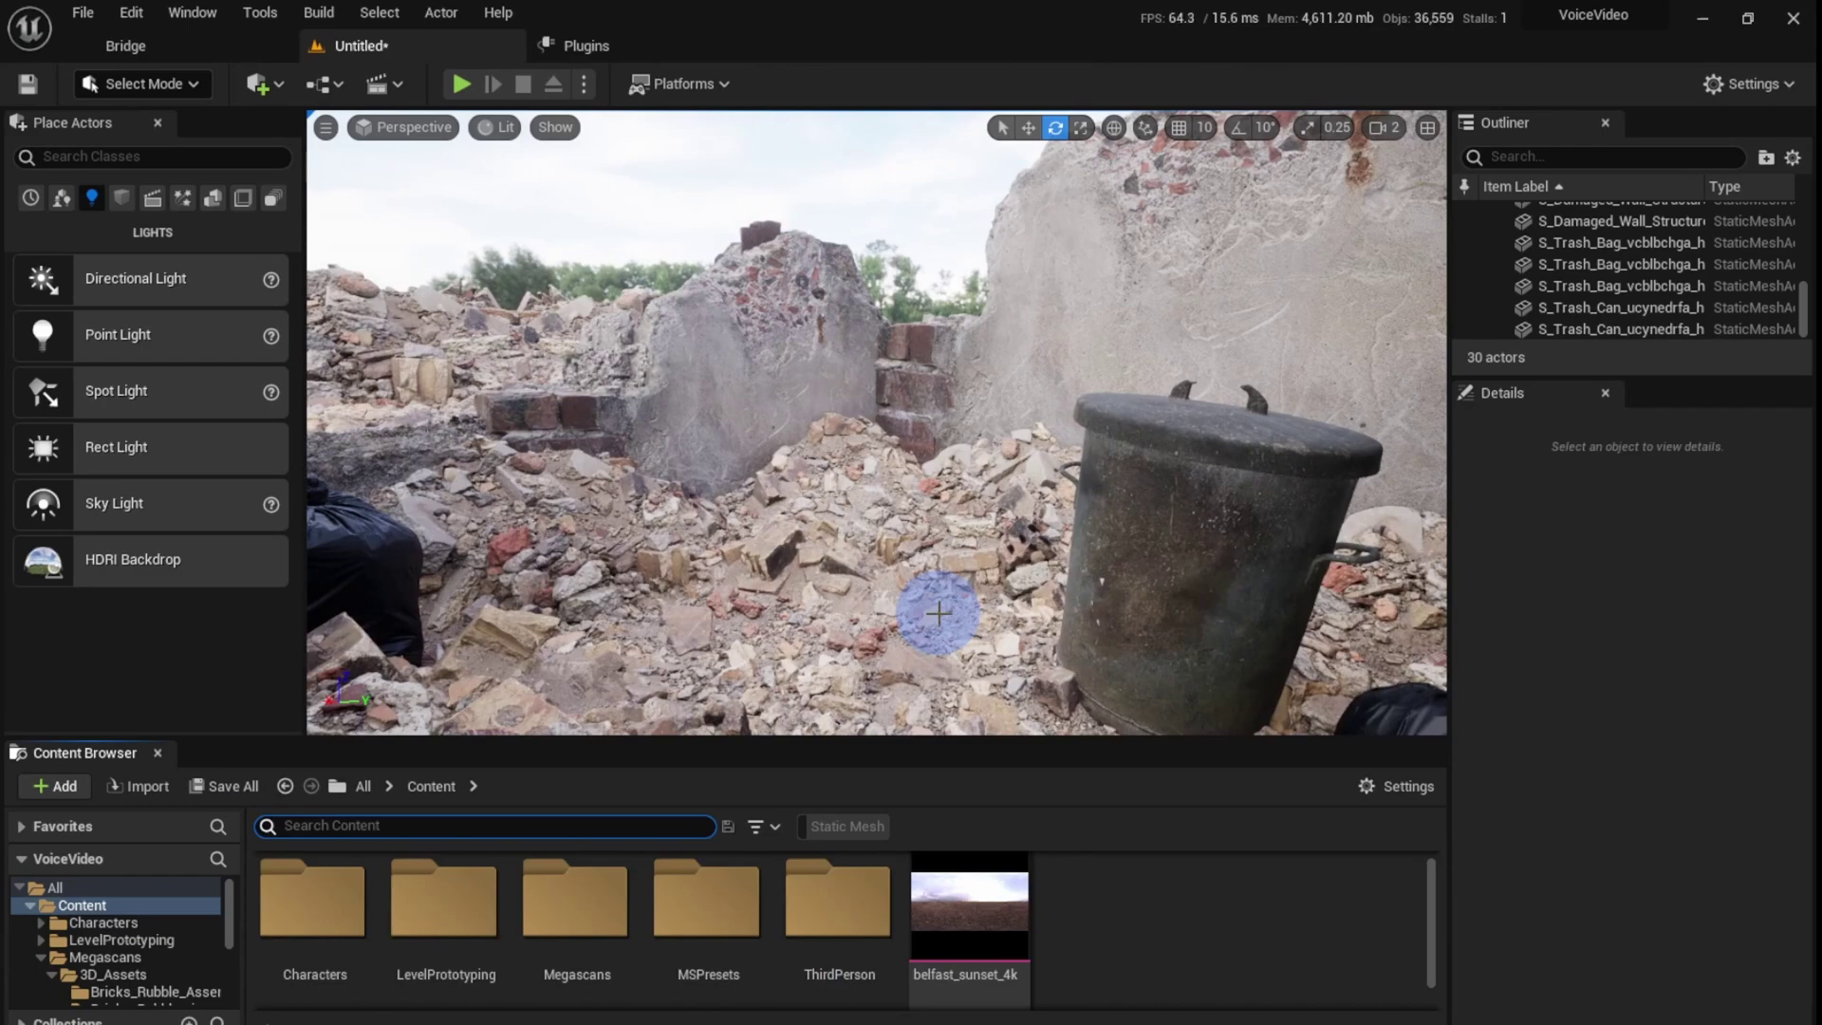
mouse_move(980, 926)
scroll(978, 911, "up", 1)
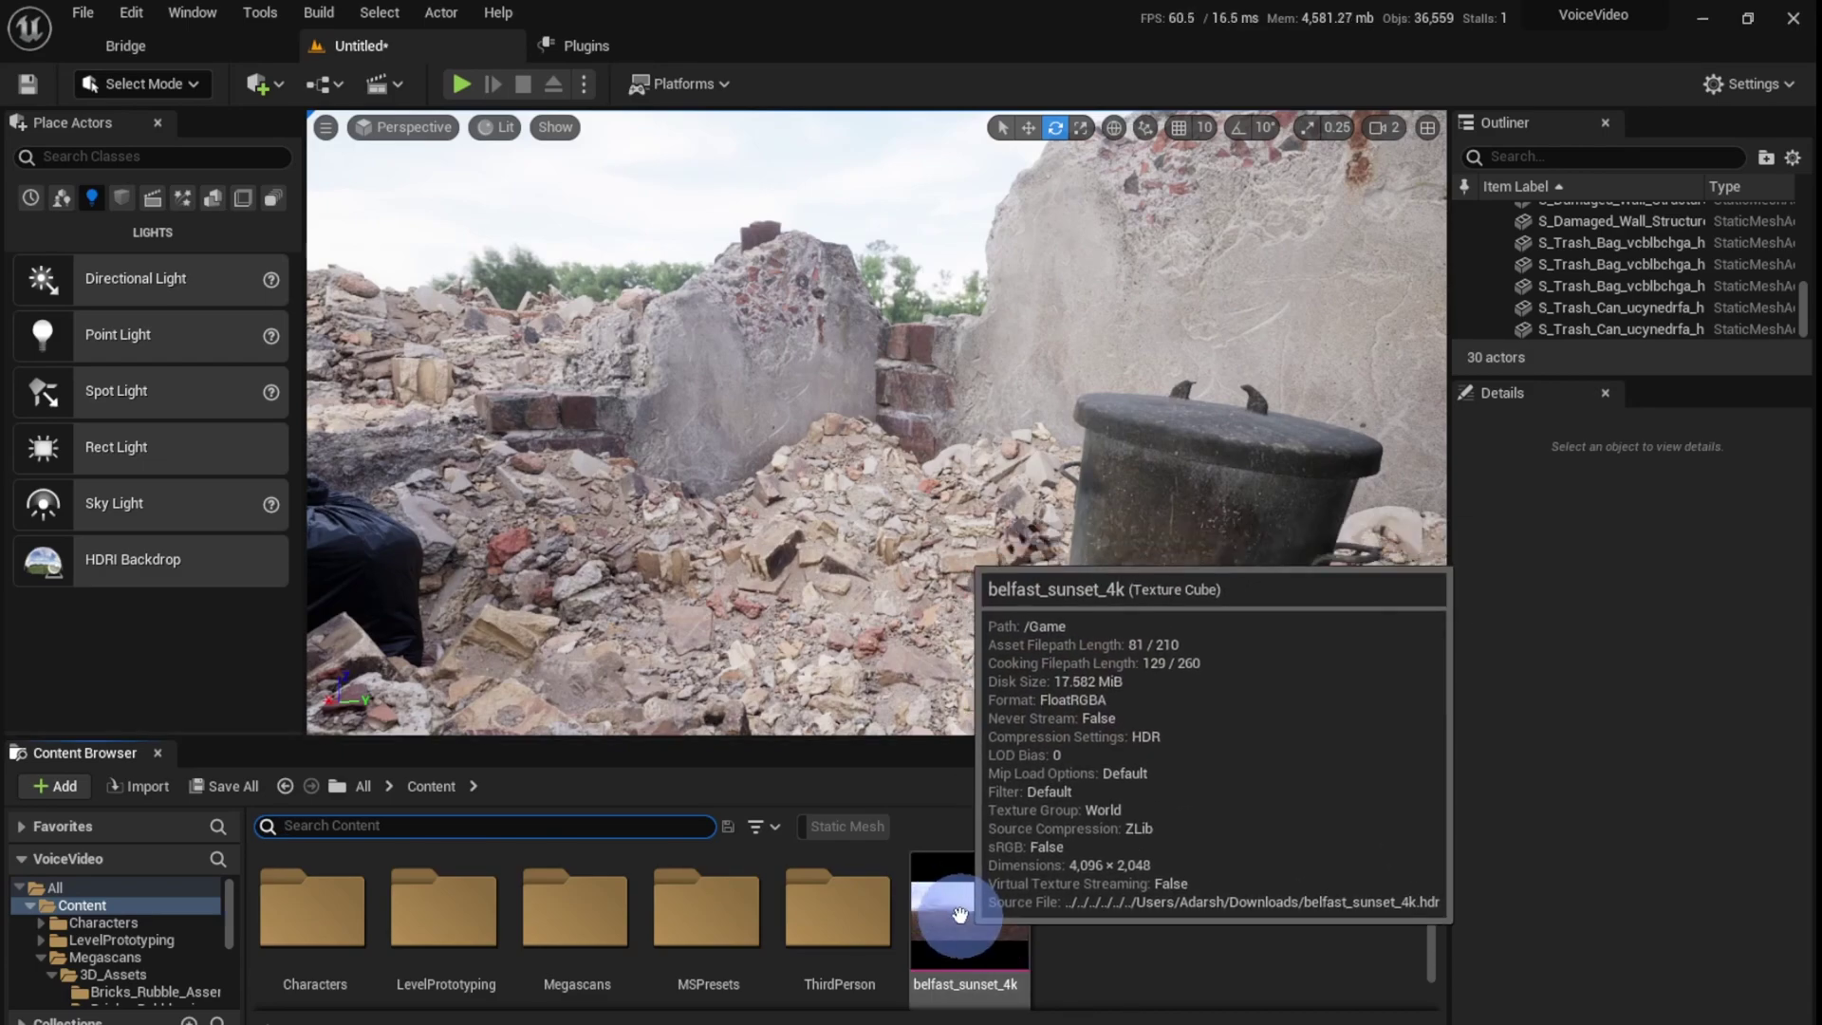
scroll(980, 946, "down", 1)
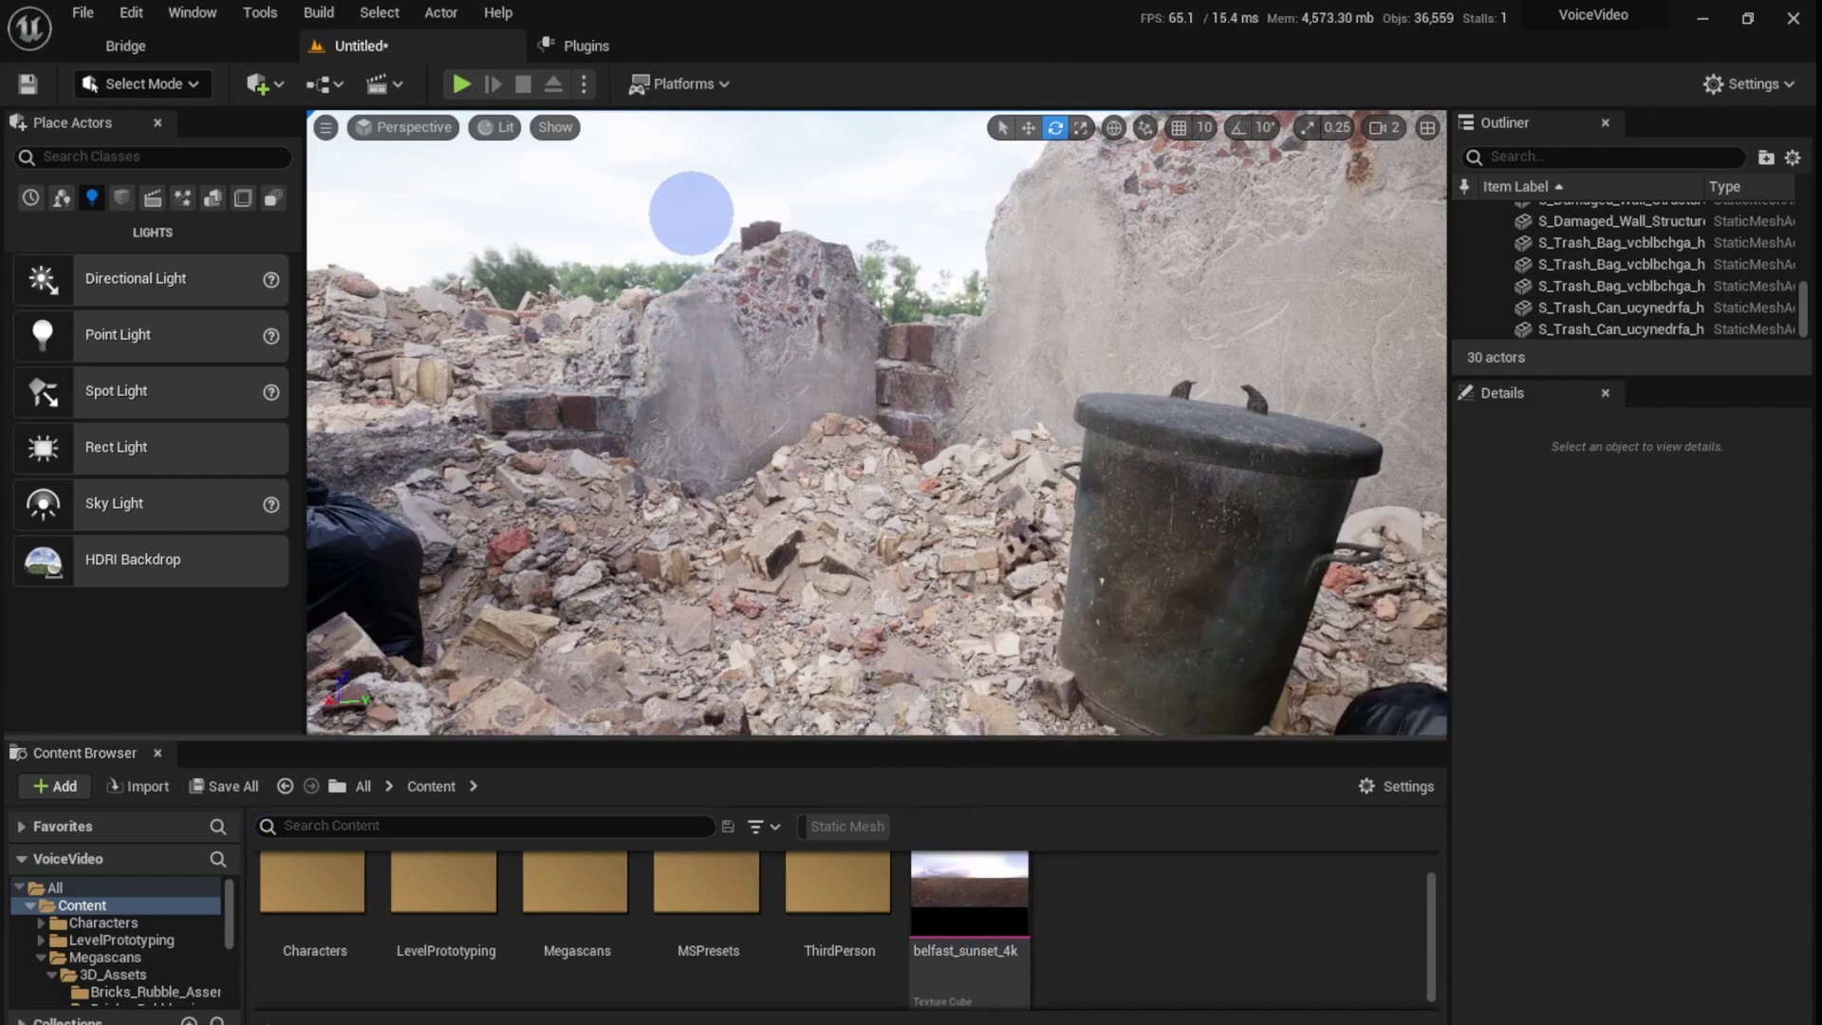
left_click(690, 213)
right_click_drag(765, 325, 782, 317)
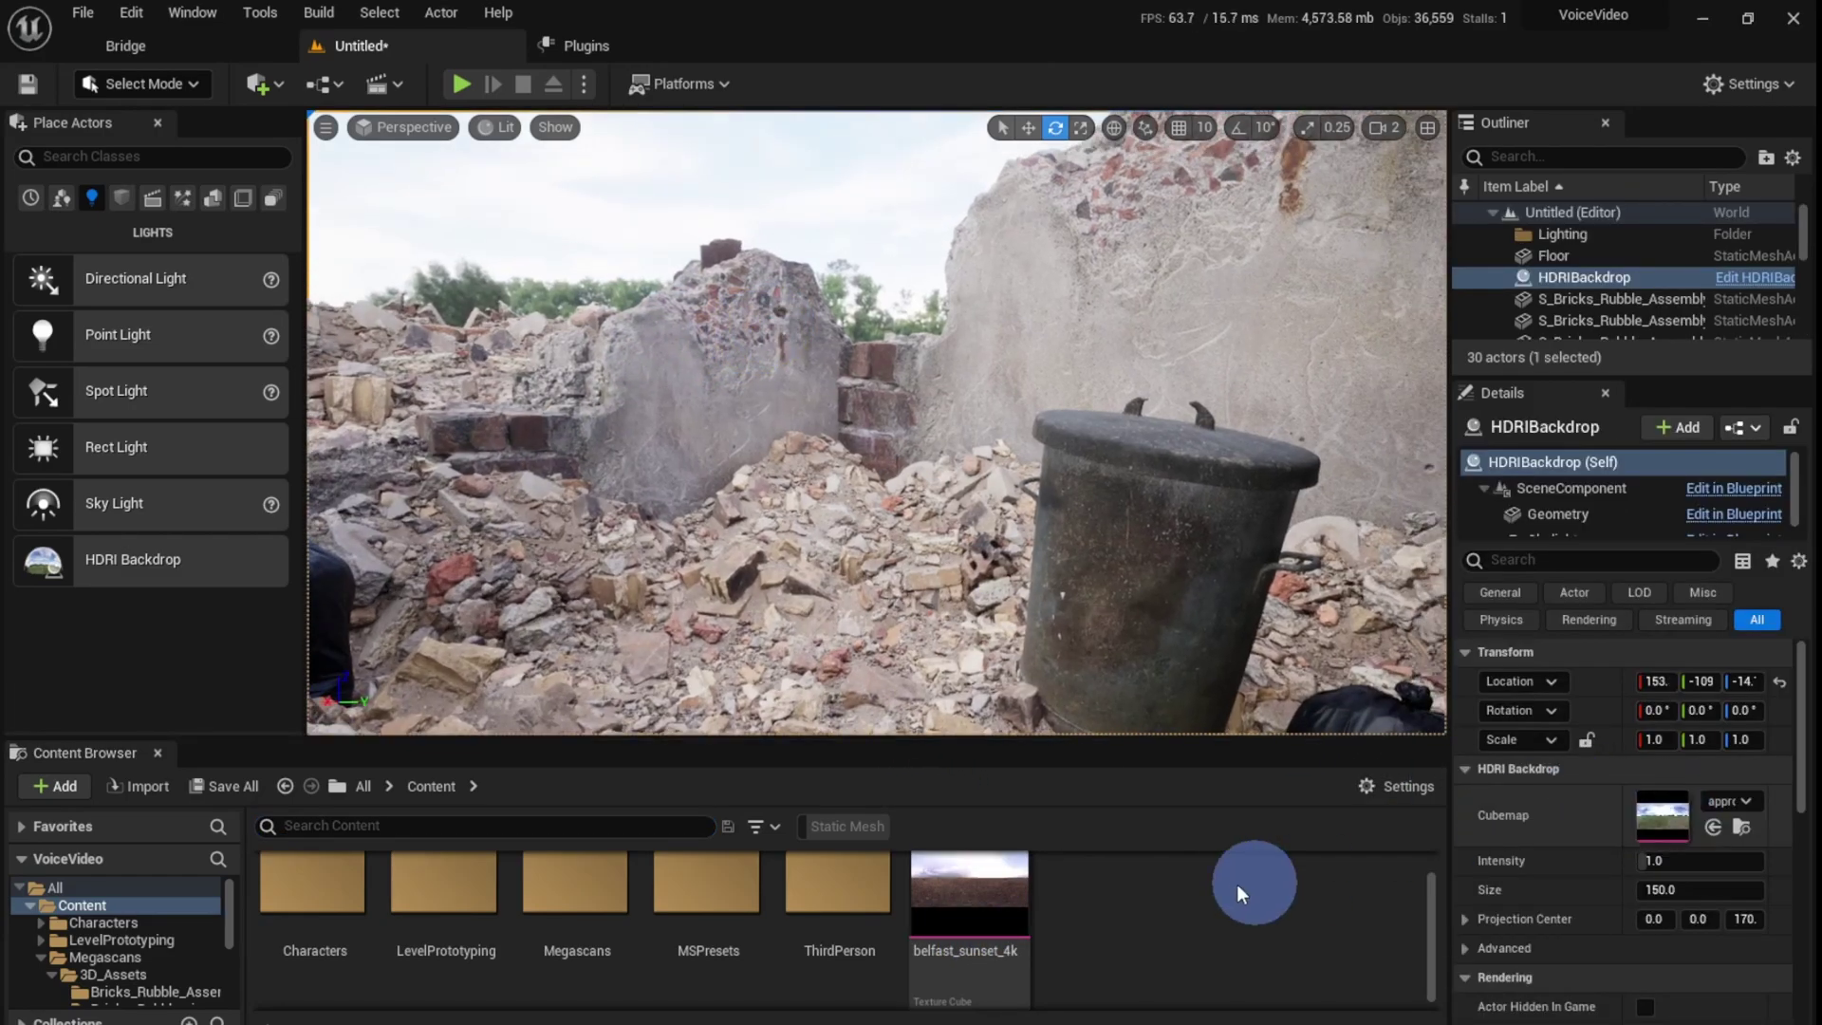
left_click_drag(949, 977, 1660, 816)
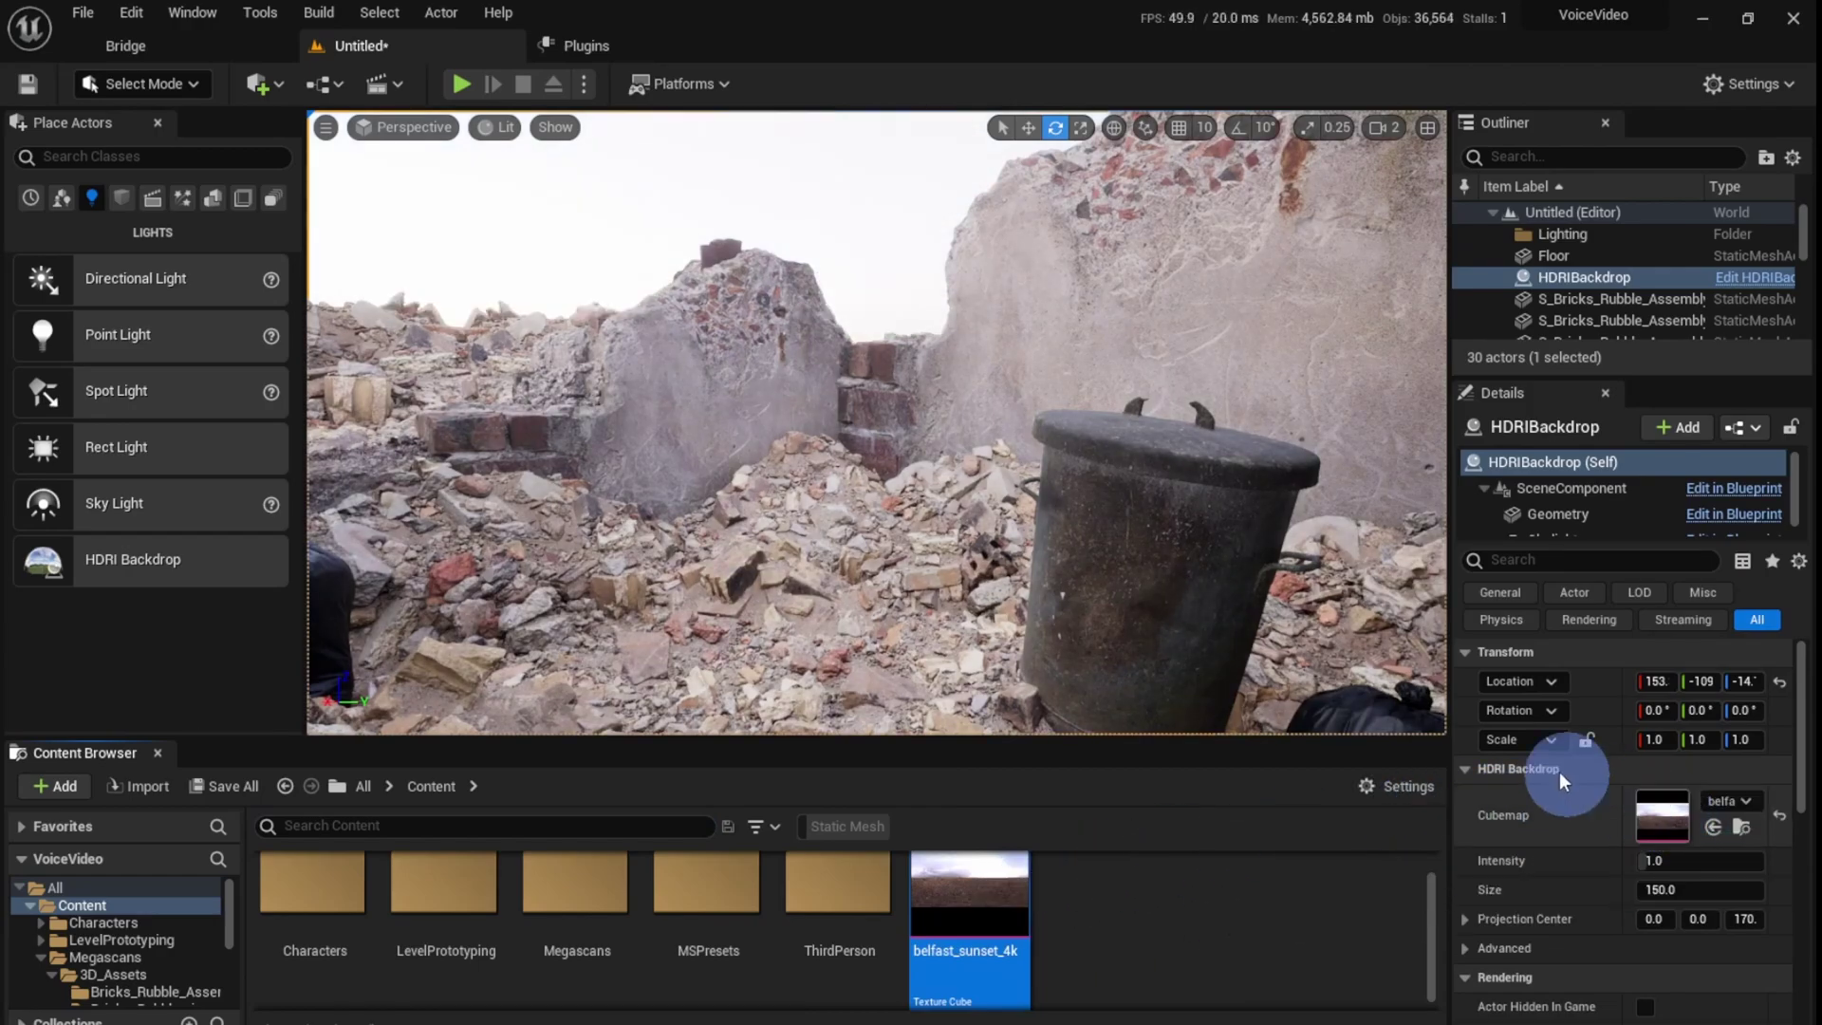
Step: Set the HDRI Backdrop's size to 100
mouse_move(1090, 607)
middle_mouse_down()
mouse_move(1091, 532)
mouse_move(1090, 584)
middle_mouse_up()
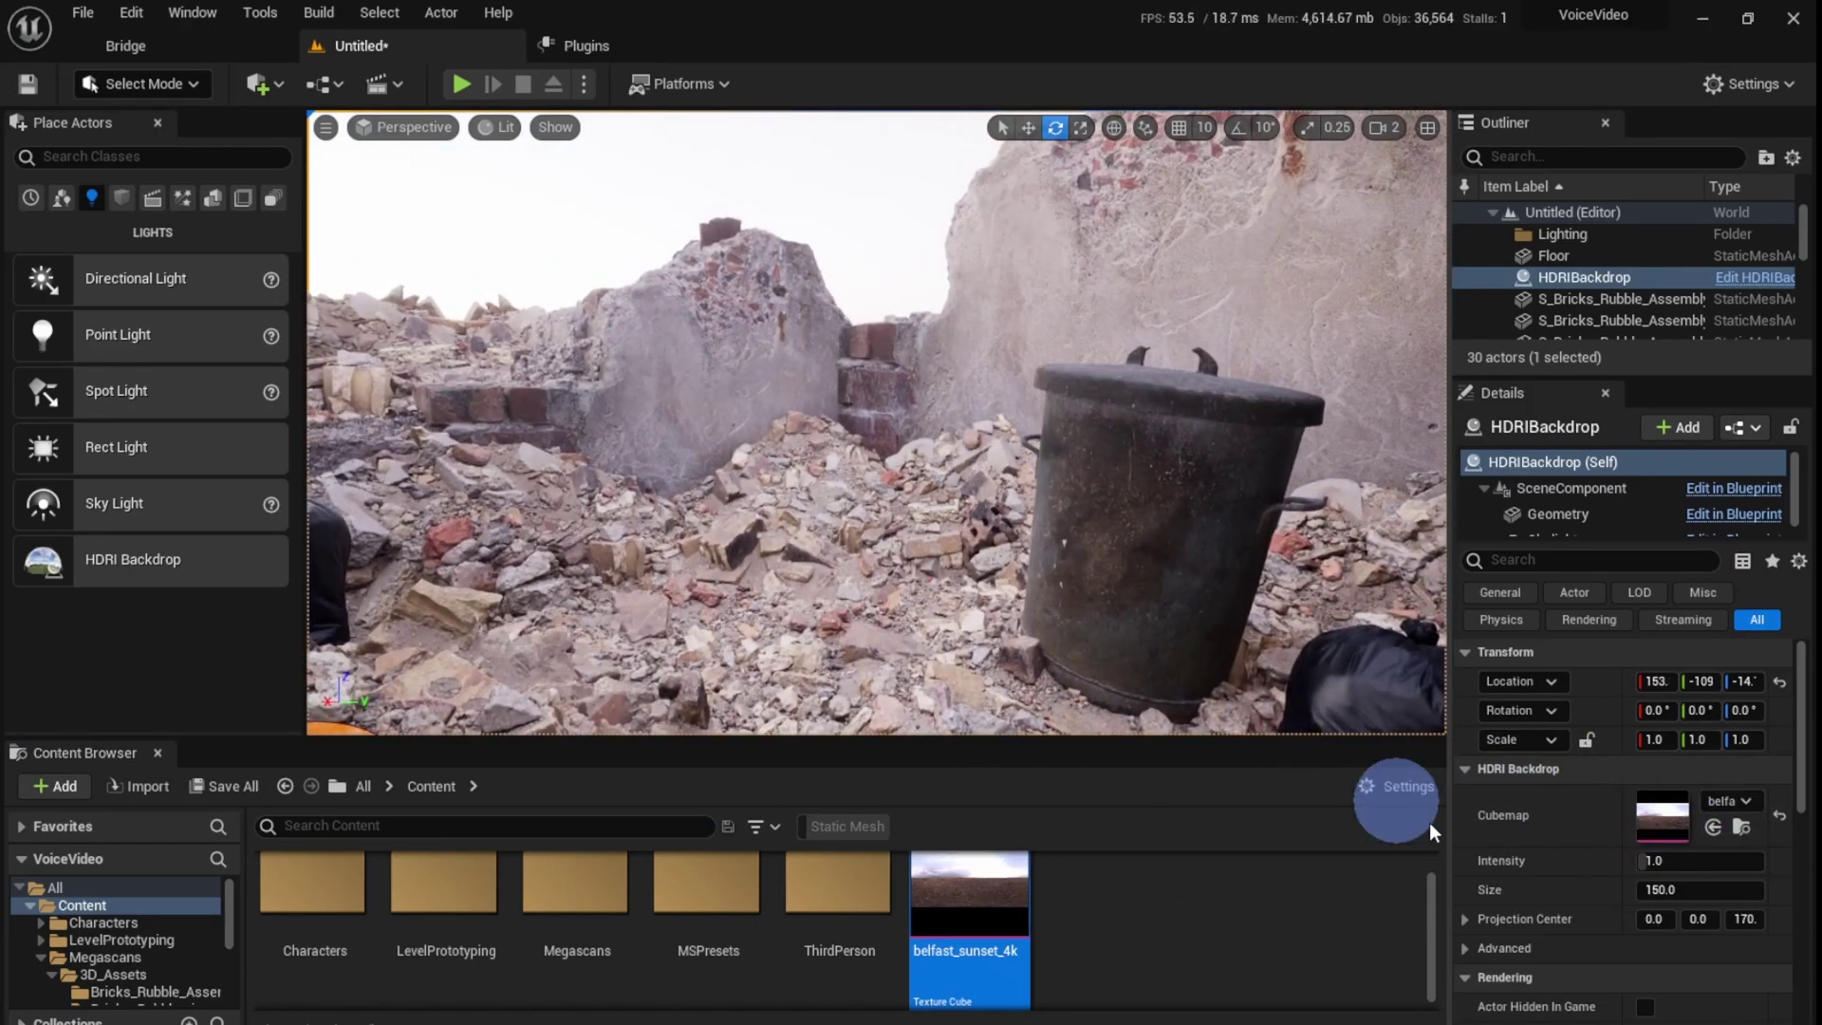
left_click(1659, 889)
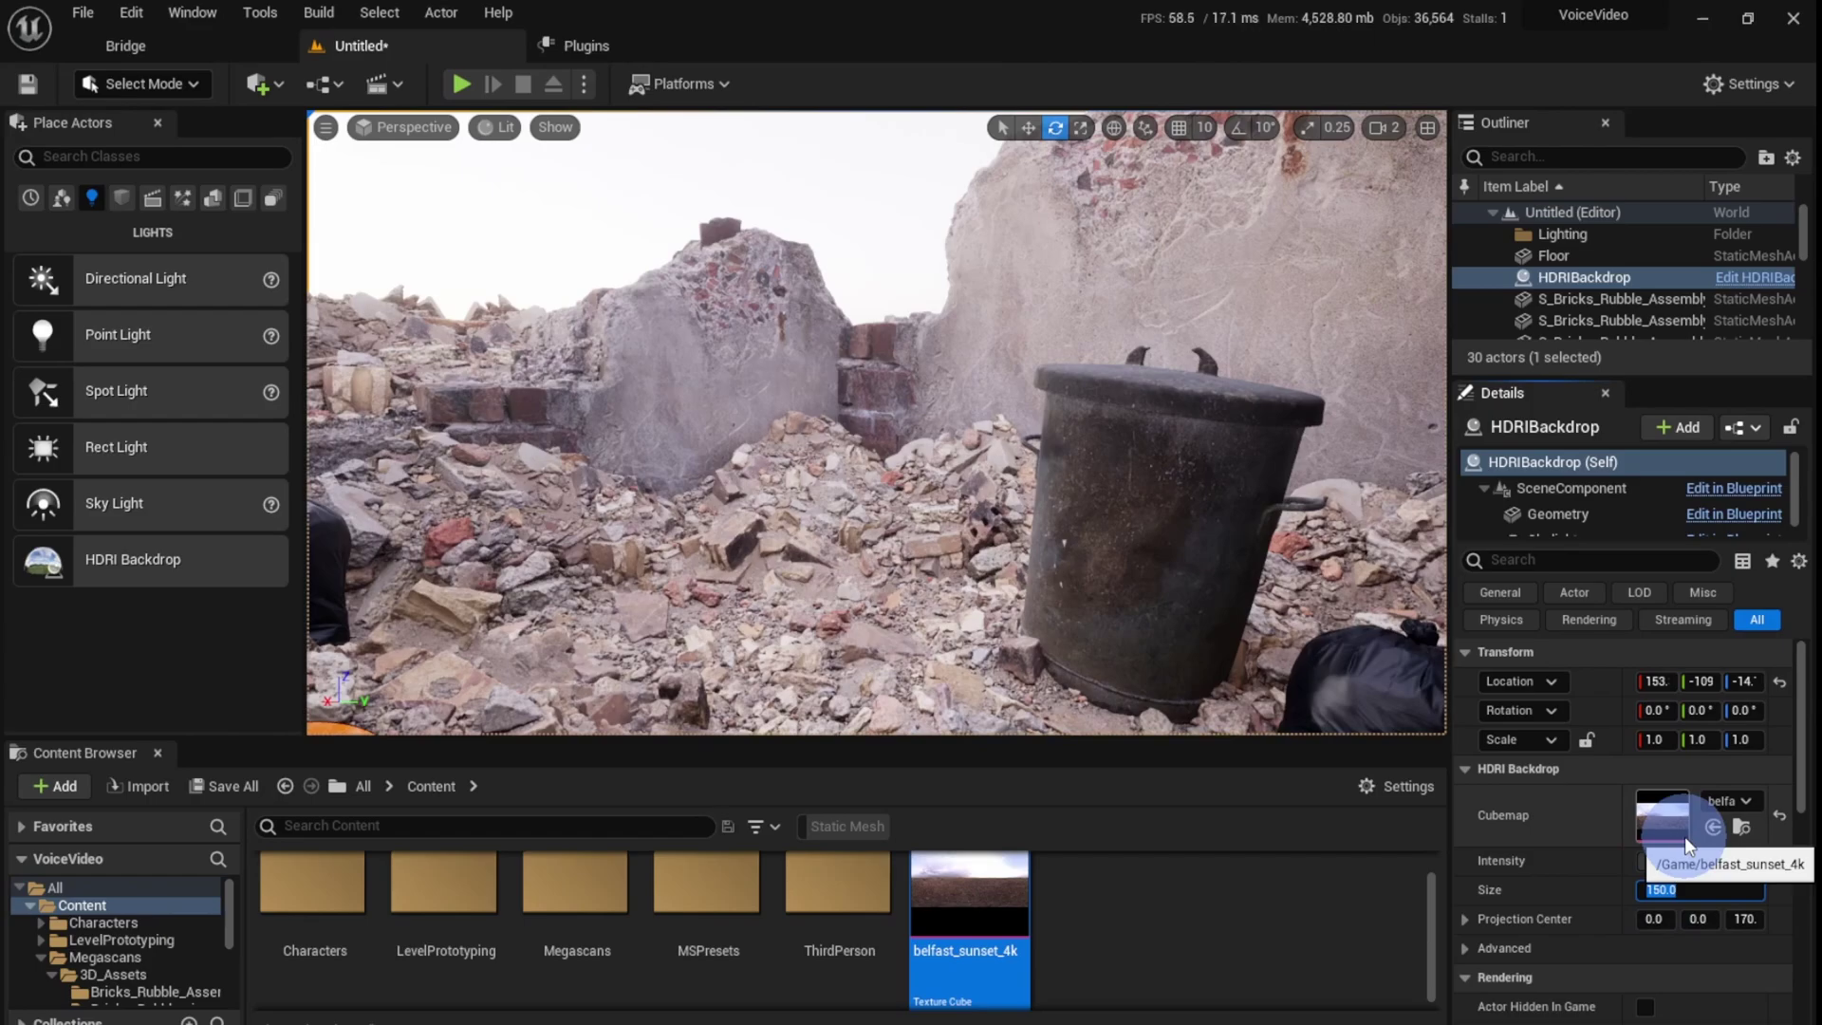
type("100")
key("Return")
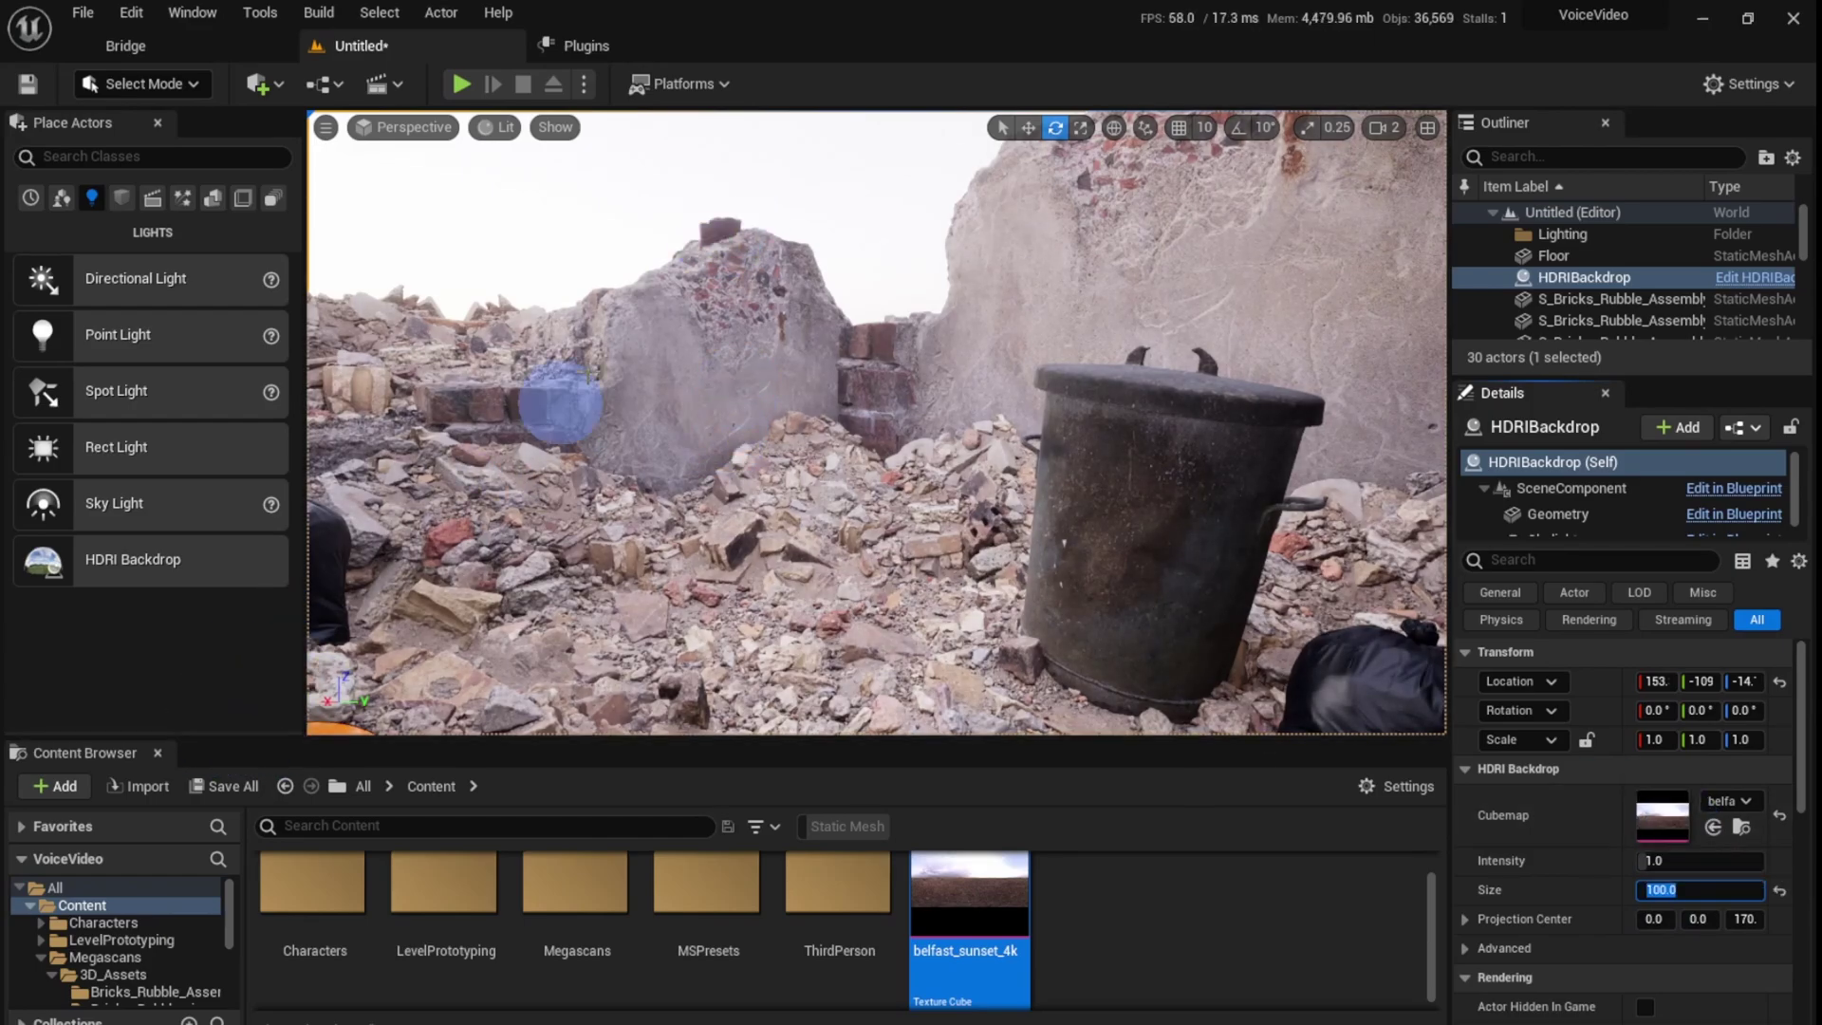
Step: Rotate the HDRI Backdrop to about -91° around Z to change the sky and lighting behind the walls
key("s")
right_click_drag(683, 282, 877, 401)
key("q")
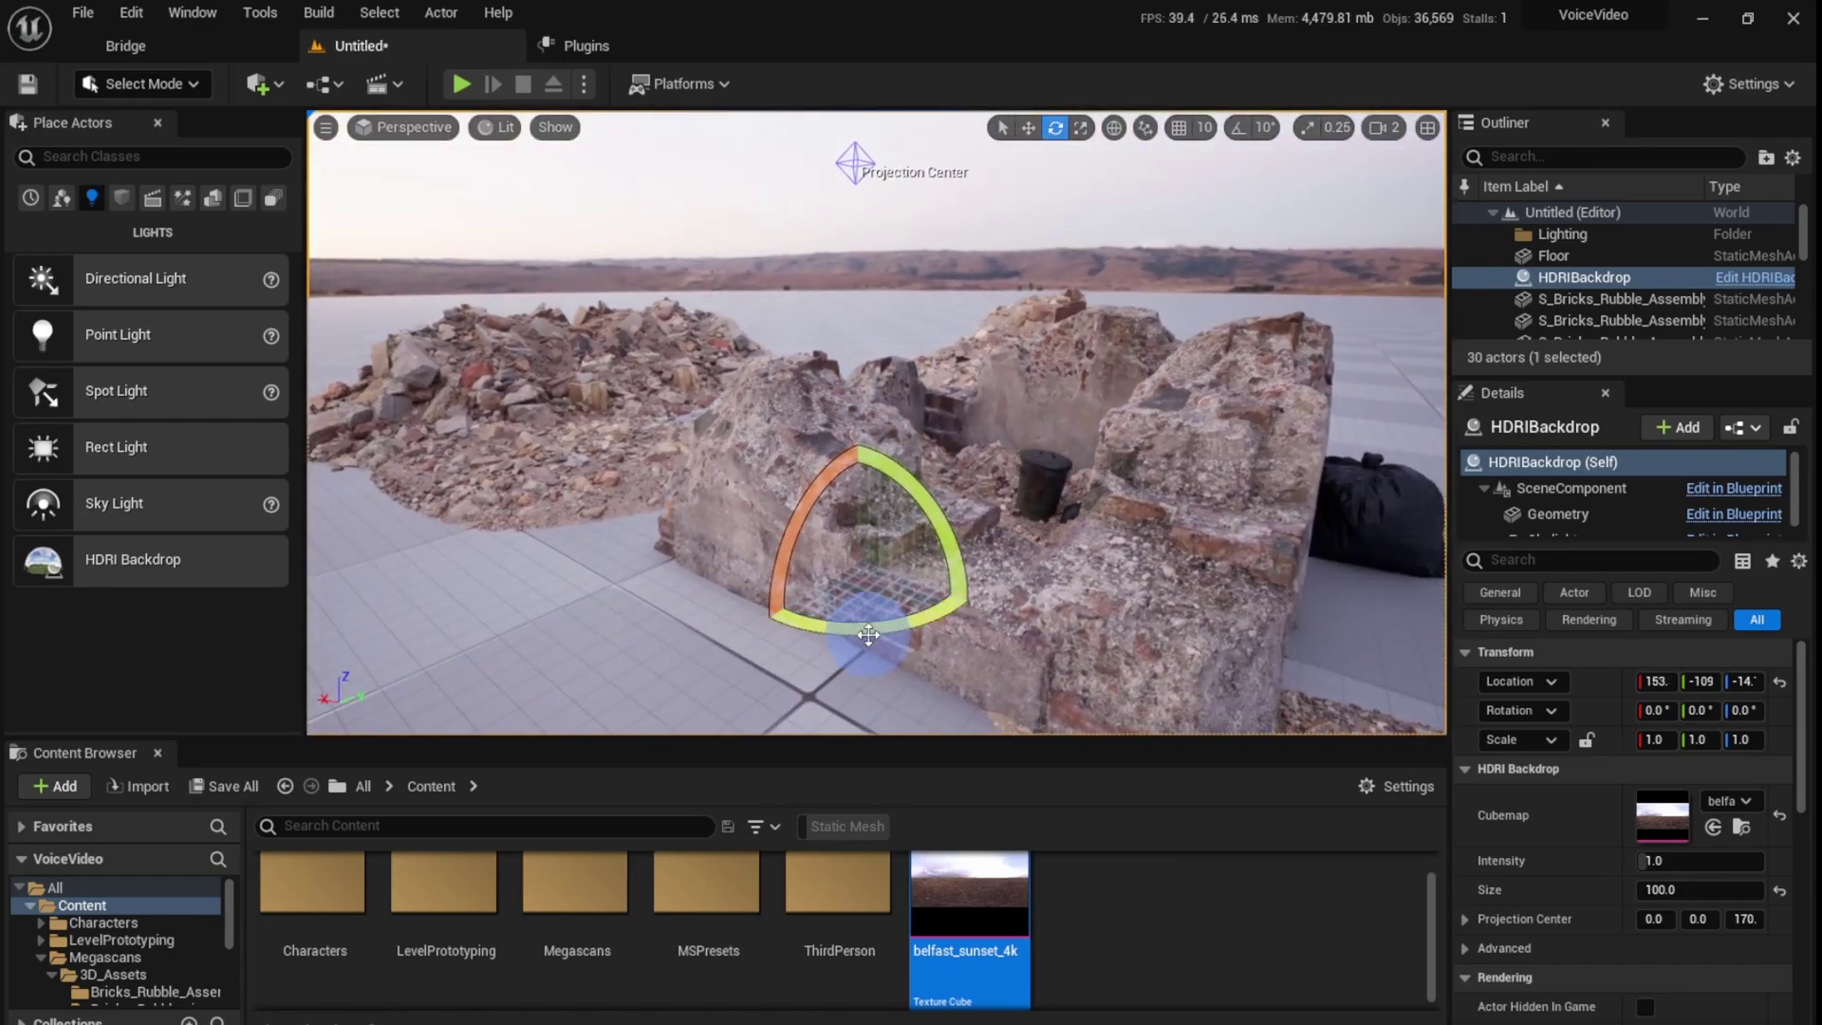
left_click_drag(866, 623, 1076, 596)
key("w")
right_click_drag(1076, 596, 747, 275)
key("s")
left_click_drag(747, 276, 952, 643, "alt")
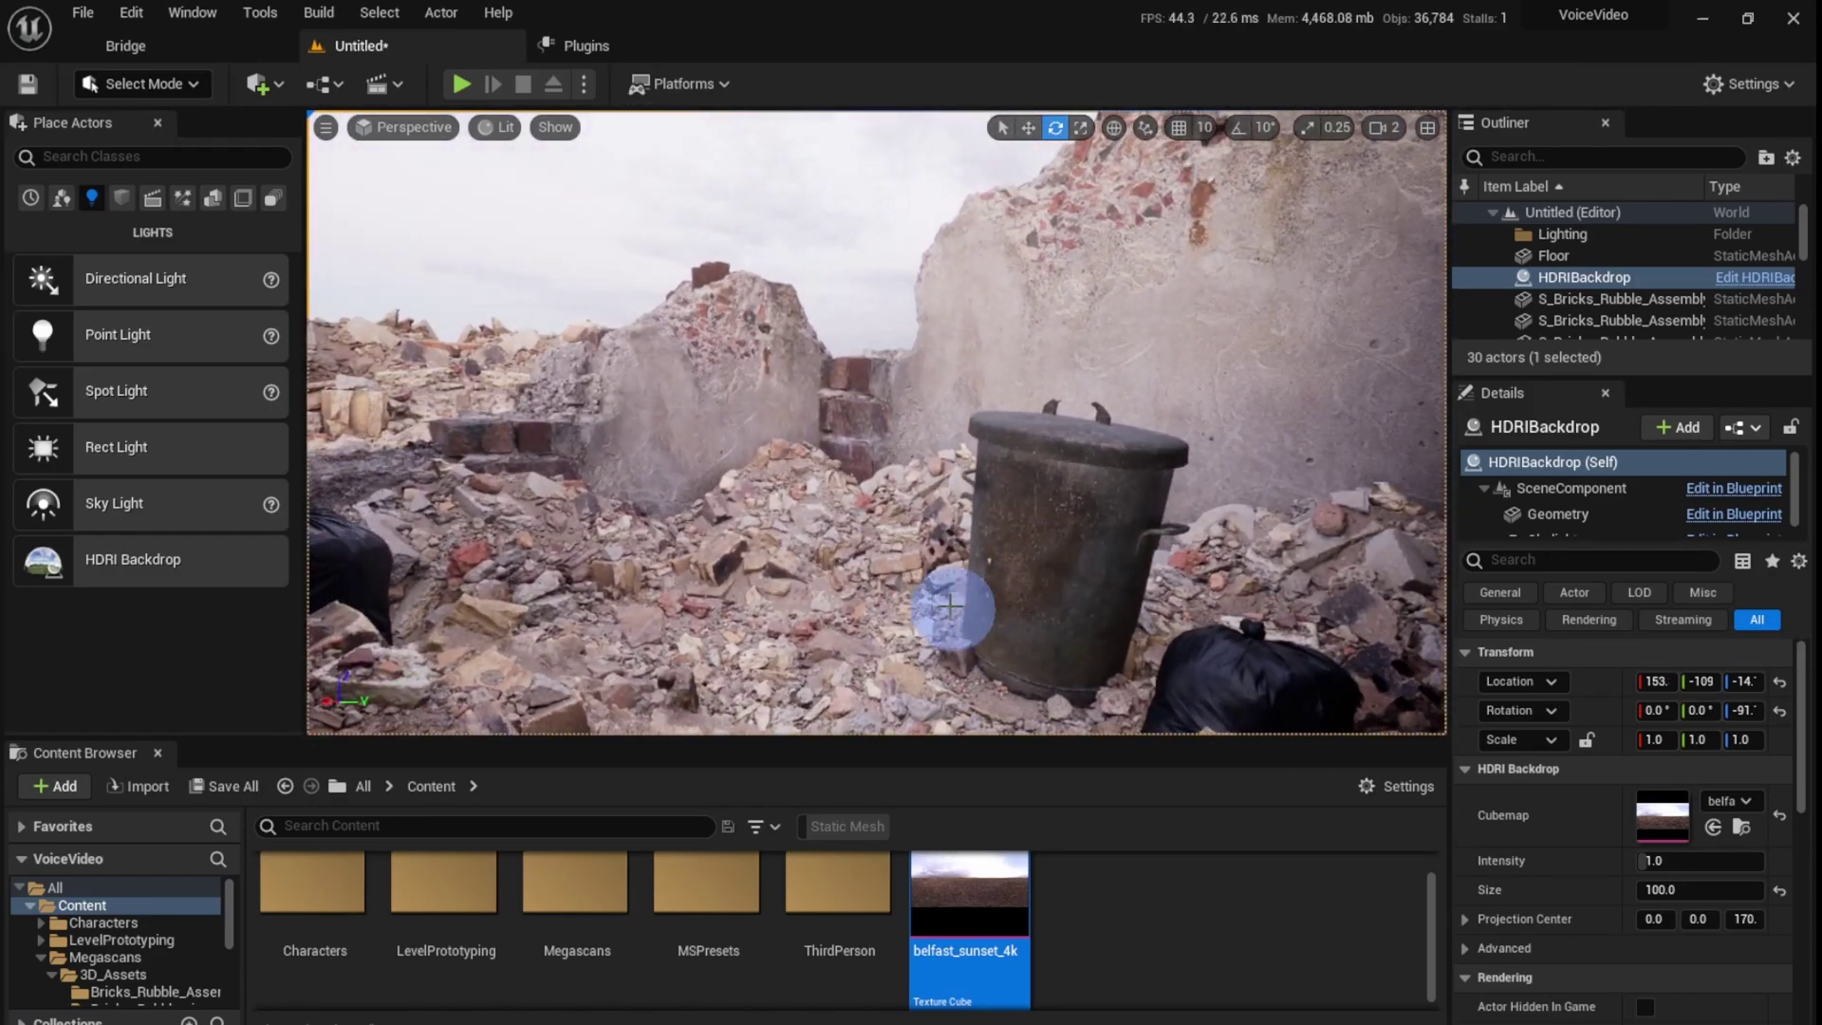
Step: Enlarge the brick rubble pile behind the tall wall to a scale of about 4.30 and duplicate it
left_click_drag(875, 427, 885, 400, "alt")
left_click(884, 401)
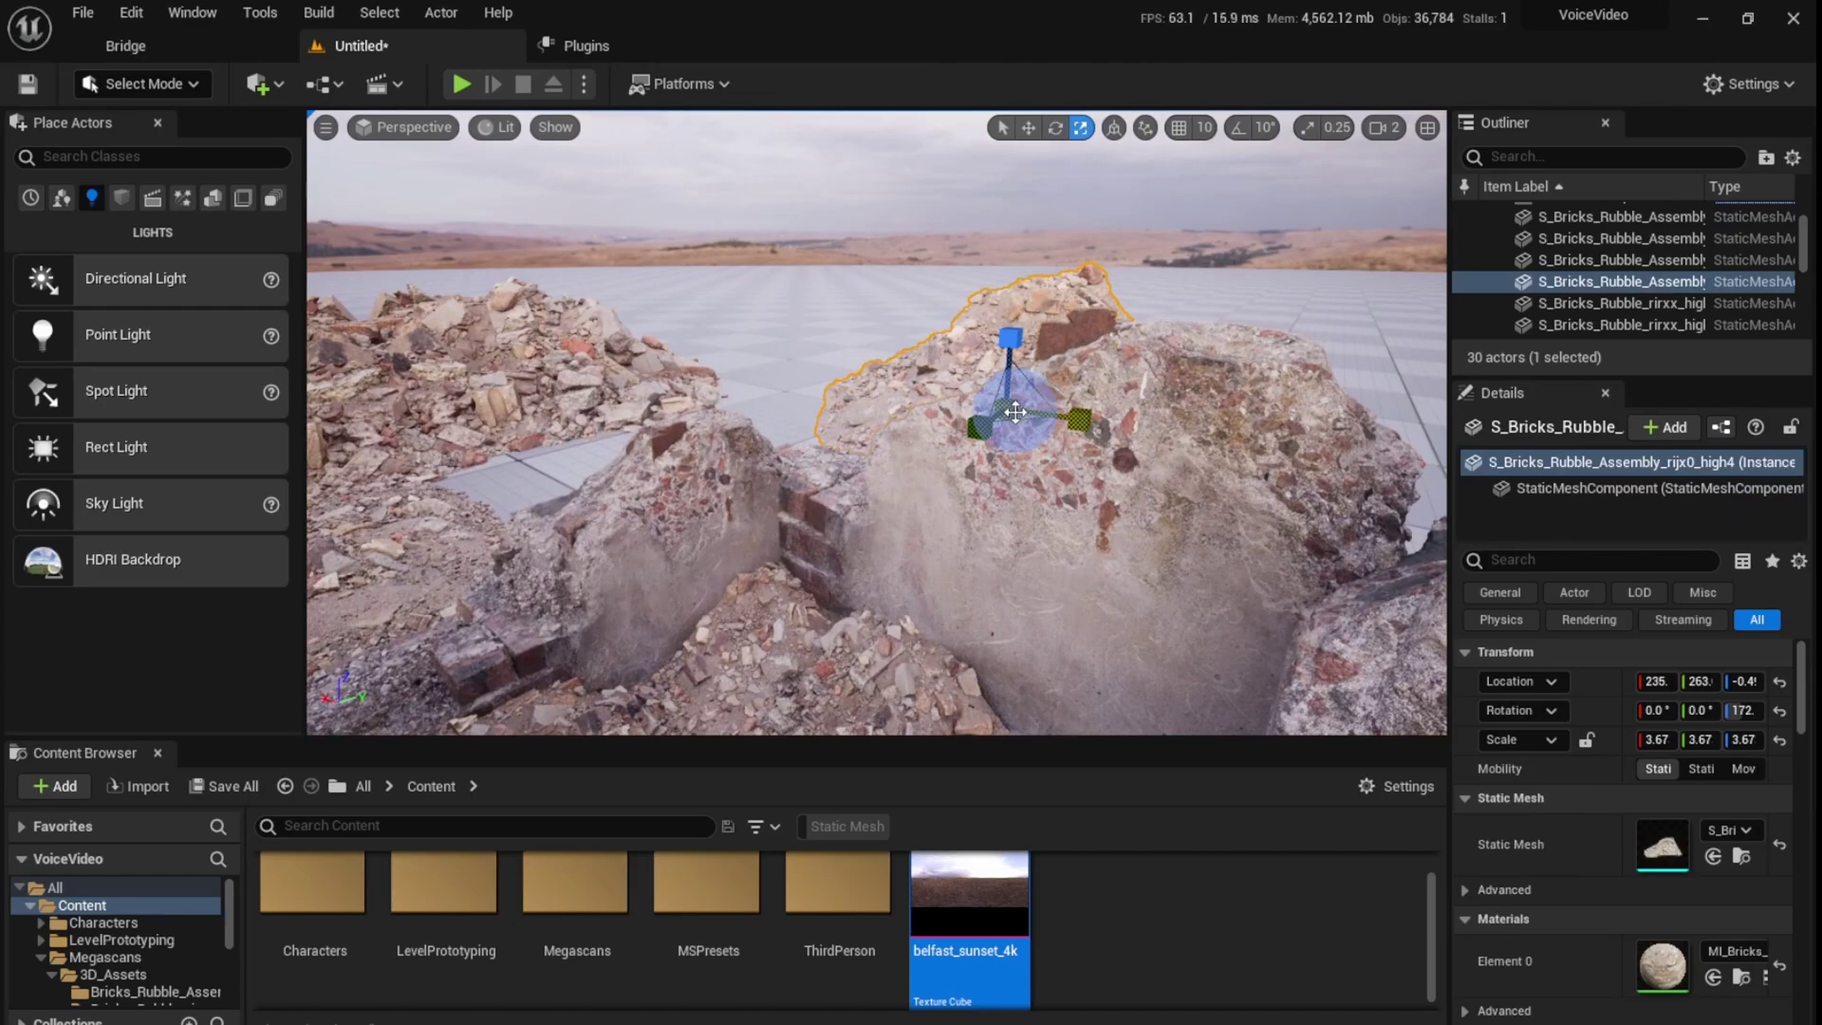
key("Escape")
mouse_move(1000, 544)
right_mouse_down()
mouse_move(987, 528)
mouse_move(997, 557)
right_mouse_up()
left_click(1002, 498)
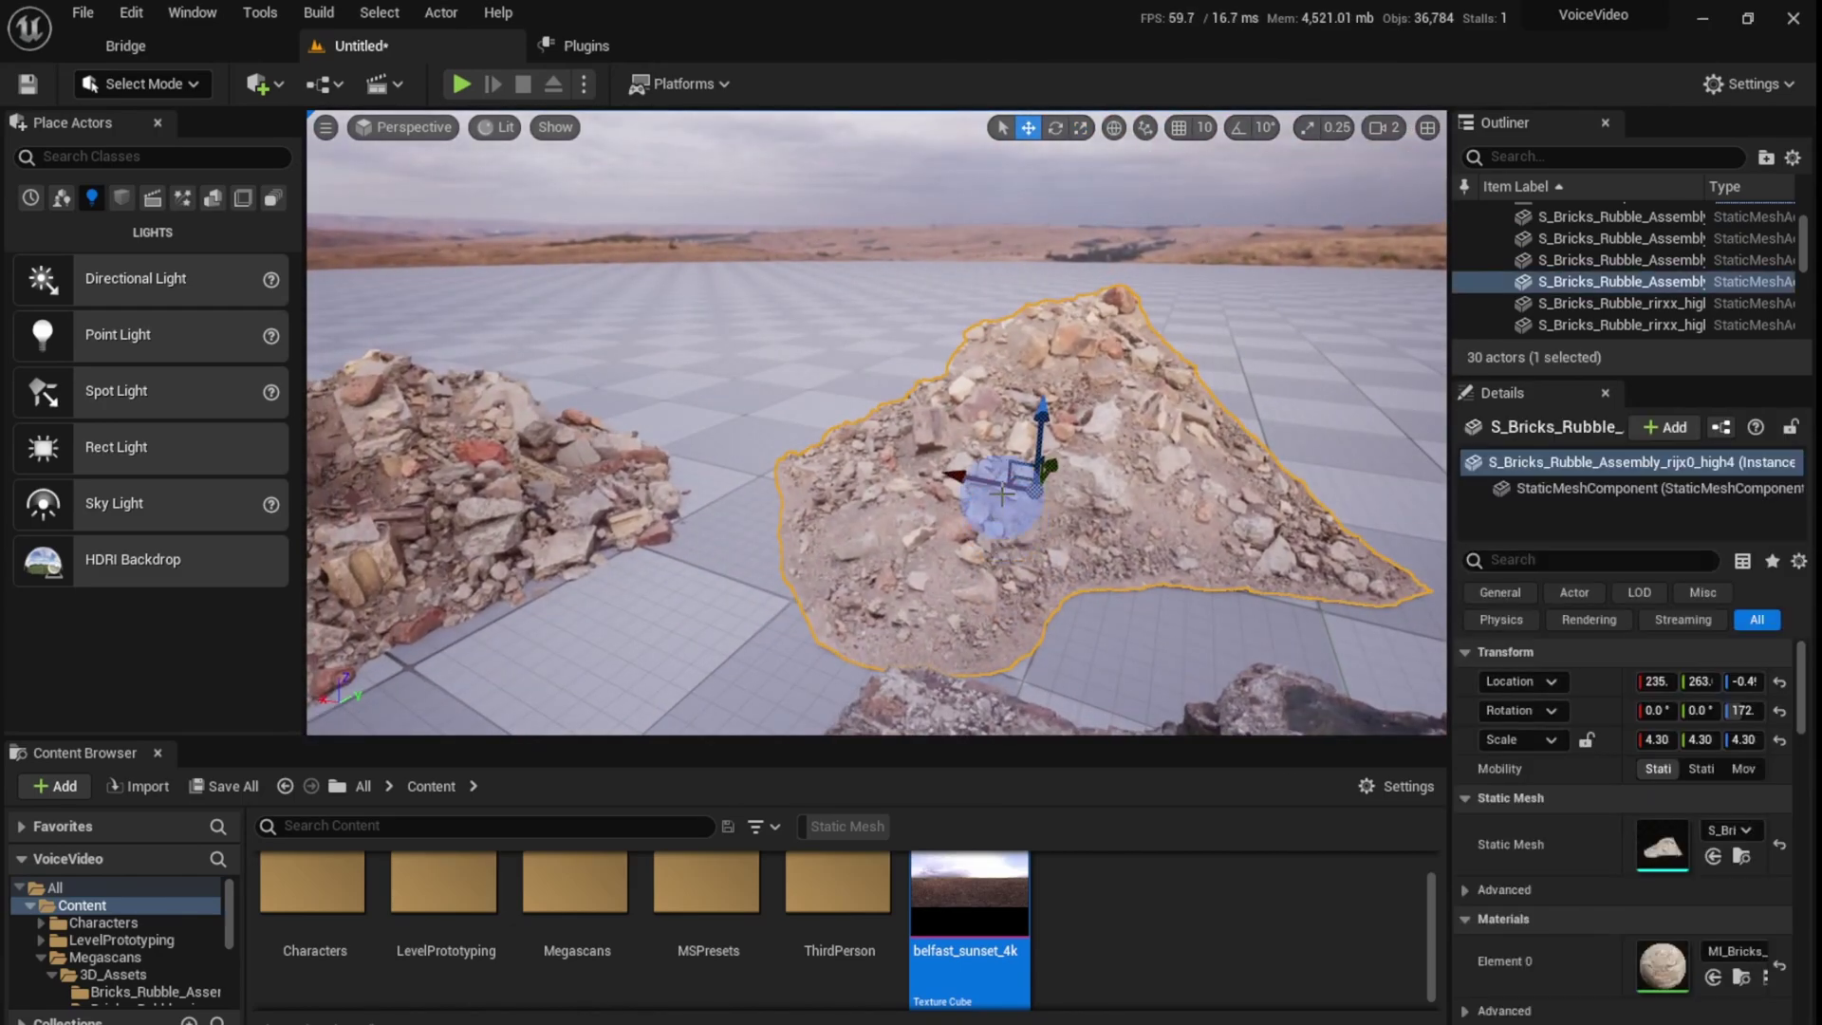
left_click_drag(1002, 497, 473, 188, "alt")
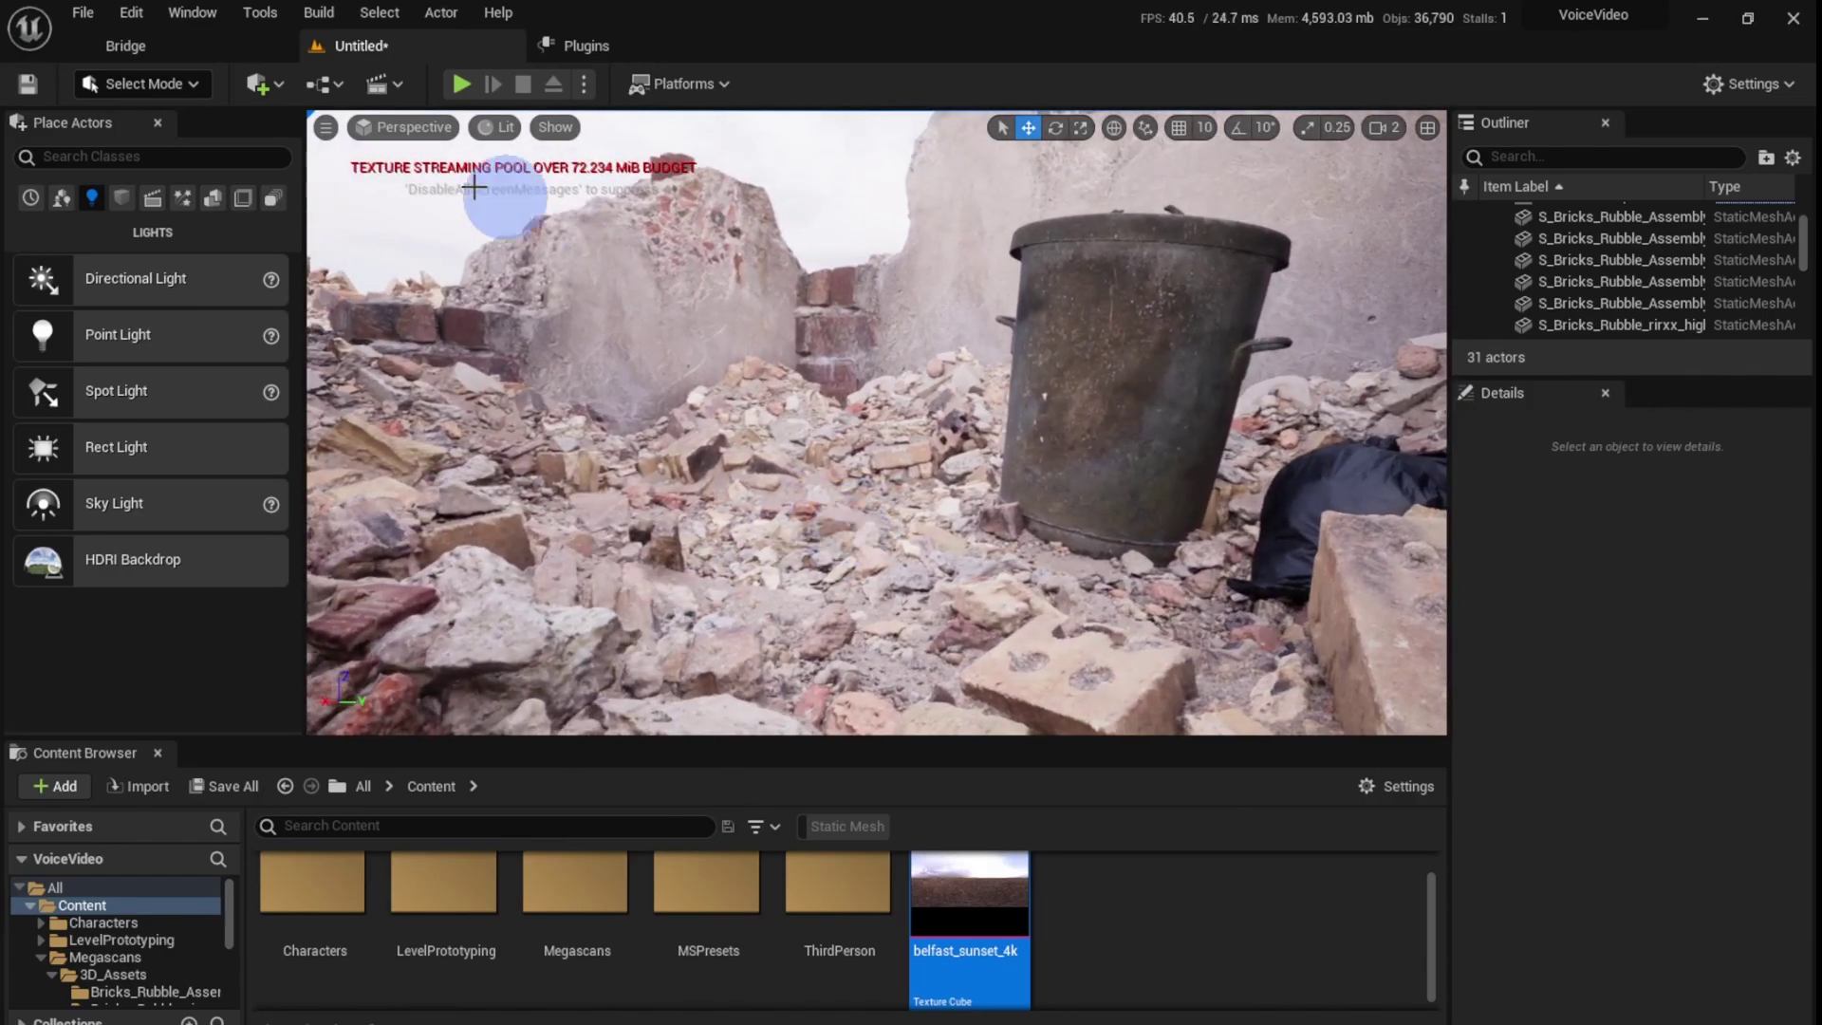
Step: Place a Cine Camera Actor in the rubble and pilot it to about X 77, Y -102, Z 26, turned about 38° around Z
left_click(154, 199)
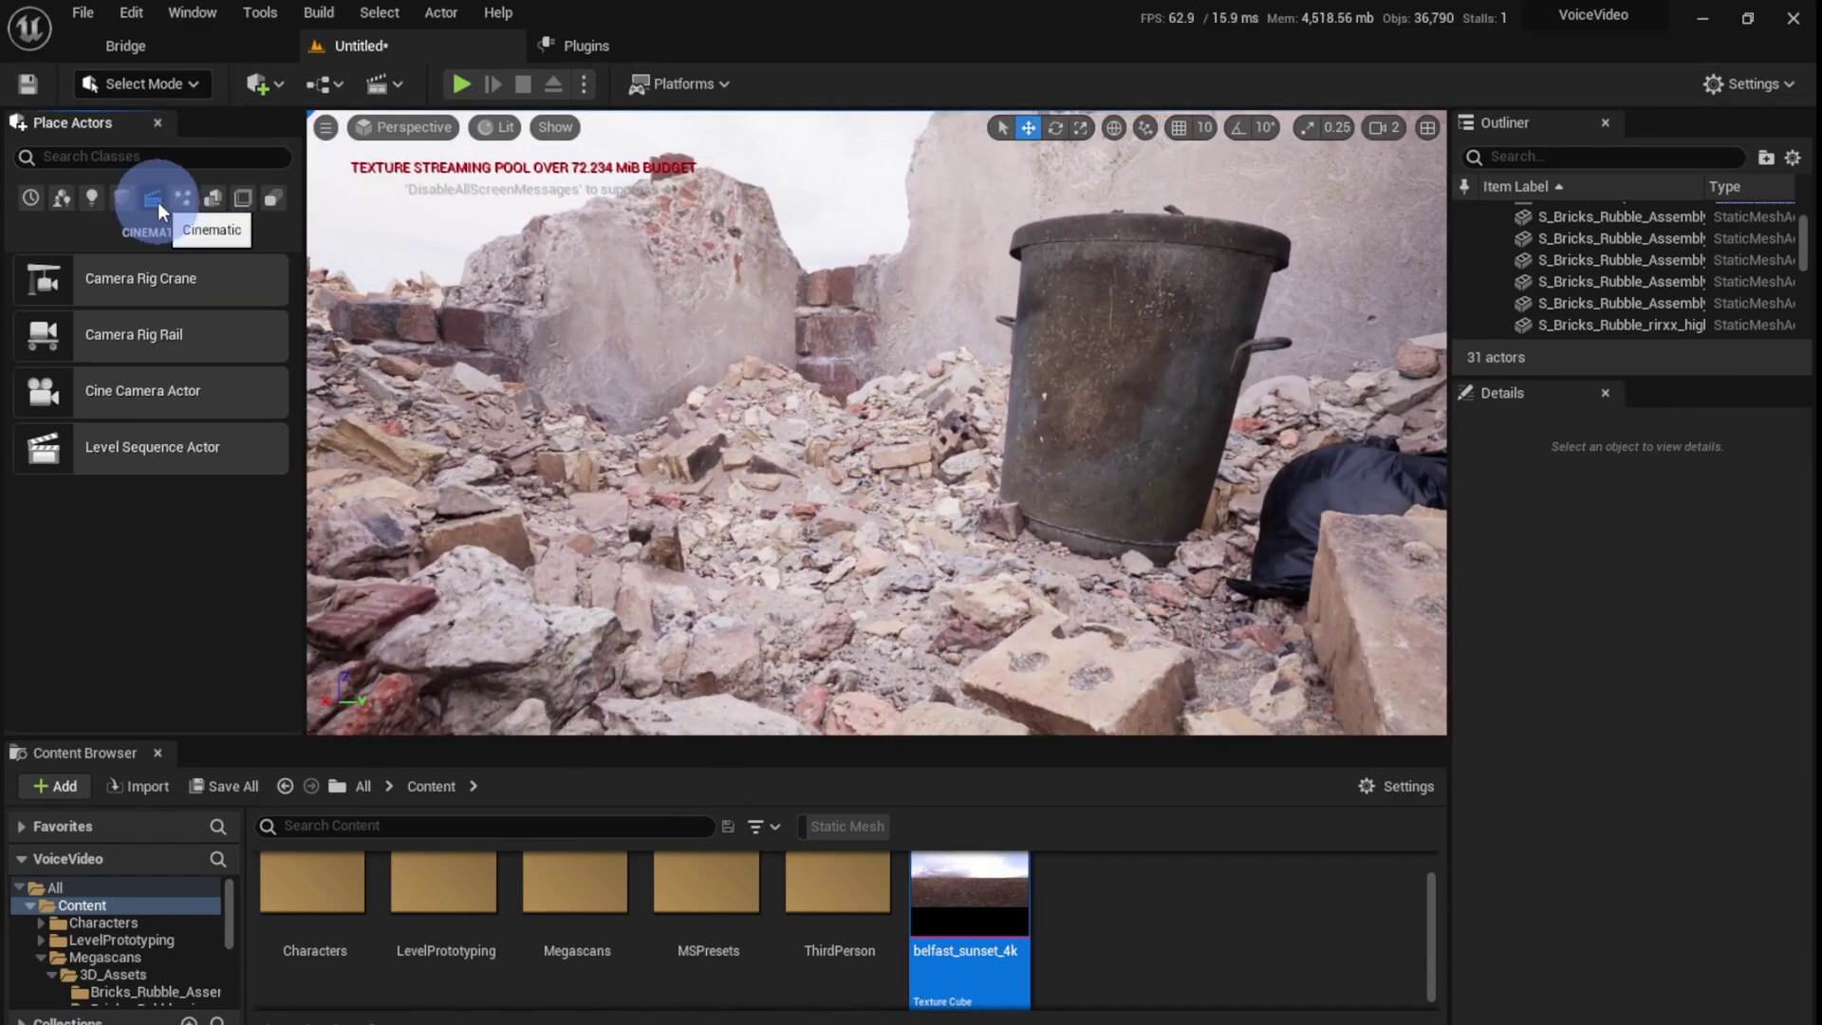
left_click_drag(98, 389, 821, 516)
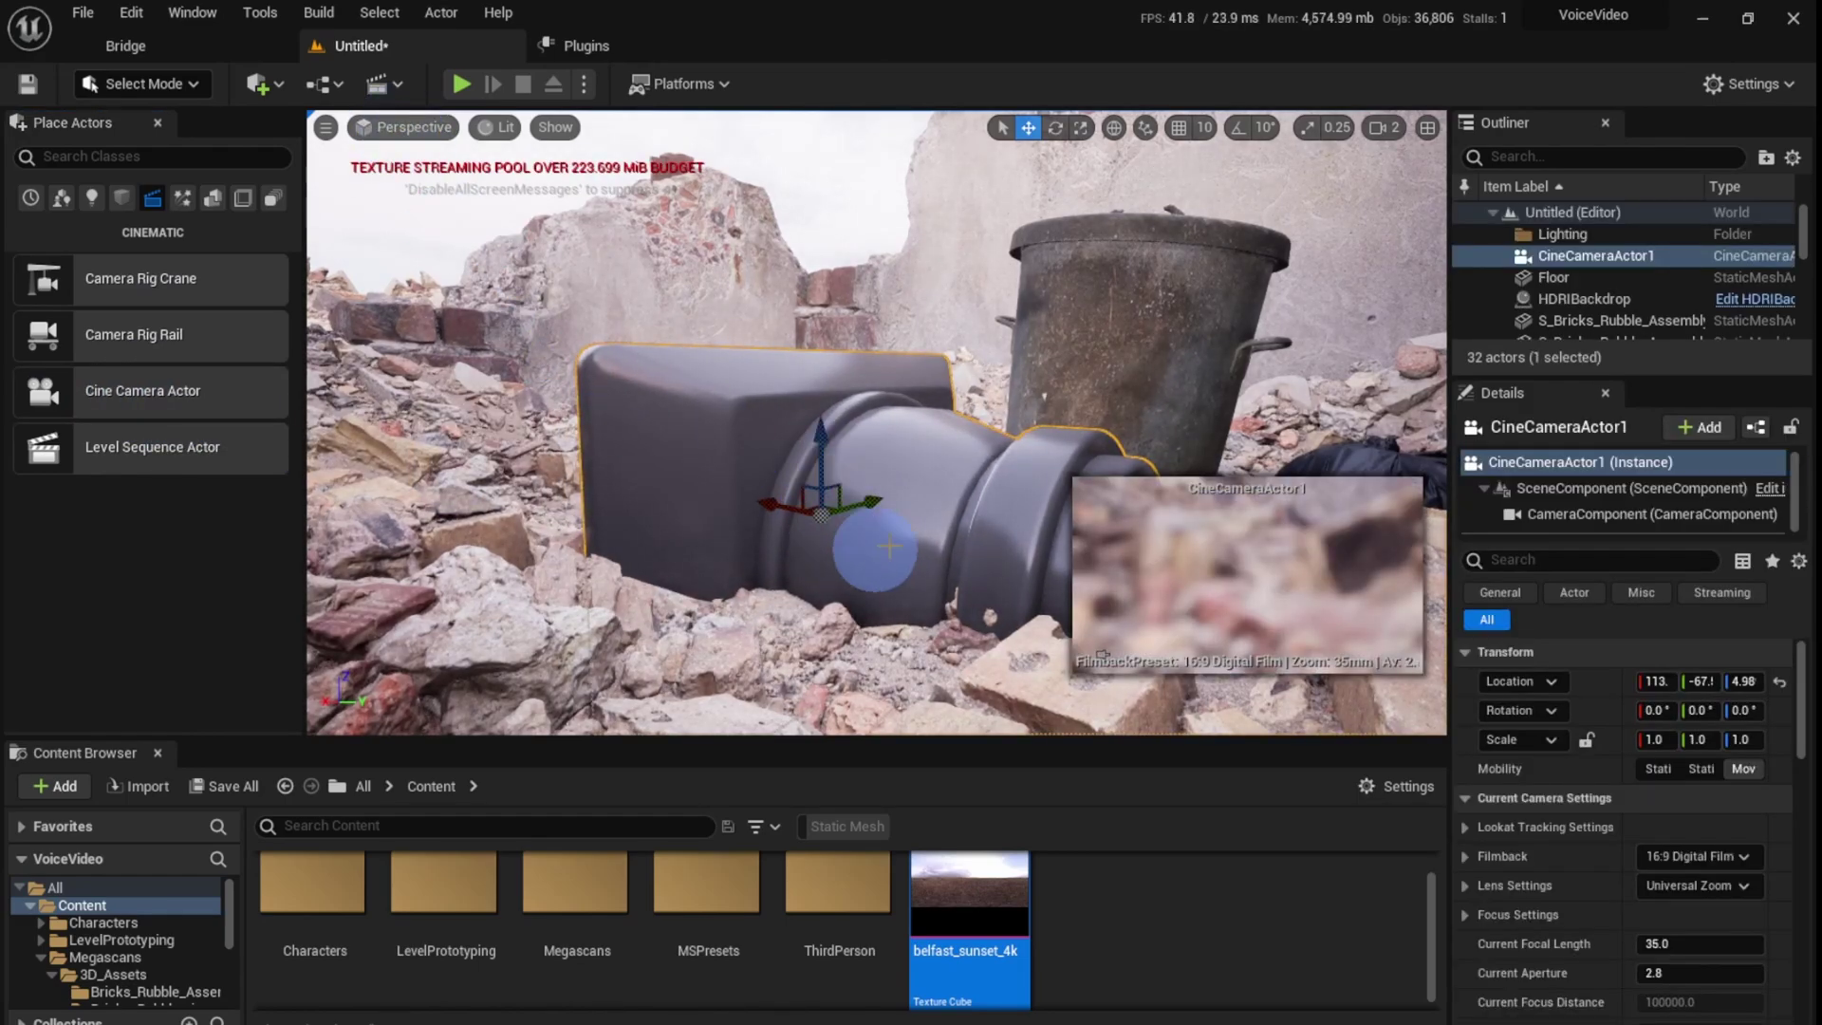
left_click(441, 133)
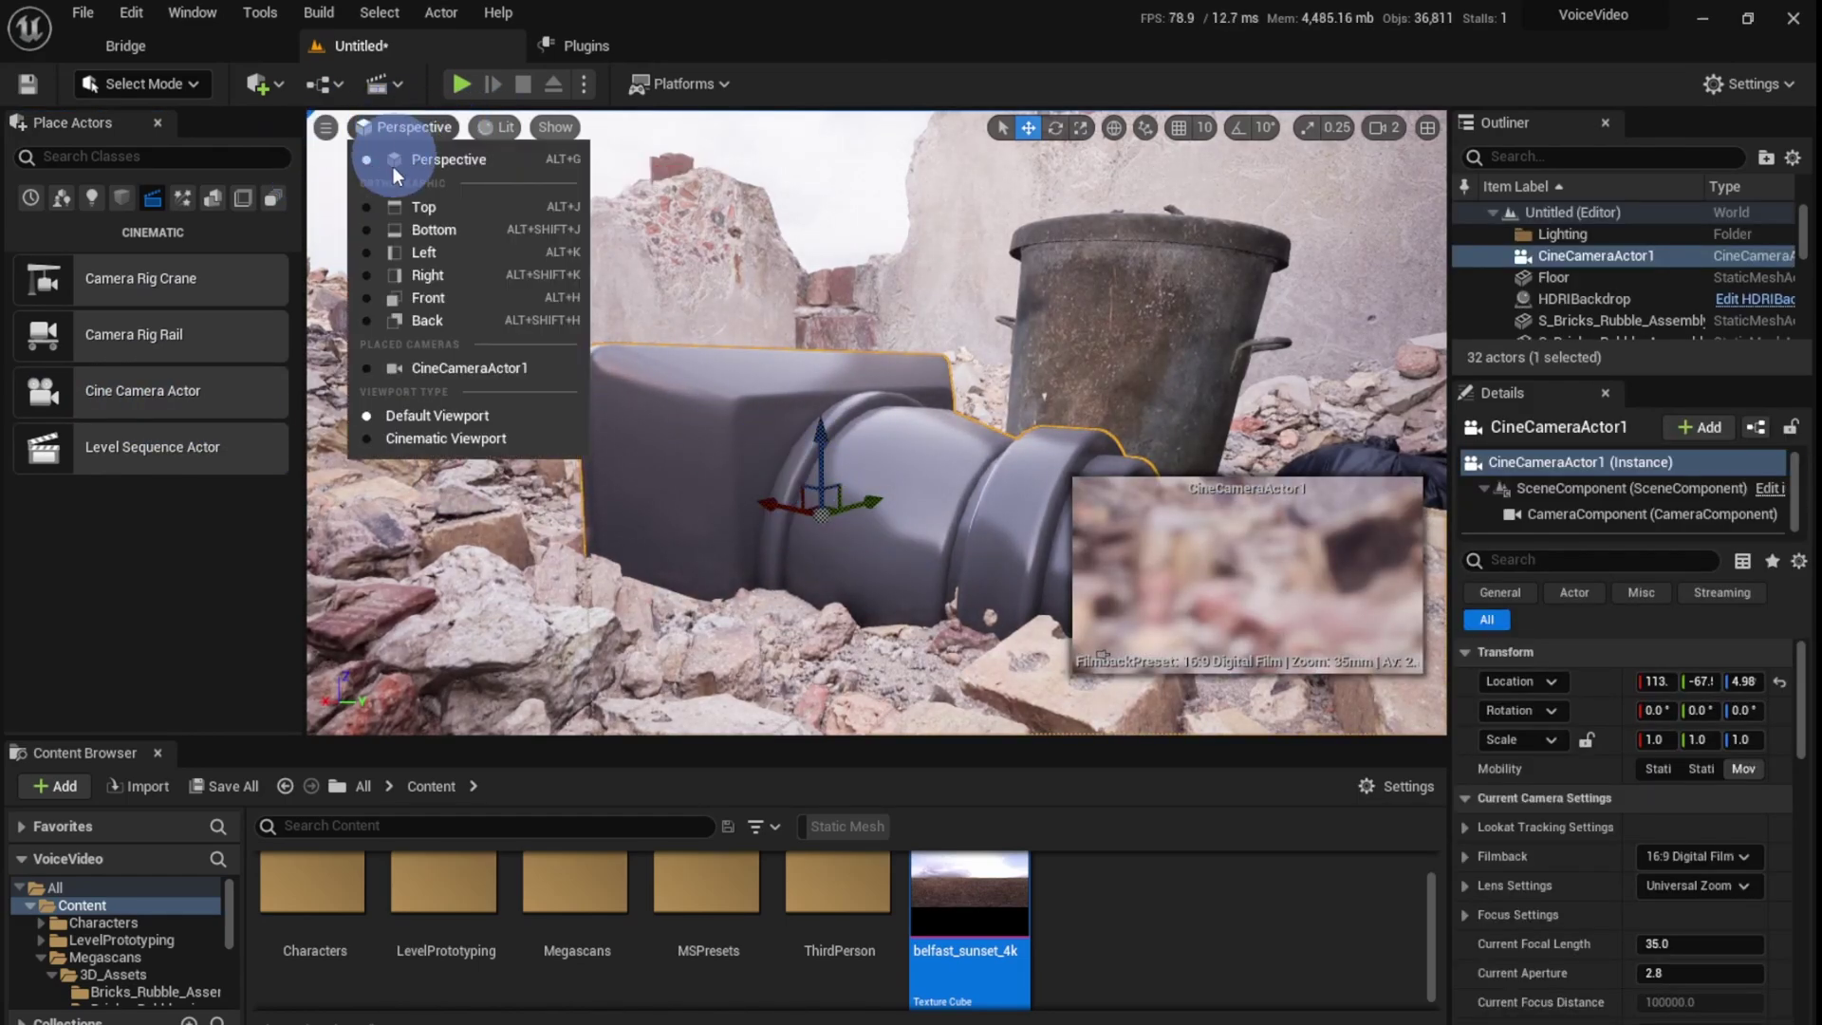
left_click(431, 367)
right_click_drag(658, 412, 756, 394)
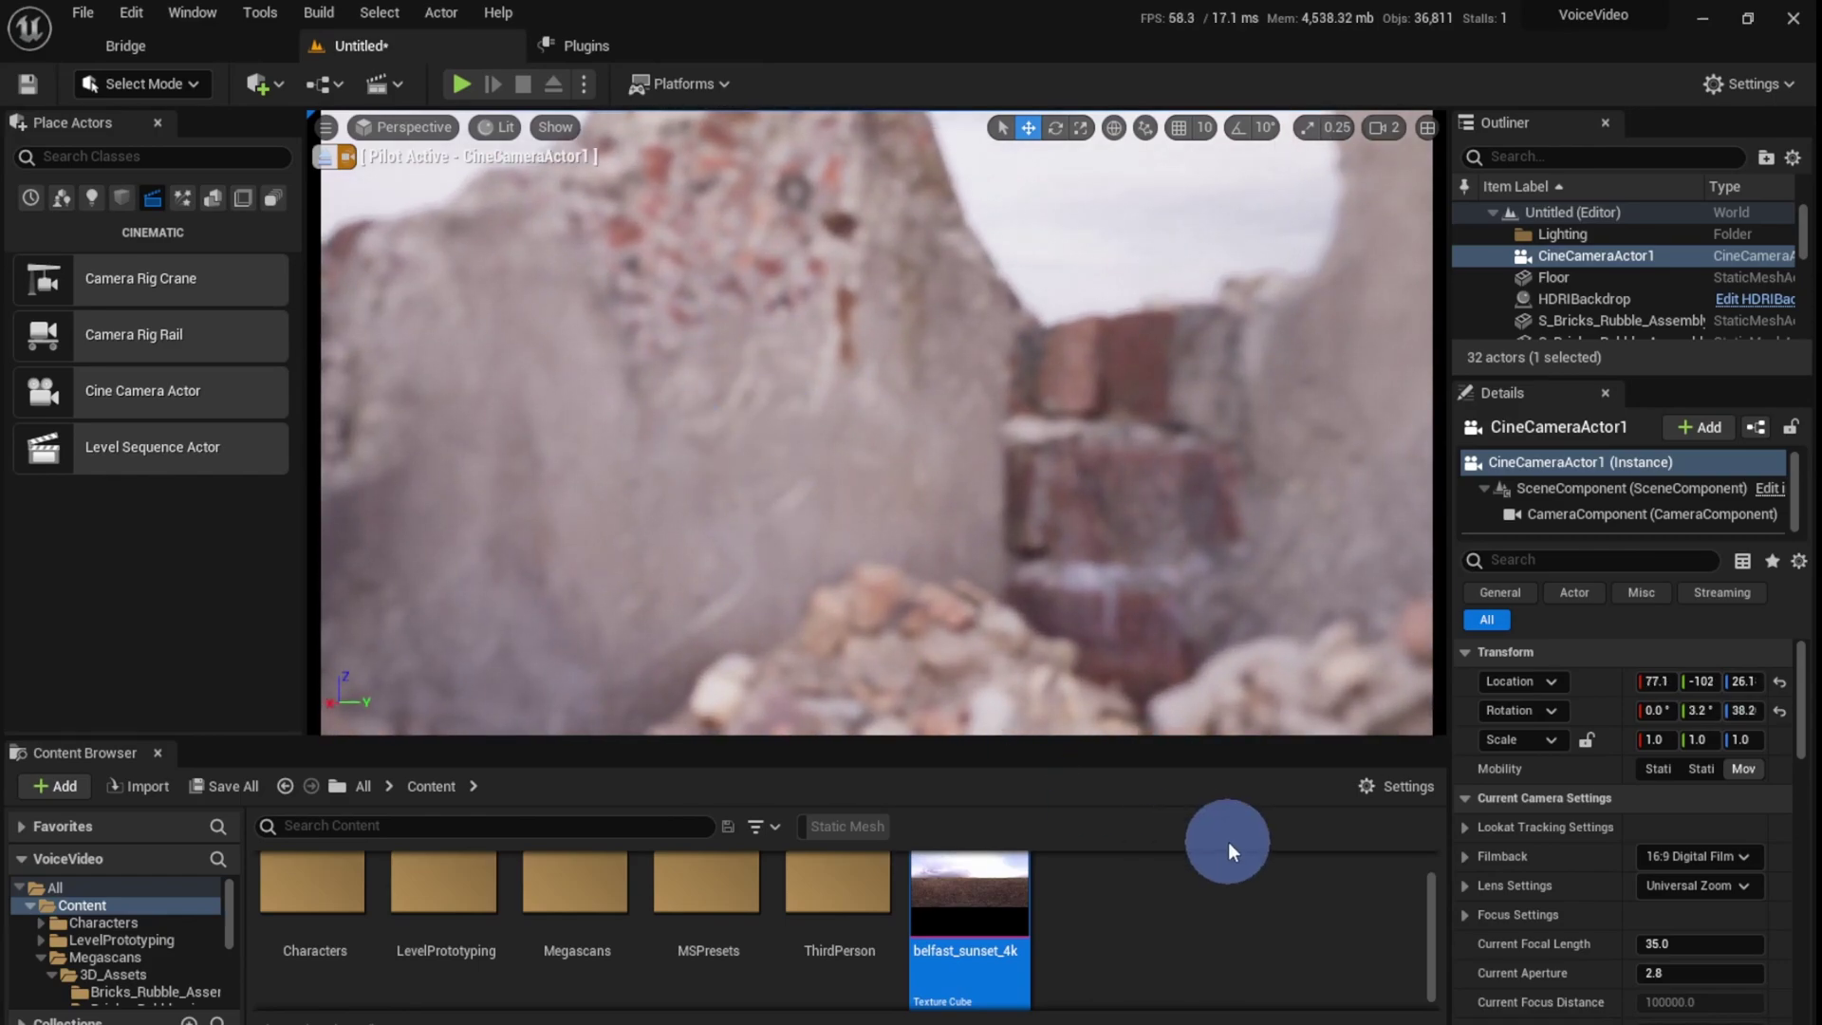
Step: Set the cine camera's focal length to 25 and reframe it to include the trash can
left_click(1674, 941)
type("25")
key("Return")
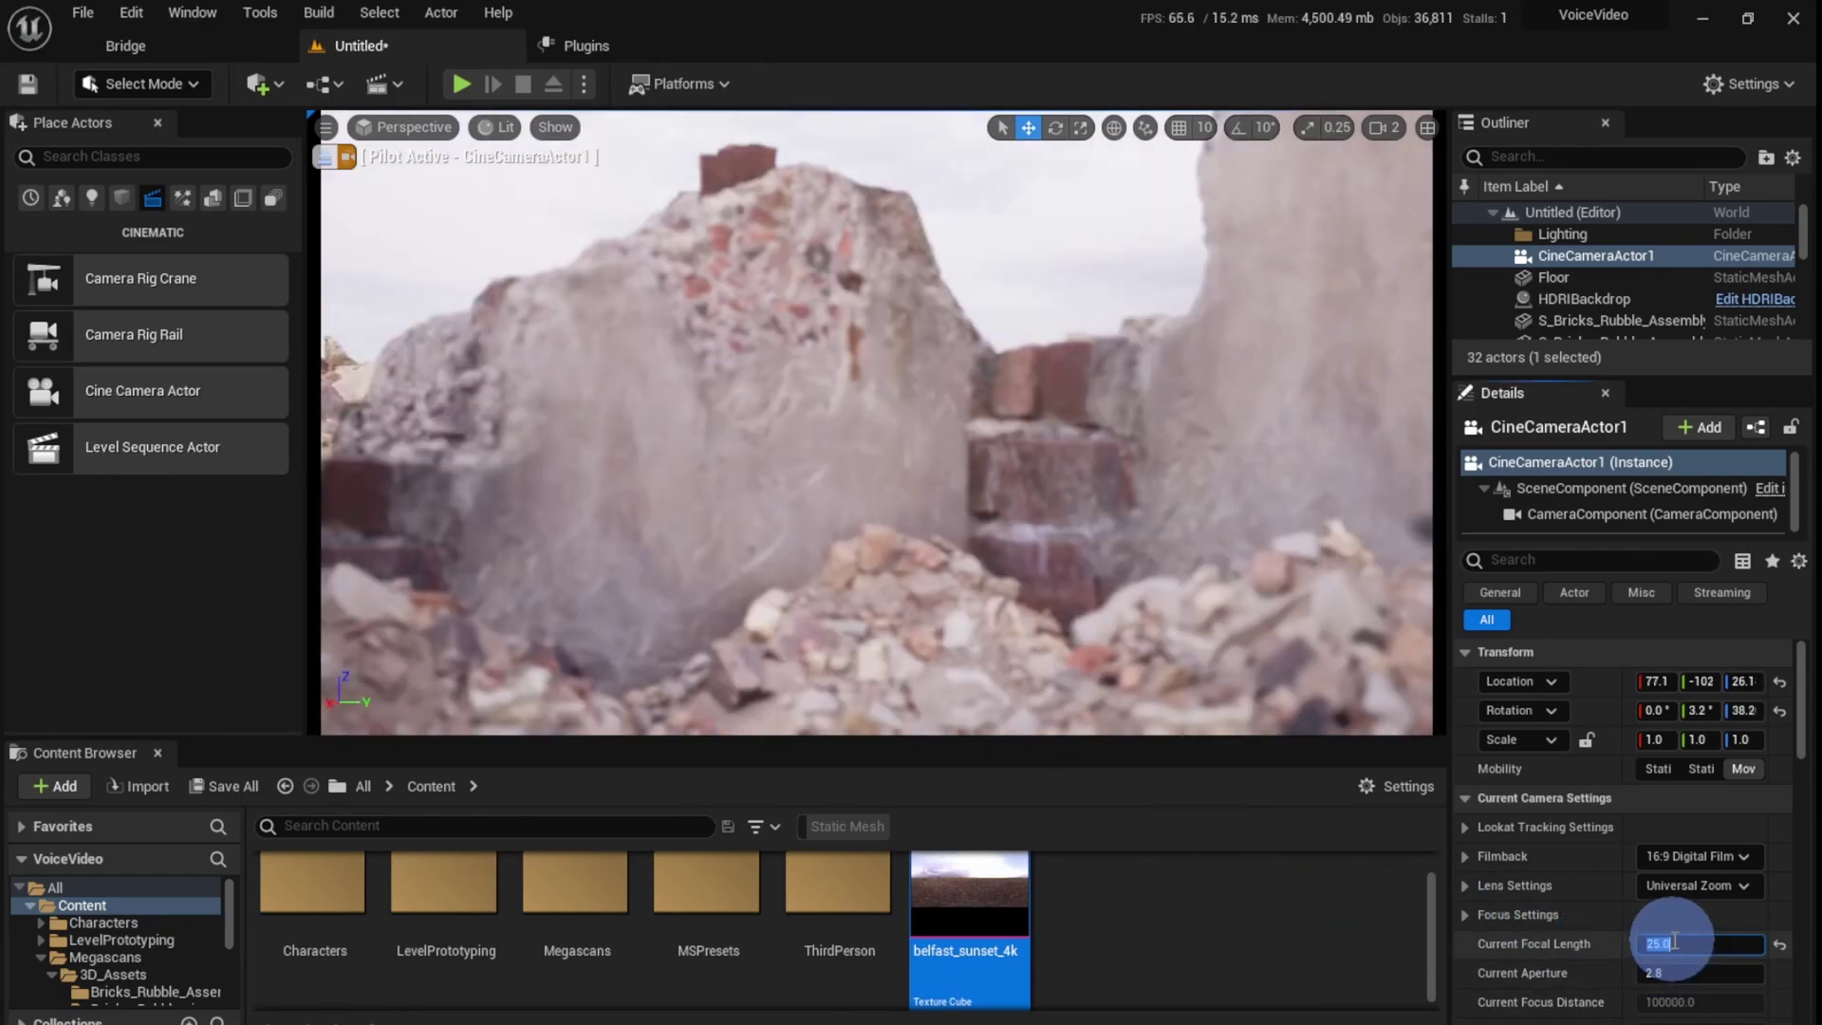
mouse_move(855, 522)
right_mouse_down()
mouse_move(854, 540)
mouse_move(866, 528)
right_mouse_up()
Step: Reframe the camera closer to the trash can and set its manual focus distance to about 23.87 cm
scroll(1632, 940, "down", 5)
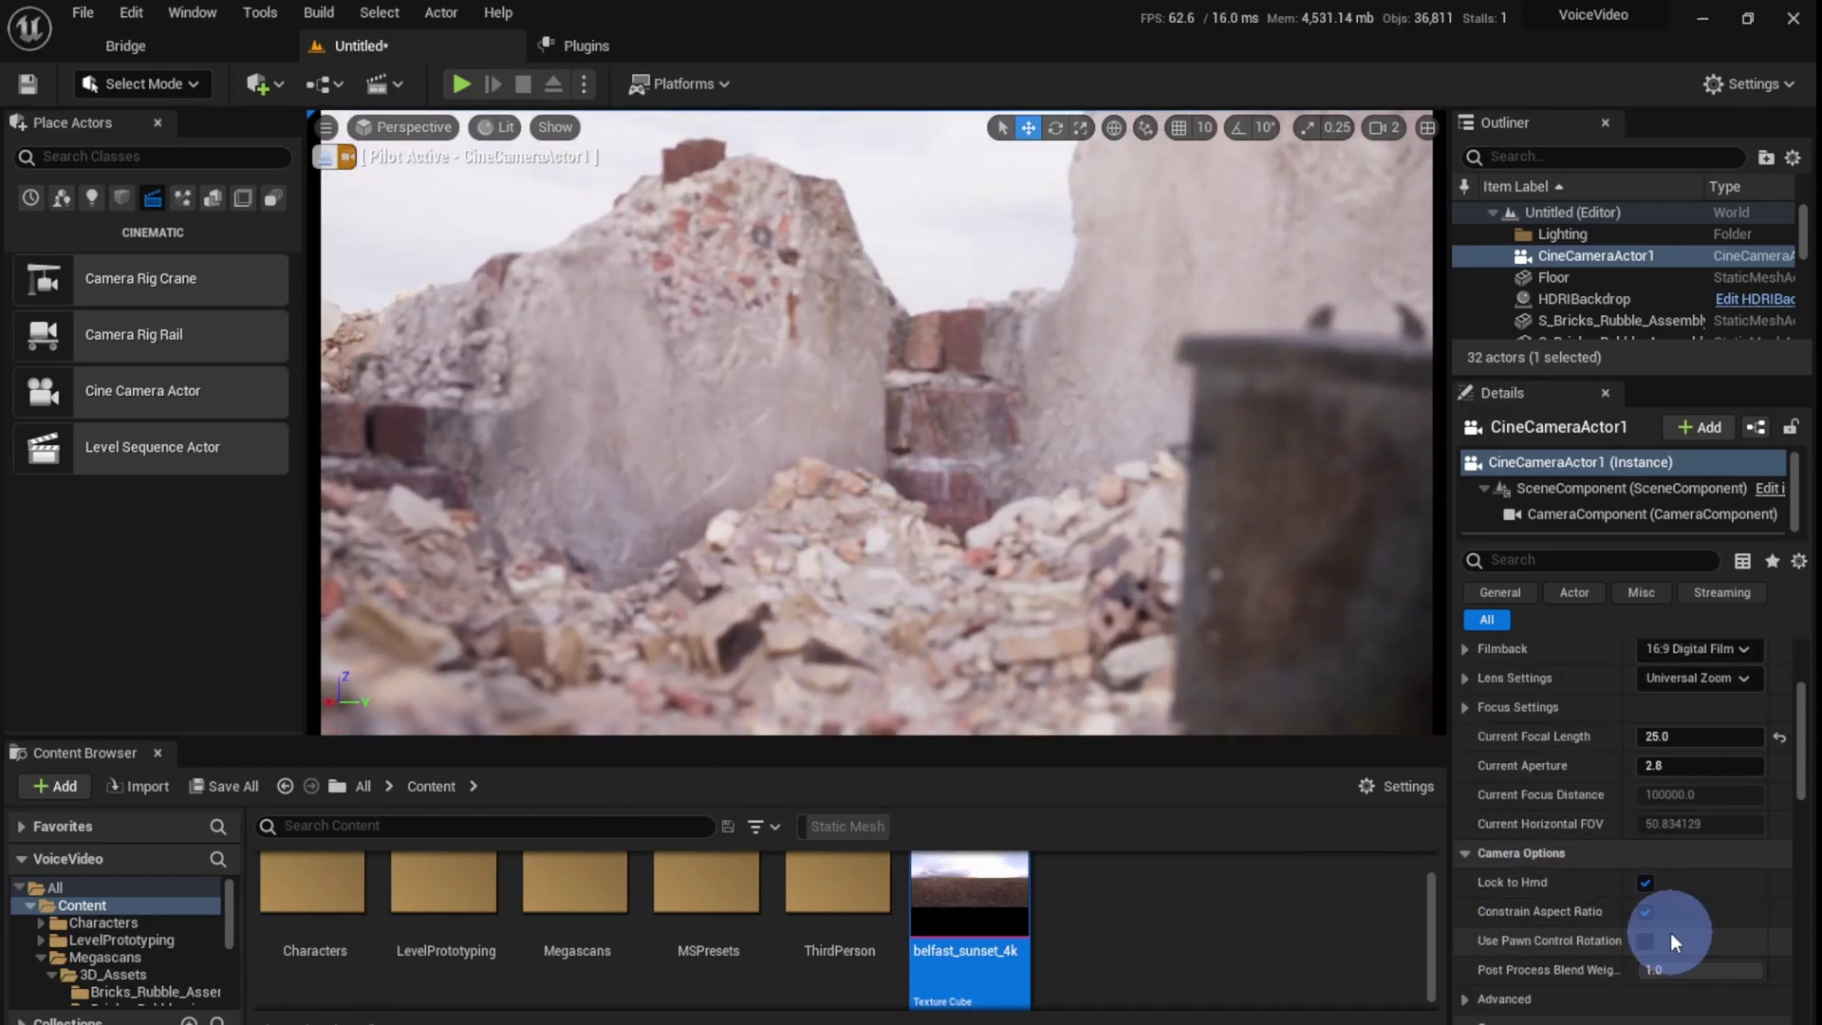
left_click(1471, 708)
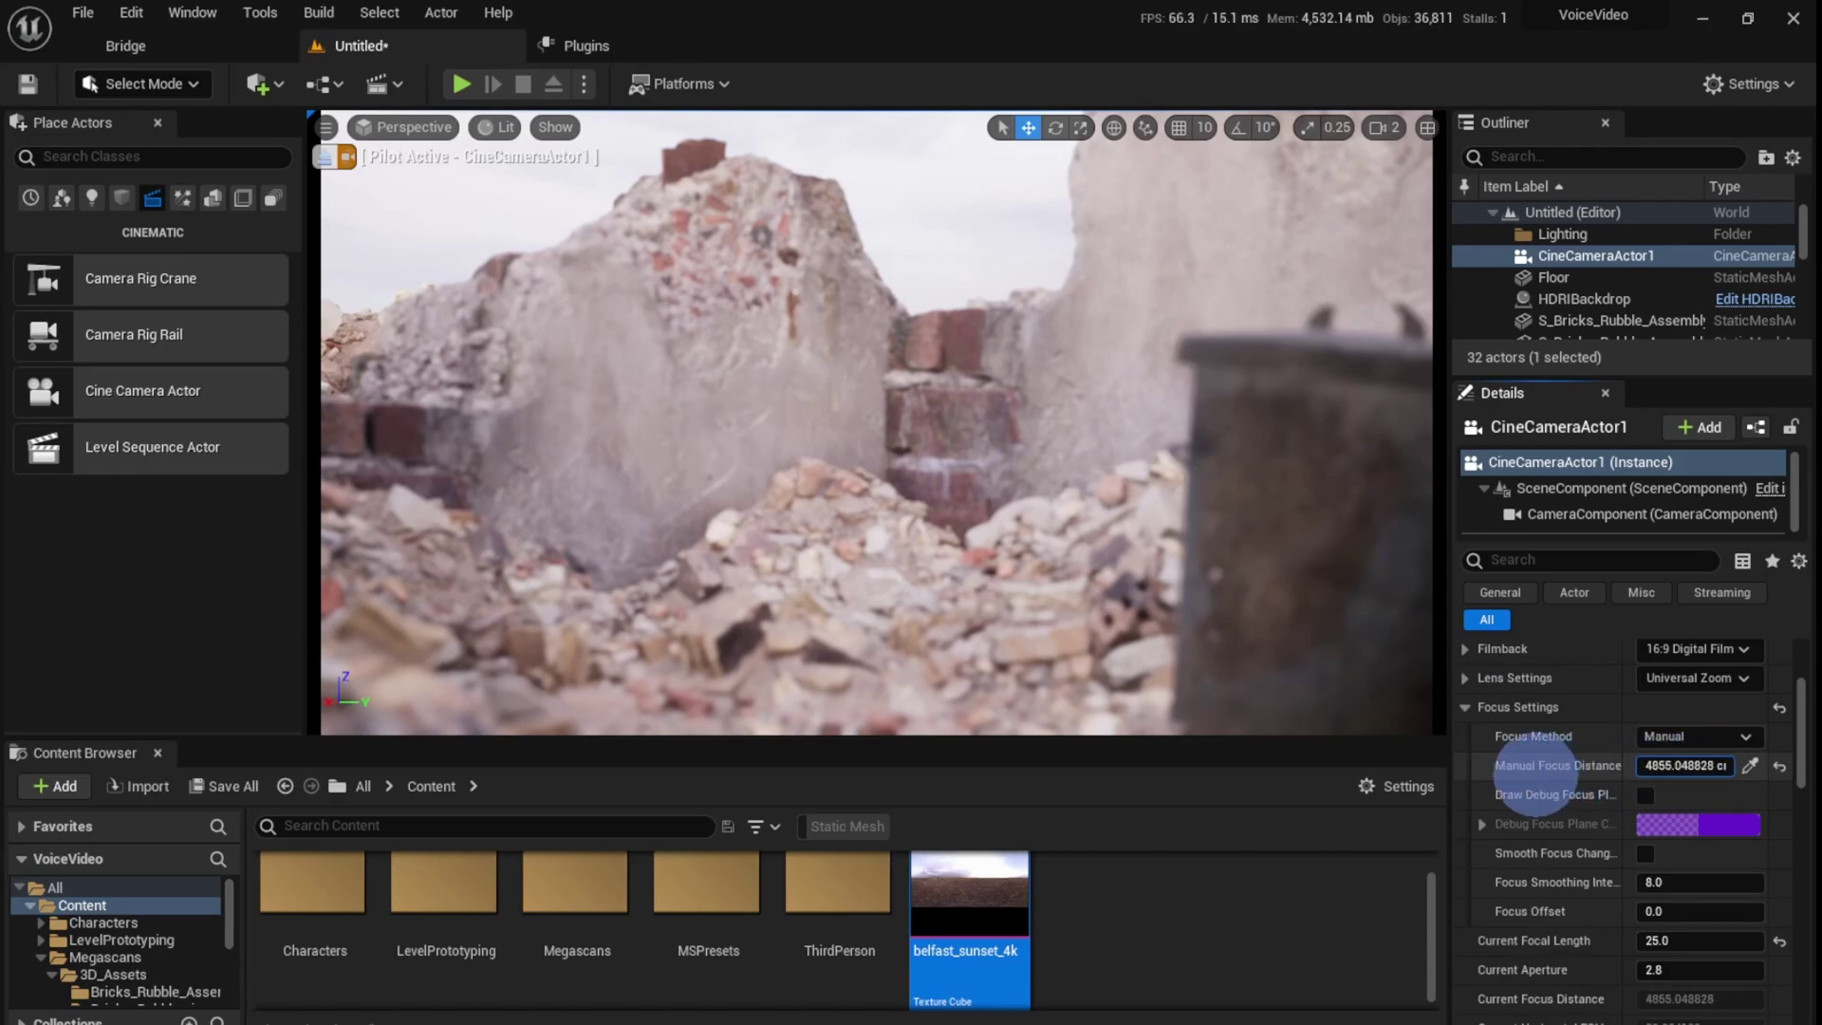
left_click_drag(1536, 776, 1323, 784)
right_click_drag(864, 534, 785, 519)
left_click_drag(1708, 763, 1269, 484)
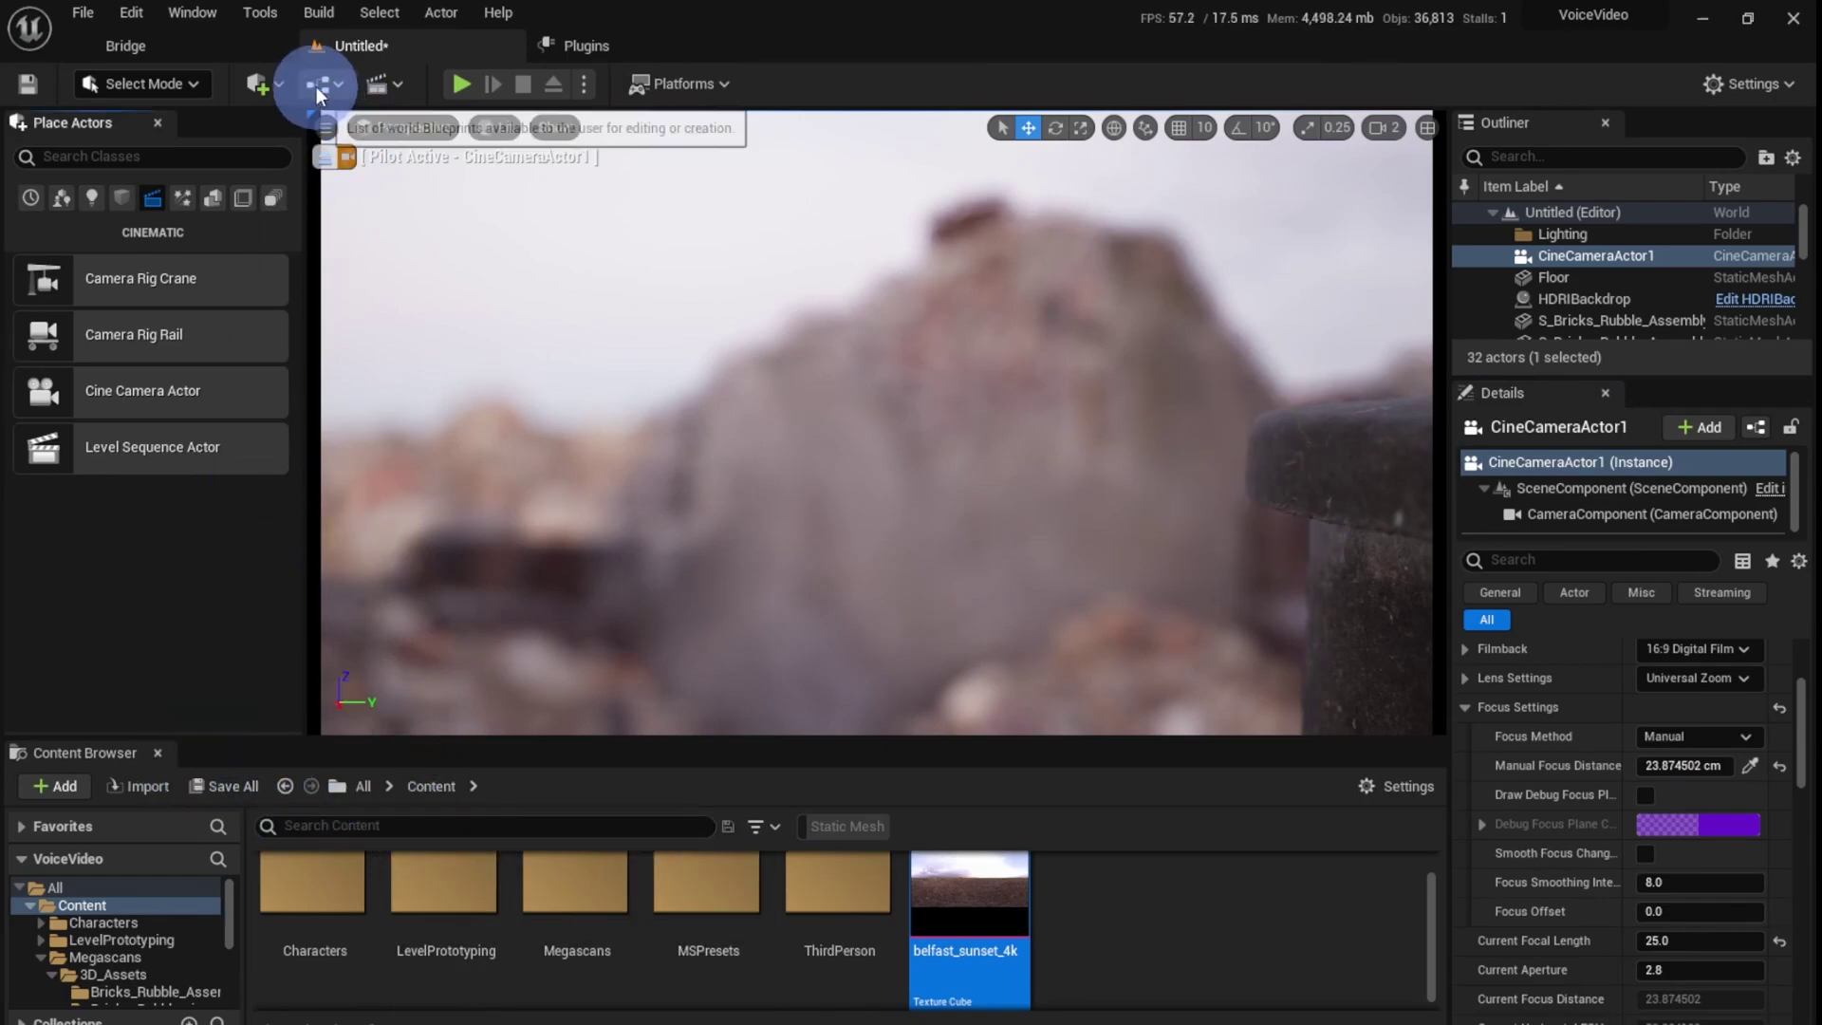
Step: Create a level sequence named NewLevelSequence in the Content folder and dock the Sequencer beside the Content Browser
left_click(380, 84)
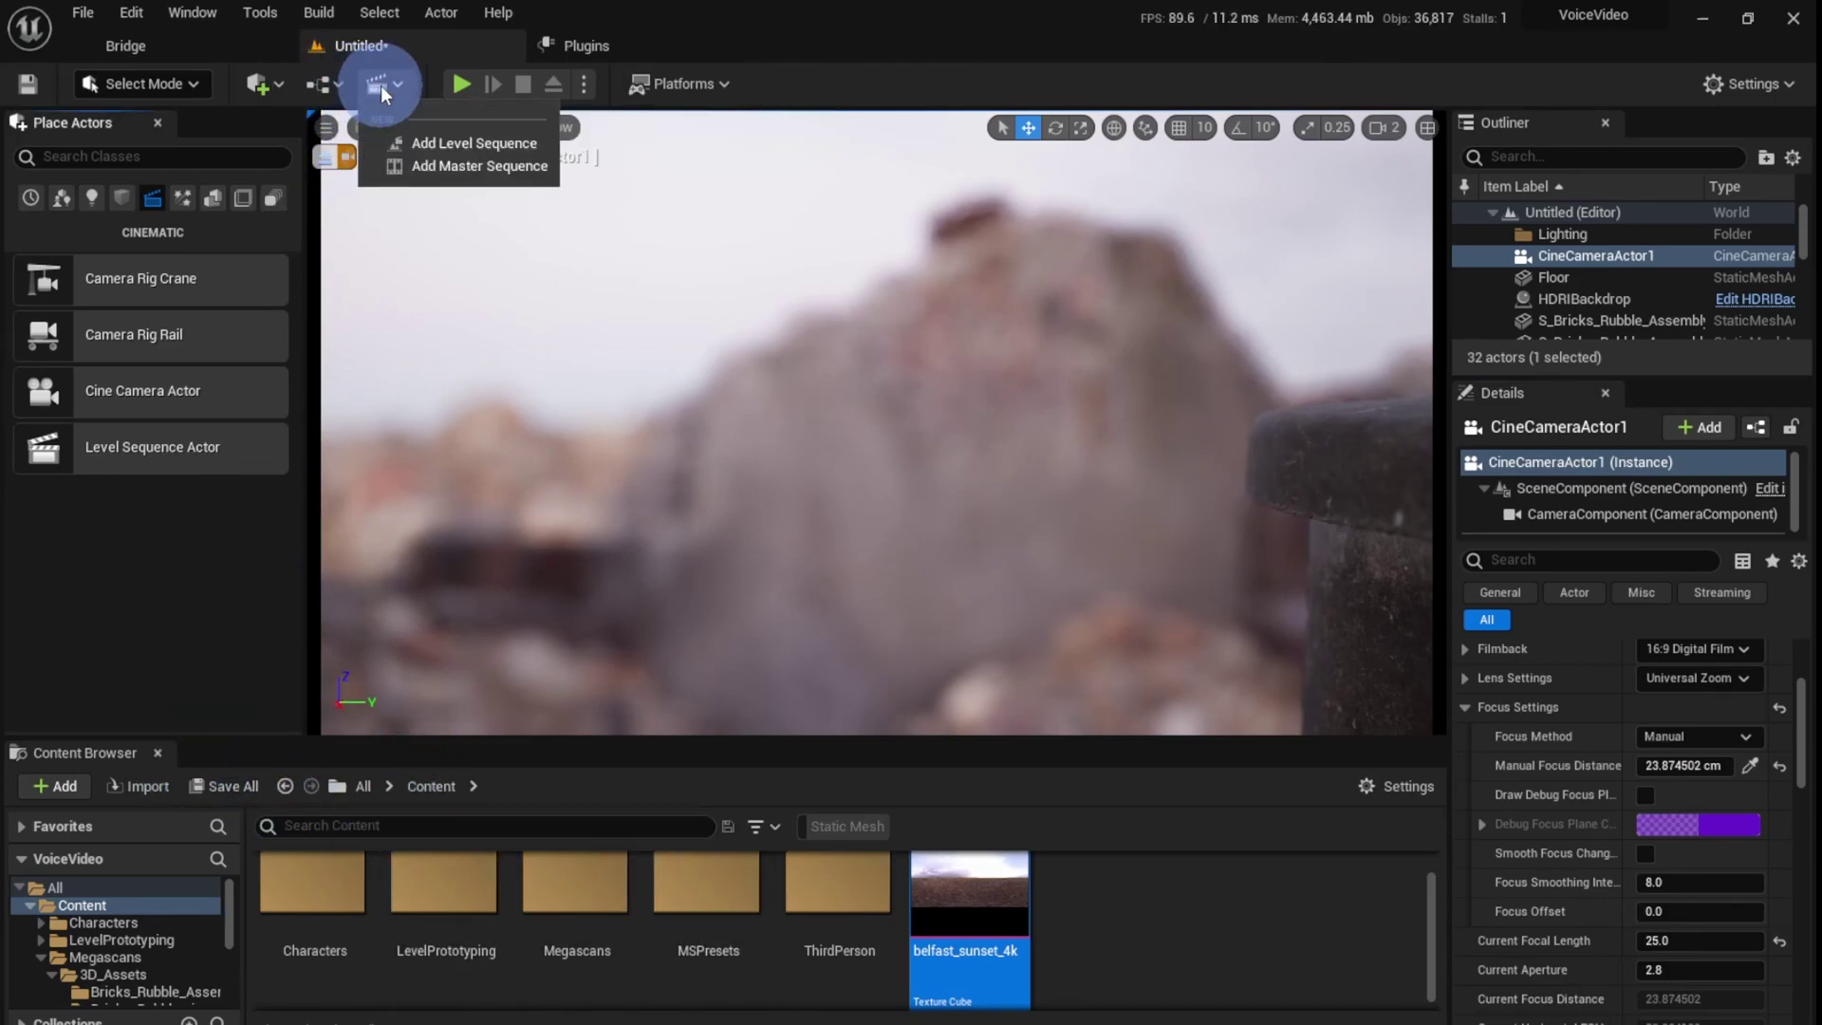
left_click(424, 149)
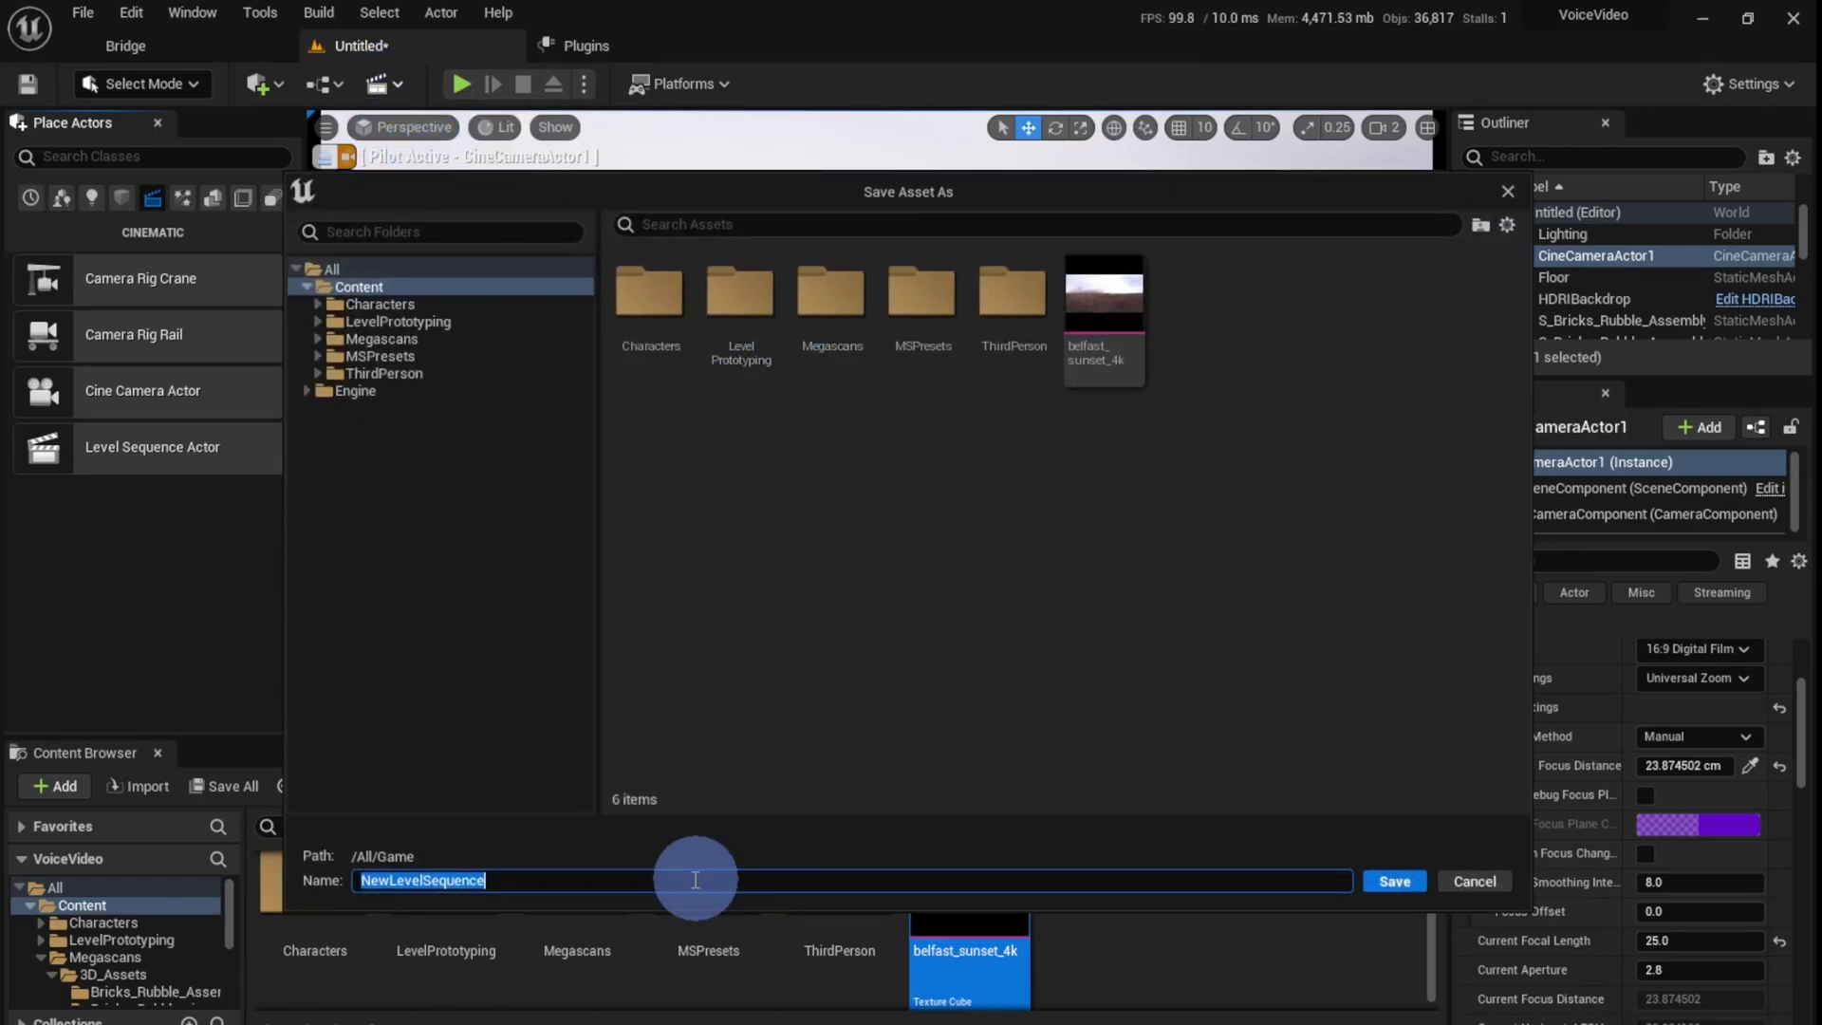
left_click(1395, 880)
left_click_drag(467, 249, 271, 761)
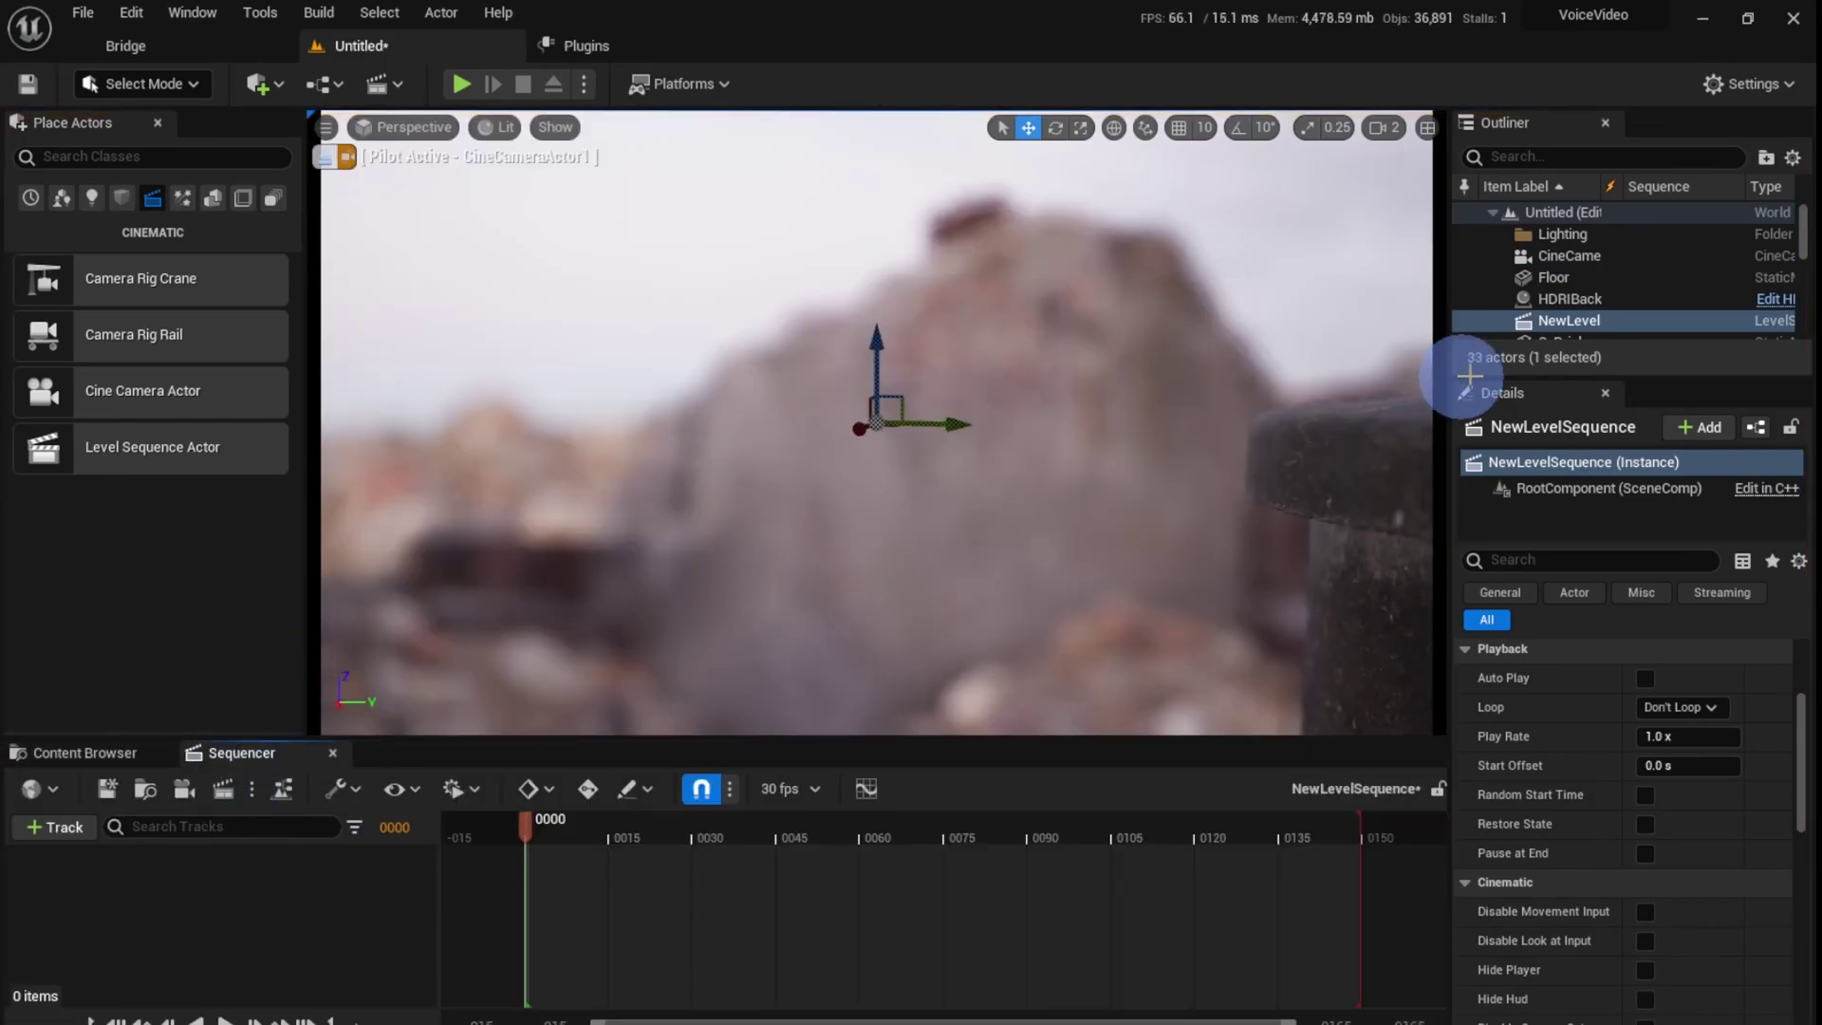
Step: Add CineCameraActor1 to the level sequence as a track
left_click_drag(1541, 255, 1126, 594)
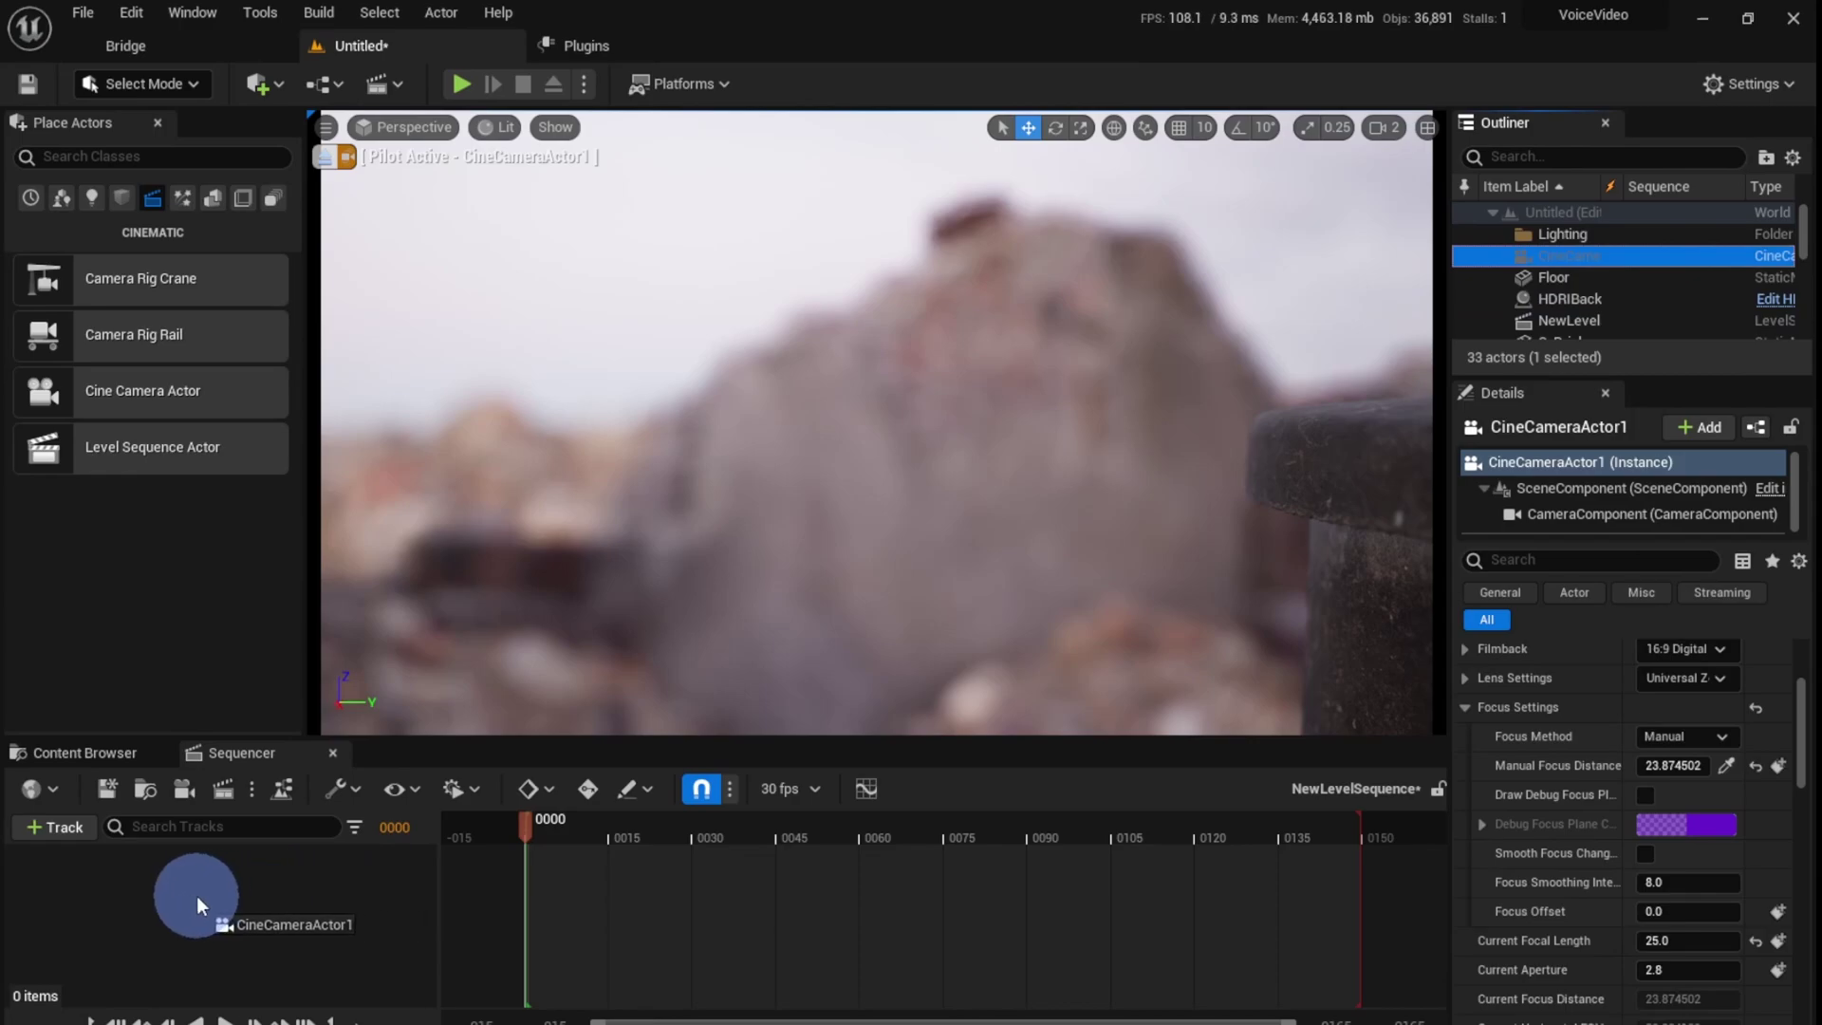
left_click_drag(197, 896, 214, 896)
scroll(347, 934, "down", 1)
Step: Add a transform keyframe for the cine camera at frame 0
left_click(531, 818)
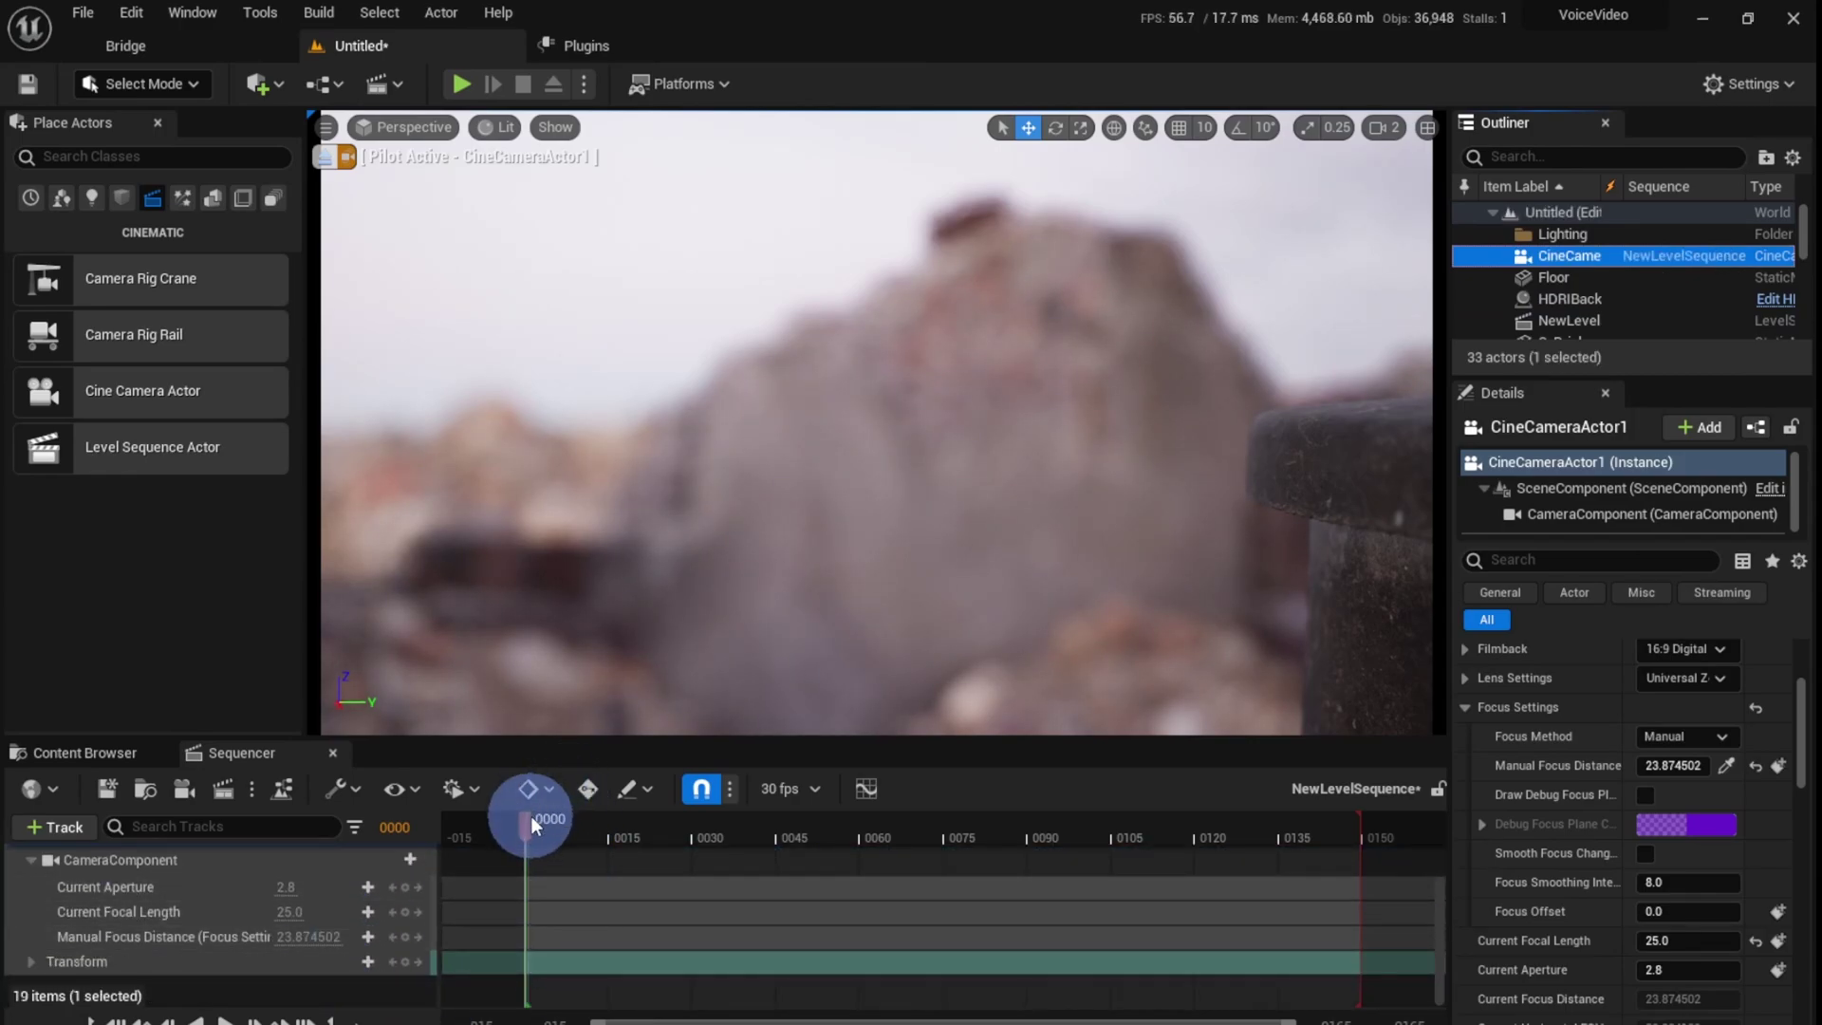
left_click(408, 962)
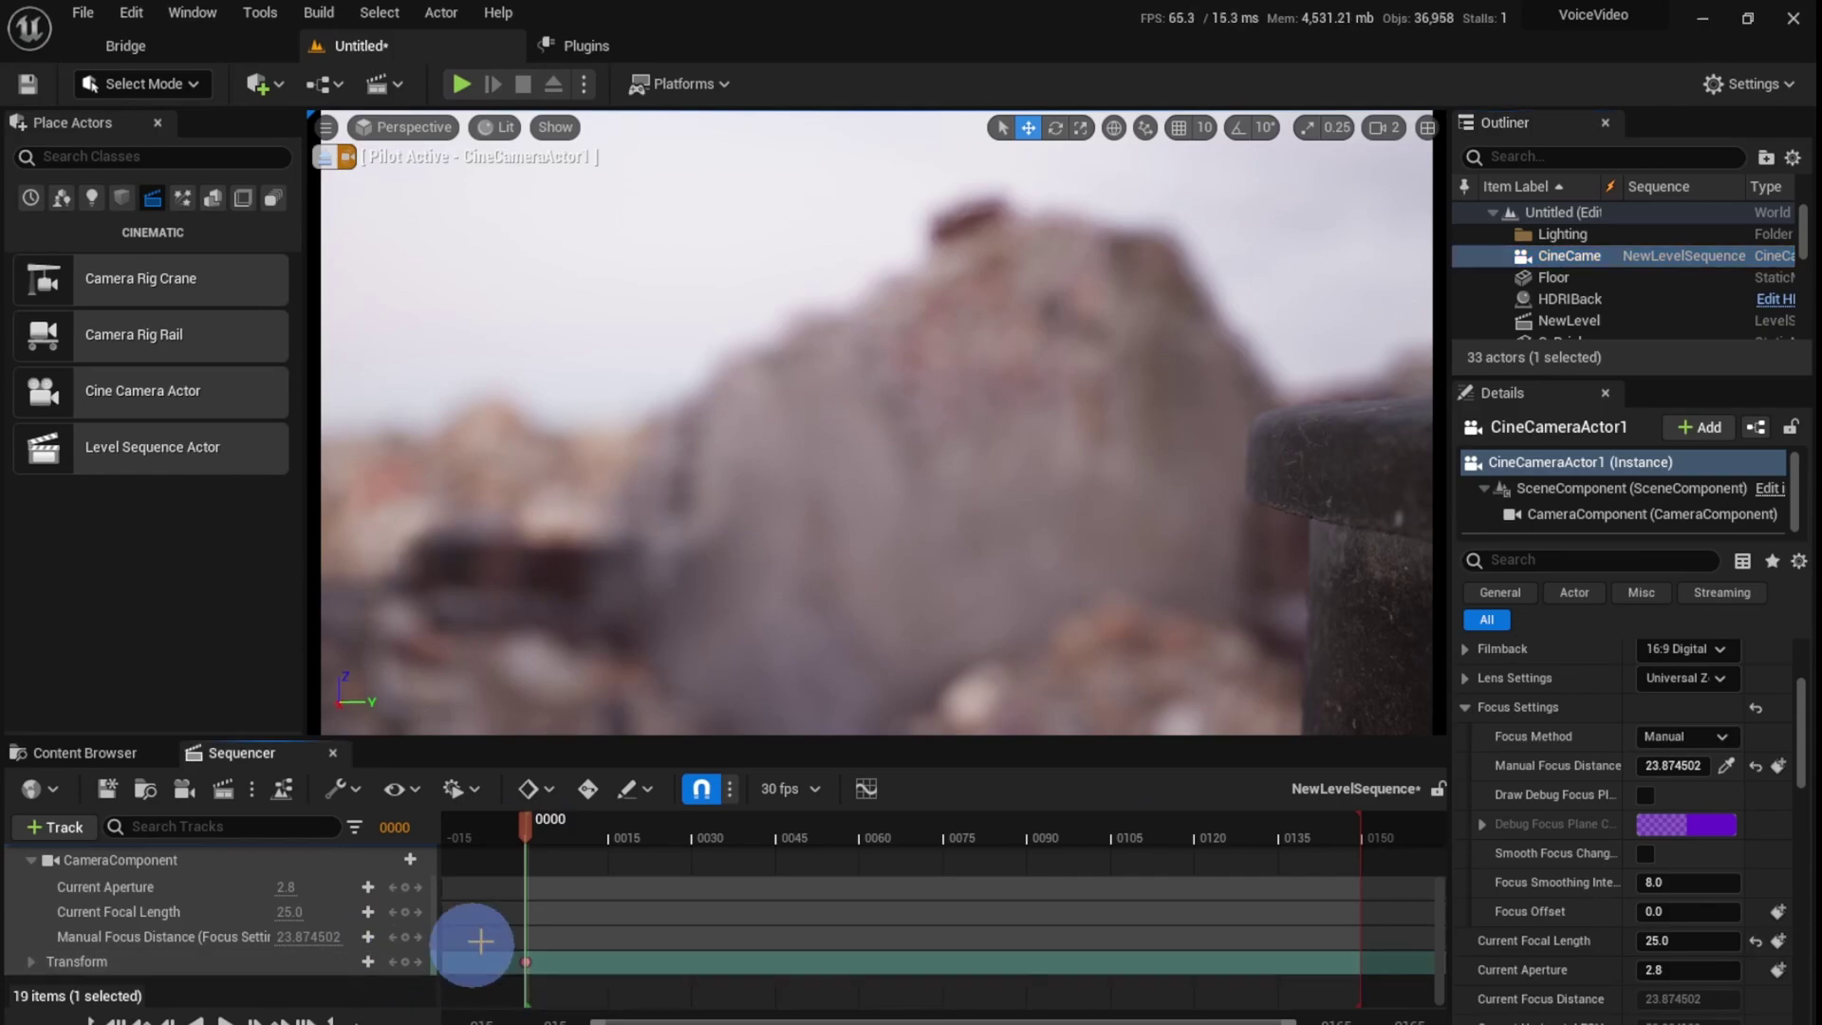
left_click_drag(527, 827, 526, 833)
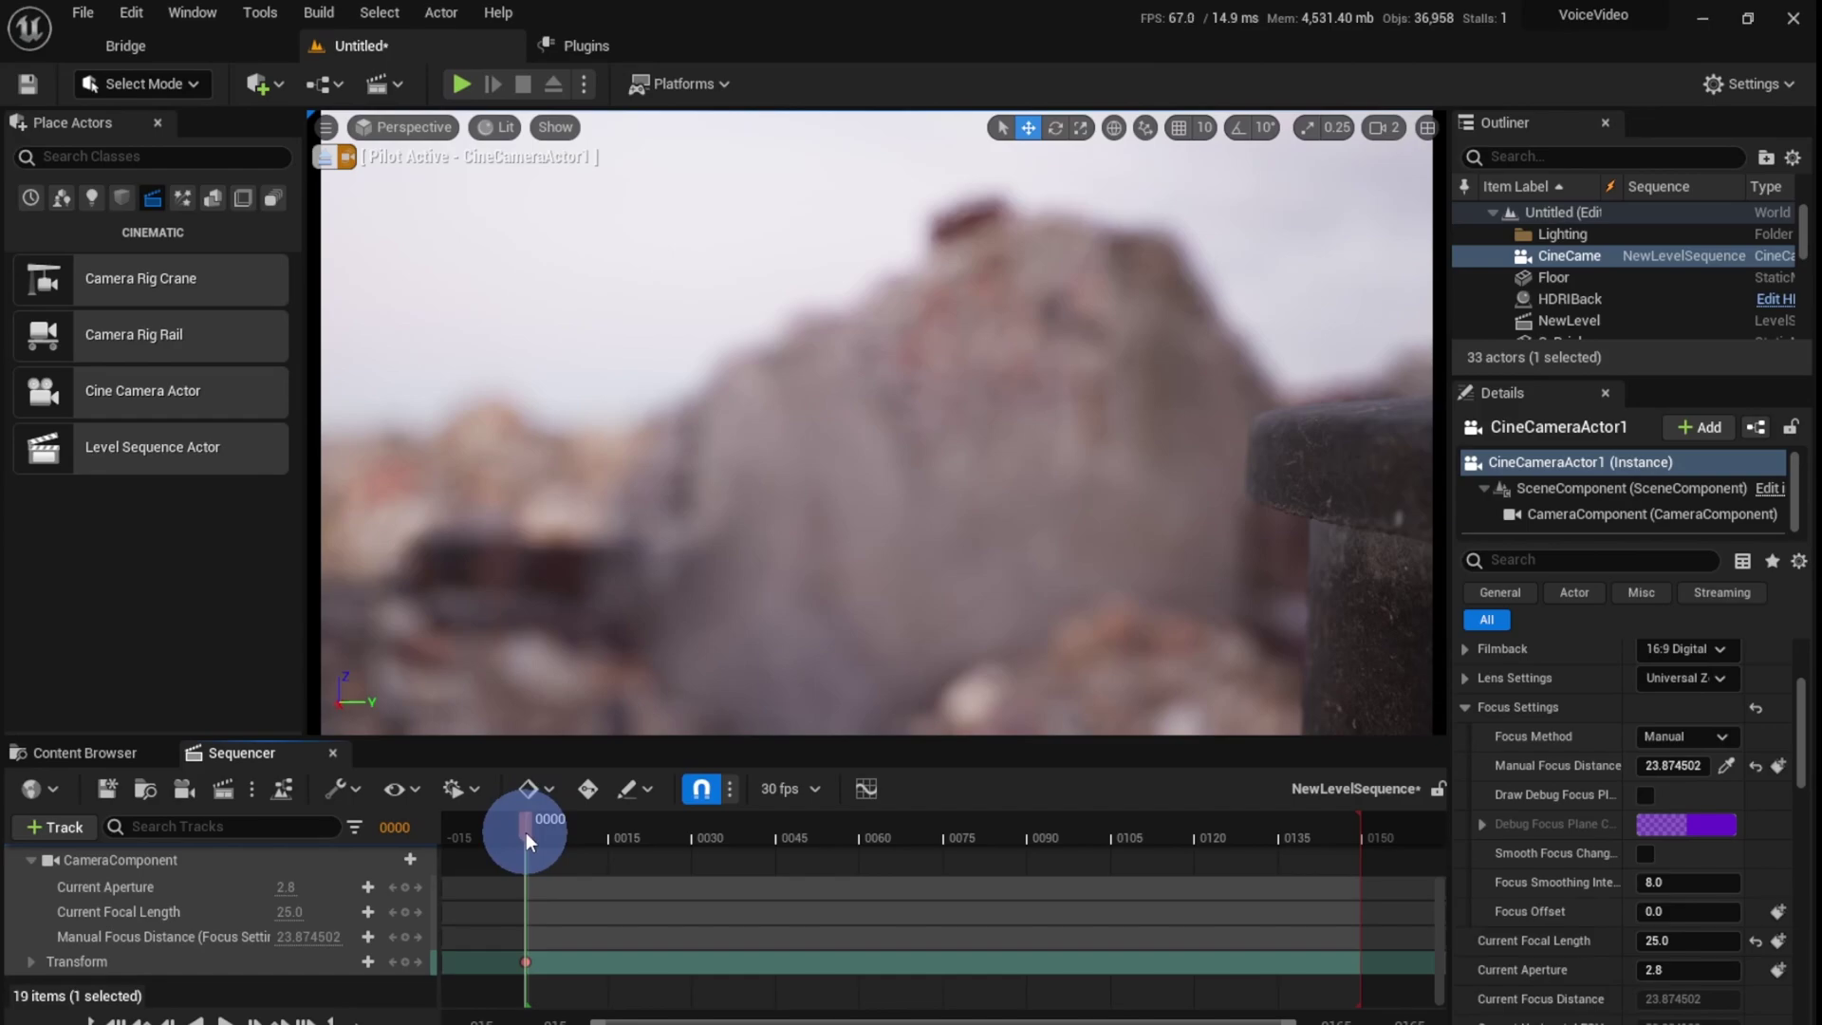
left_click_drag(725, 634, 789, 687)
Step: Key the camera's manual focus distance of about 23.87 and align that key with frame 0
left_click_drag(541, 830, 545, 823)
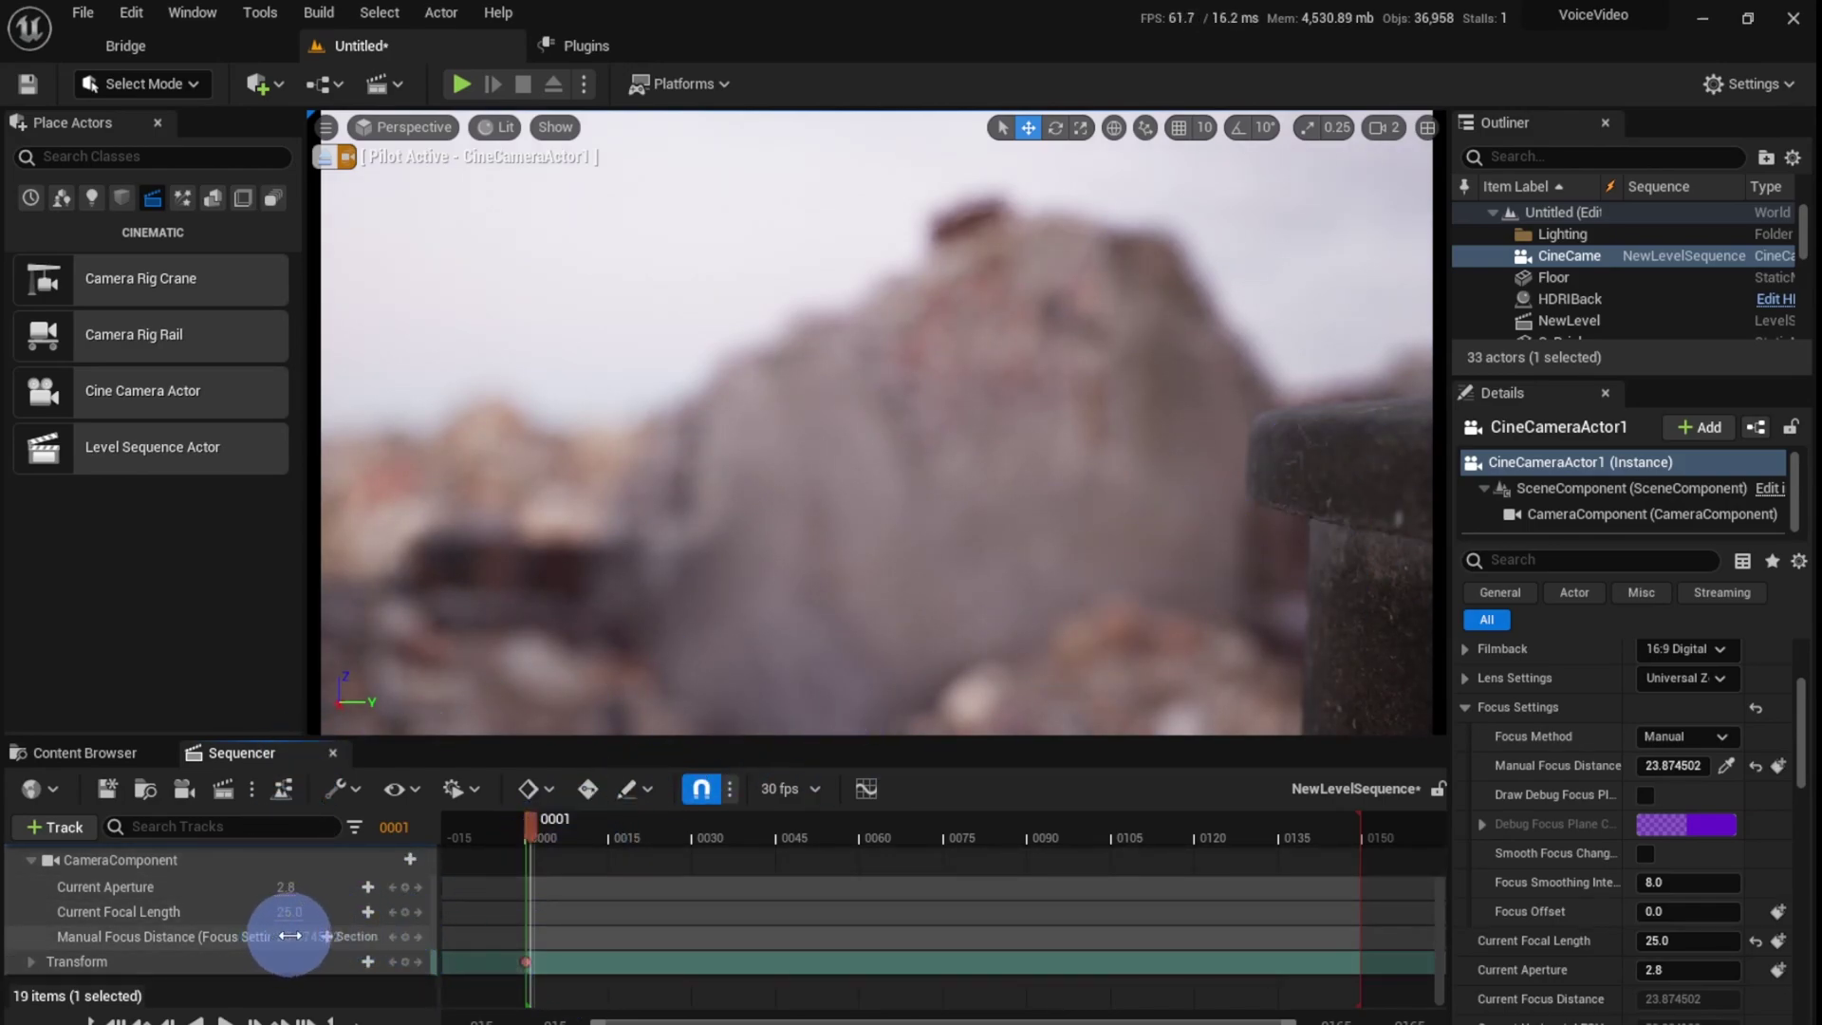
left_click(407, 949)
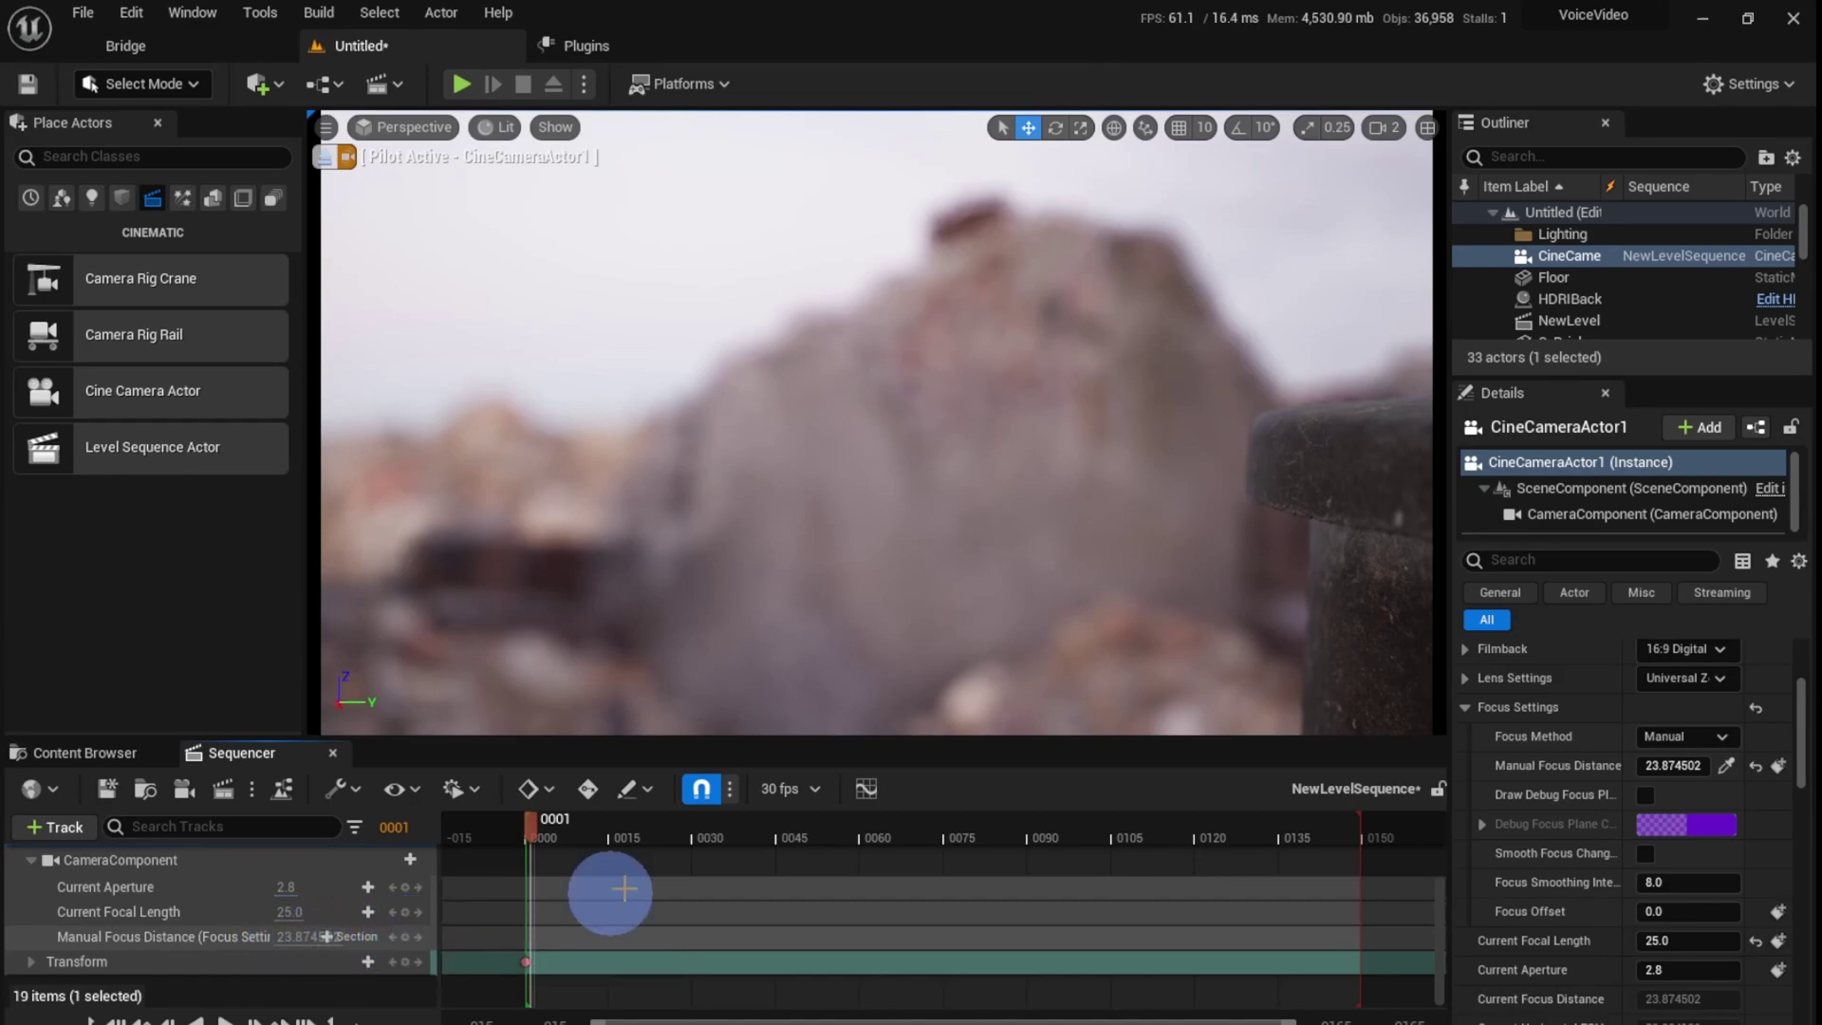
left_click(408, 937)
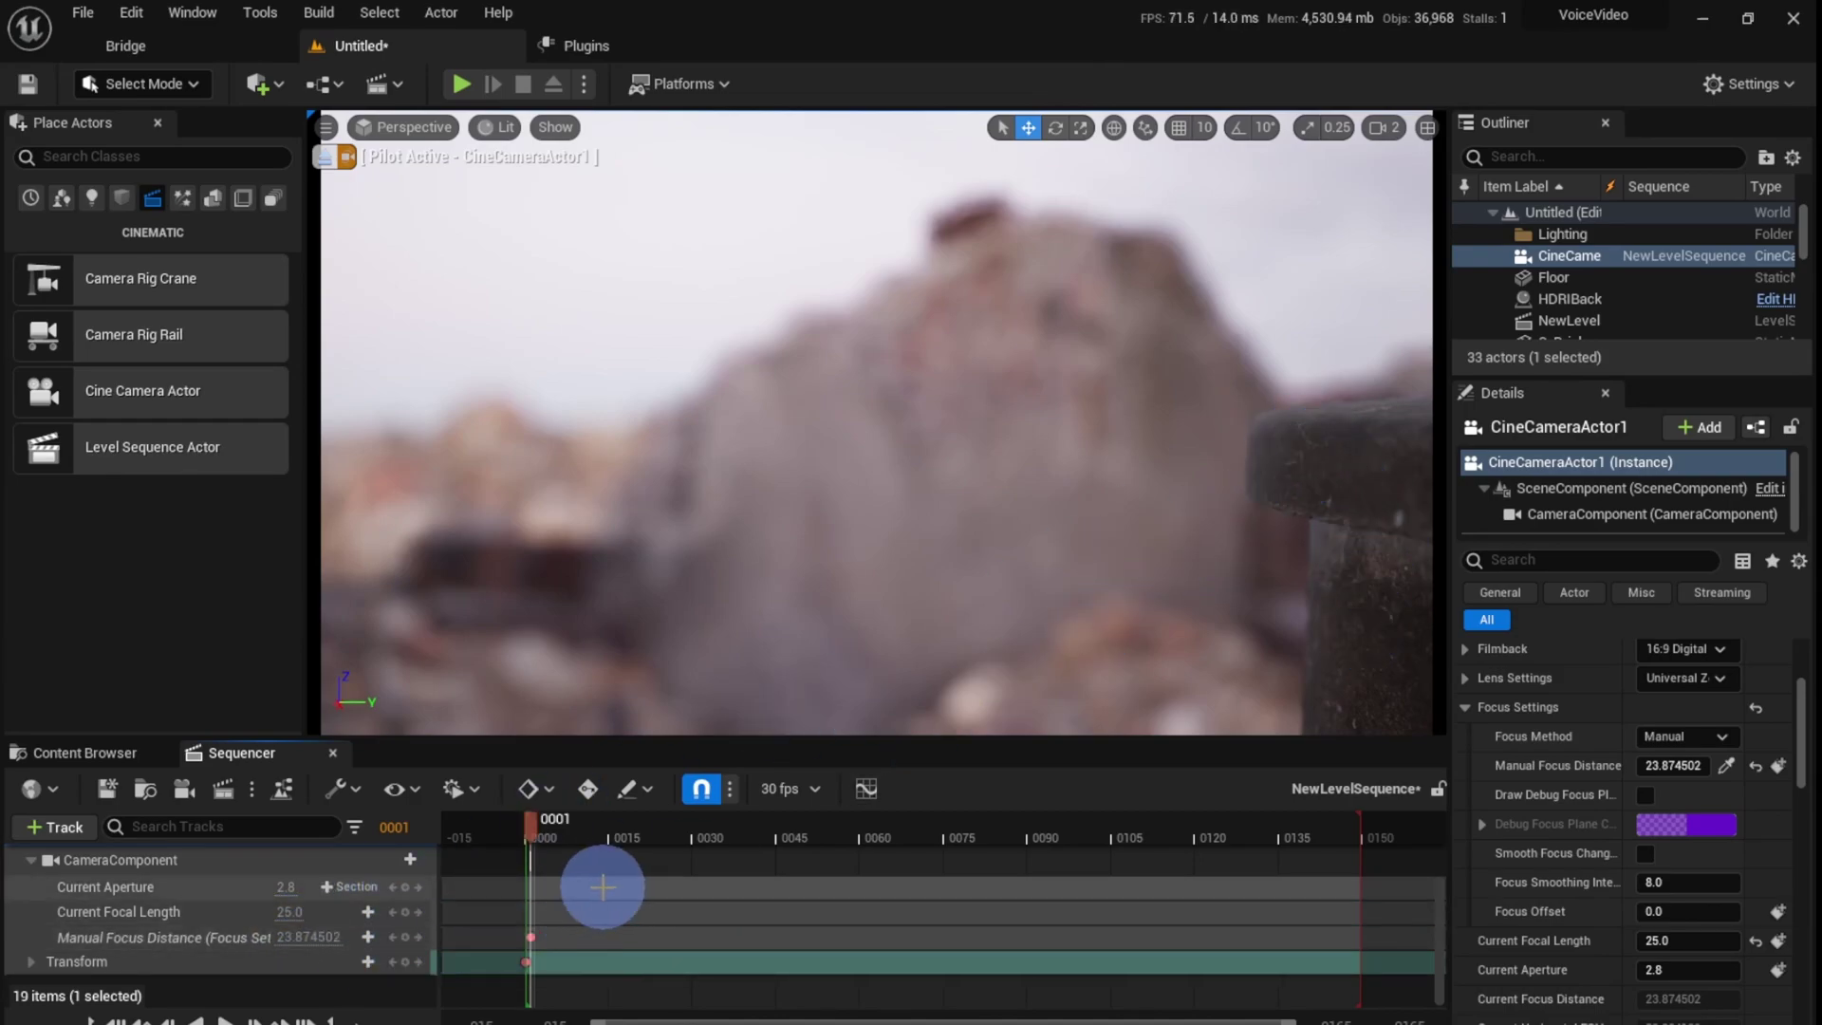
left_click(529, 940)
left_click_drag(521, 940, 523, 940)
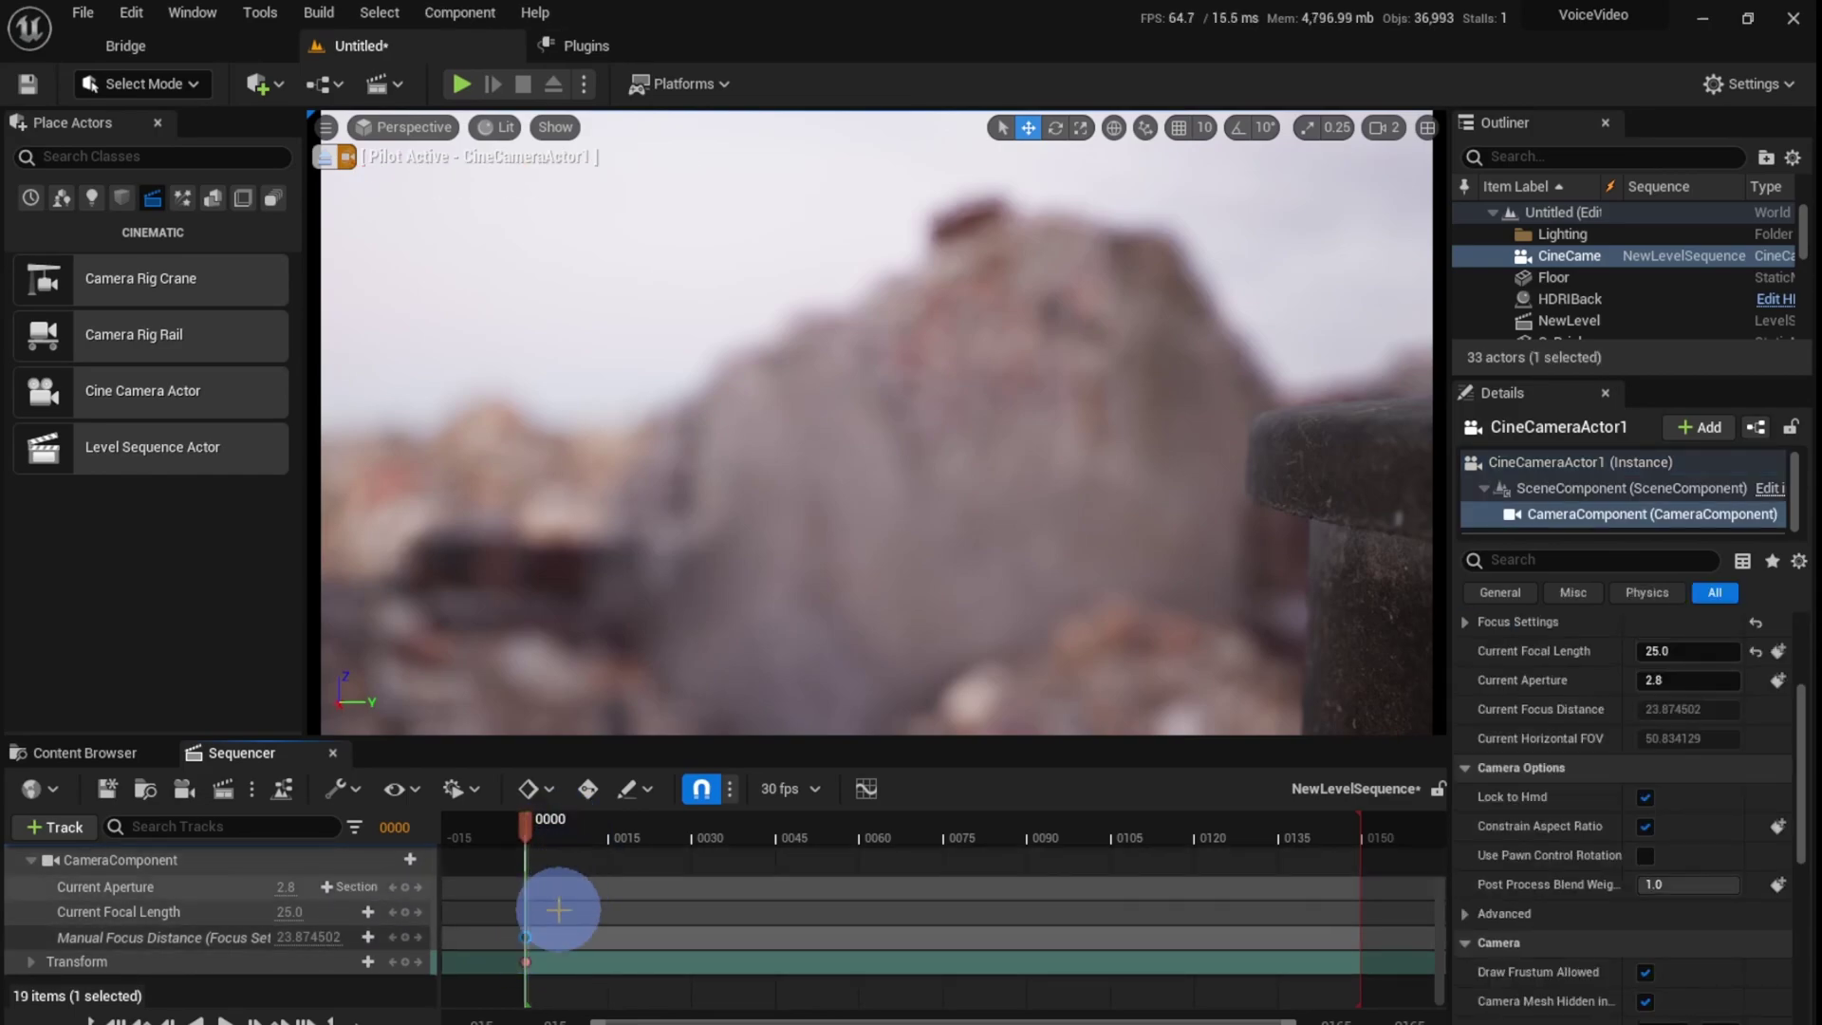
Step: Set the interpolation of the transform and manual focus distance keys at frame 0 to Linear
left_click(526, 961)
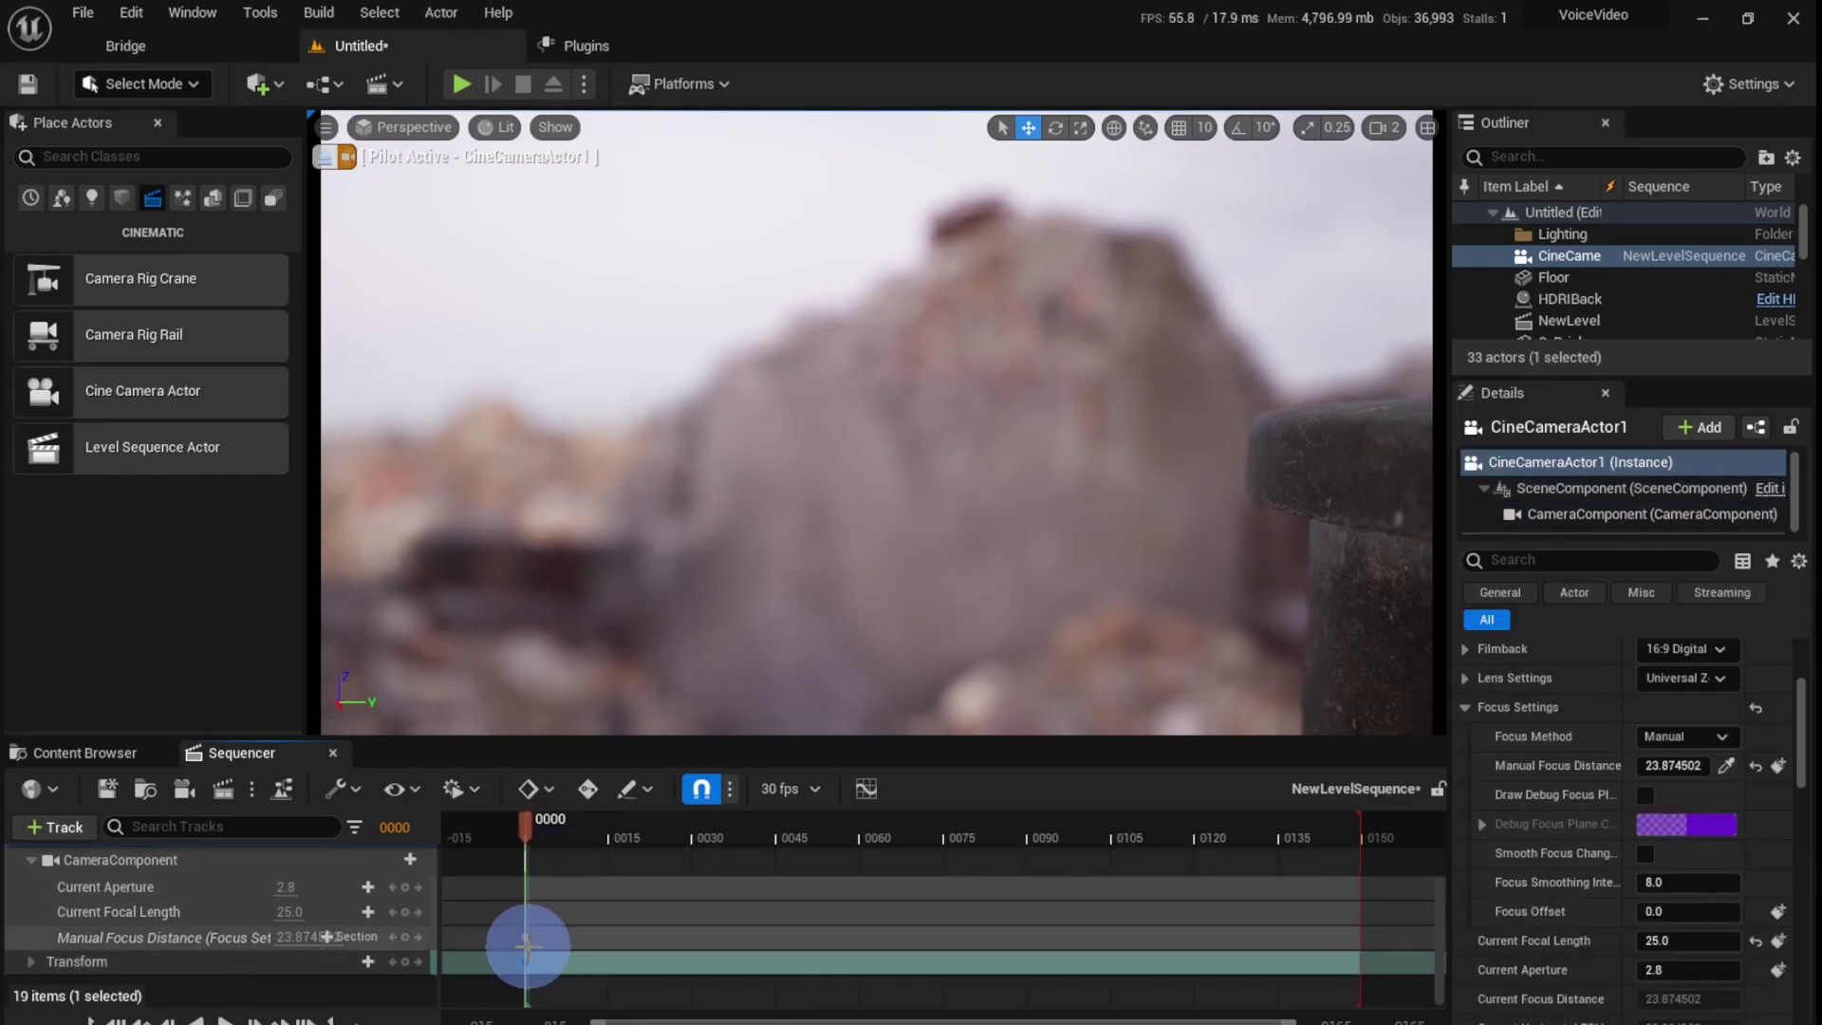
left_click(526, 938)
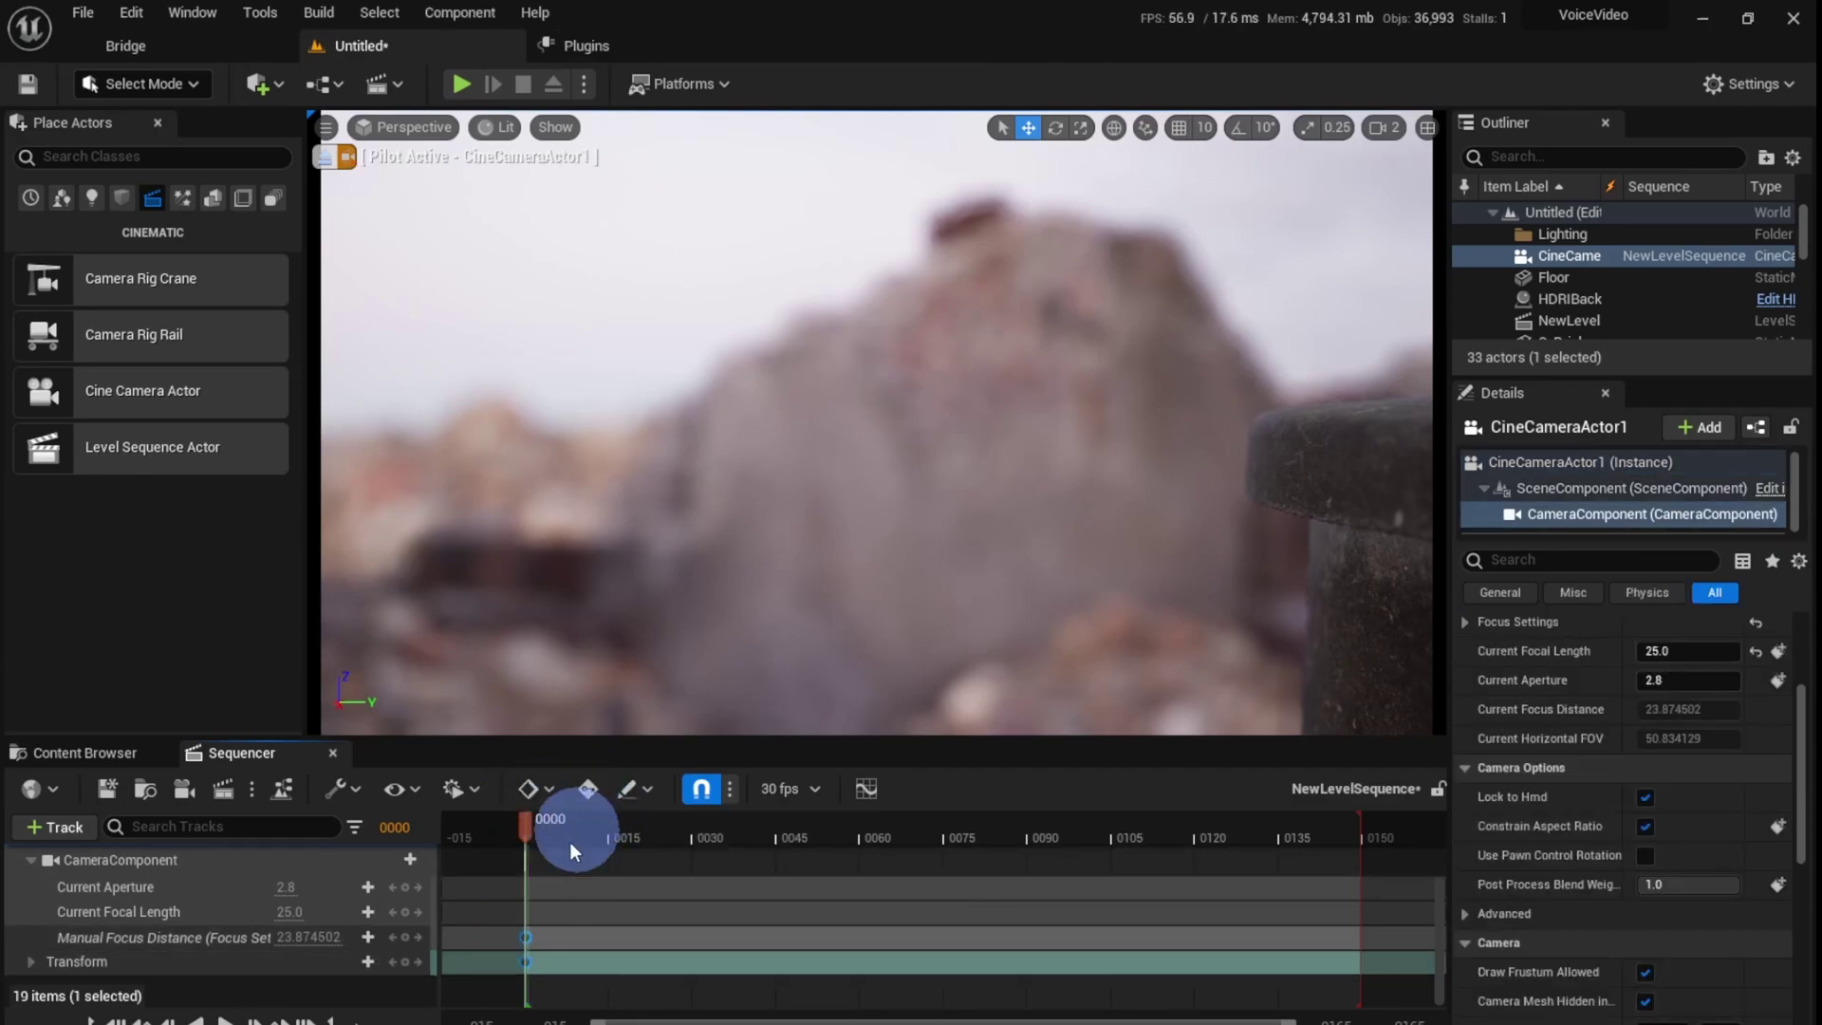
right_click(534, 927)
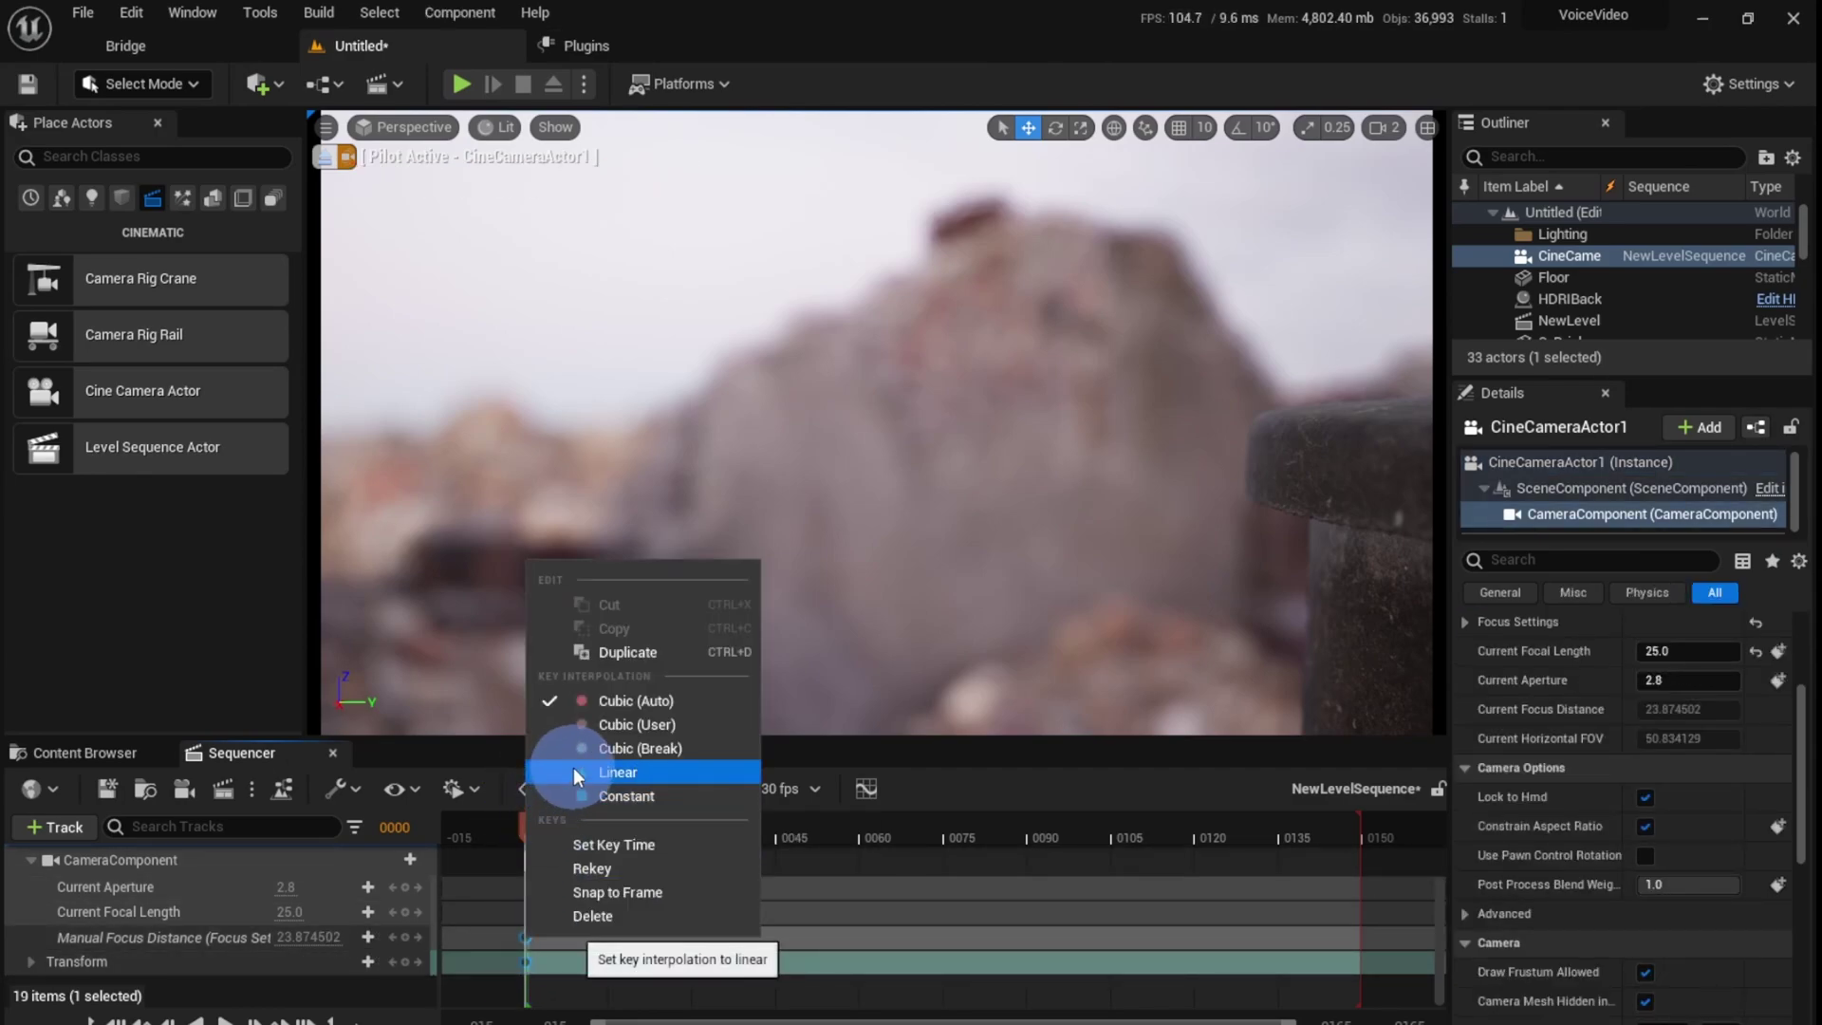
left_click(573, 772)
right_click(529, 937)
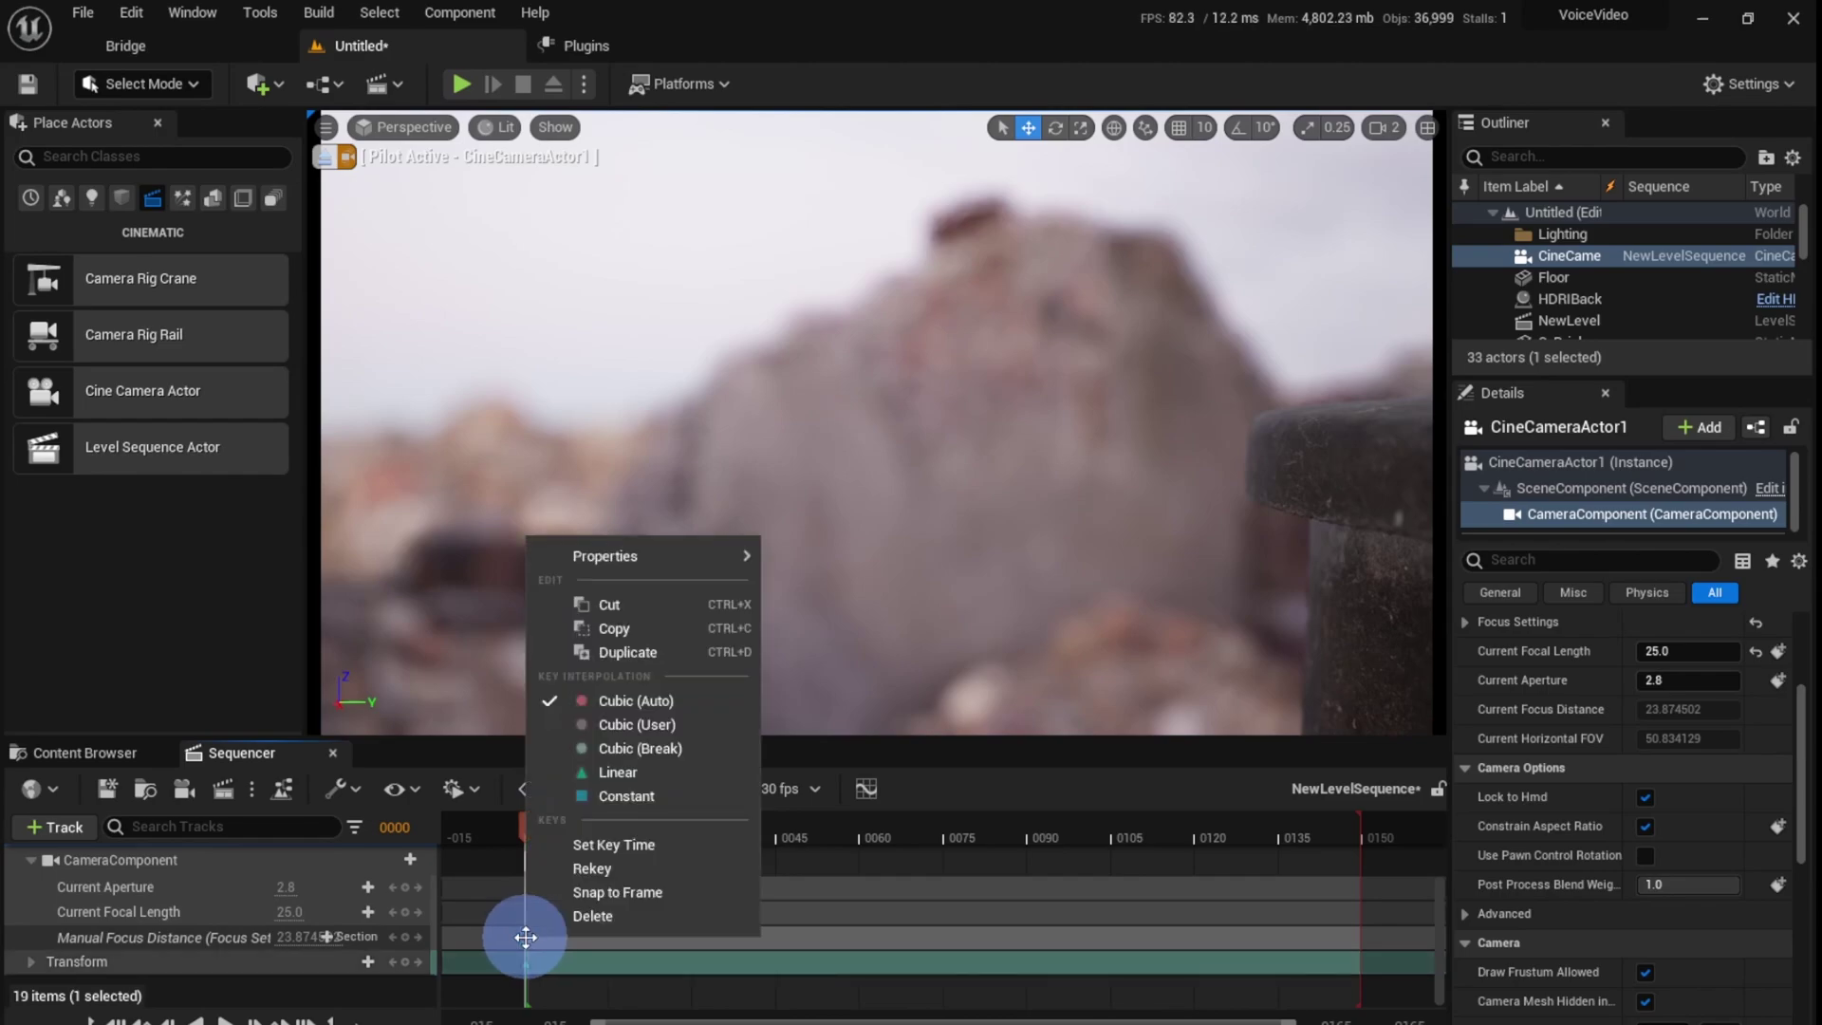
left_click(545, 765)
Step: Set the Sequencer's default key interpolation to Linear and the sequence frame rate to 24 fps
left_click(551, 791)
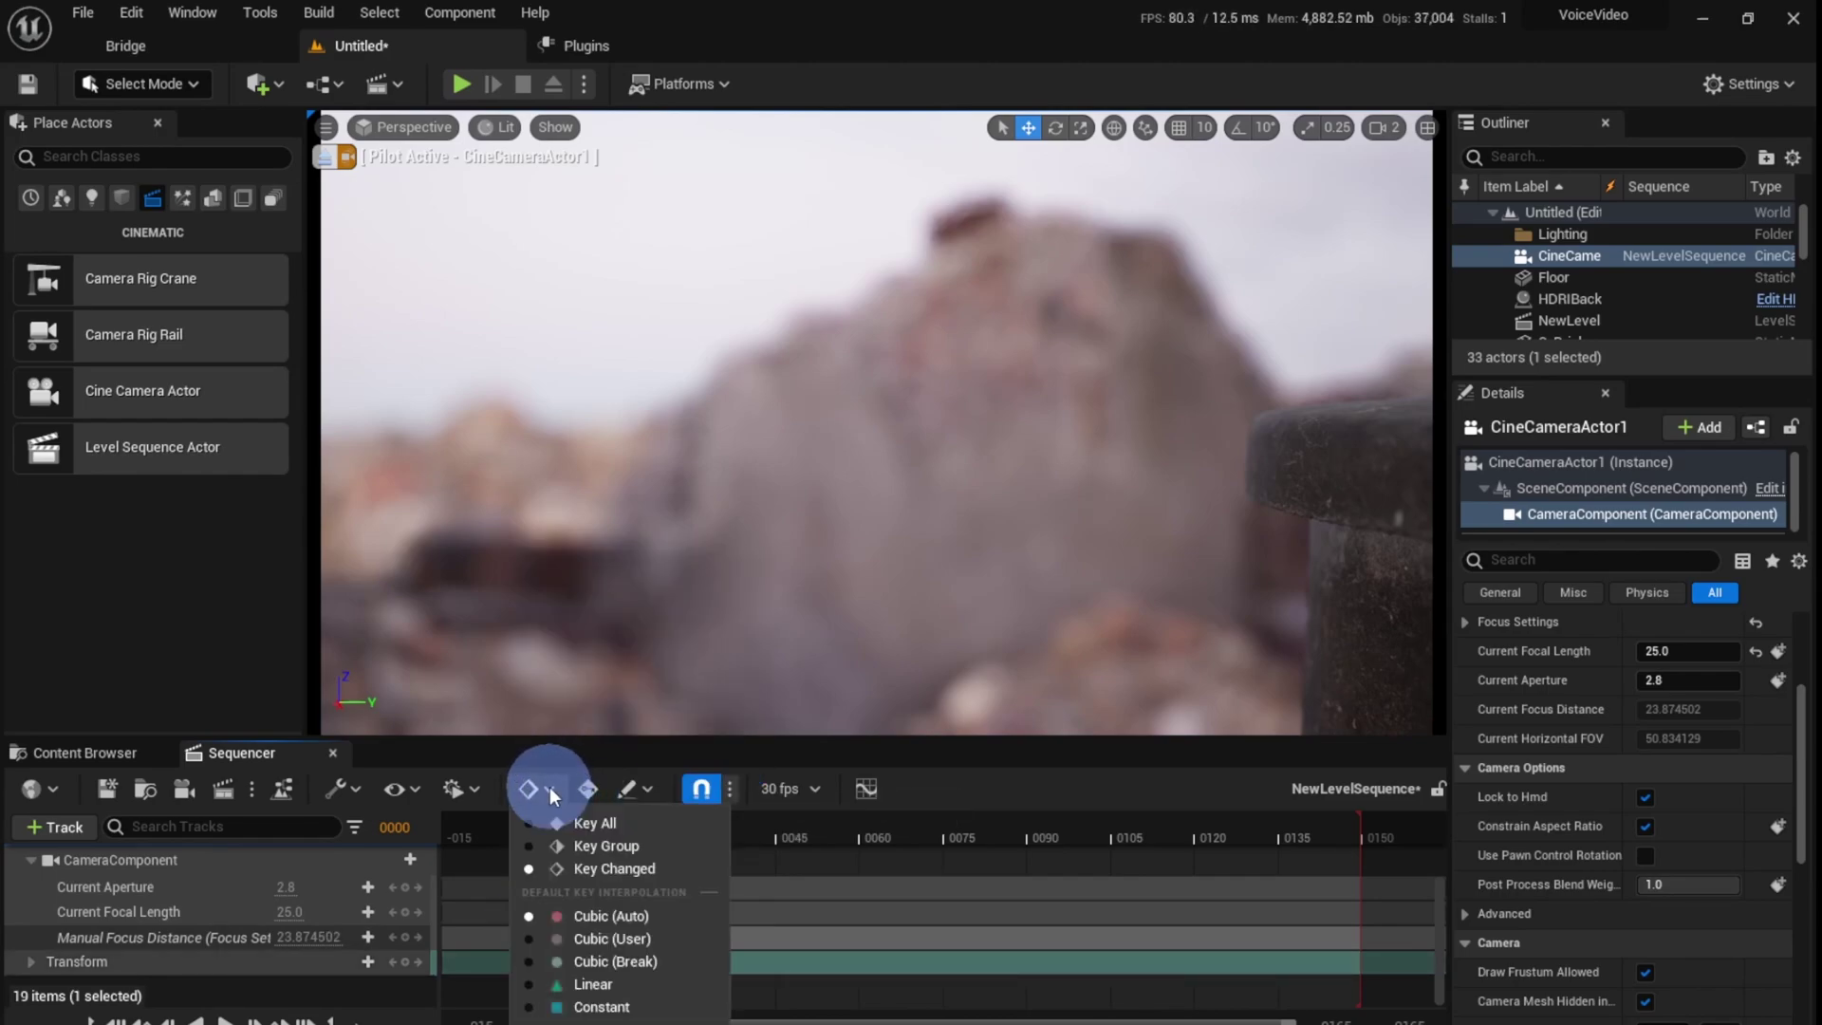
left_click(562, 982)
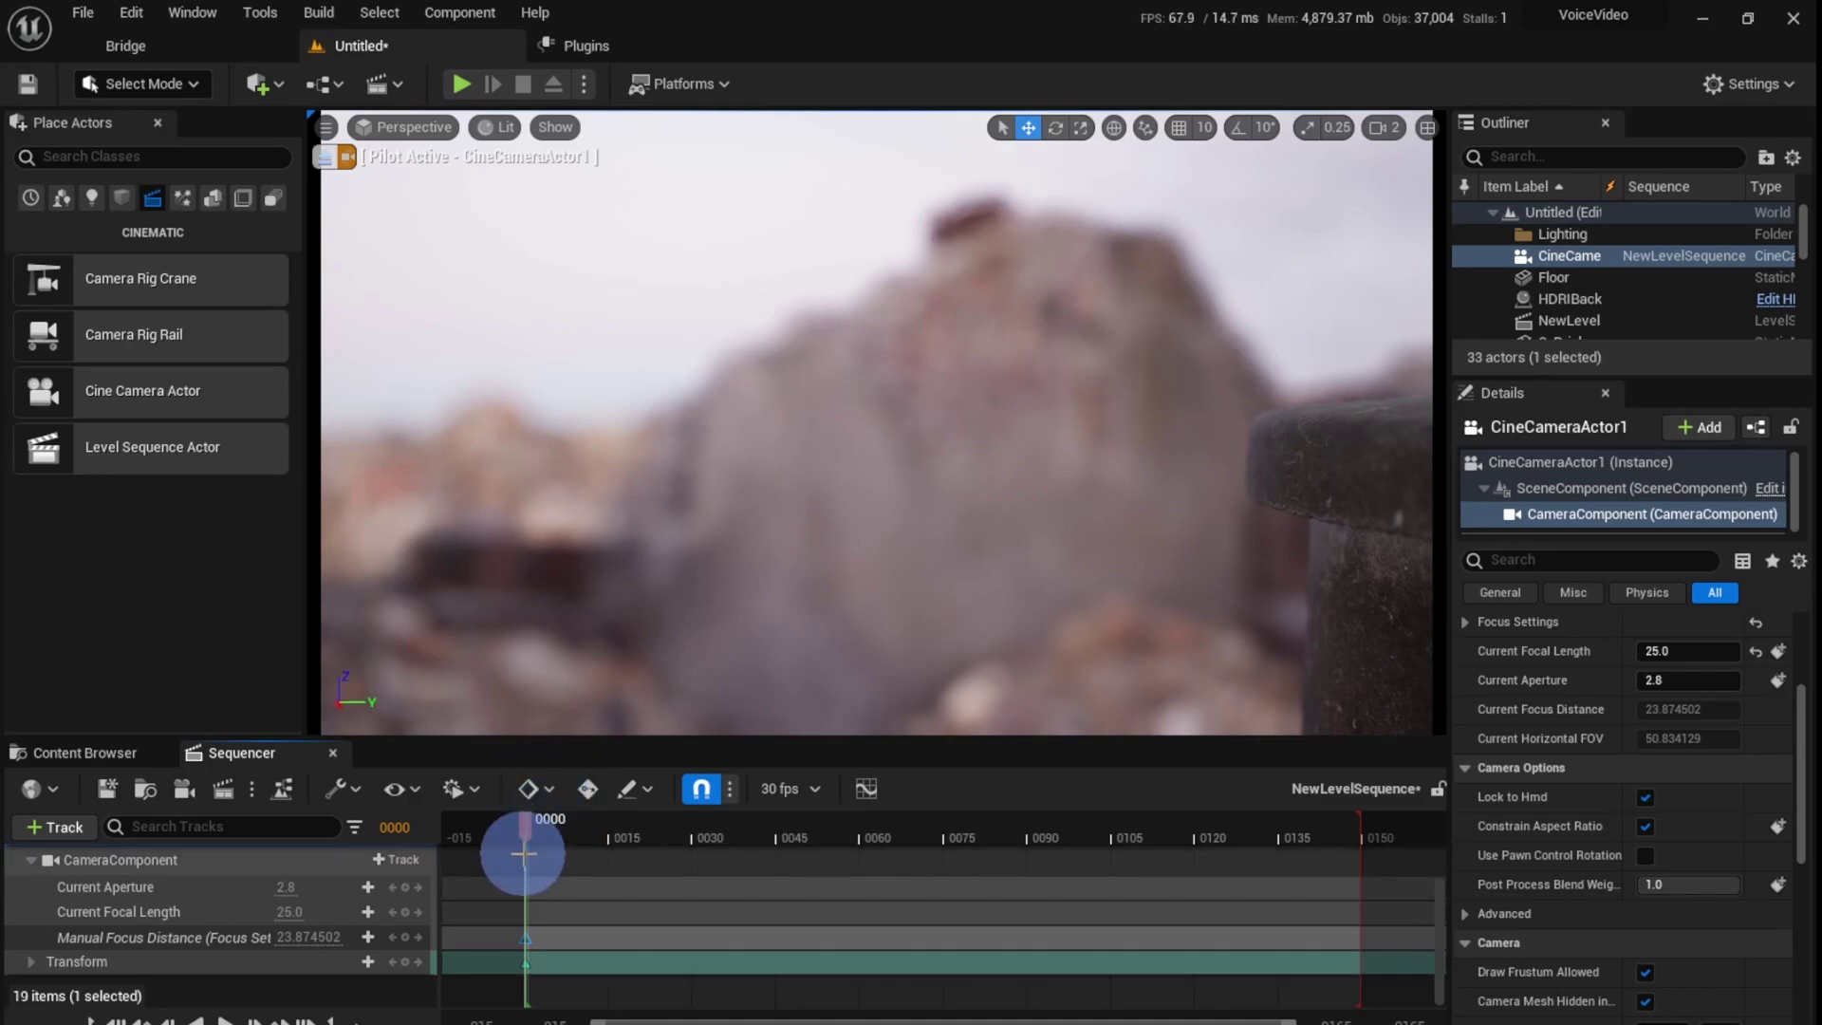
left_click(799, 787)
left_click(838, 398)
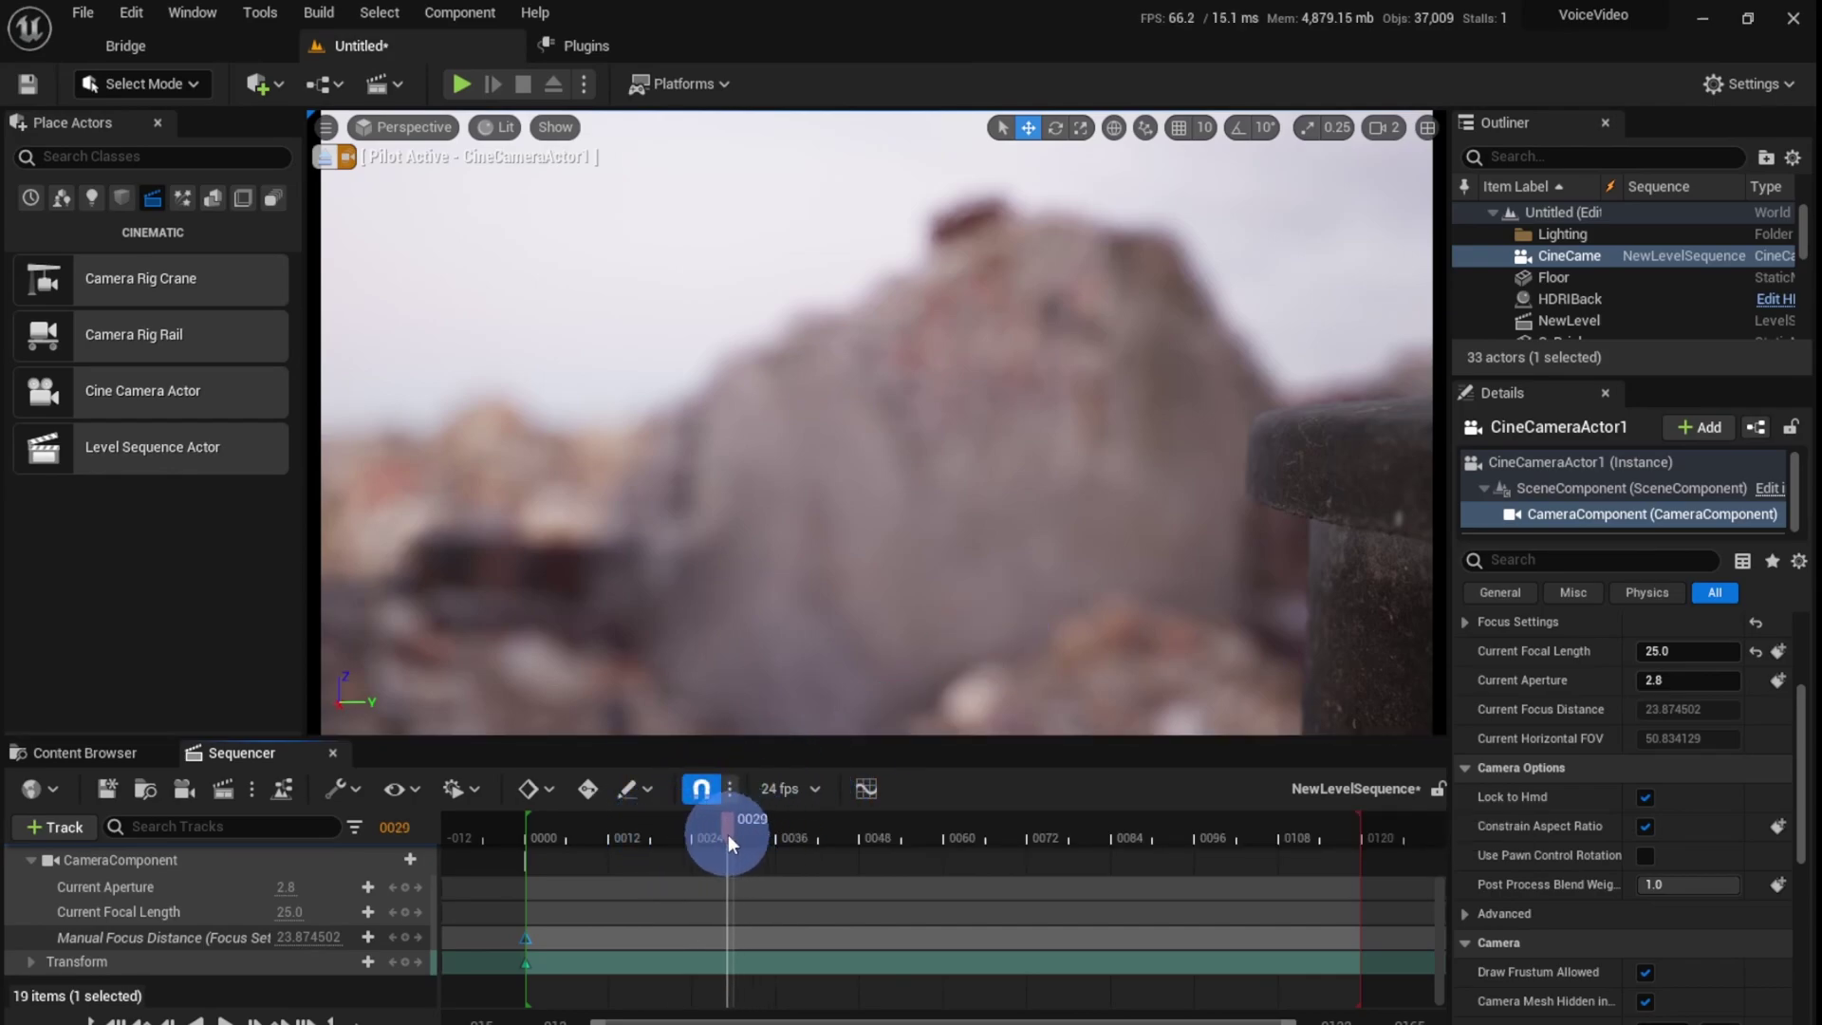
Step: At frame 48, reduce the viewport camera speed to 1, reframe the piloted camera over the rubble and key its transform
left_click_drag(784, 841, 861, 835)
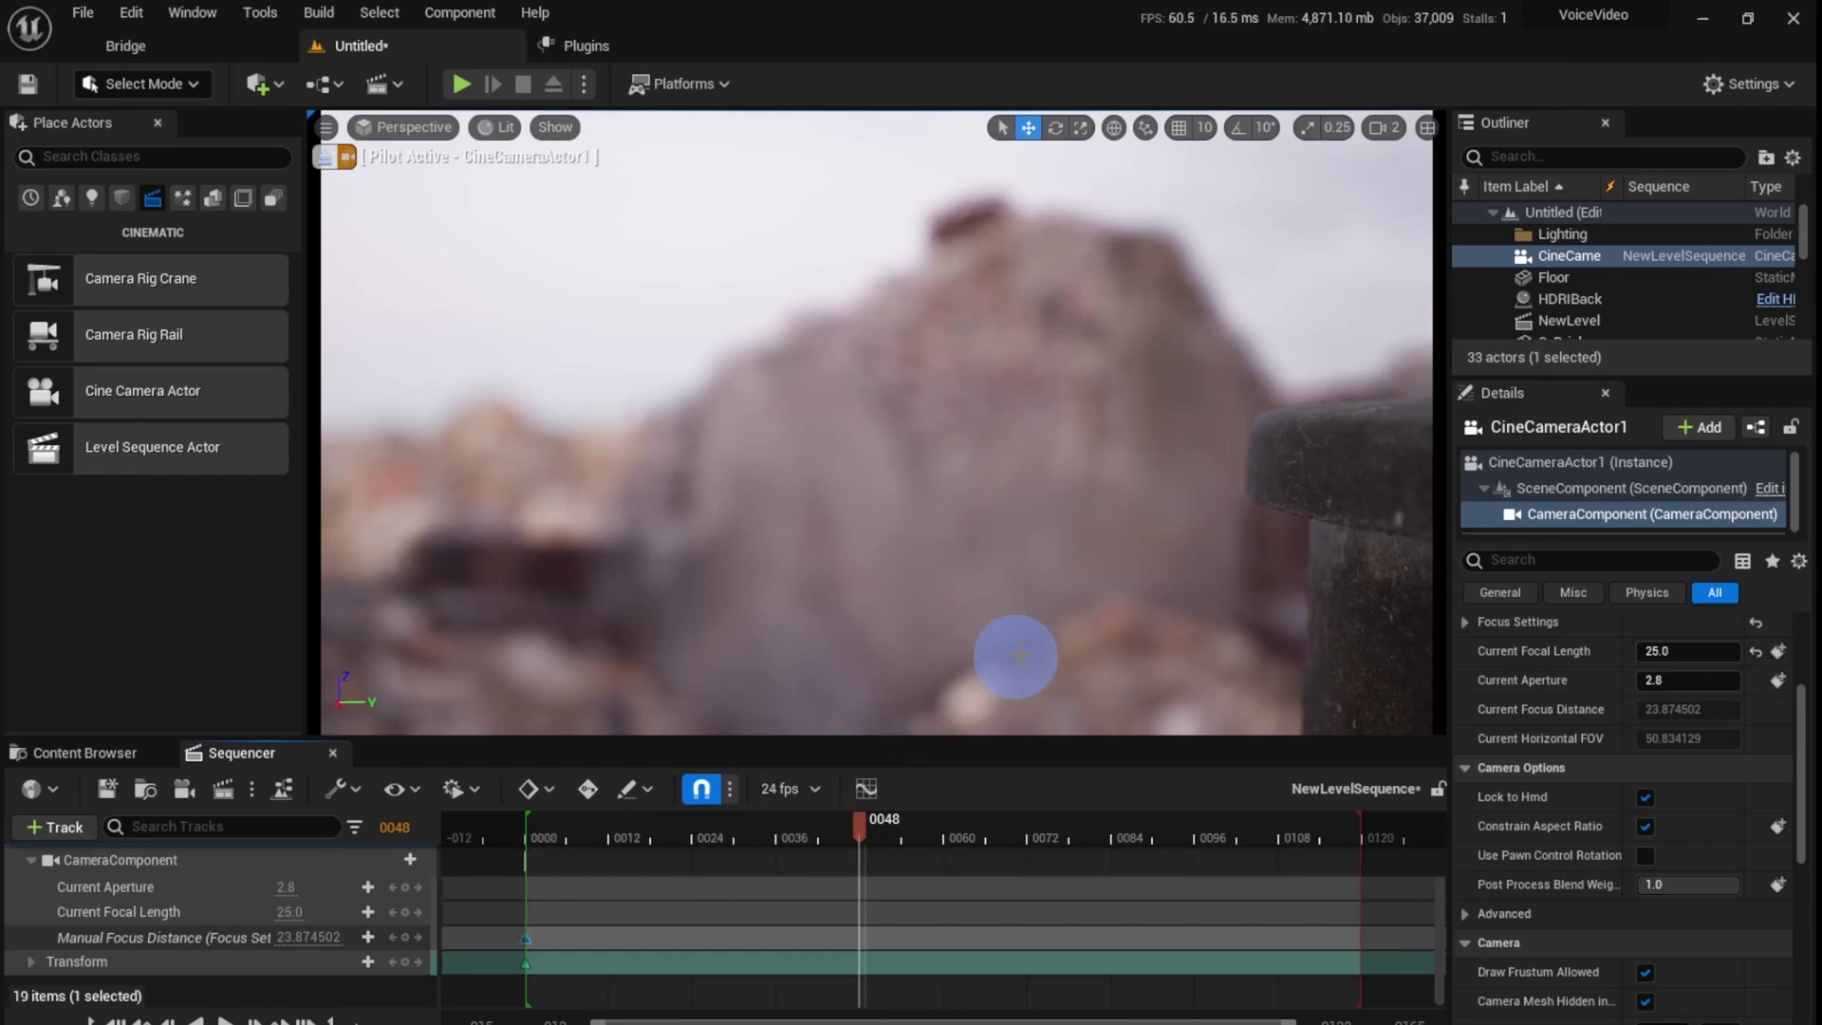
right_click_drag(1034, 645, 1062, 651)
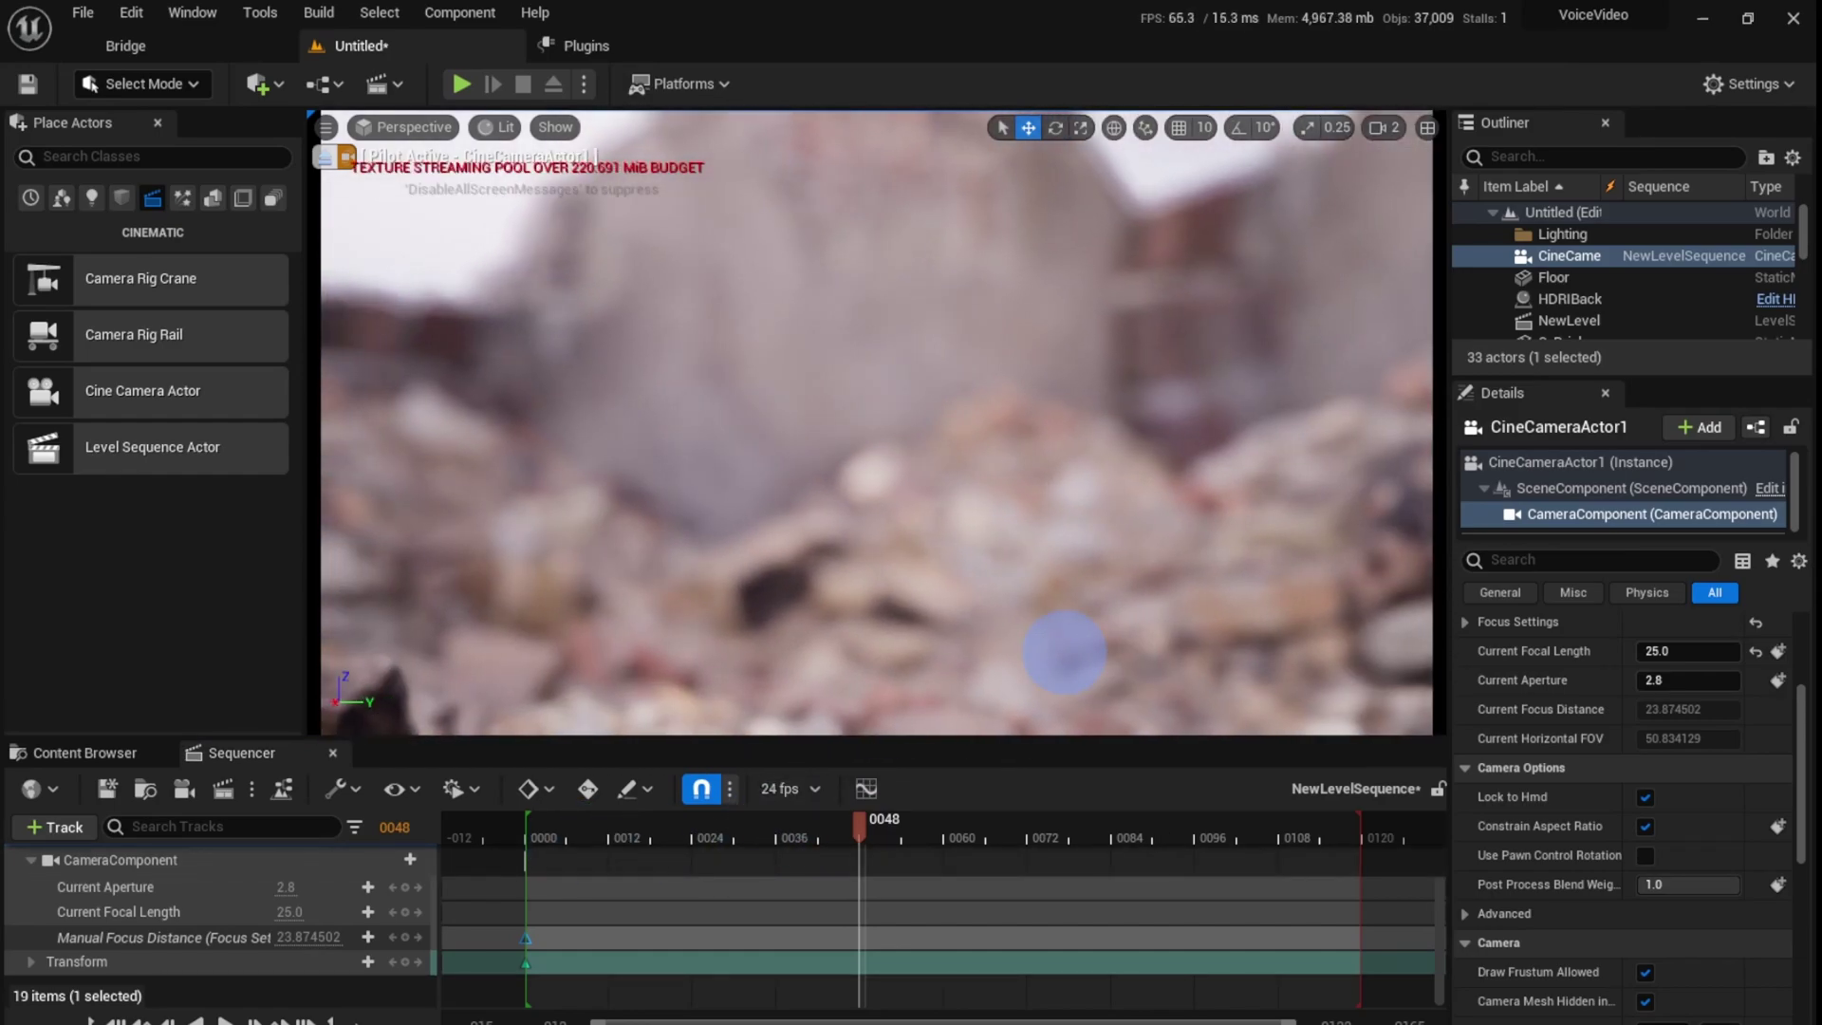
right_click(1093, 624)
left_click(943, 146)
left_click(1383, 127)
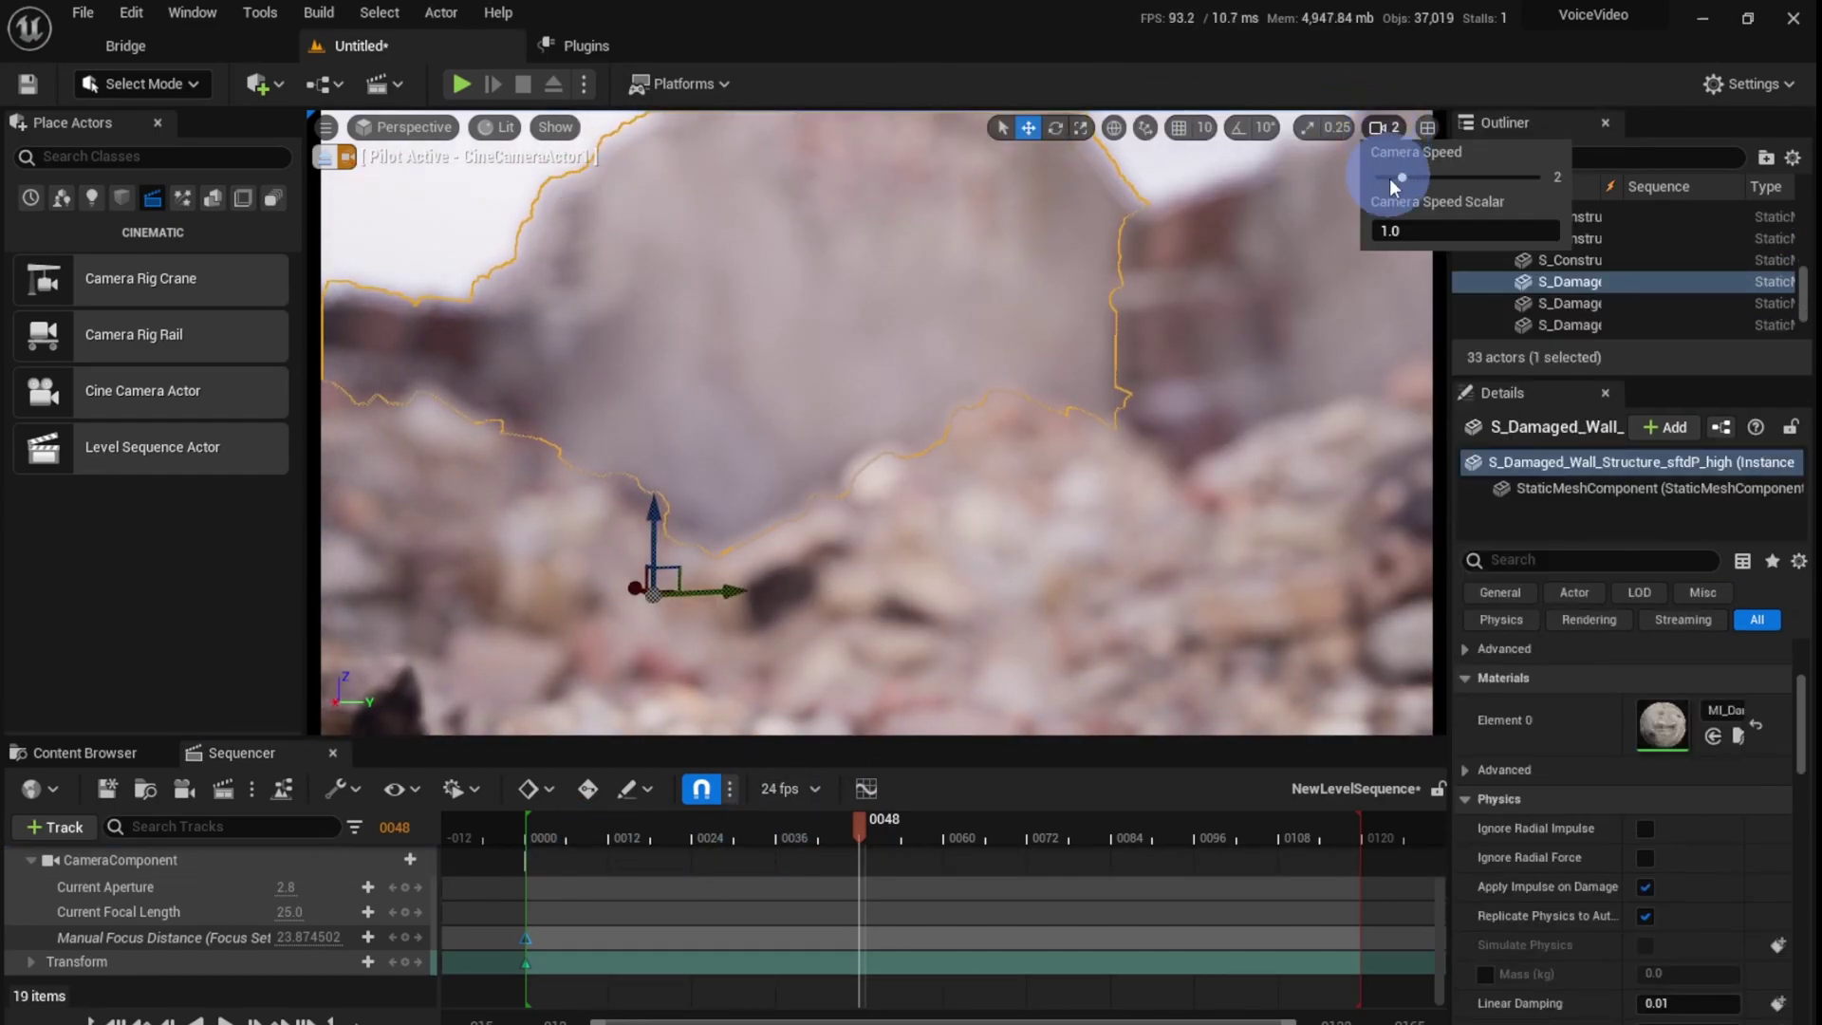
mouse_move(840, 816)
left_mouse_down()
mouse_move(766, 820)
mouse_move(866, 825)
left_mouse_up()
right_click_drag(1128, 581, 1186, 601)
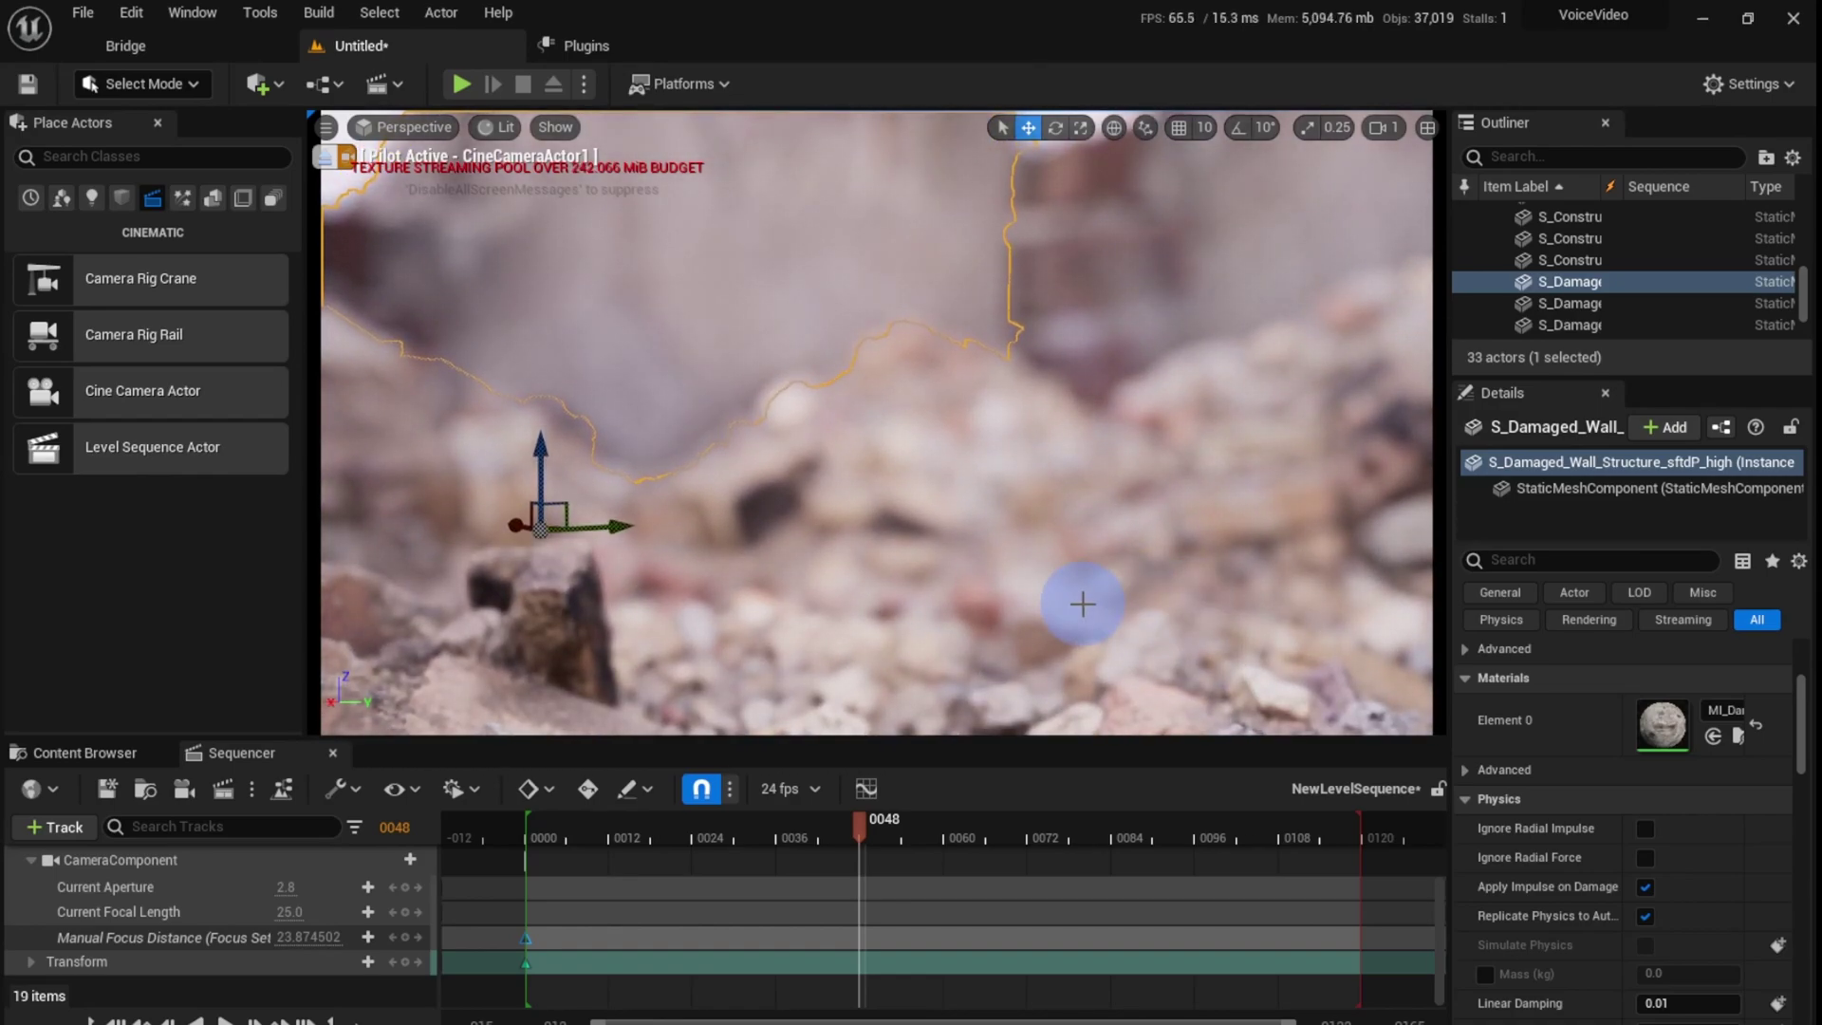
left_click(408, 963)
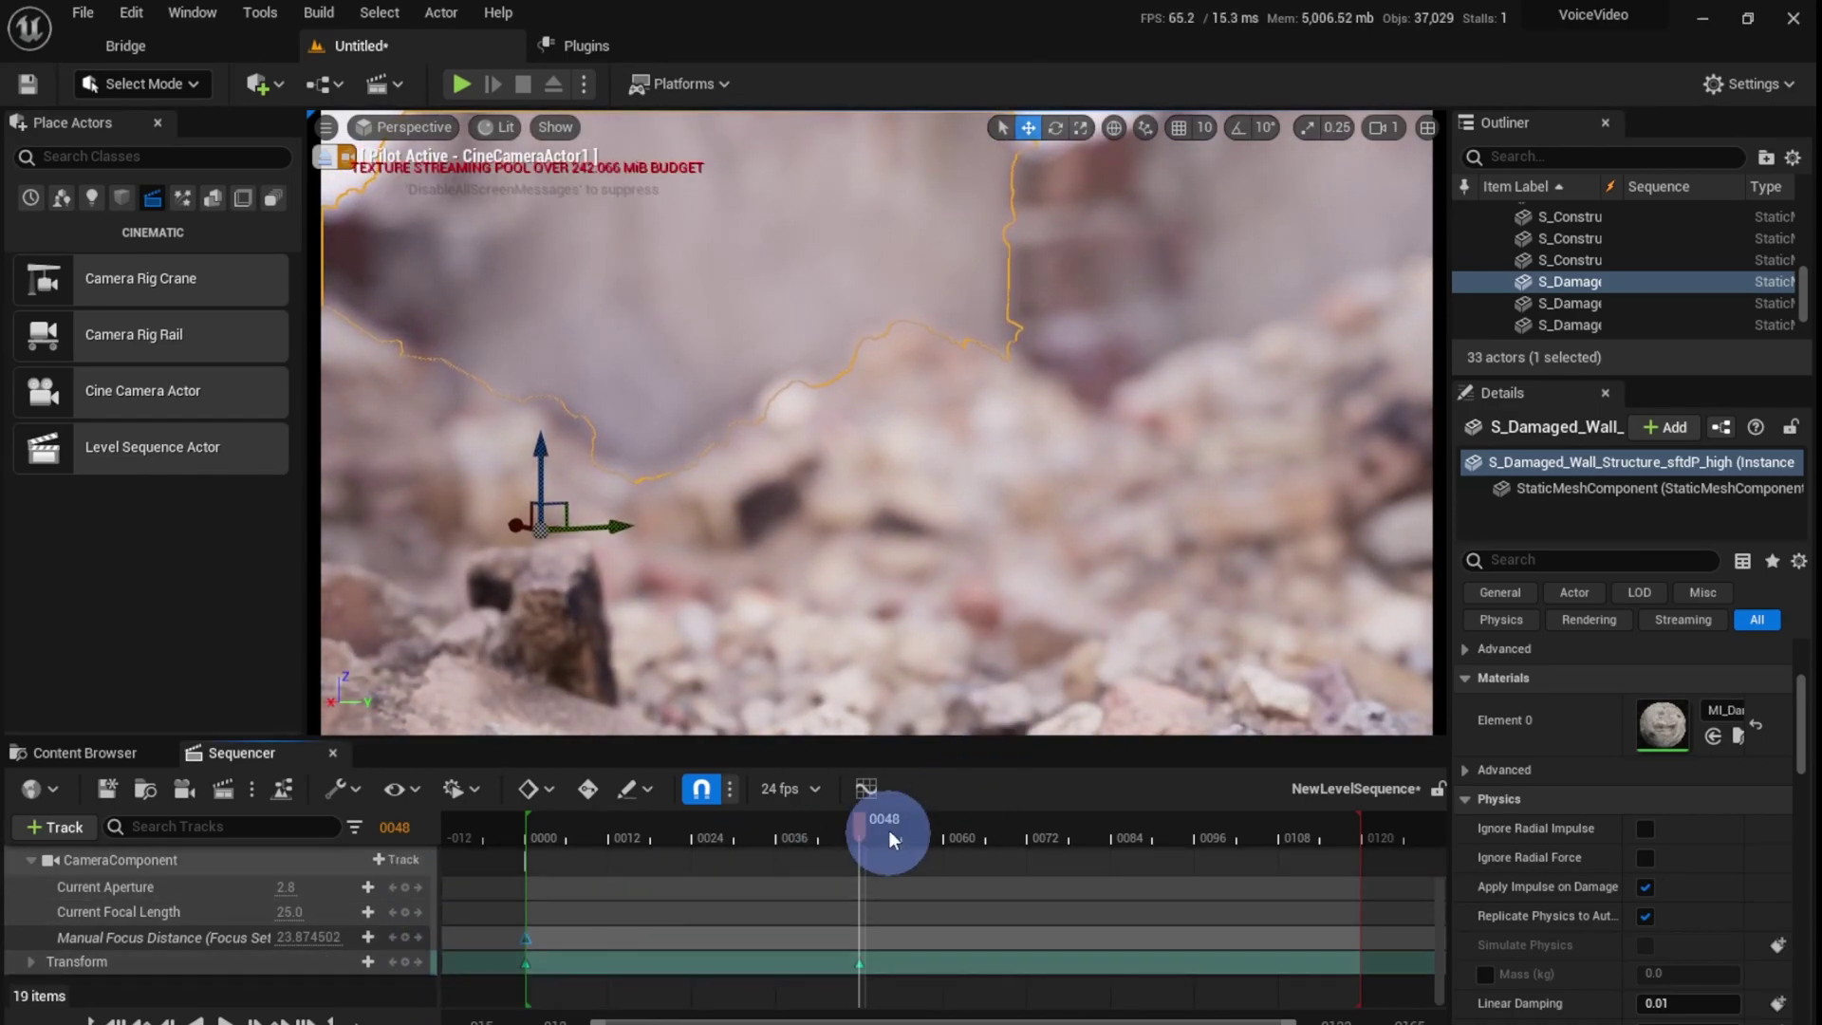
Step: At frame 48, key the manual focus distance at about 84.46, reframe the camera to include the trash can, and preview the move
left_click_drag(890, 829, 864, 883)
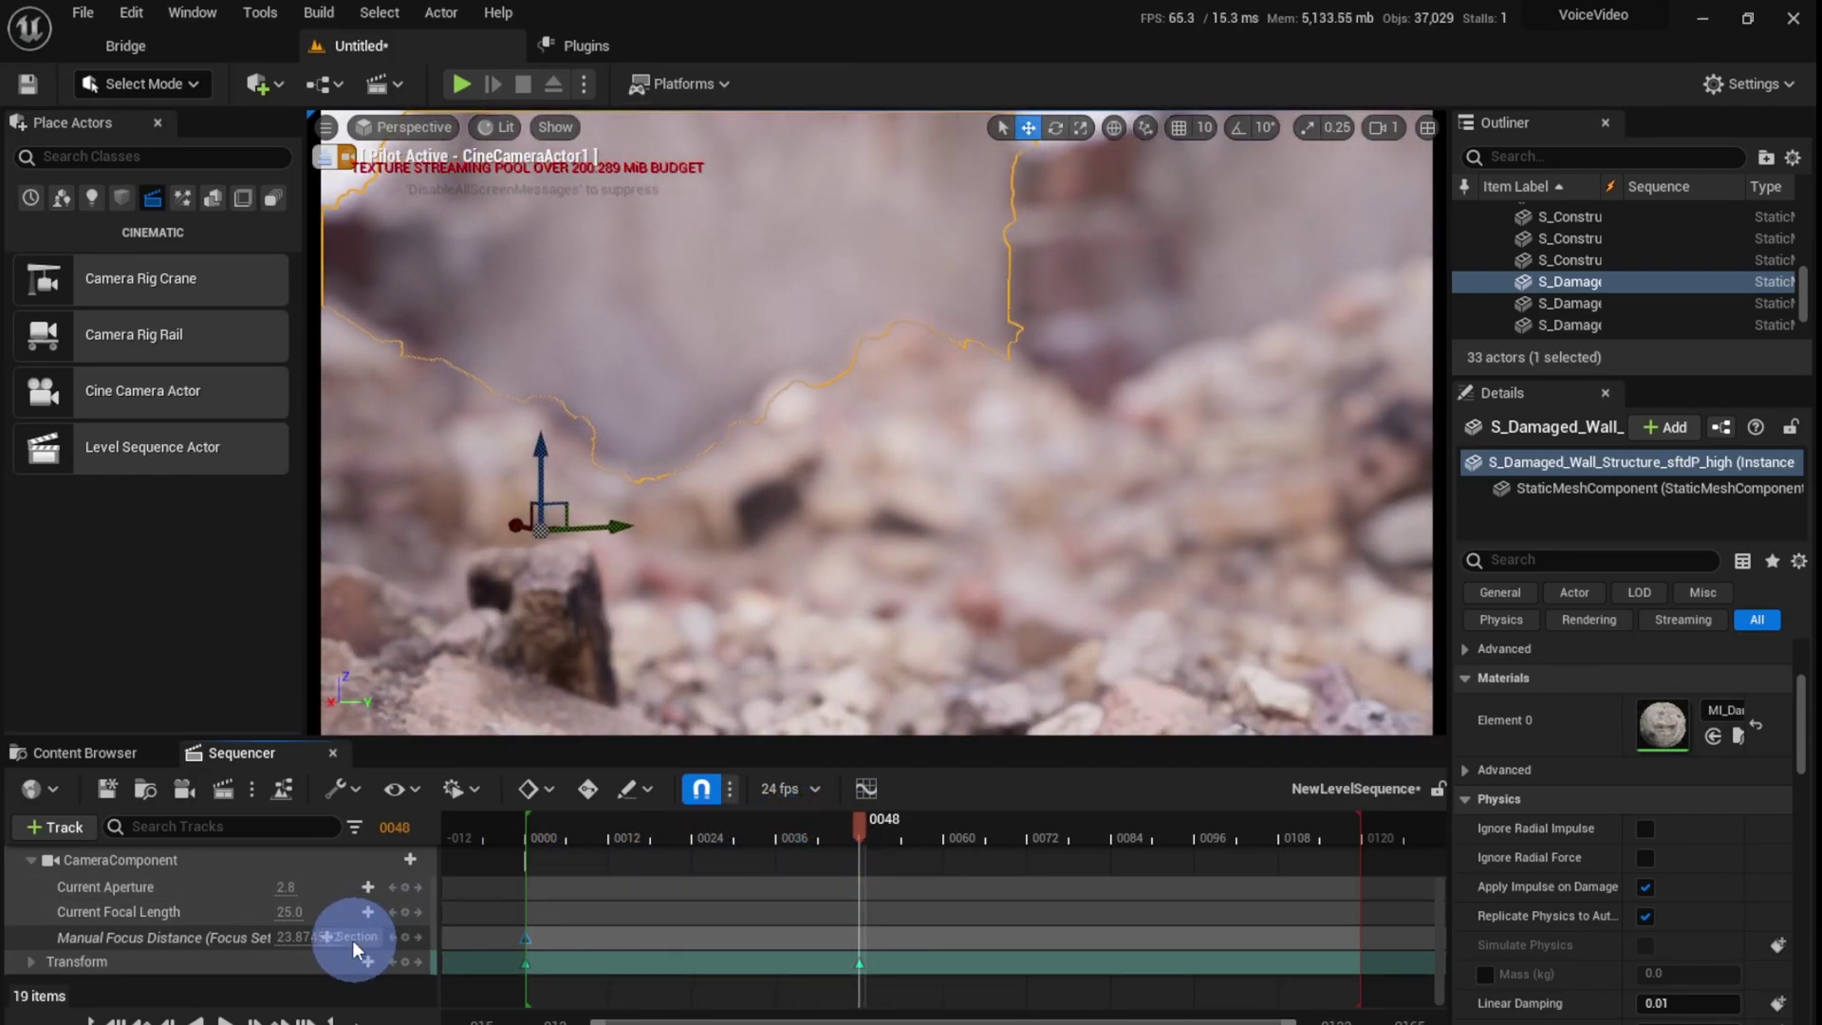
left_click_drag(296, 935, 419, 937)
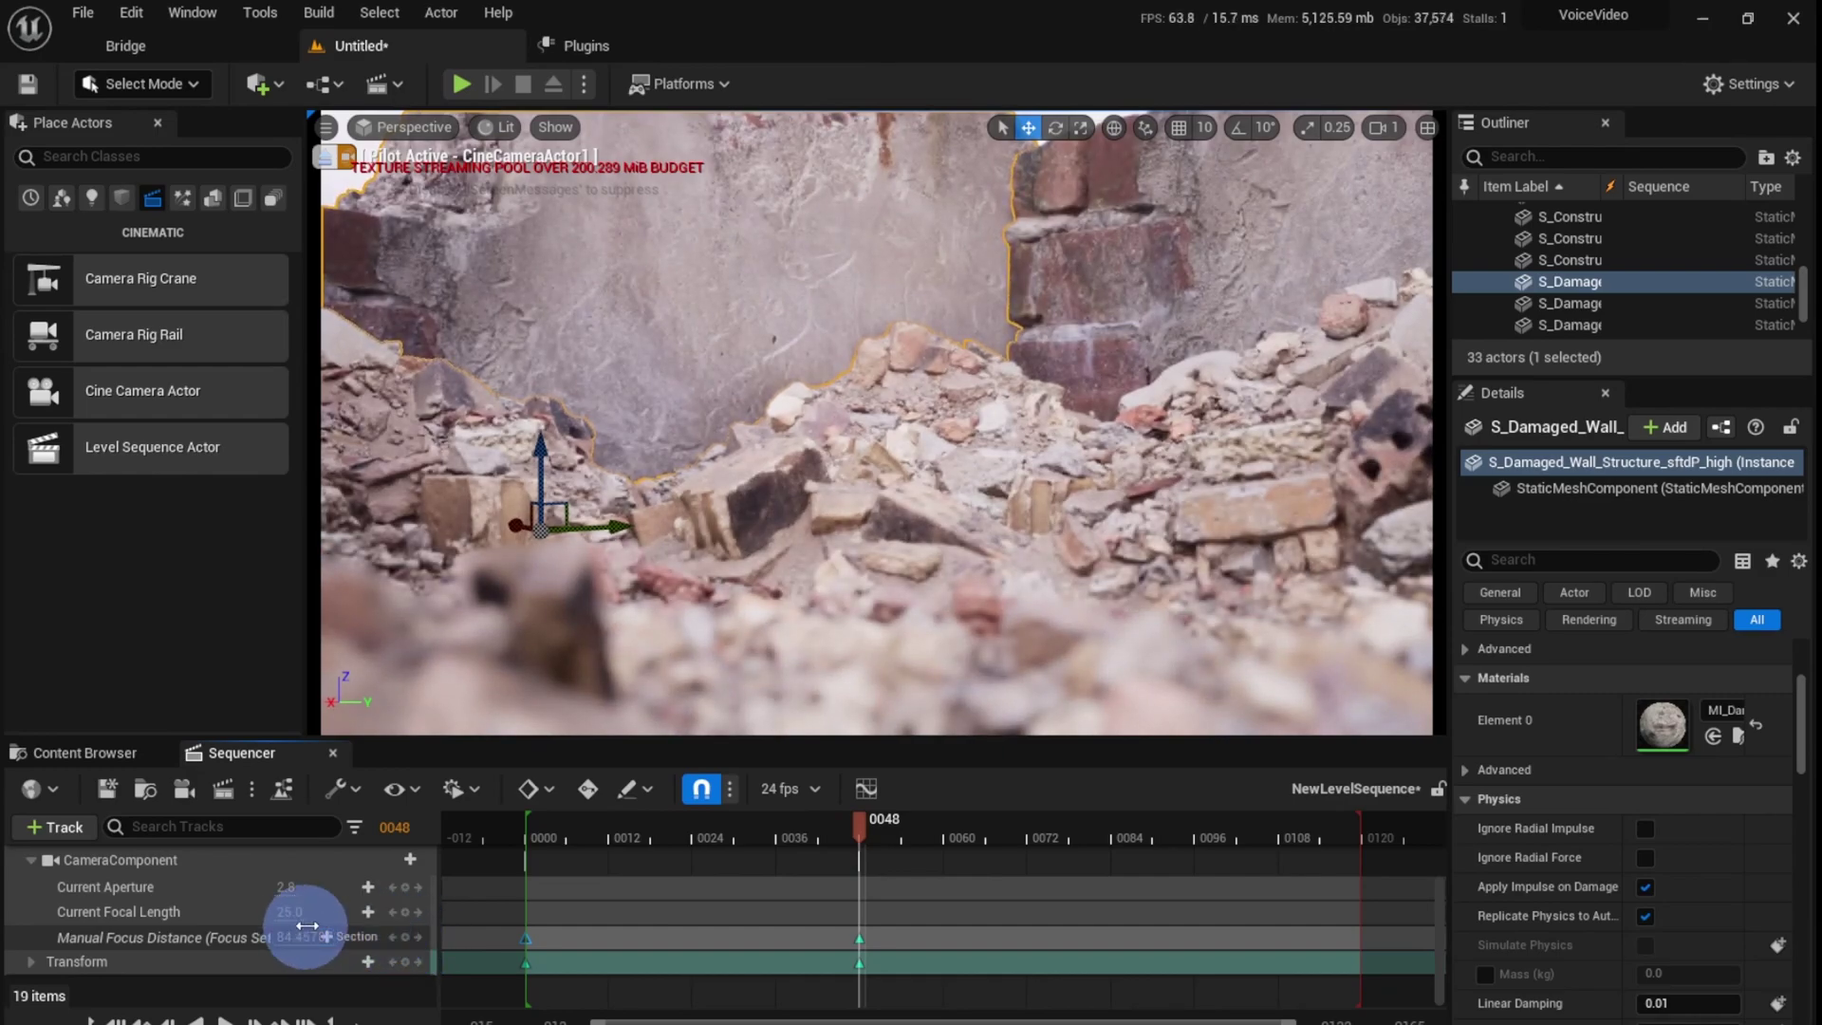
mouse_move(835, 581)
right_mouse_down()
mouse_move(851, 546)
mouse_move(833, 569)
right_mouse_up()
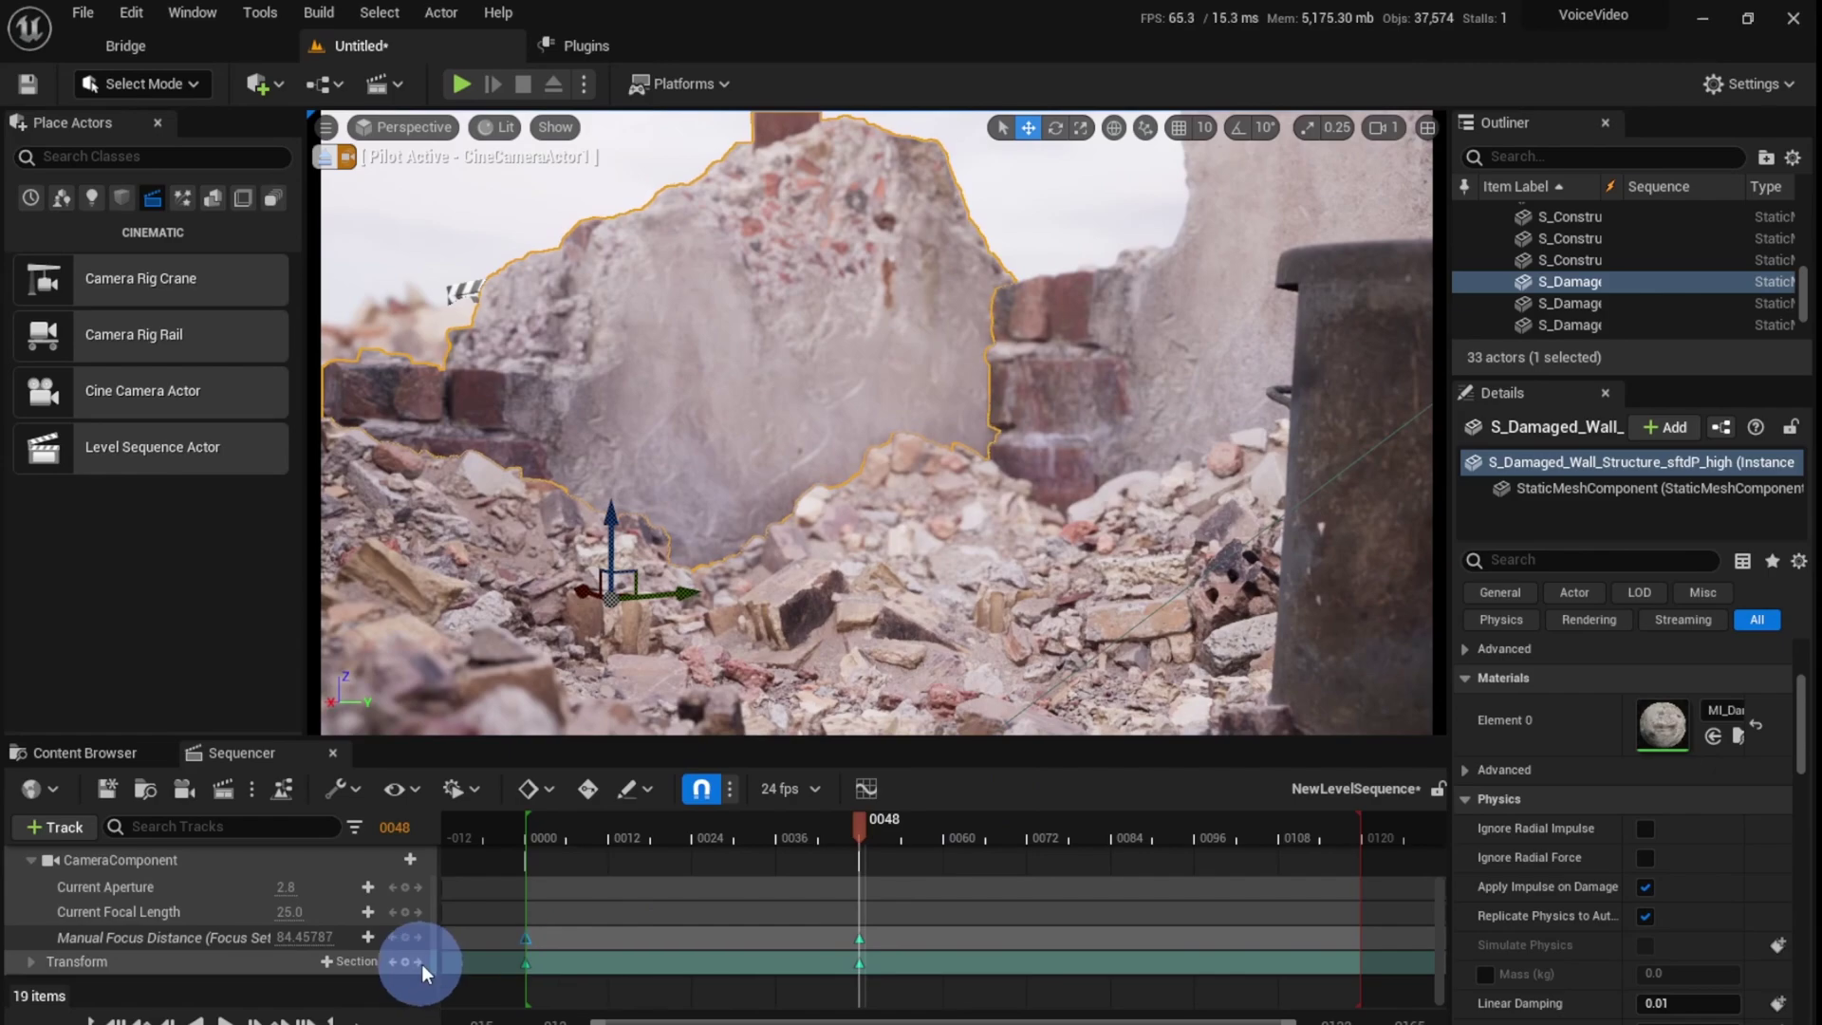
left_click_drag(822, 827, 564, 850)
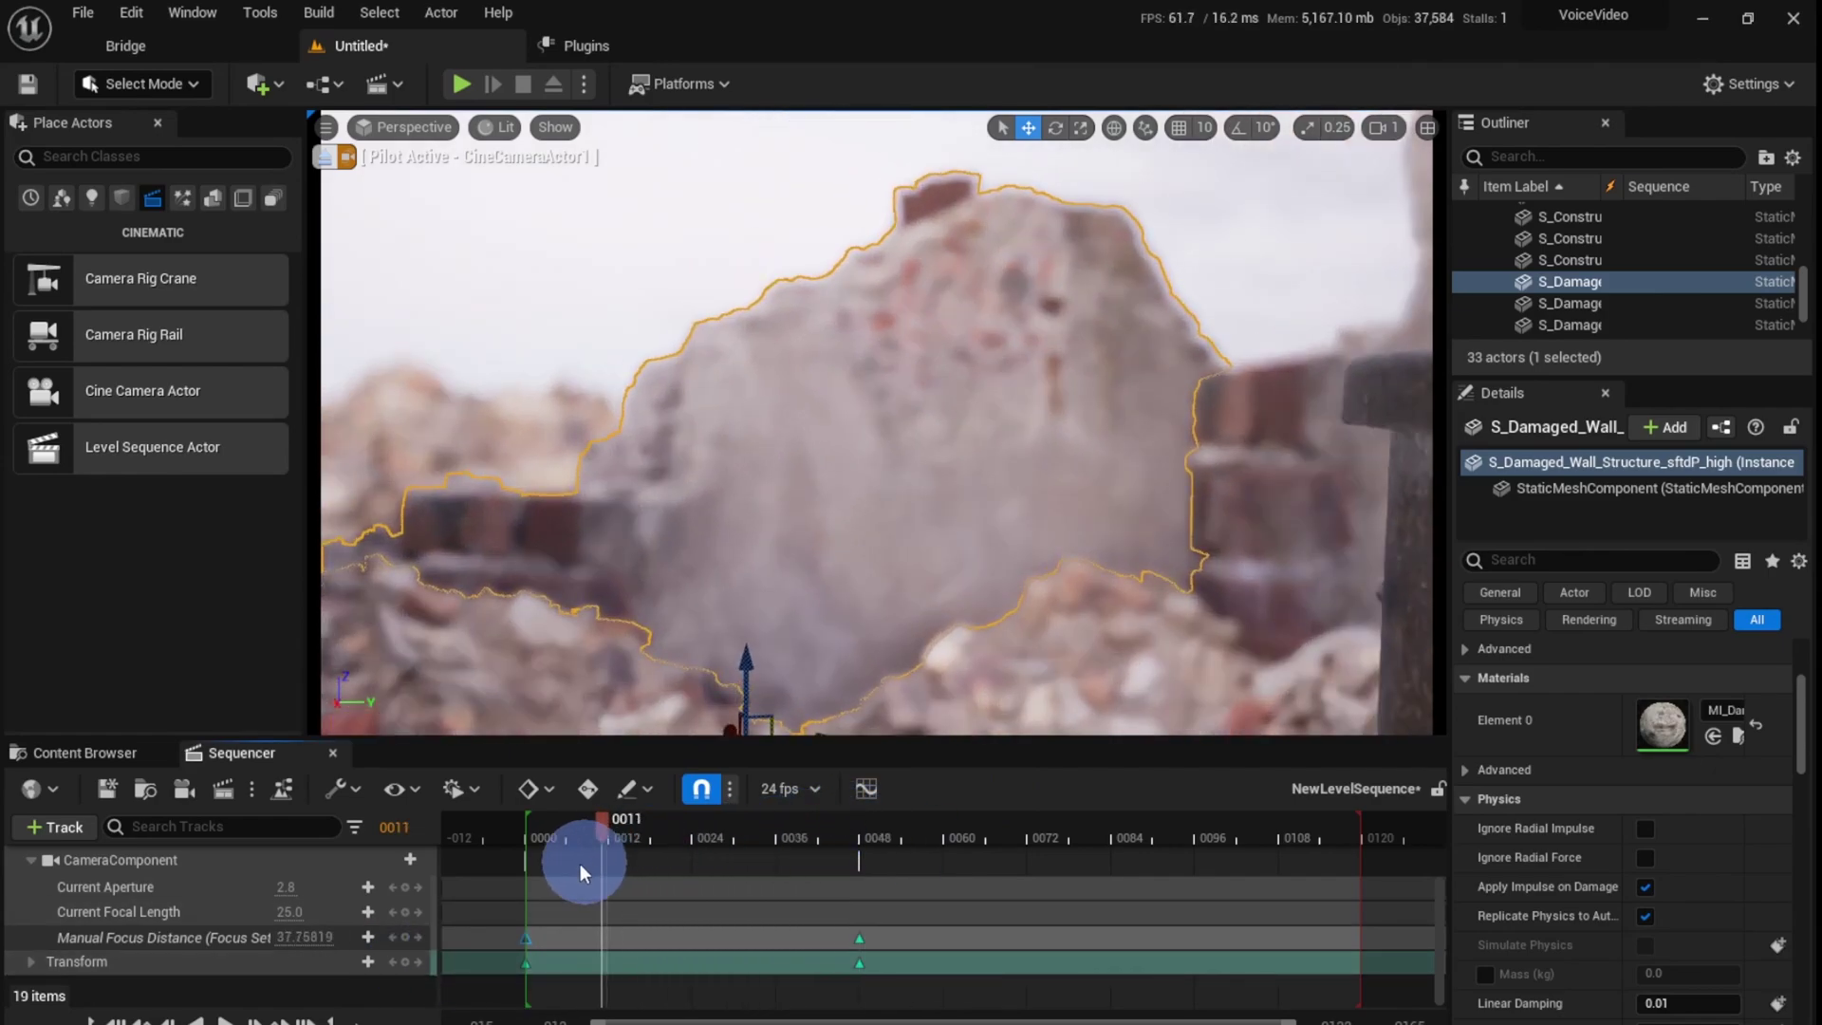
left_click(225, 1022)
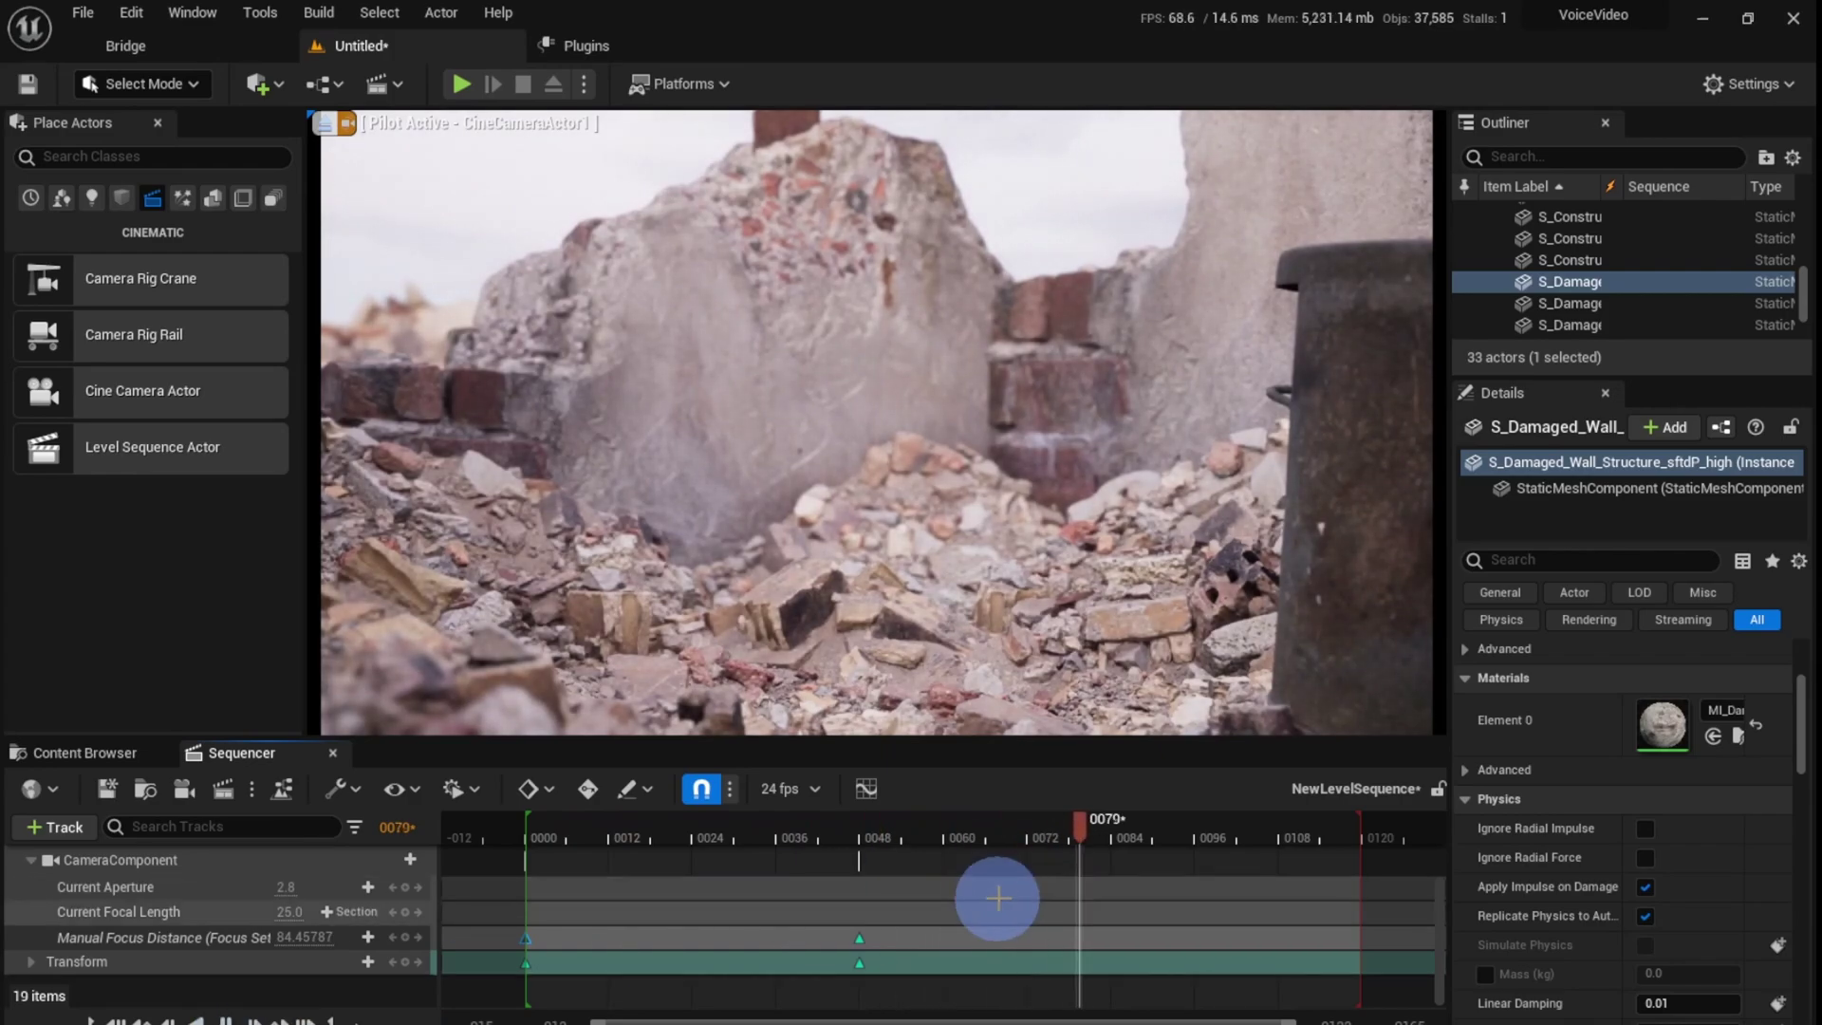
Step: At frame 96, reframe the camera on the rubble by the brick corner, keying its transform and a manual focus distance of about 79.38
left_click_drag(991, 821, 1198, 856)
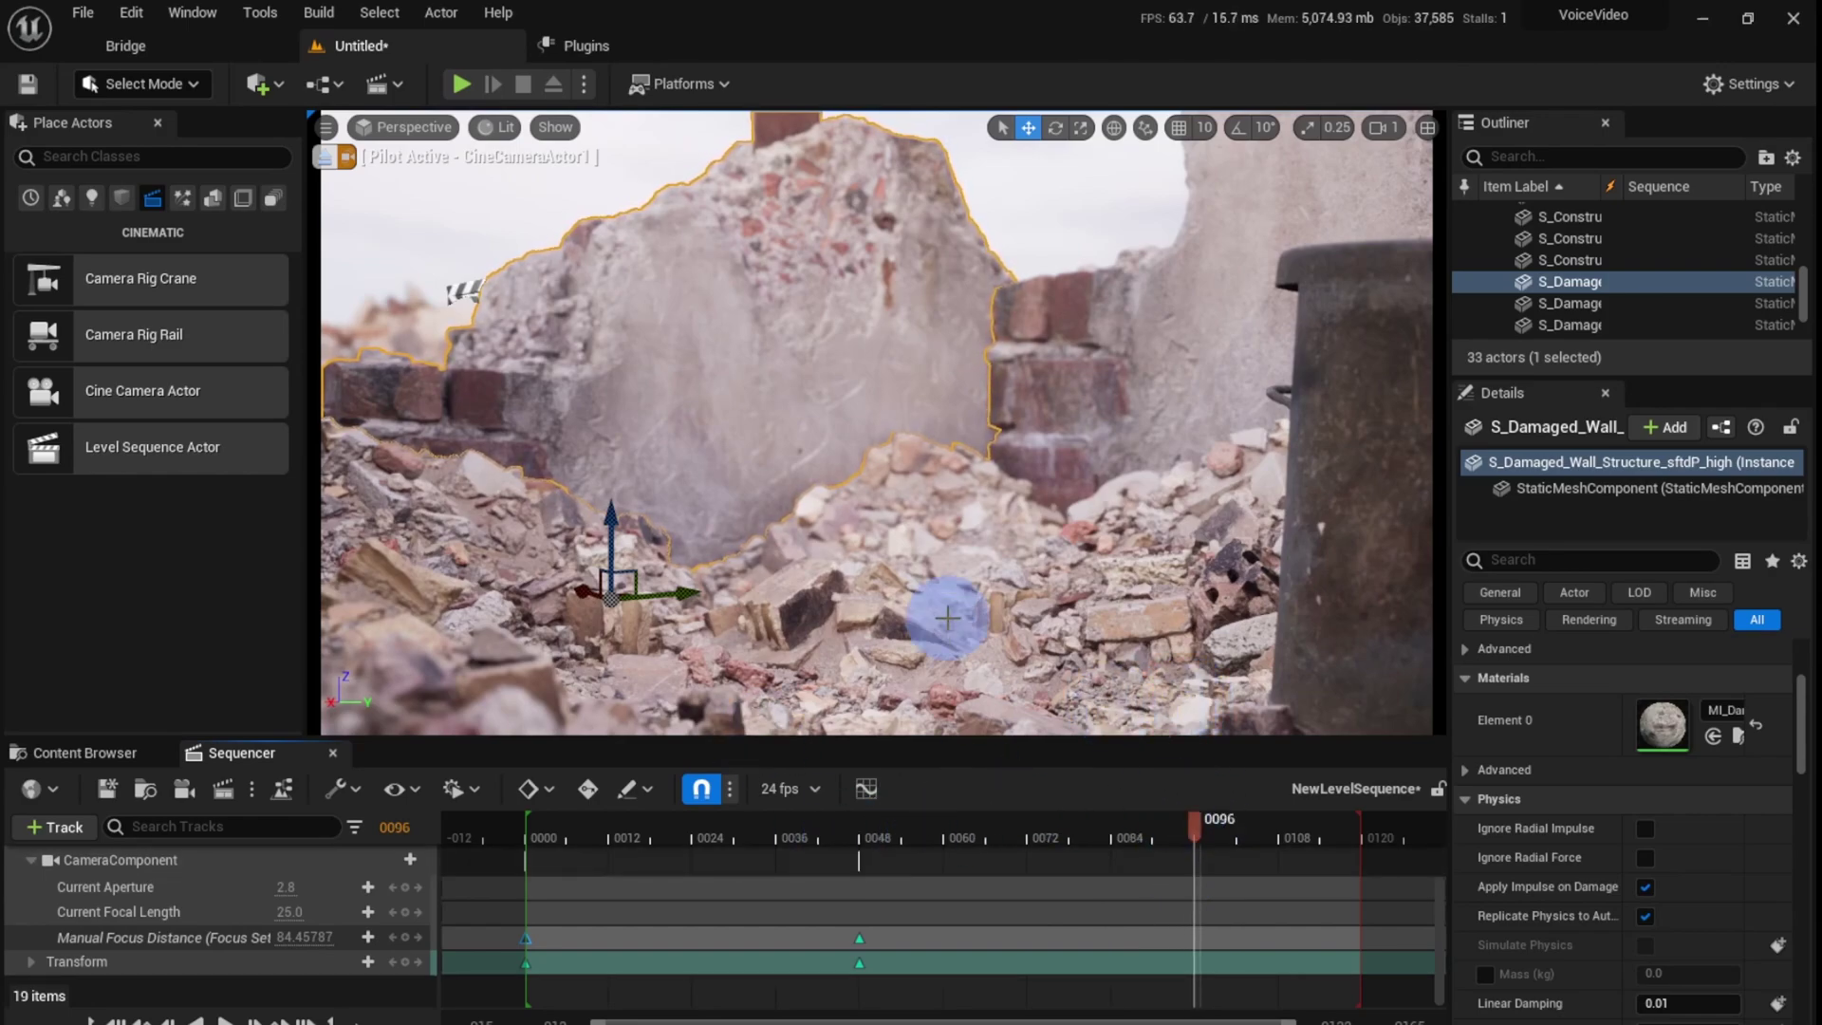
right_click_drag(926, 627, 1020, 623)
key("s")
key("w")
key("a")
key("q")
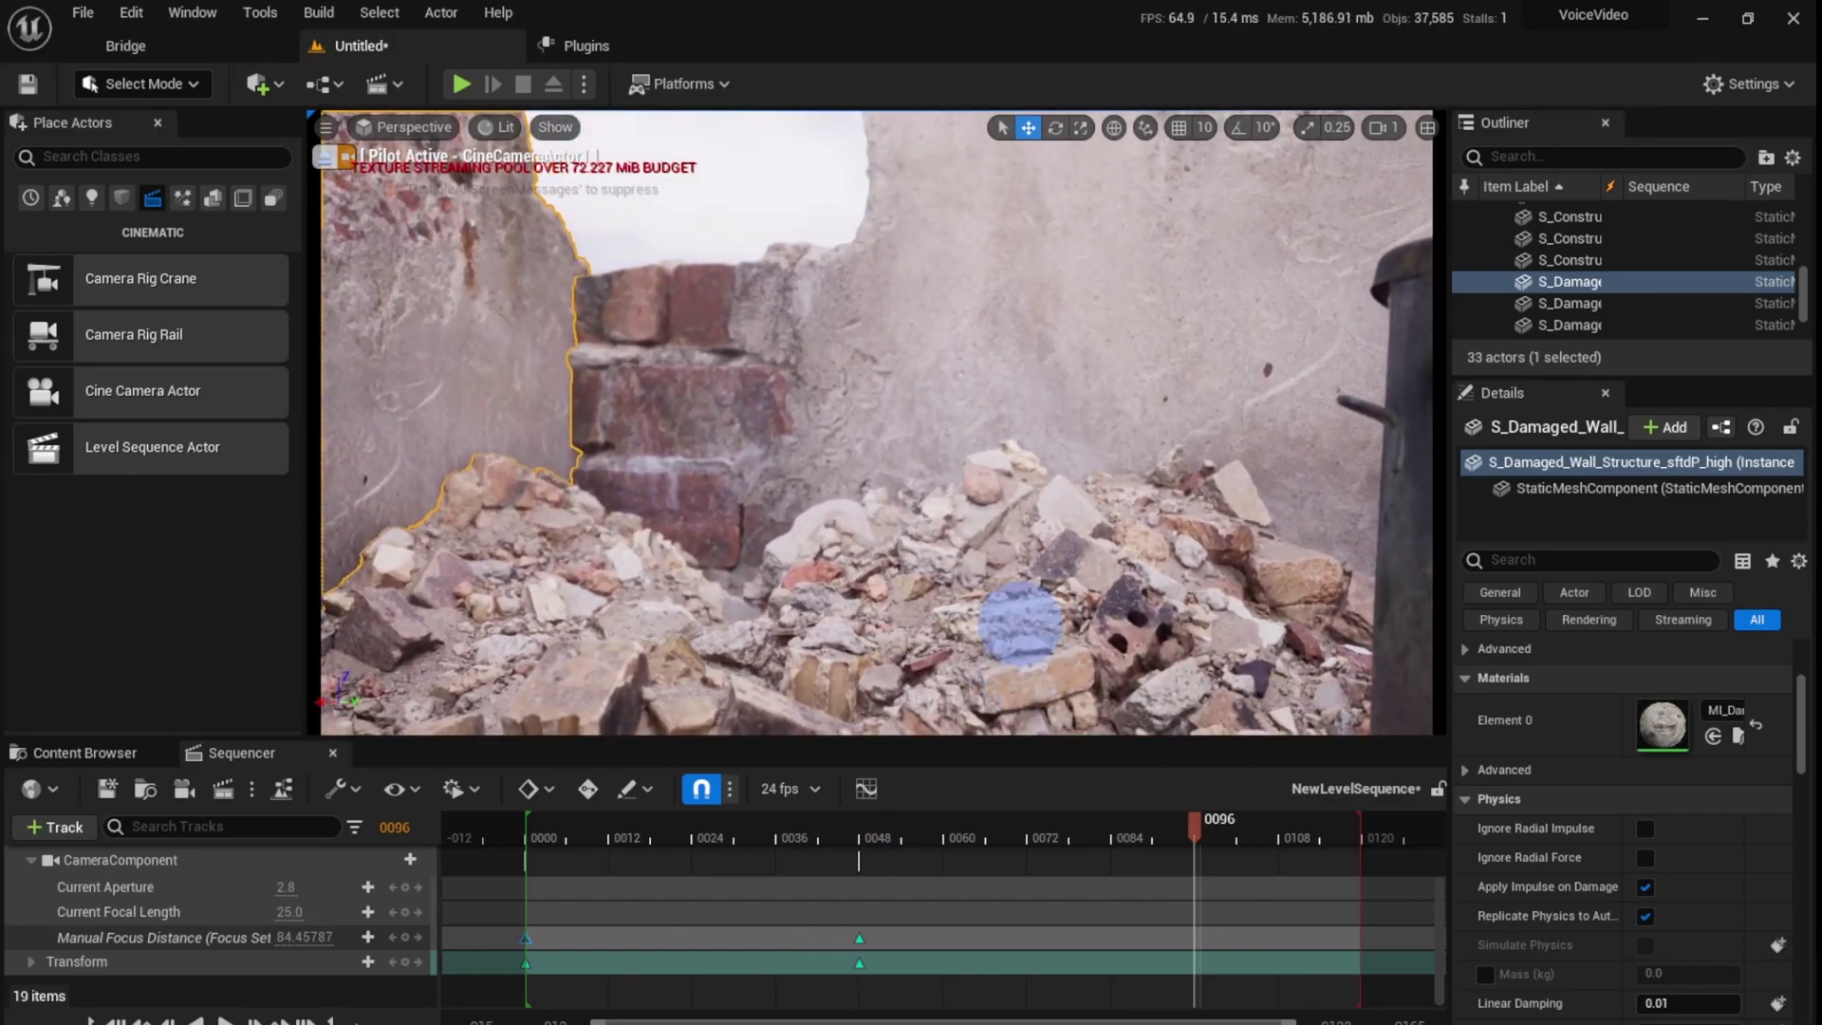
left_click(405, 961)
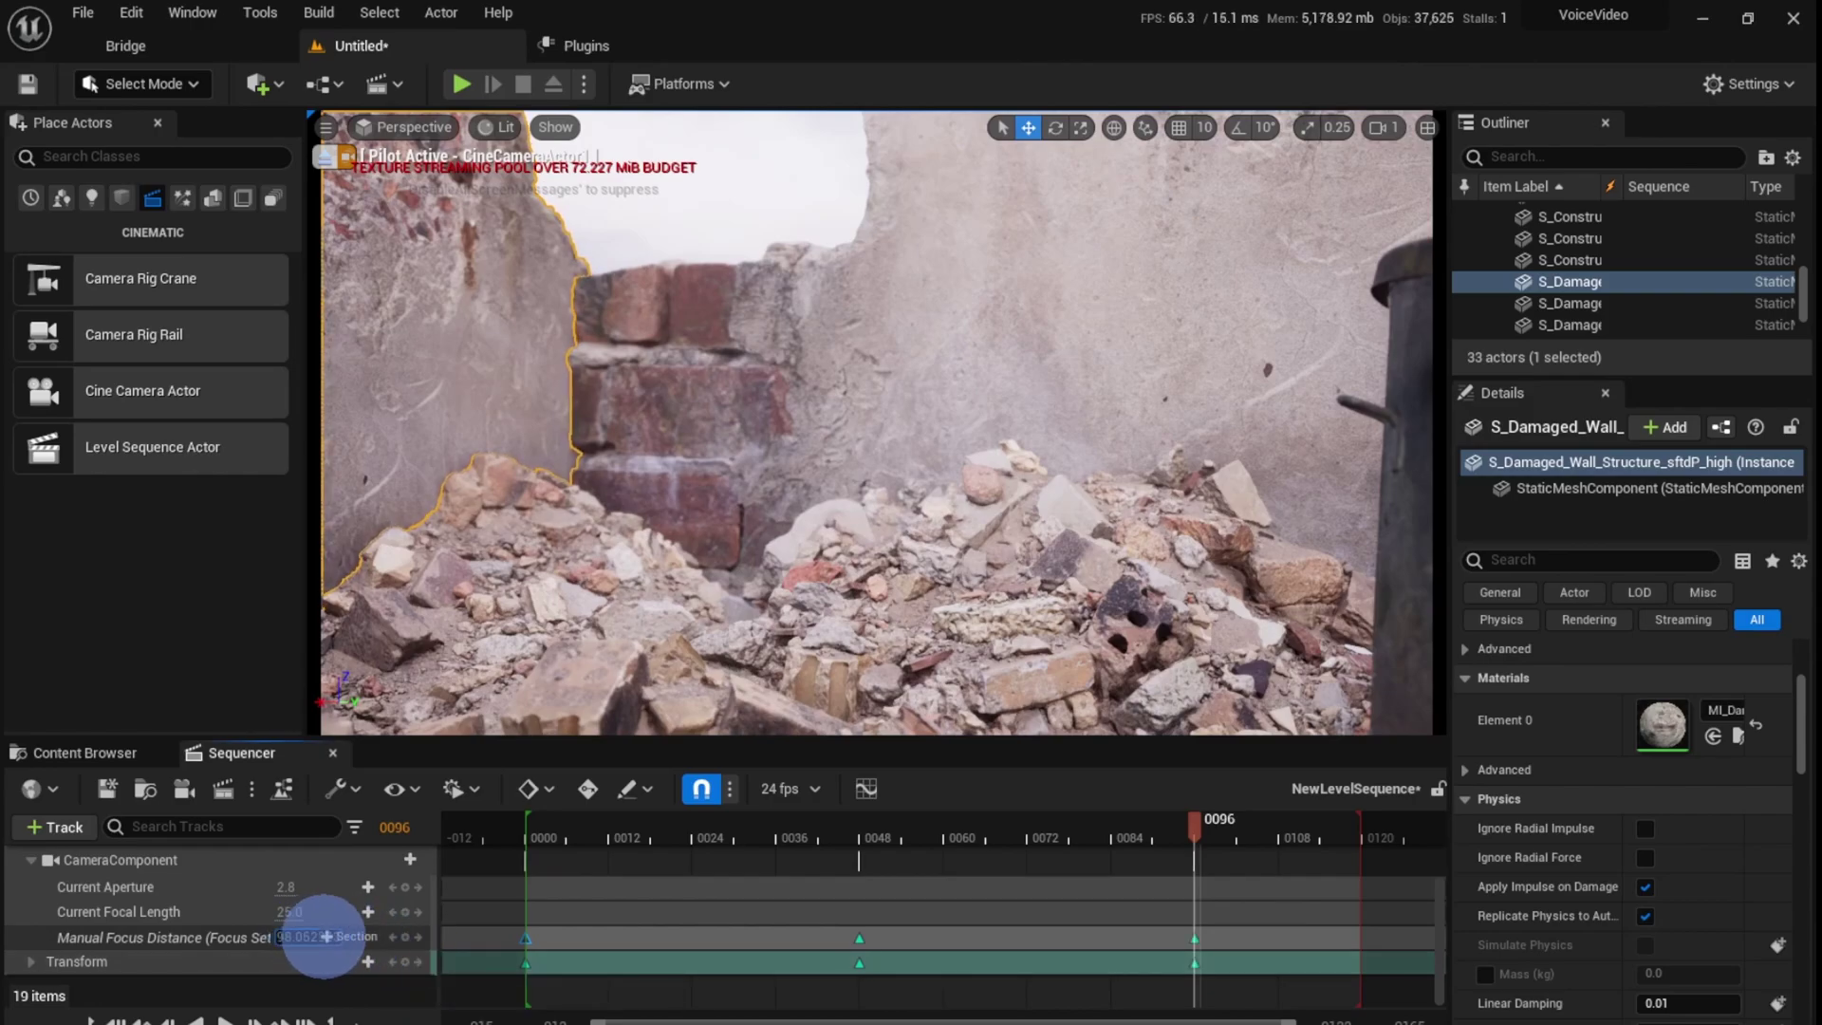
mouse_move(323, 936)
left_mouse_down()
mouse_move(261, 937)
mouse_move(295, 936)
left_mouse_up()
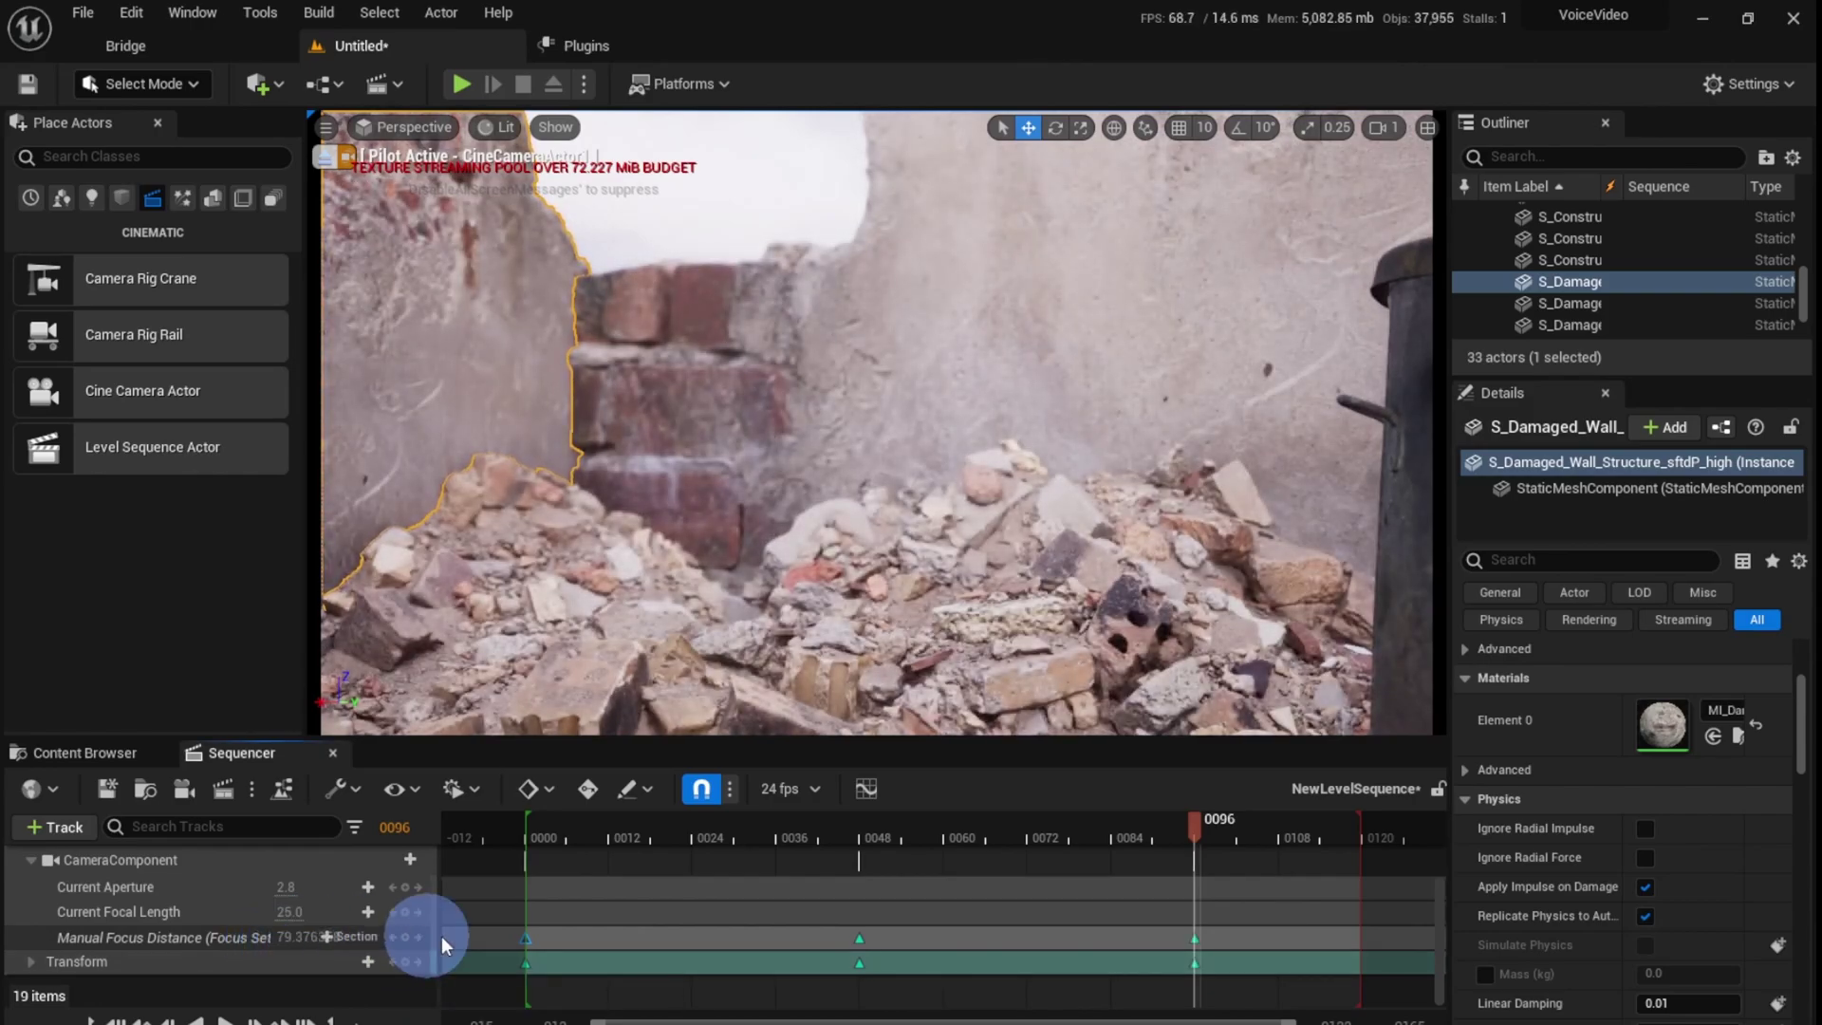
Step: Play the sequence from its start to review the camera move and focus changes
left_click_drag(1070, 833, 510, 886)
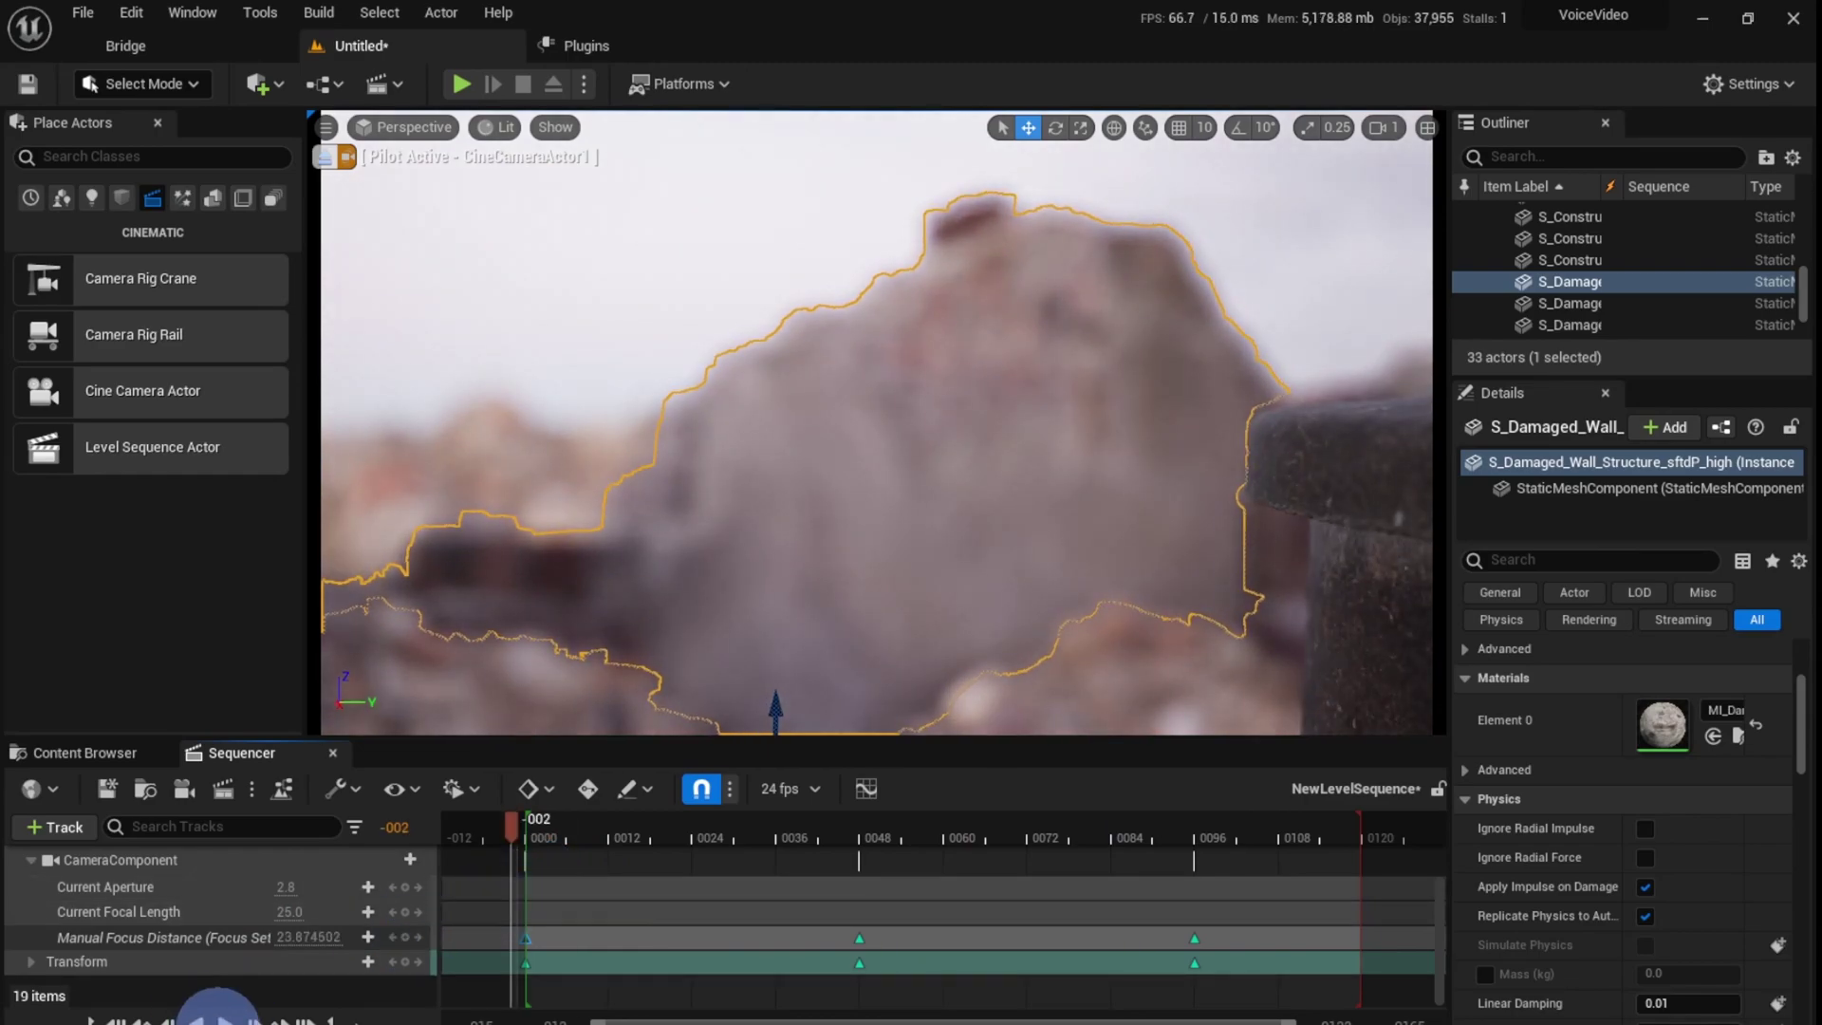
left_click(225, 1019)
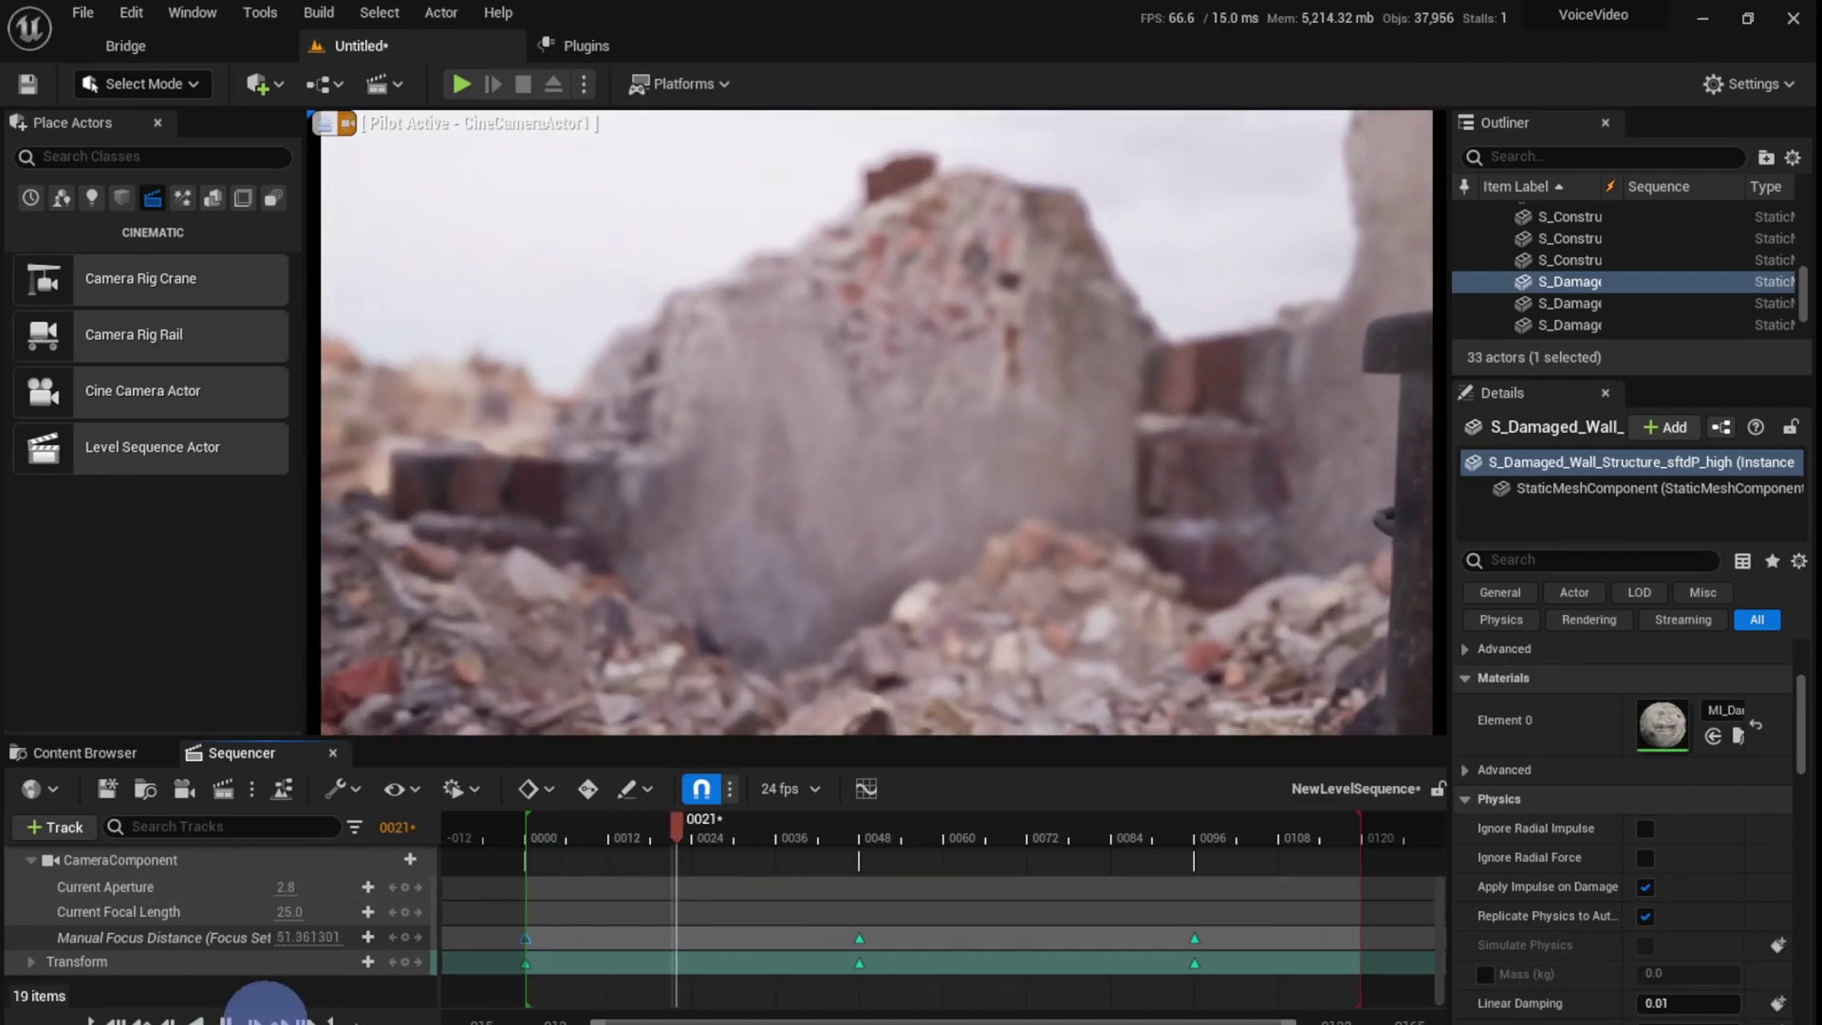
left_click(226, 1021)
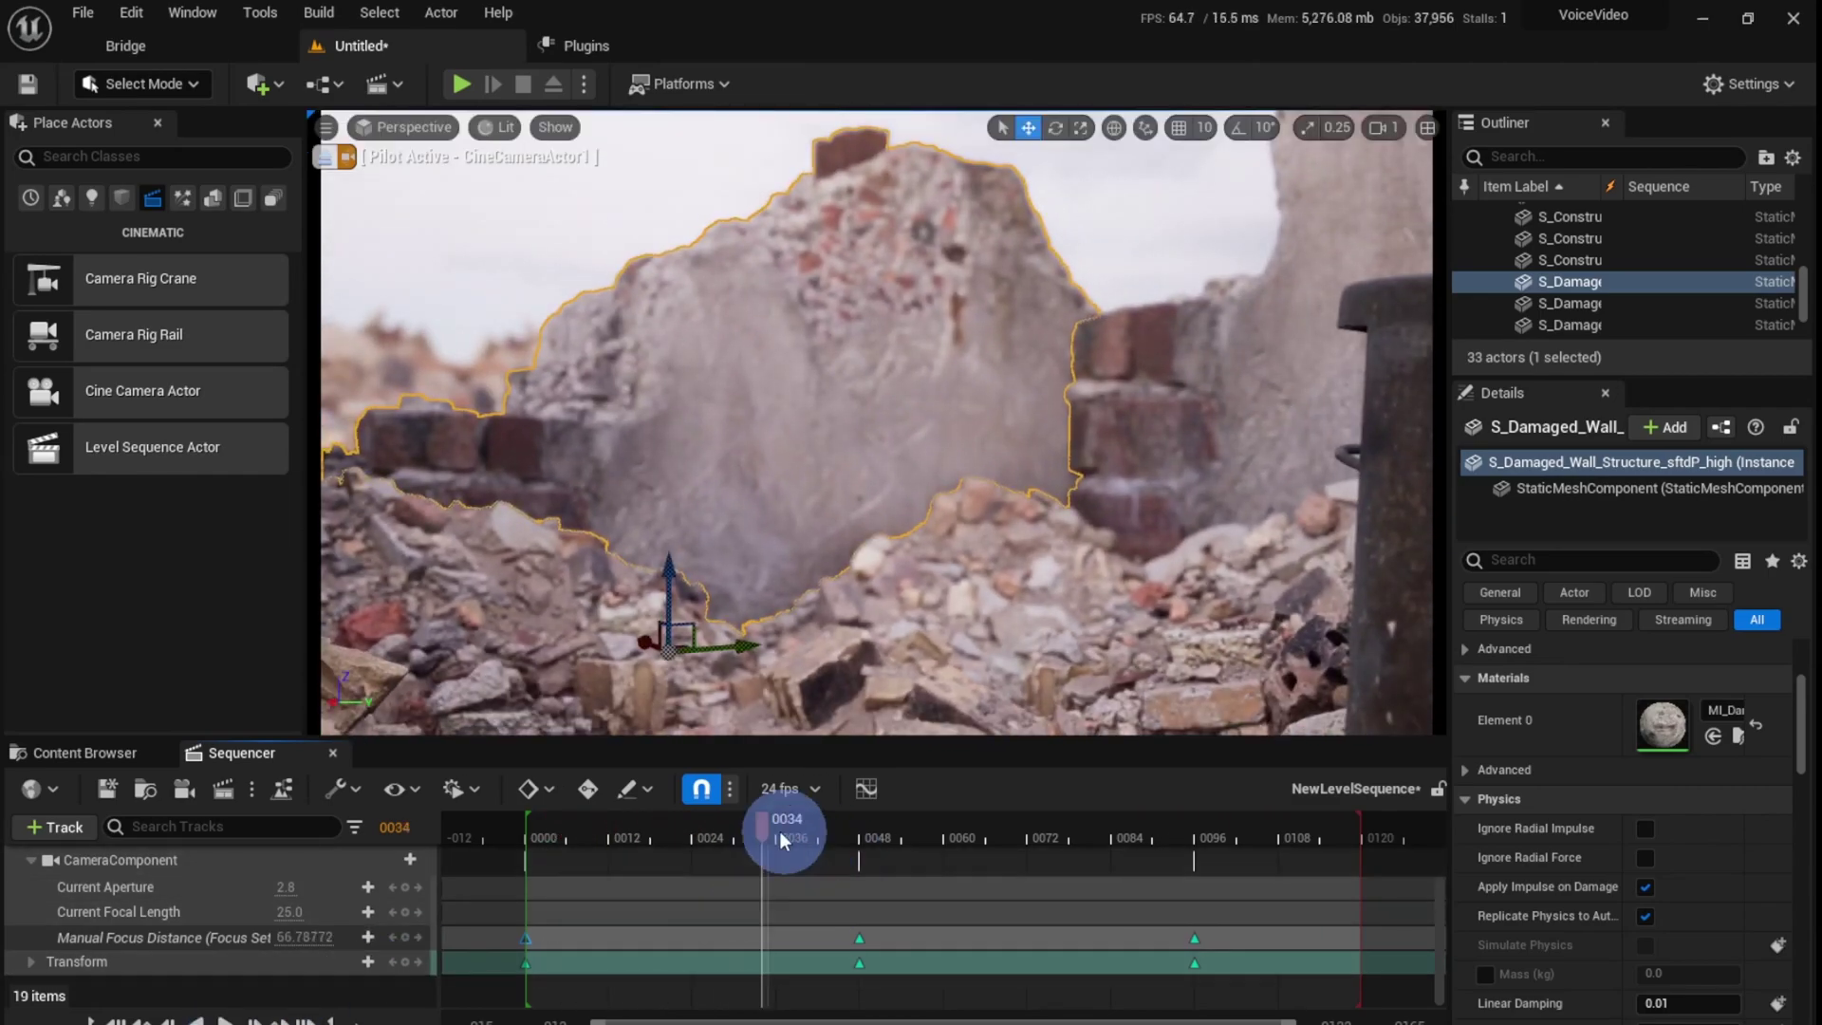
Step: Trim the camera cut section and the sequence's playback range so both end at frame 96
left_click_drag(780, 839, 1199, 888)
scroll(1201, 891, "up", 3)
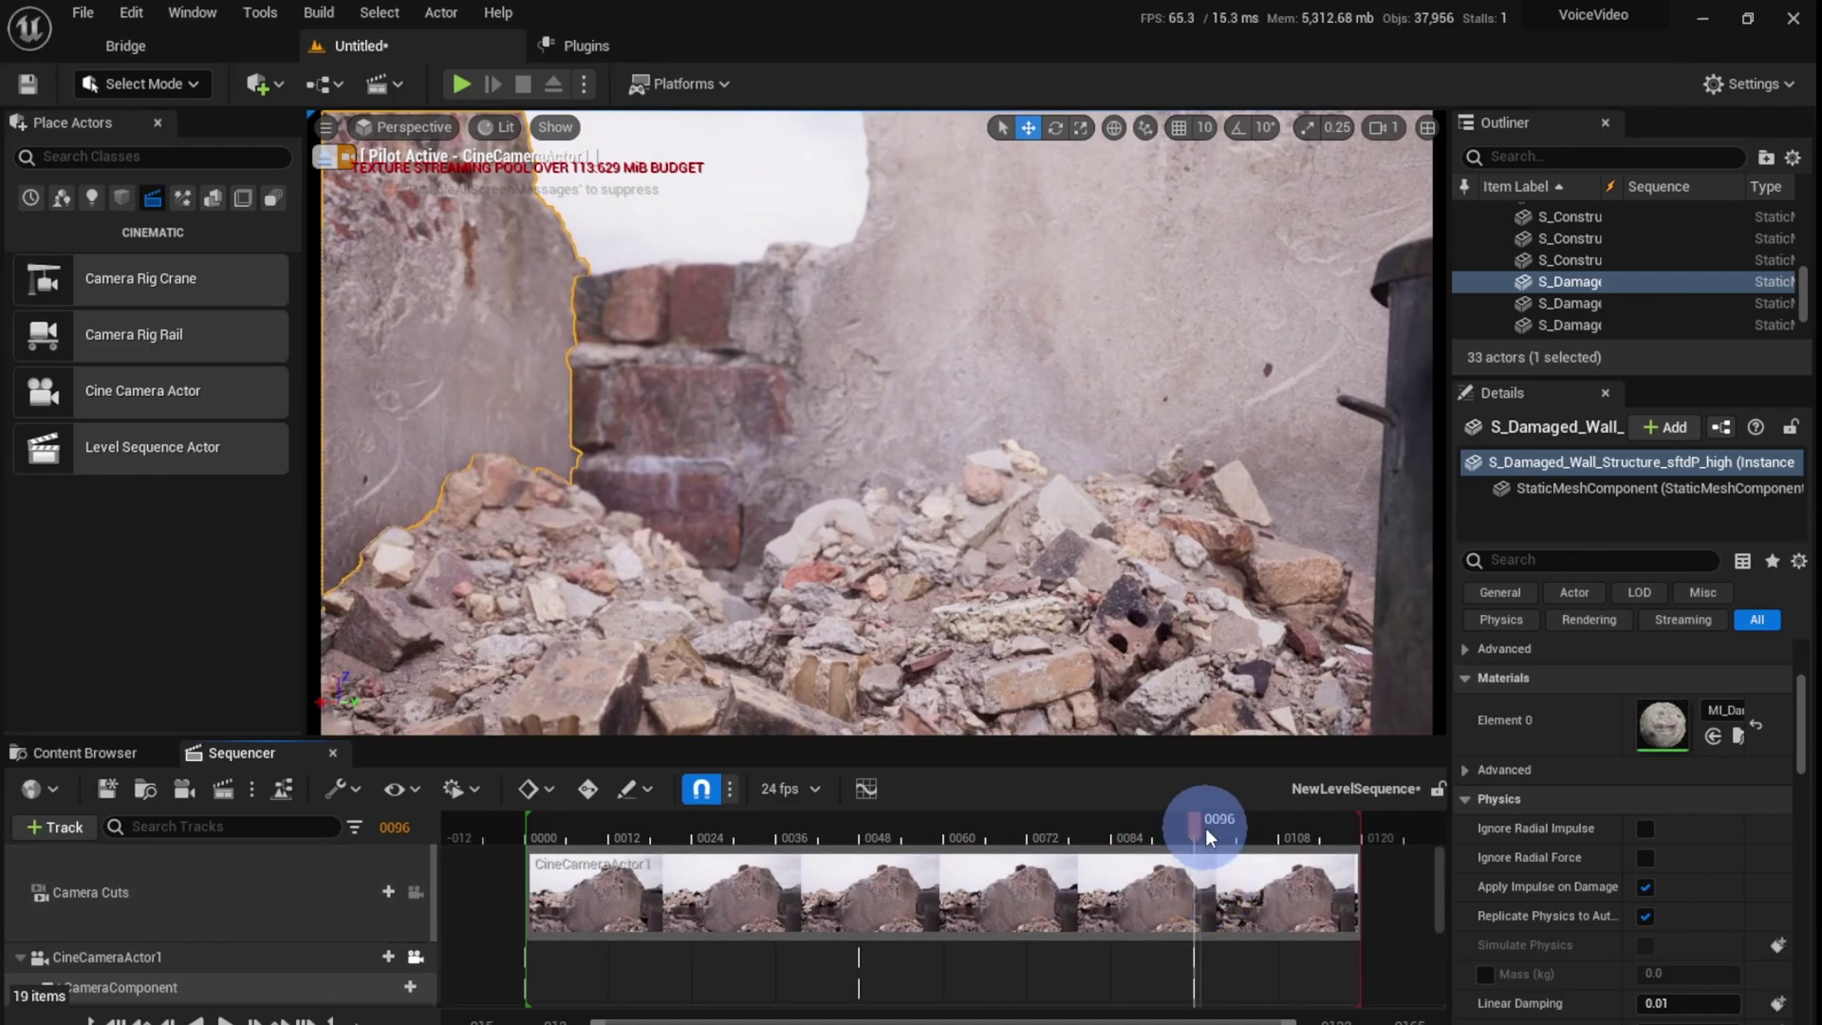
scroll(1207, 863, "down", 3)
scroll(1194, 927, "up", 3)
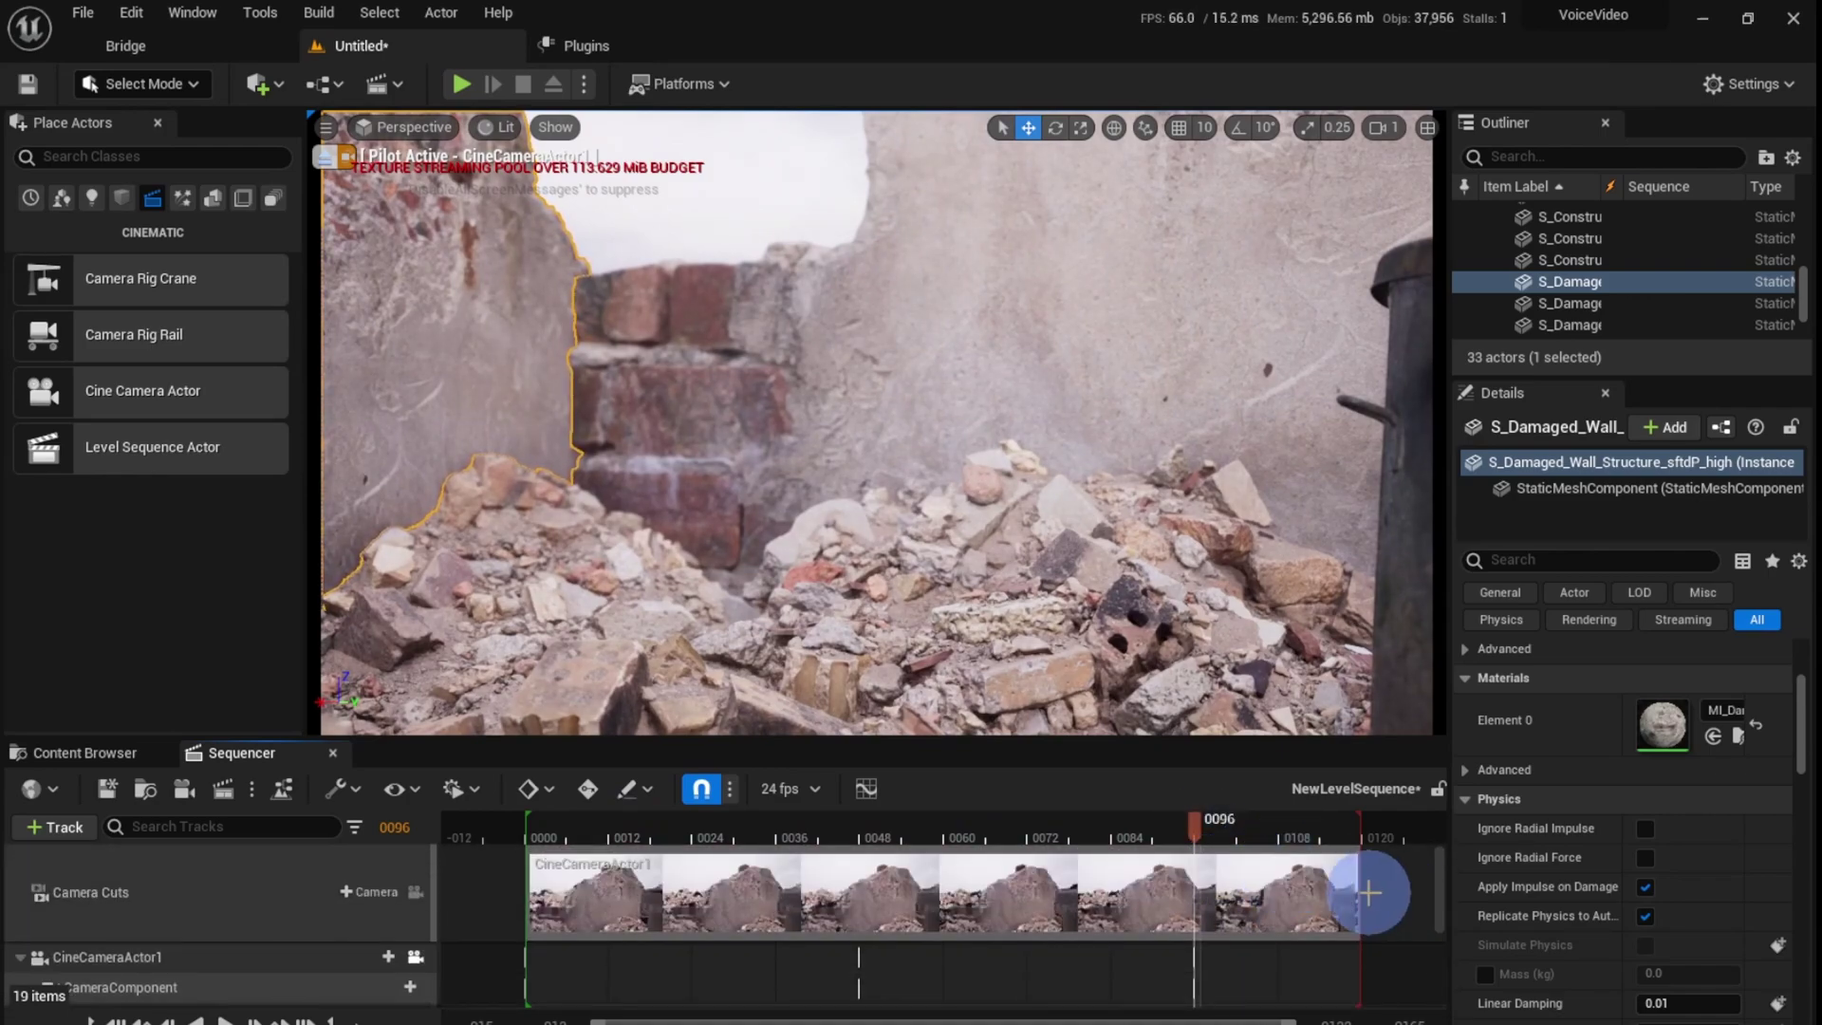
left_click_drag(1364, 892, 1199, 897)
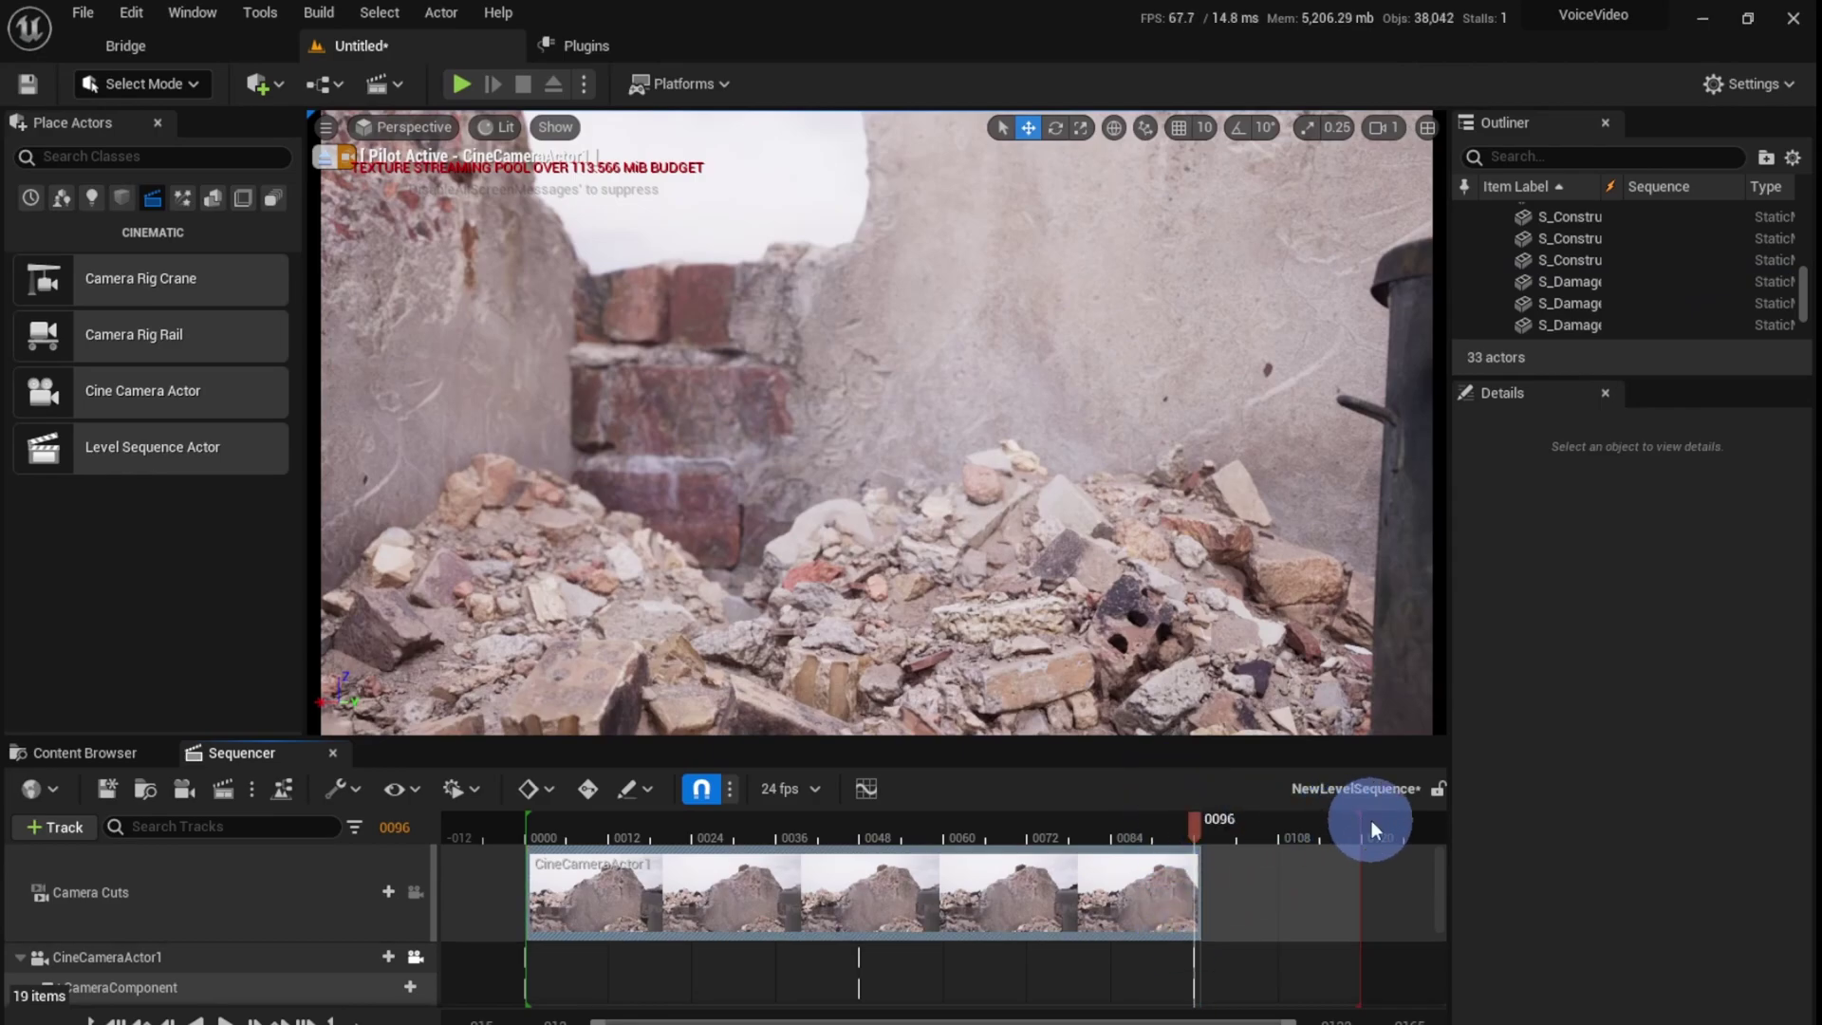
mouse_move(1318, 830)
left_mouse_down()
mouse_move(627, 858)
mouse_move(870, 873)
mouse_move(874, 822)
mouse_move(833, 822)
mouse_move(864, 823)
left_mouse_up()
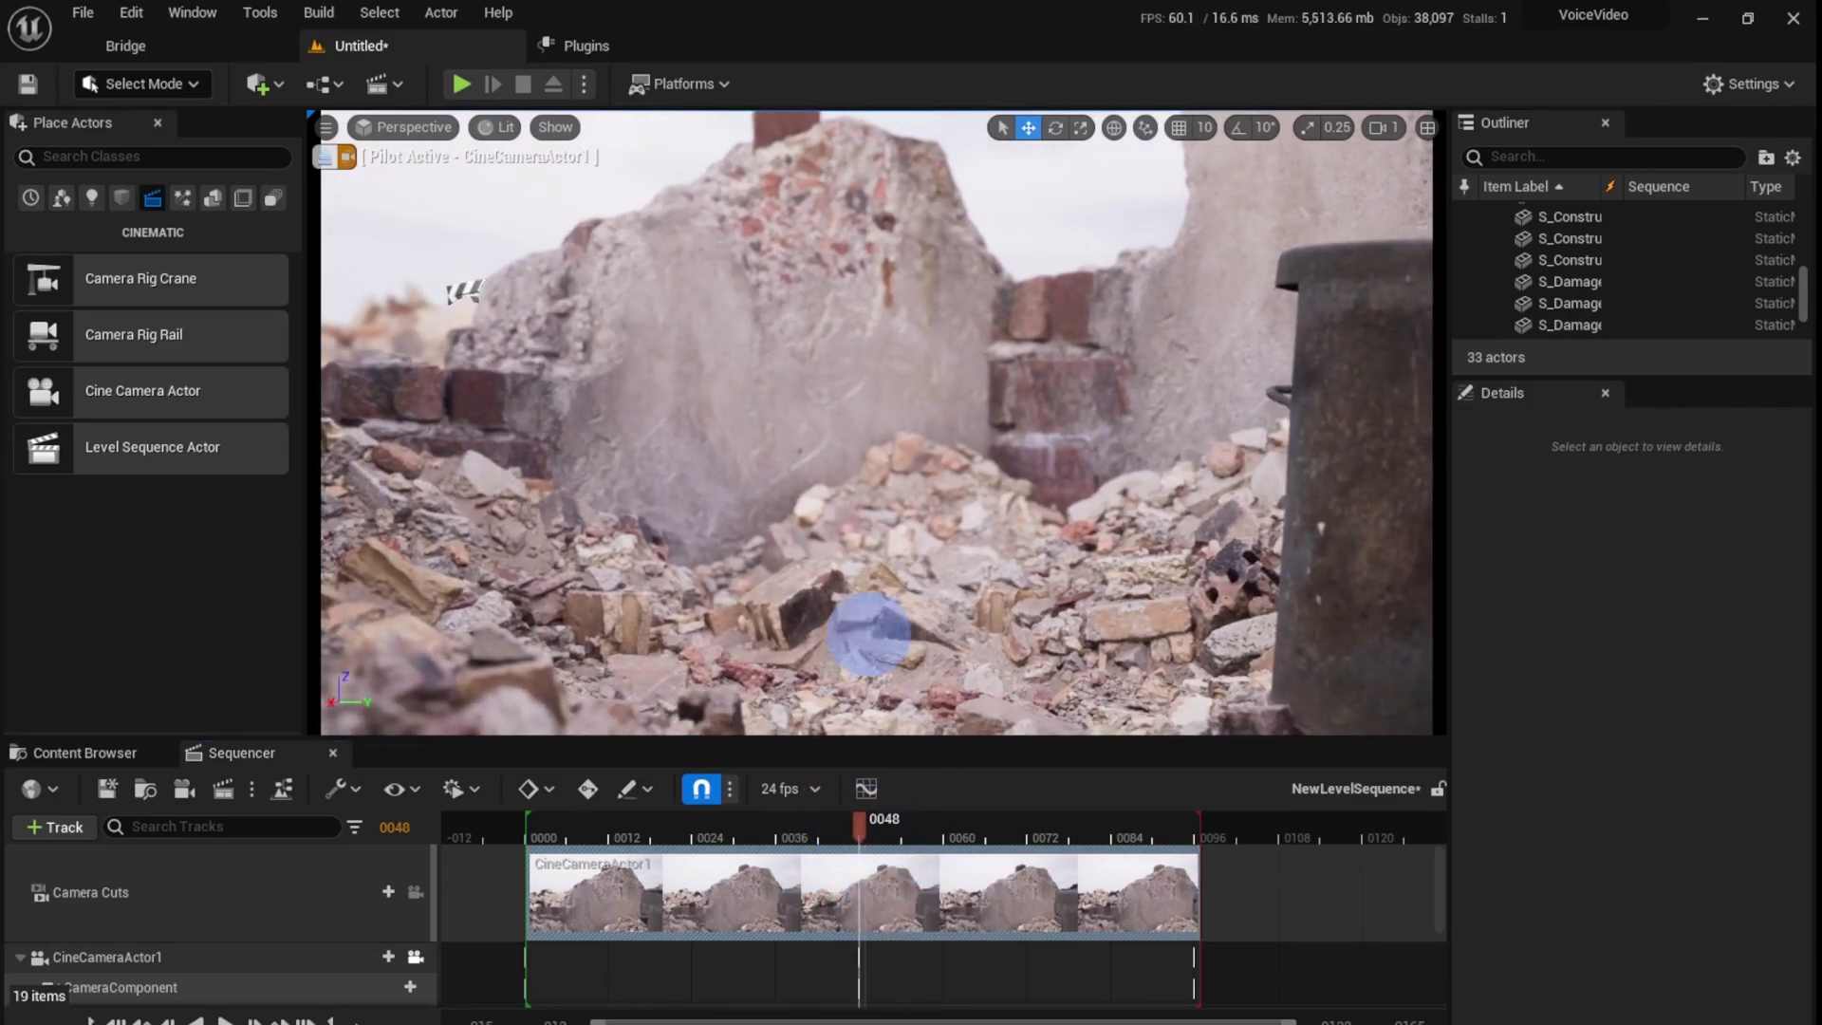
Step: At frame 48, try a wider framing of the piloted camera over the rubble and wall
key("s")
right_click_drag(867, 630, 872, 661)
left_click_drag(871, 660, 861, 653)
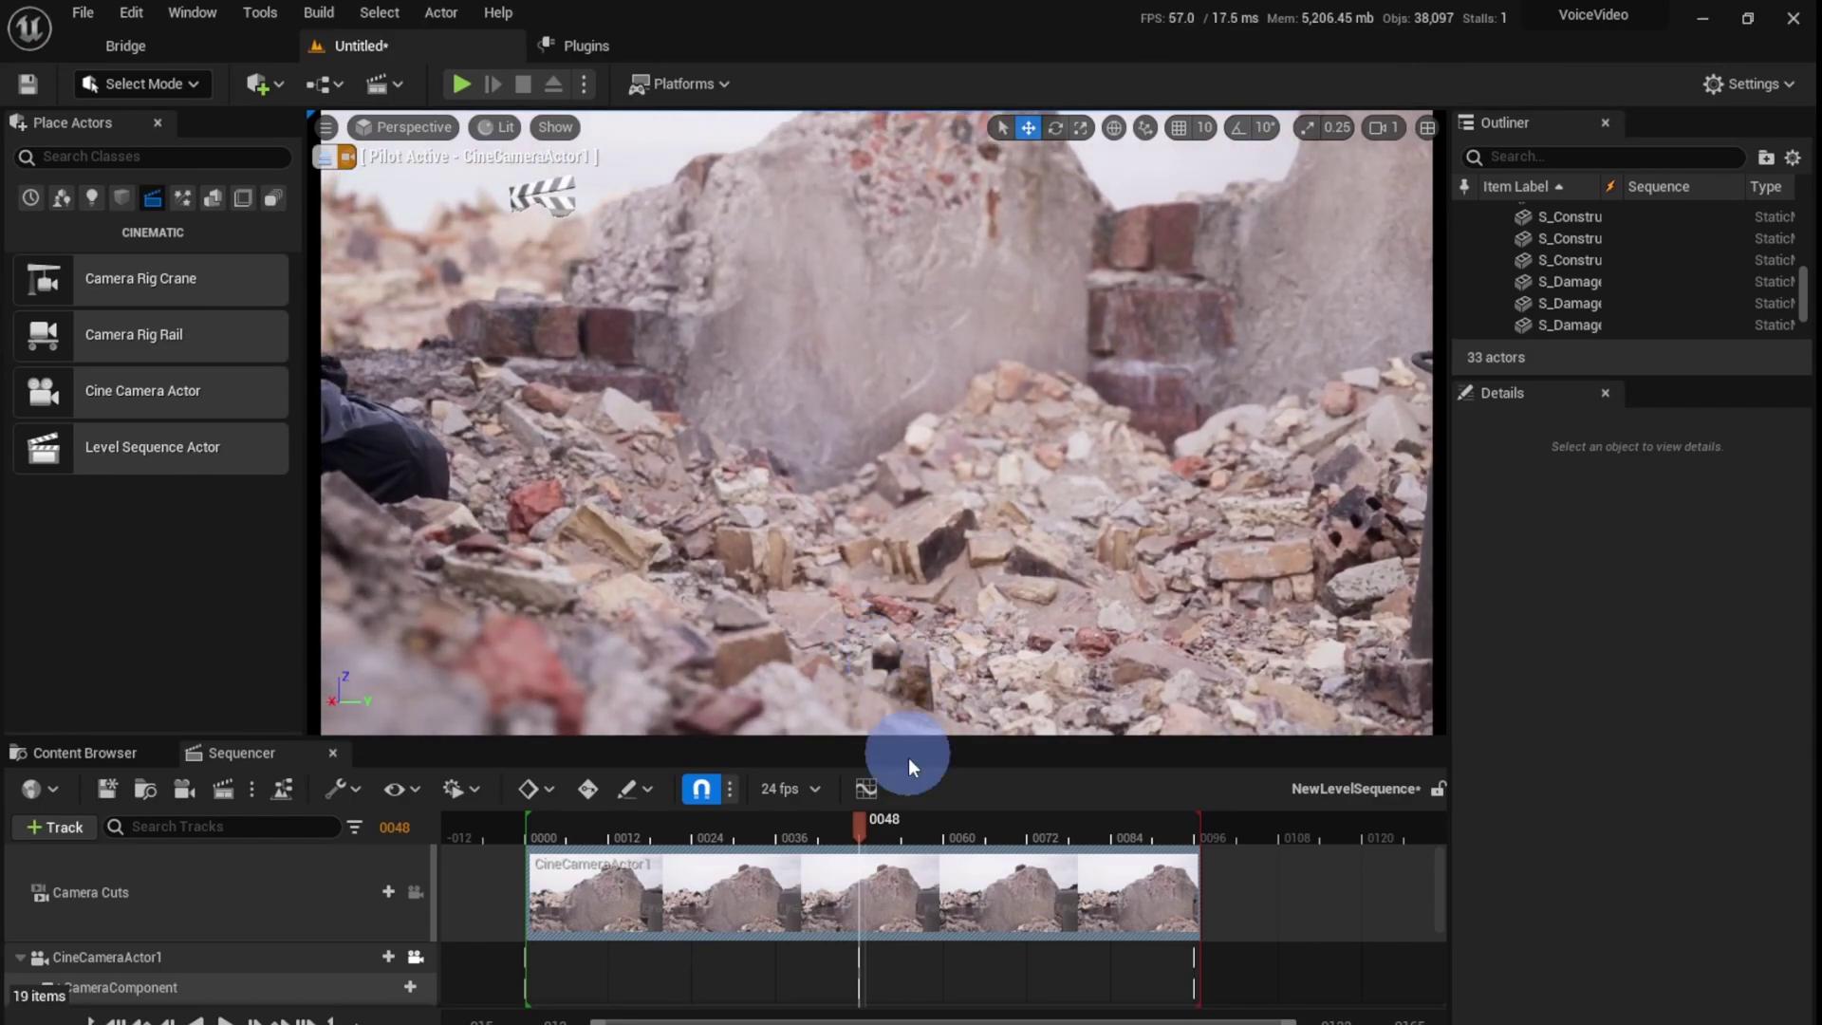
right_click_drag(918, 643, 914, 626)
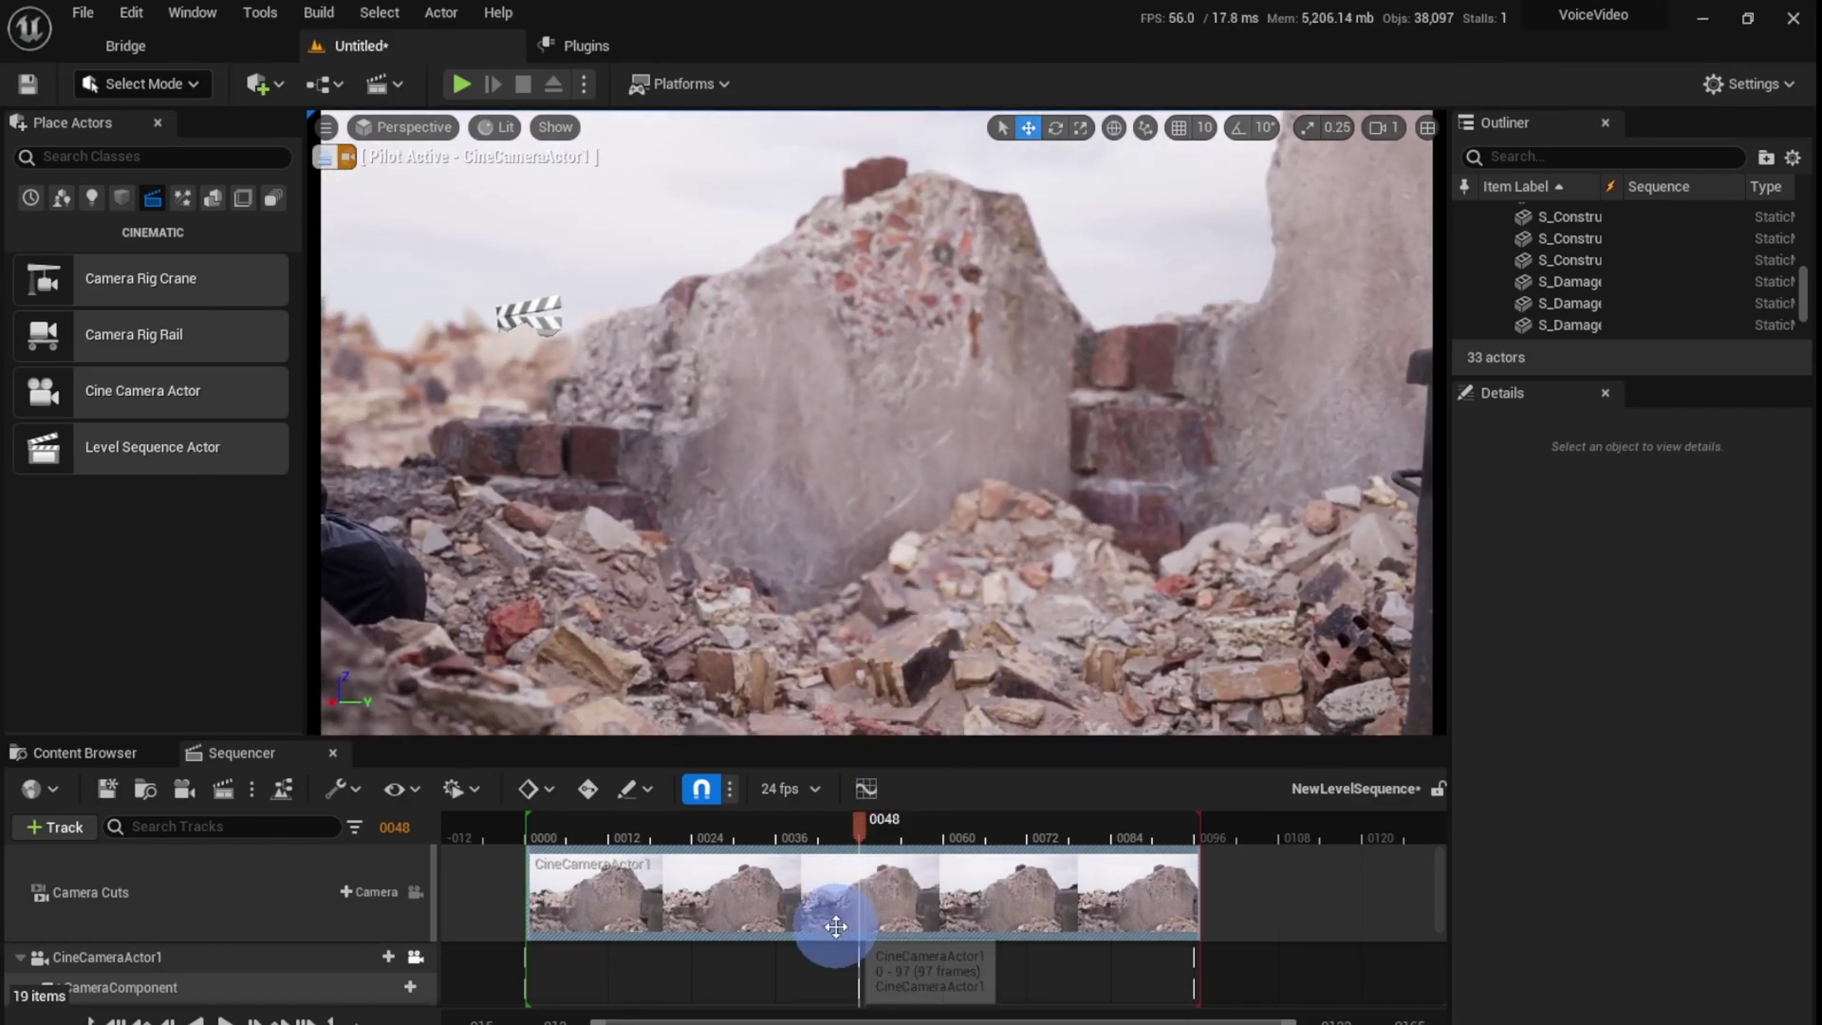
Step: Play the trimmed sequence from its start to review the camera move and focus changes
scroll(839, 953, "down", 3)
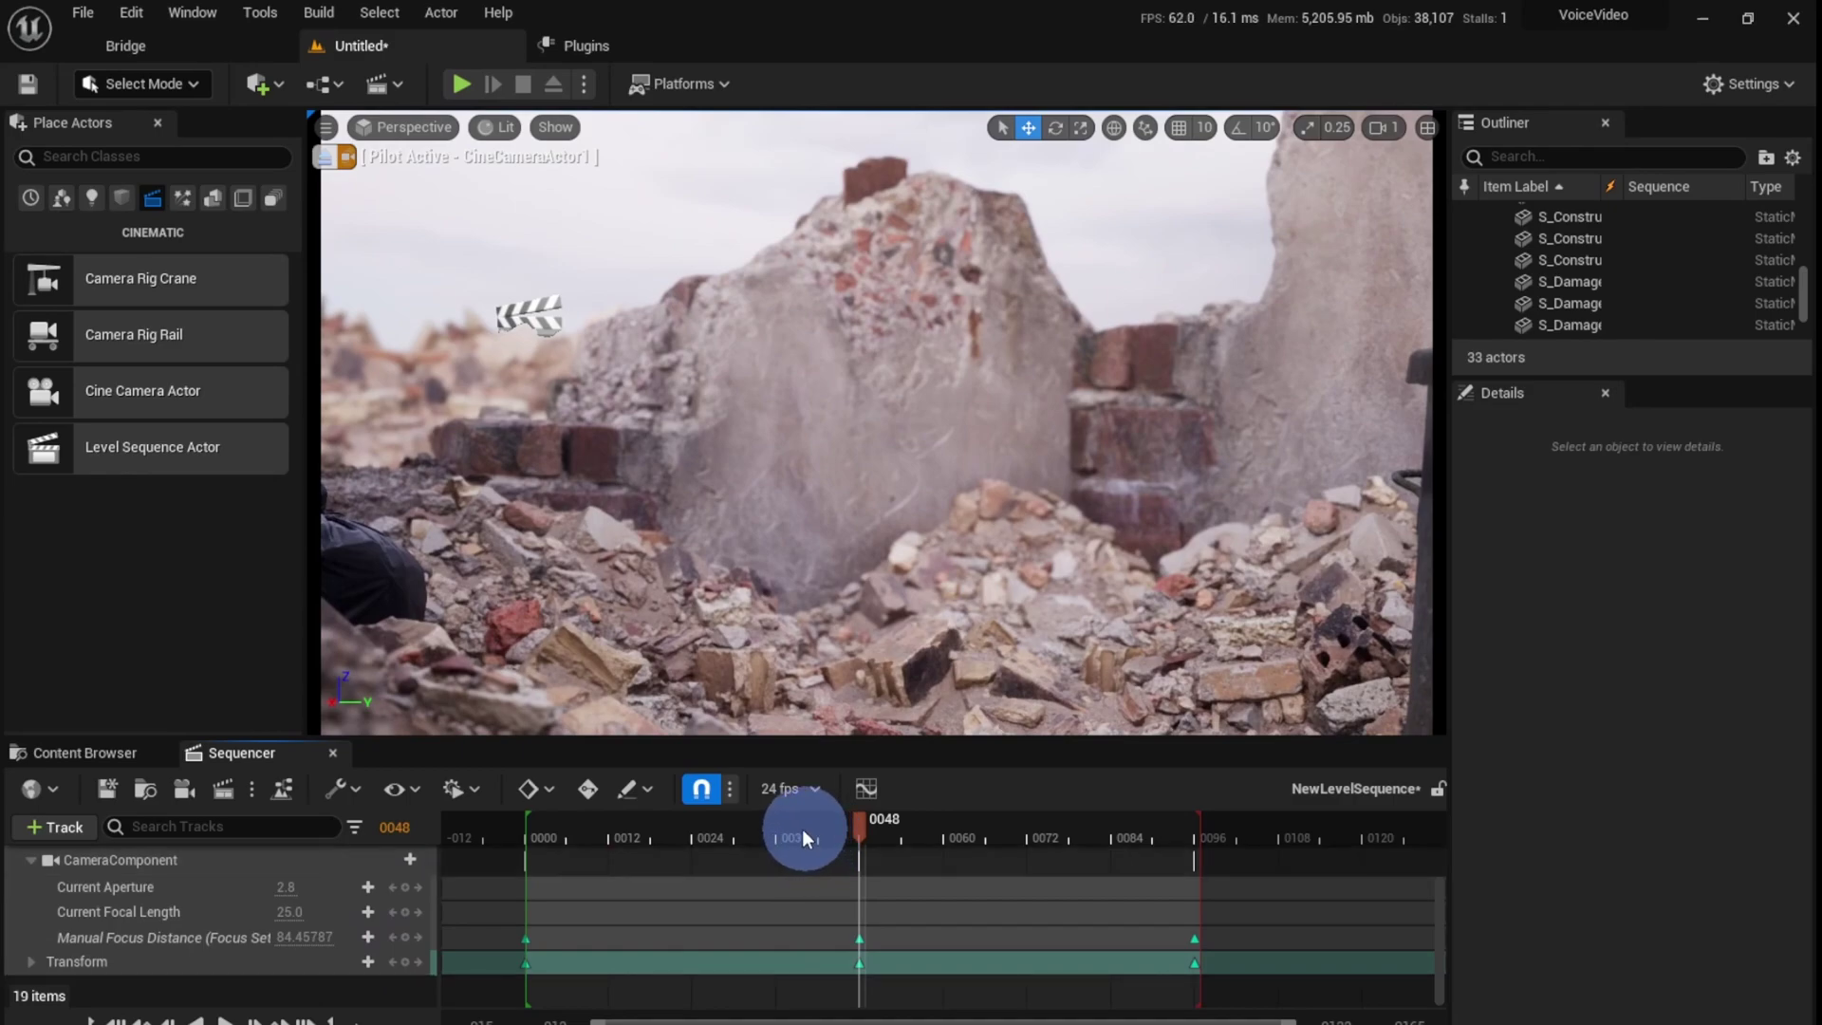
left_click(535, 851)
left_click_drag(536, 851, 529, 935)
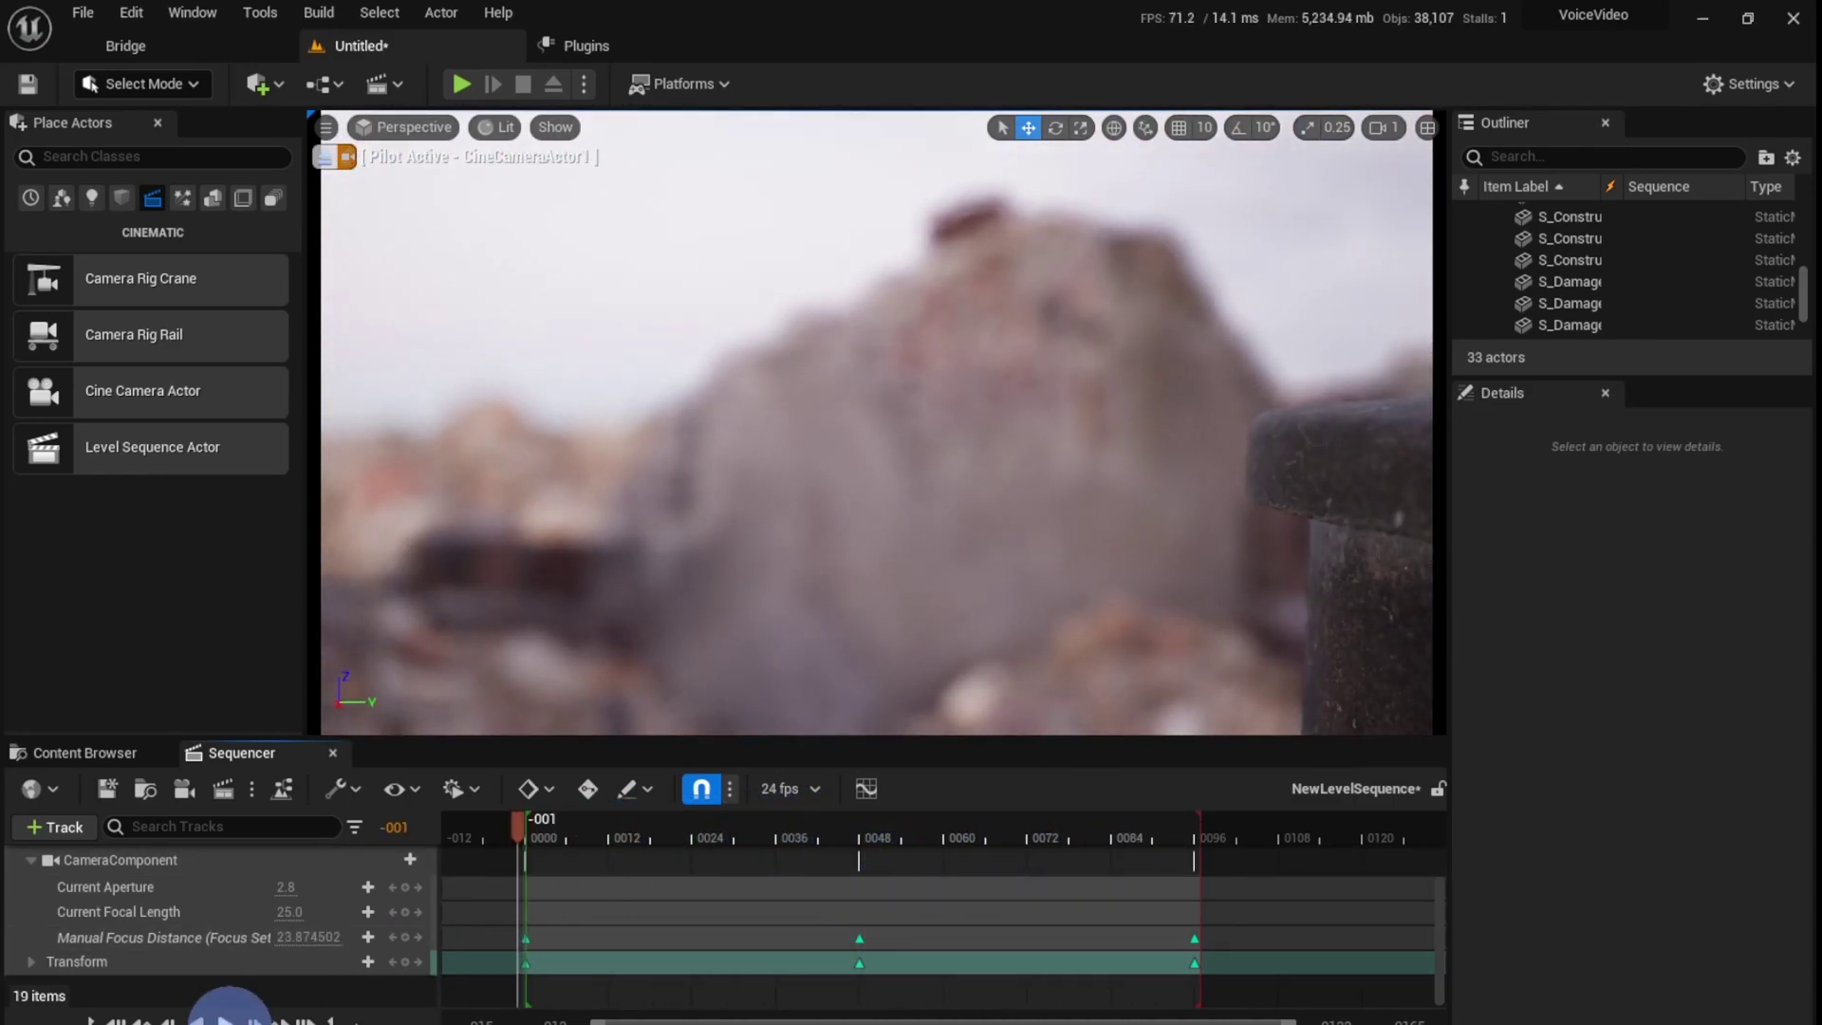
left_click(226, 1020)
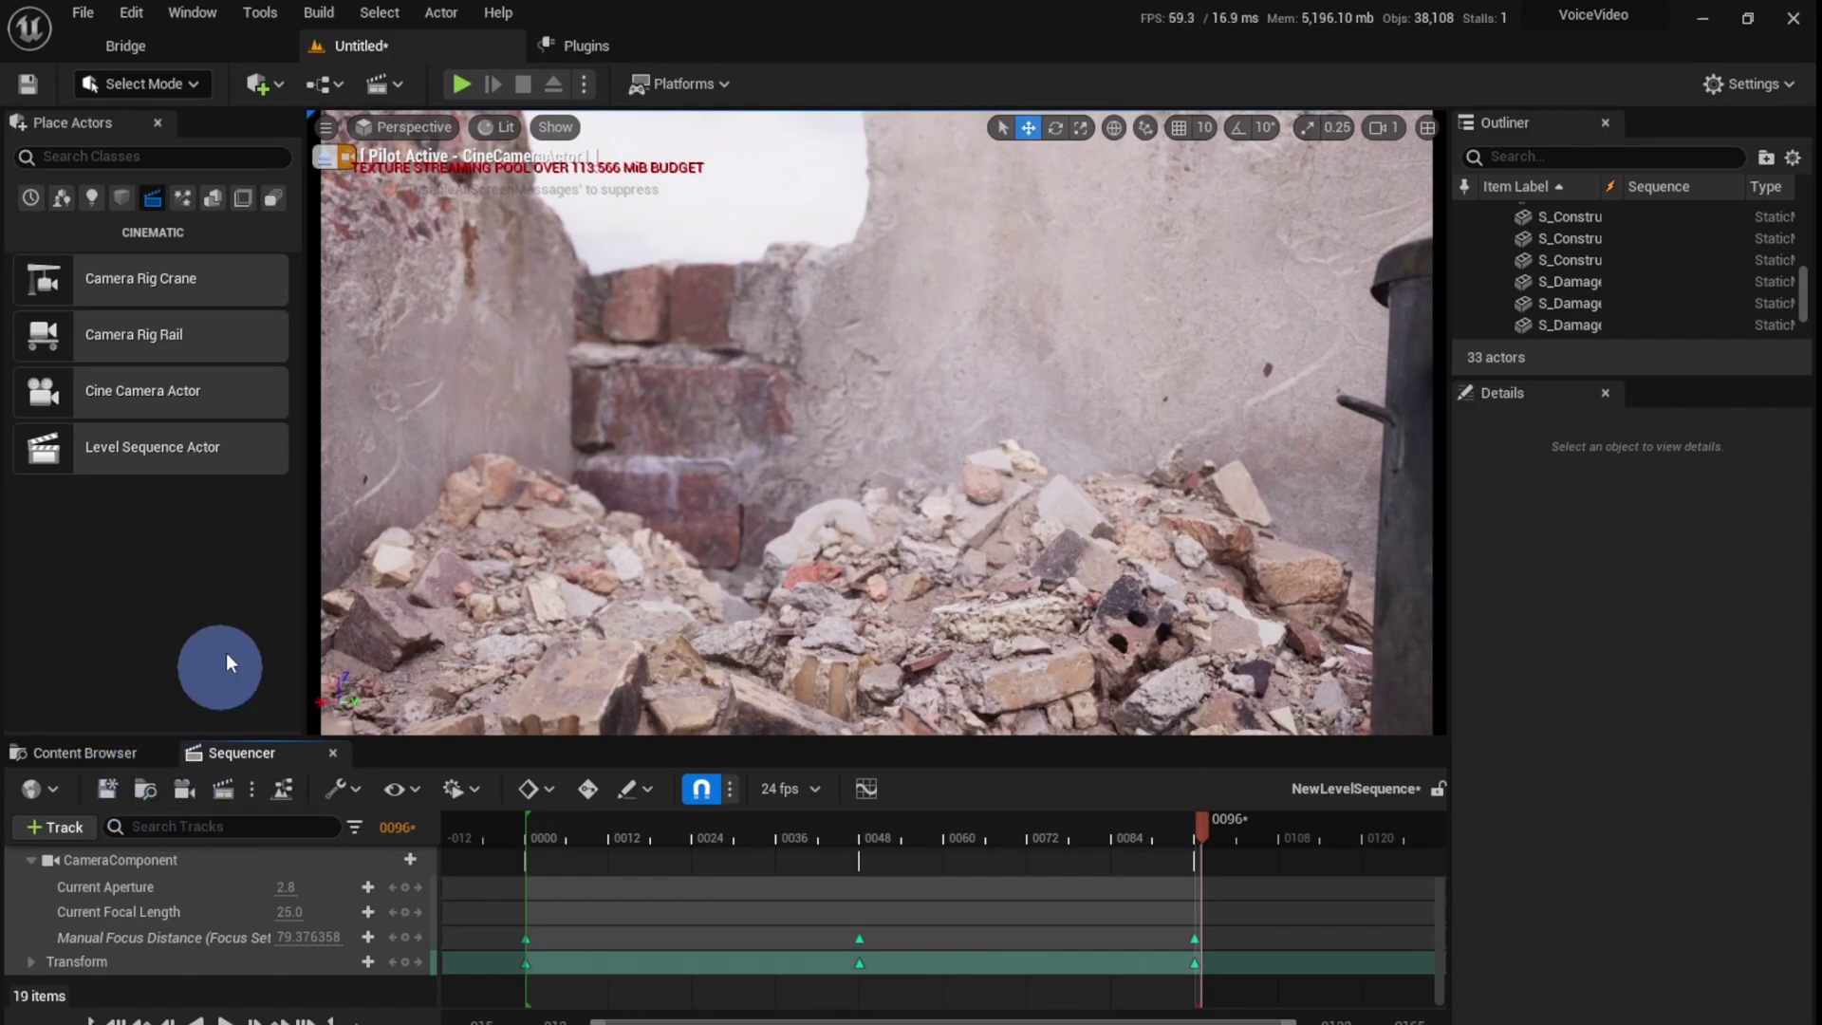
Step: Search the plugins for "movie" to check that Movie Render Queue is enabled, and return to the level
left_click(609, 43)
left_click(196, 85)
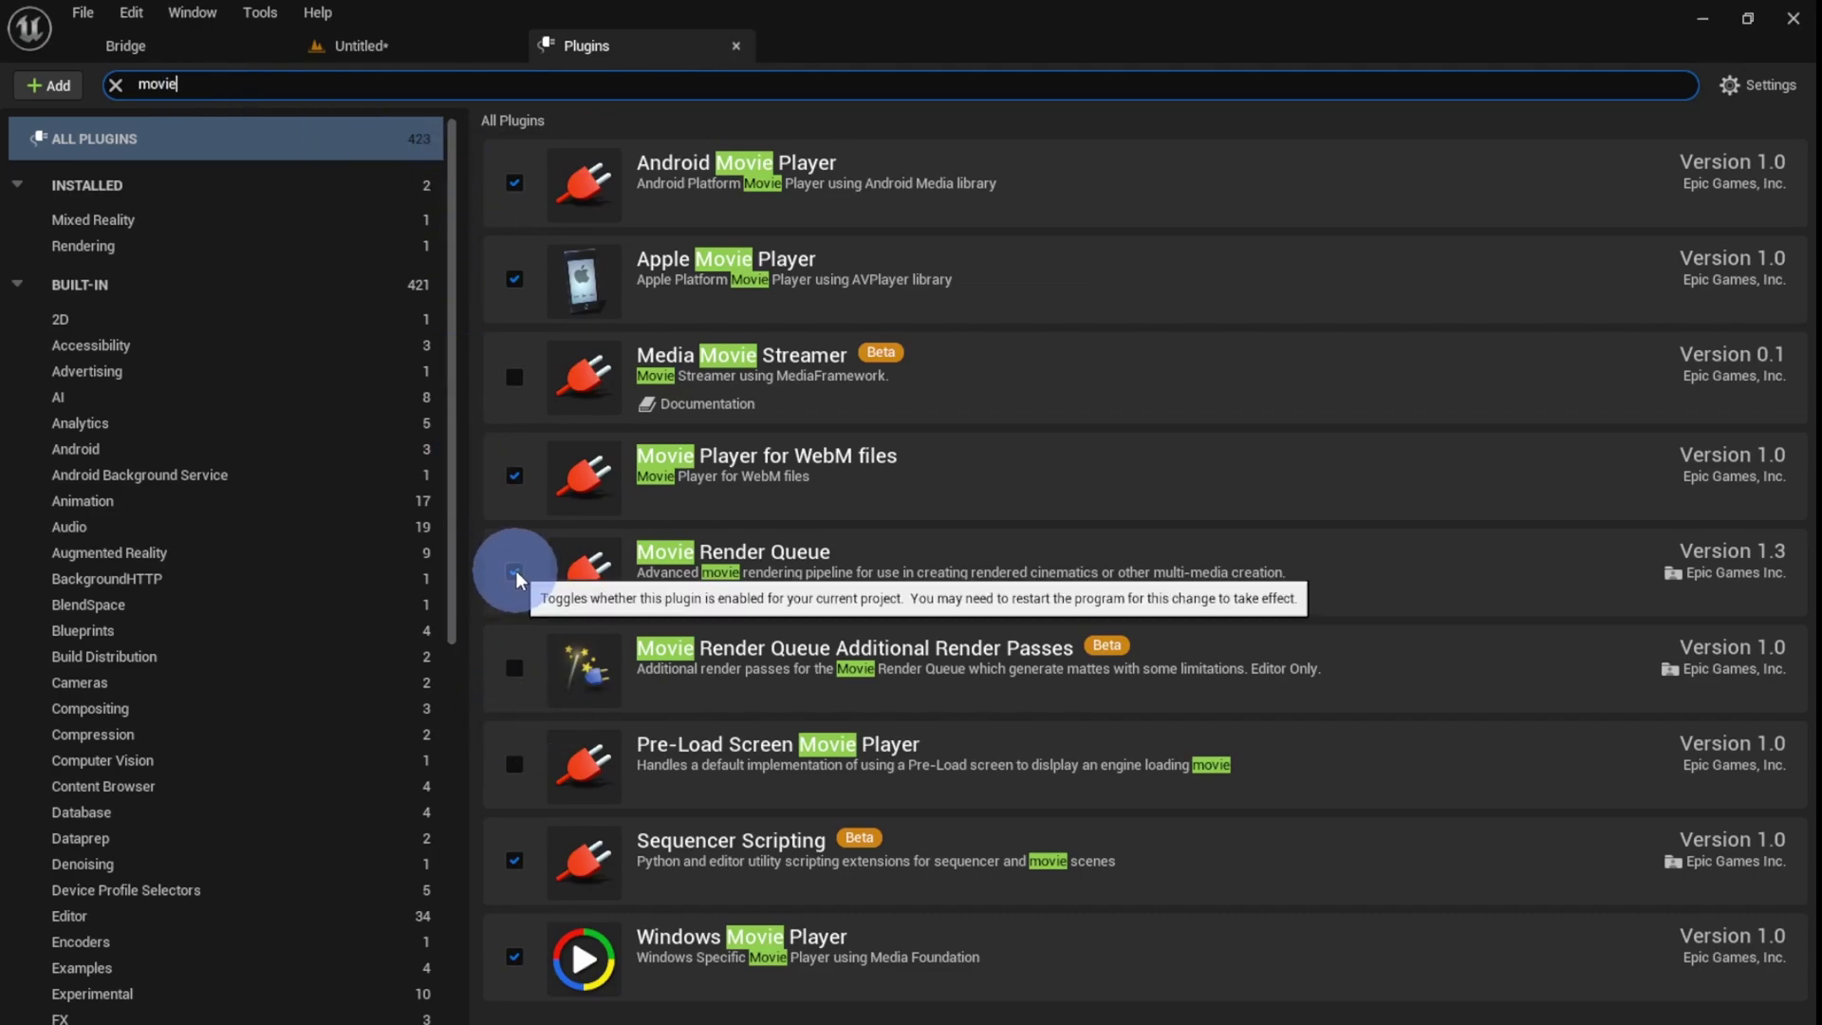
left_click(360, 46)
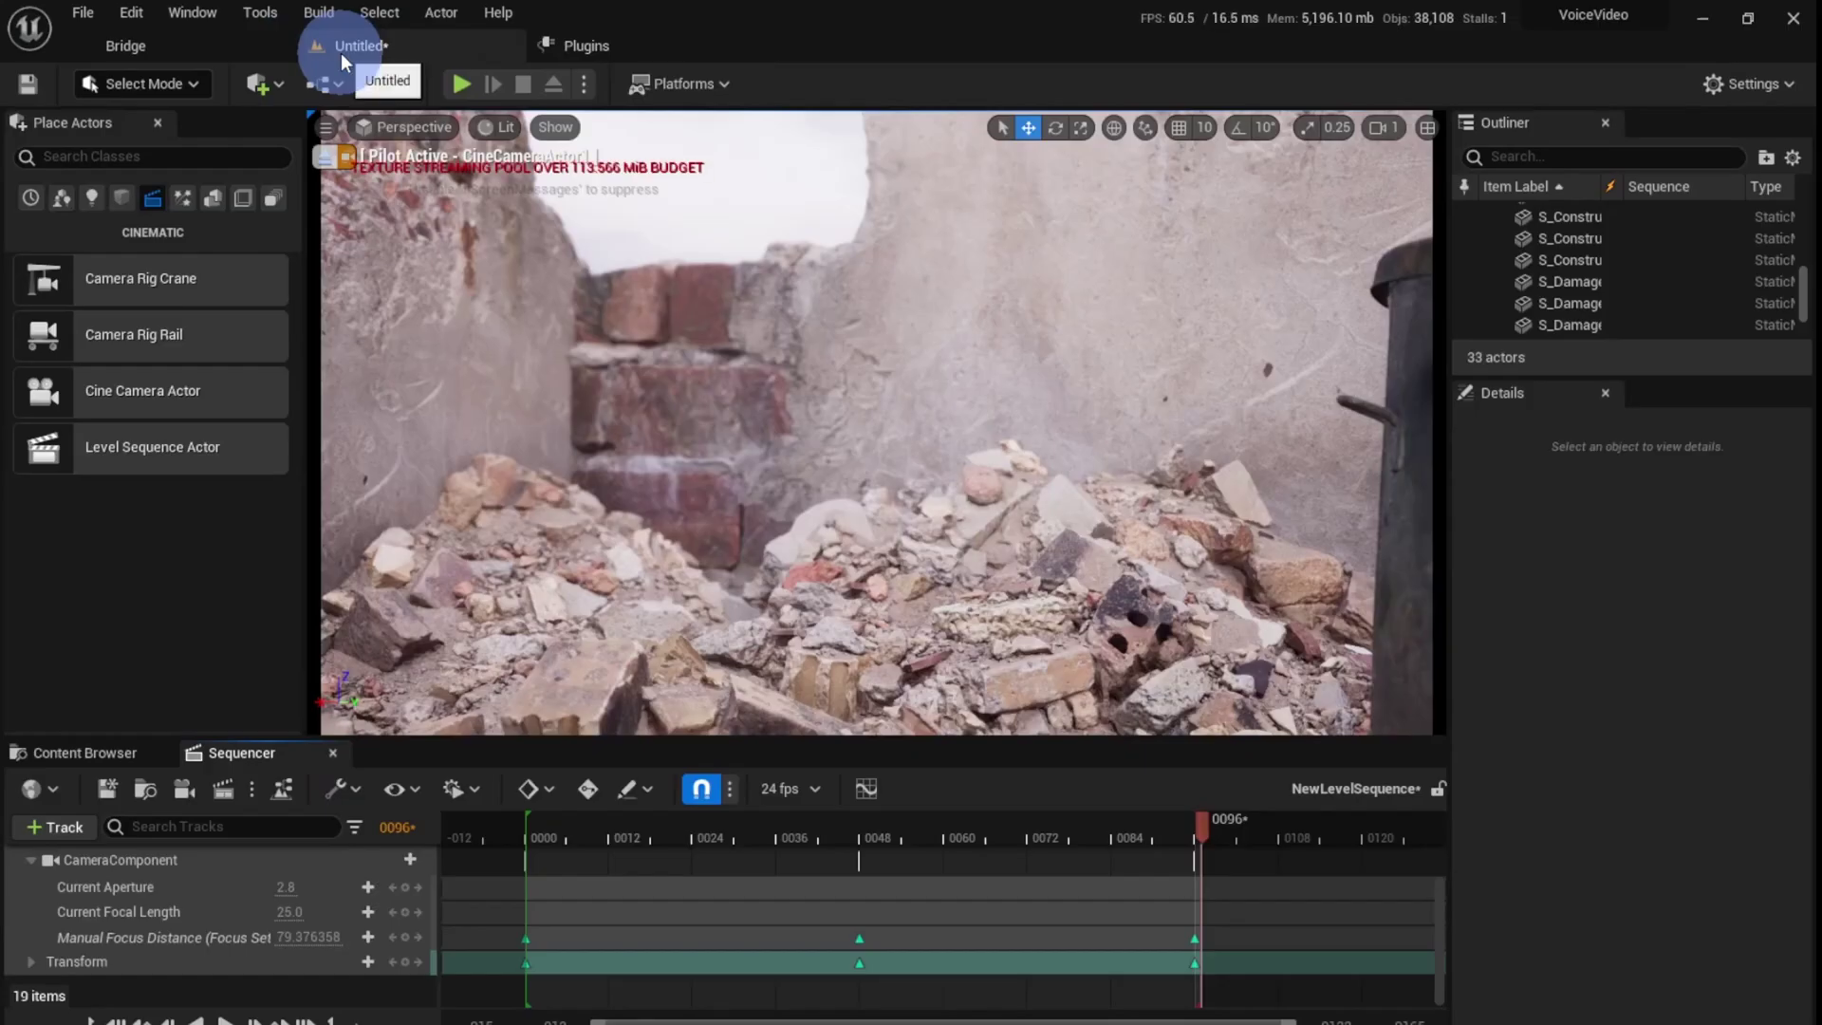
Step: Scrub through the sequence and send it to the Movie Render Queue as a render job
left_click_drag(527, 827, 933, 847)
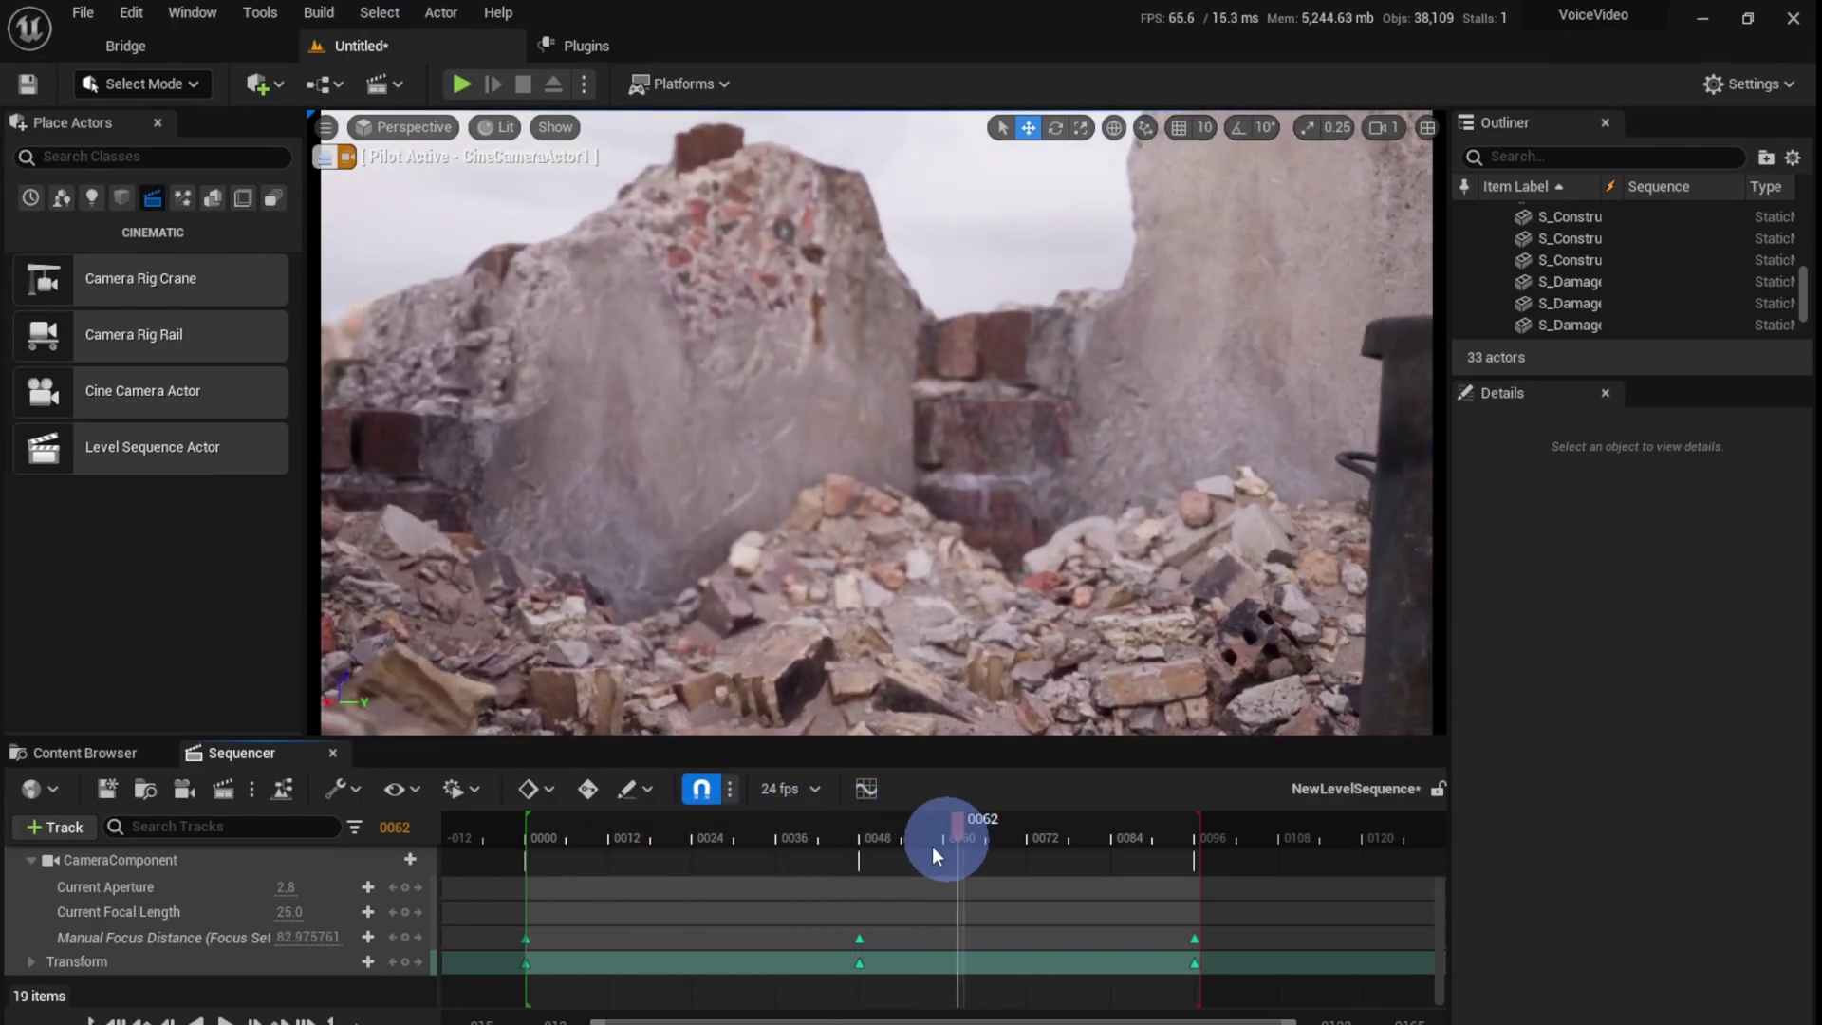
left_click(224, 789)
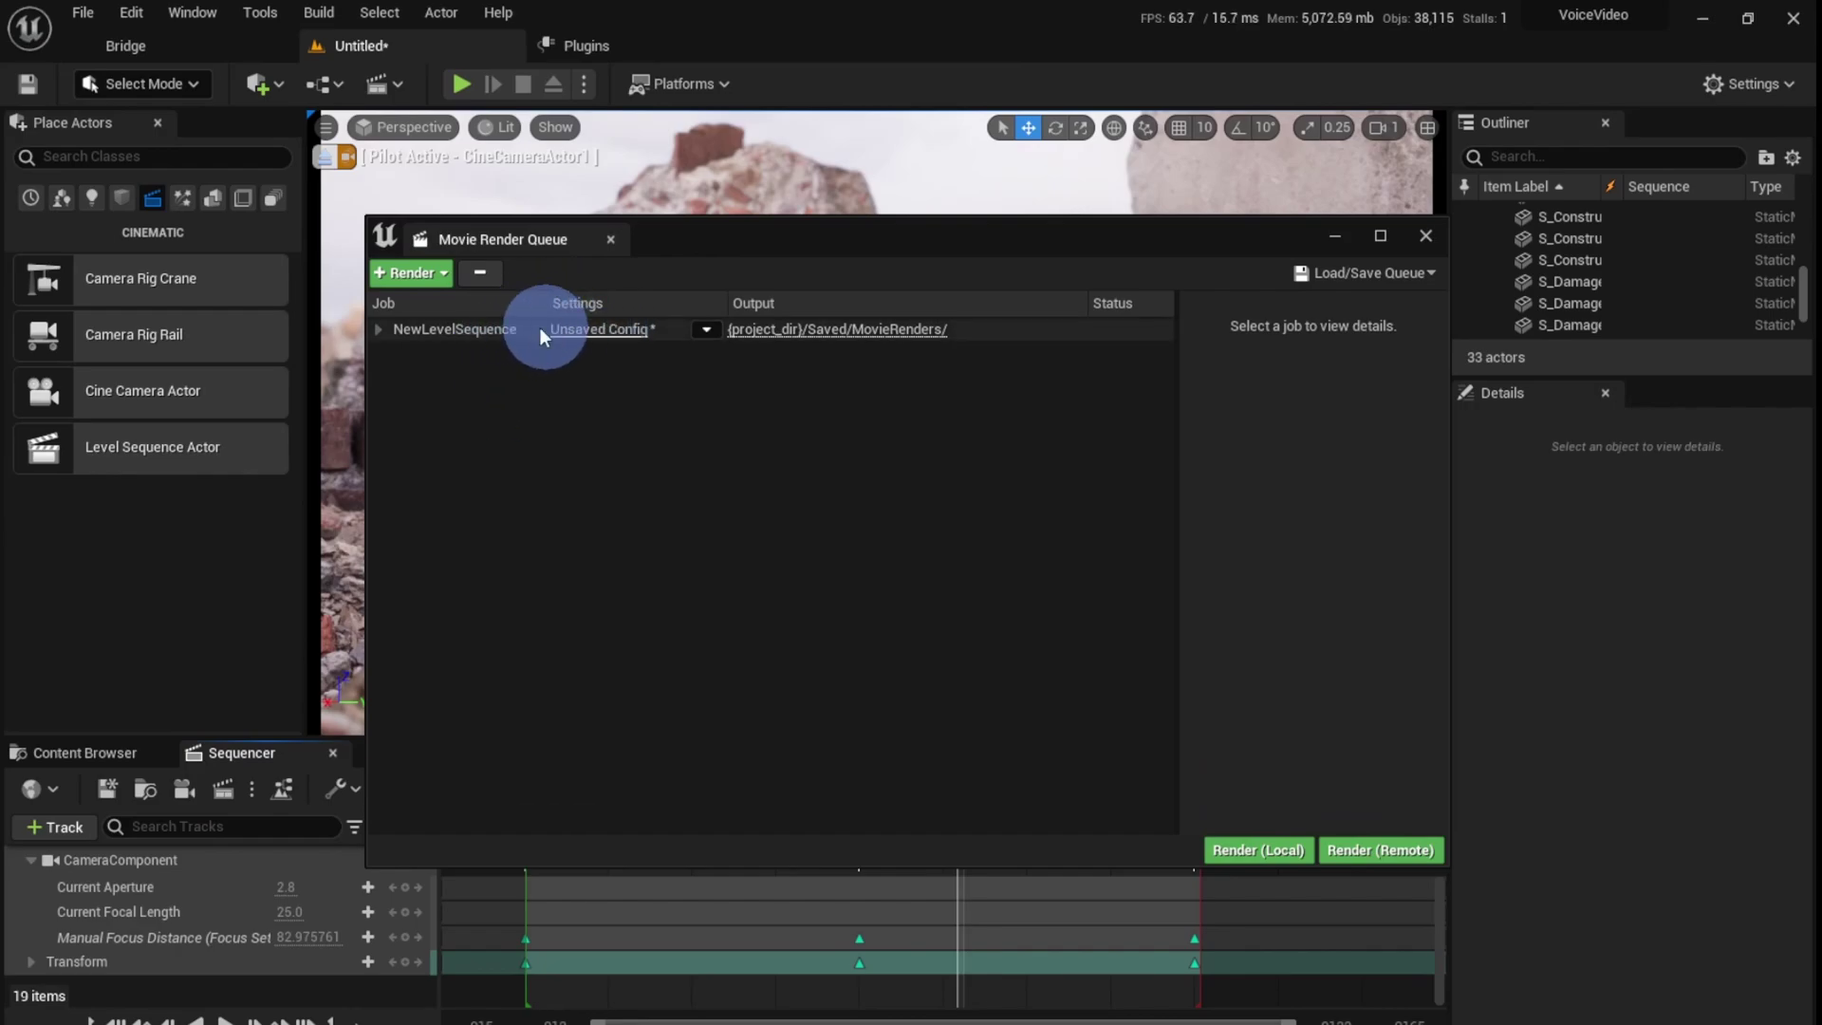
left_click(380, 328)
left_click(380, 328)
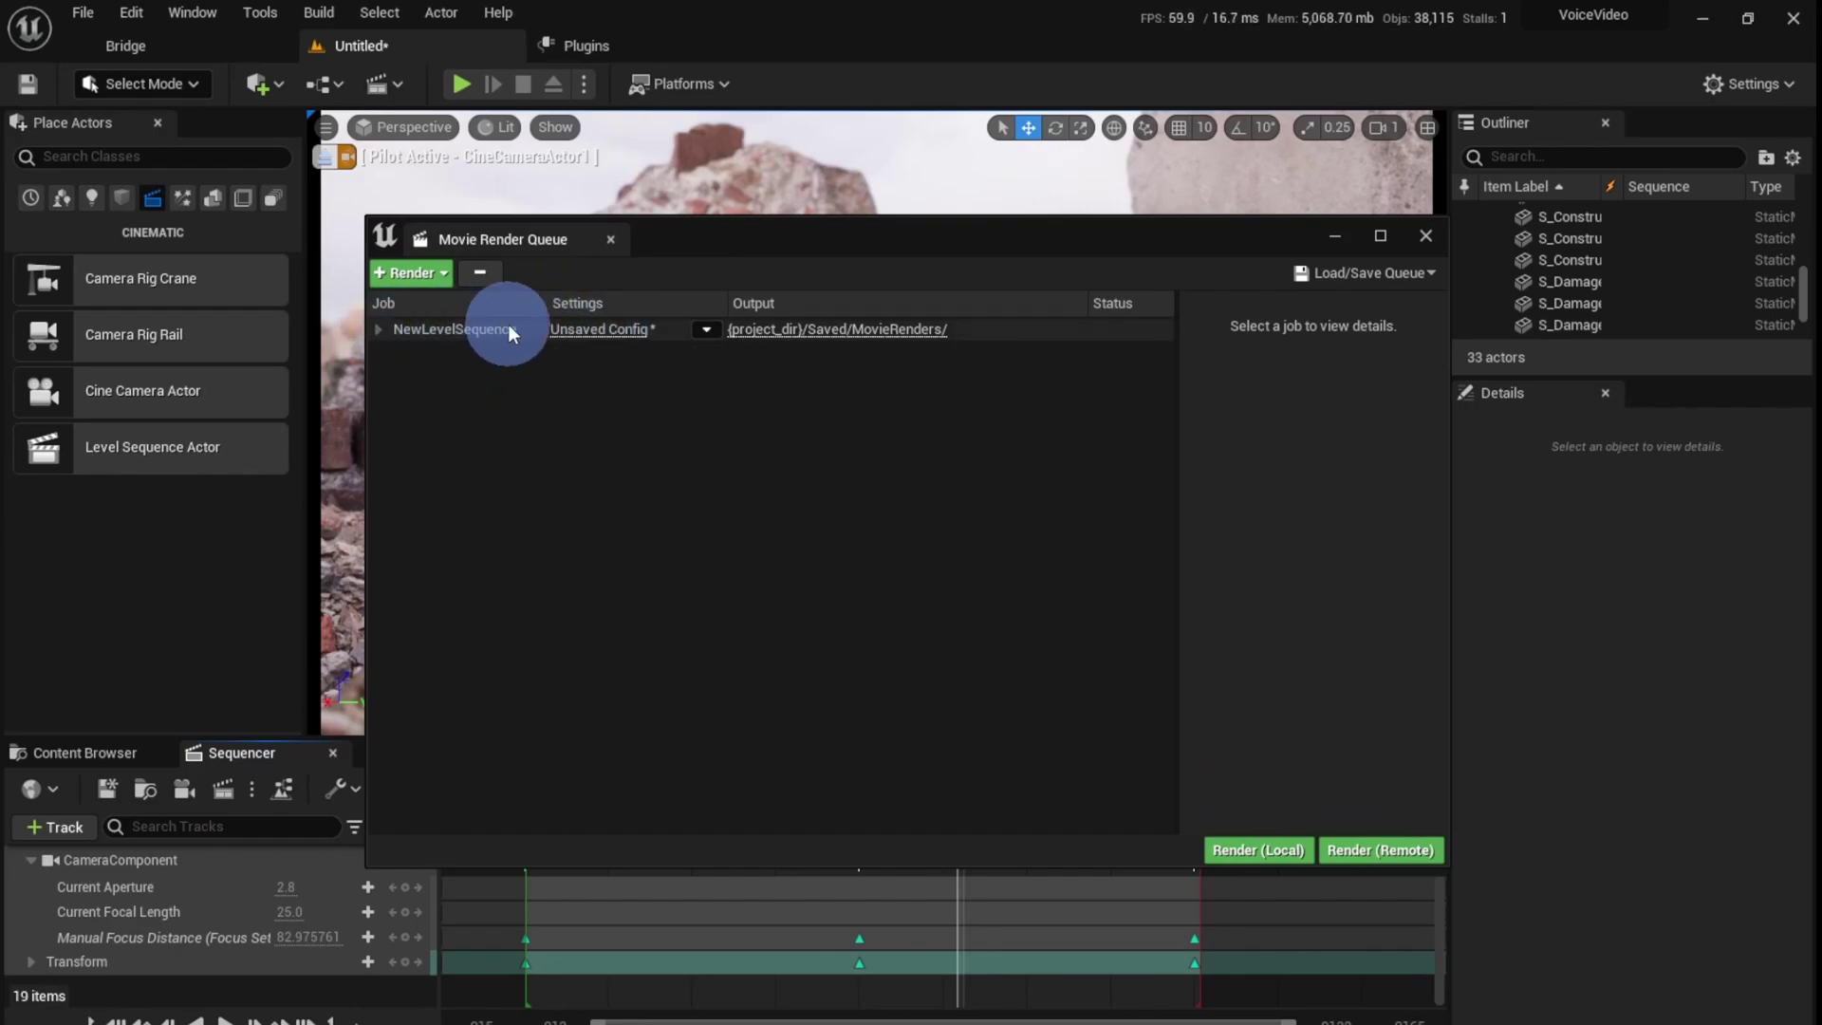
Step: In the job's configuration, replace the .jpg export with .png Sequence [8bit] and review the output settings
left_click(585, 333)
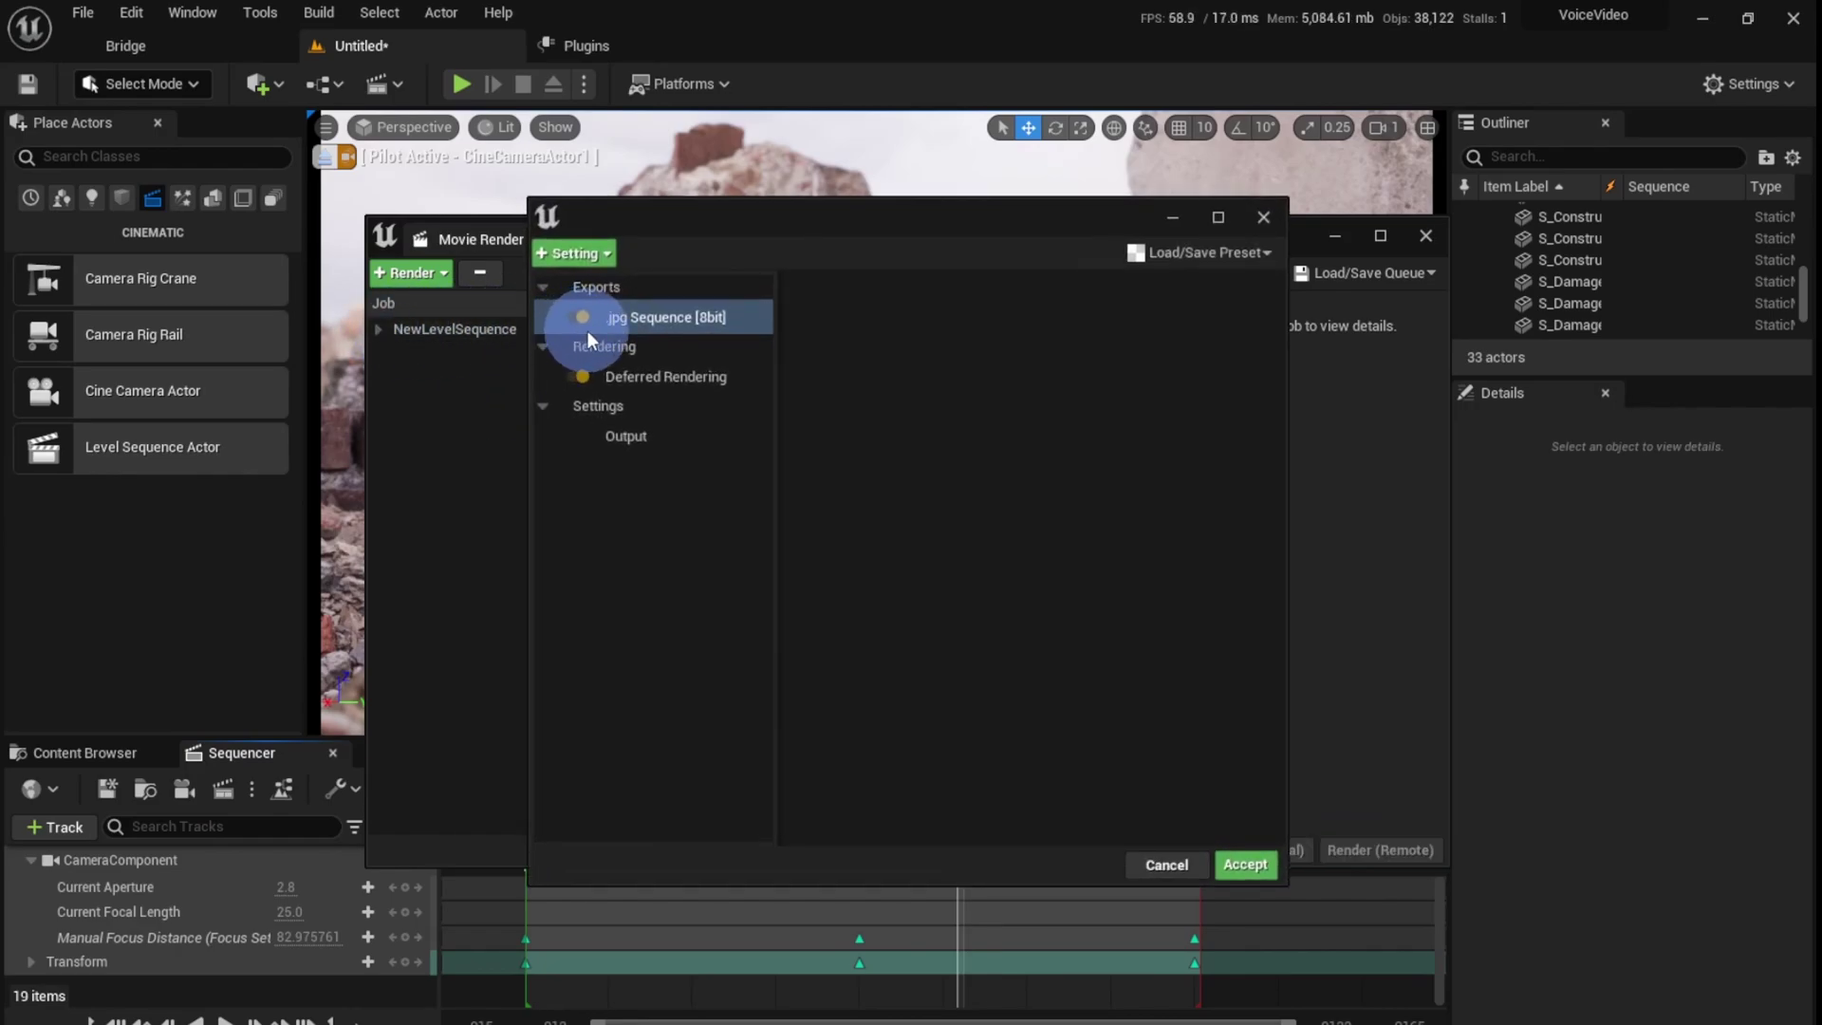
mouse_move(693, 247)
left_mouse_down()
mouse_move(1036, 262)
mouse_move(710, 273)
left_mouse_up()
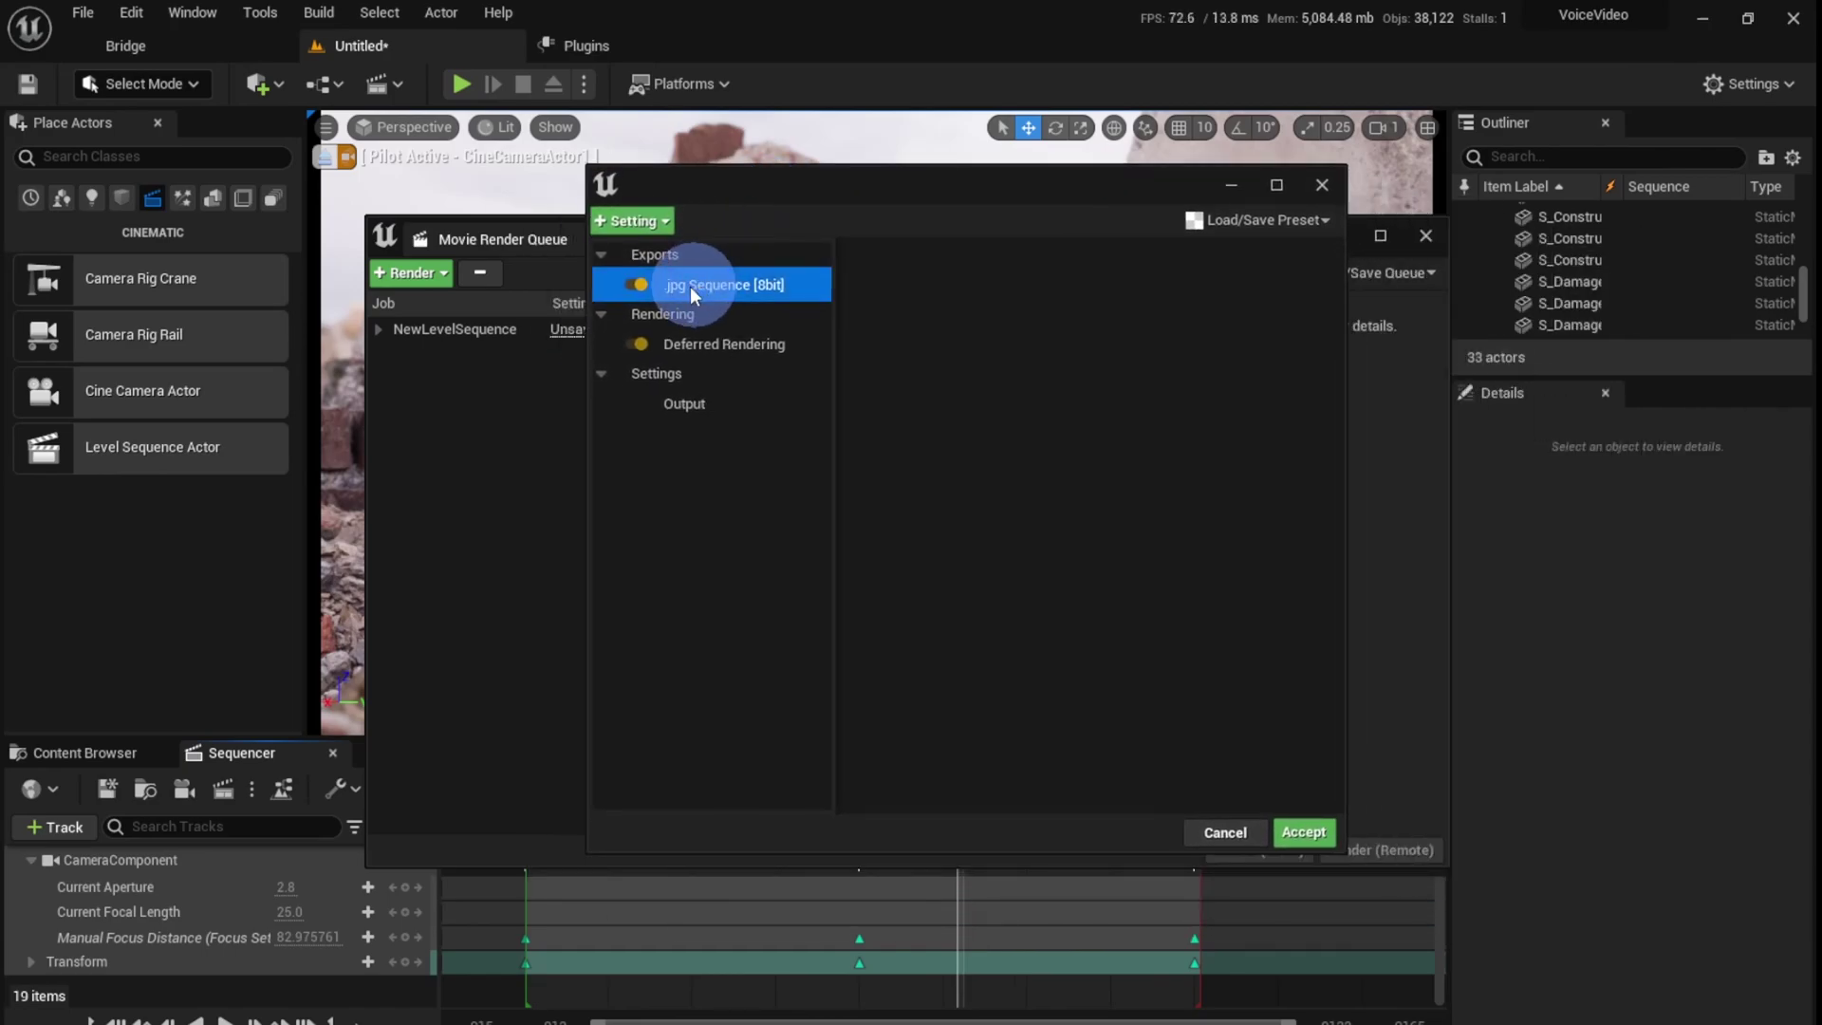
key("Delete")
left_click(655, 220)
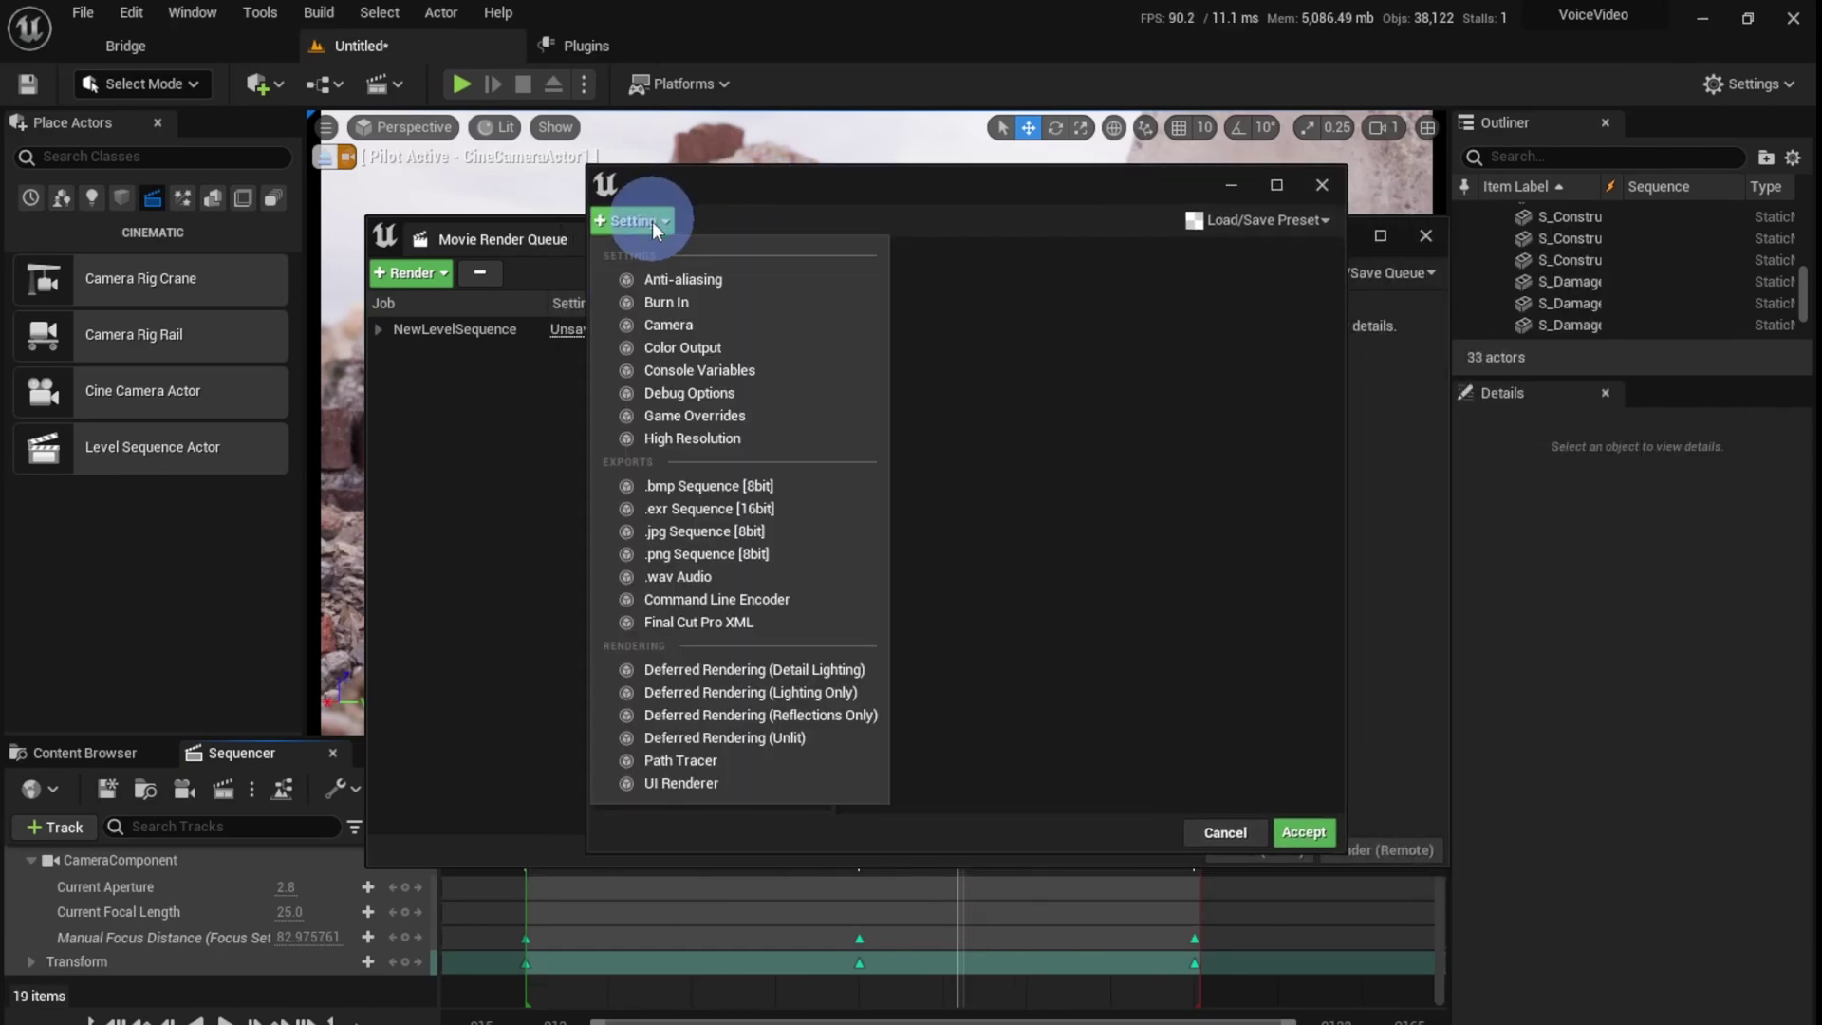
left_click(647, 555)
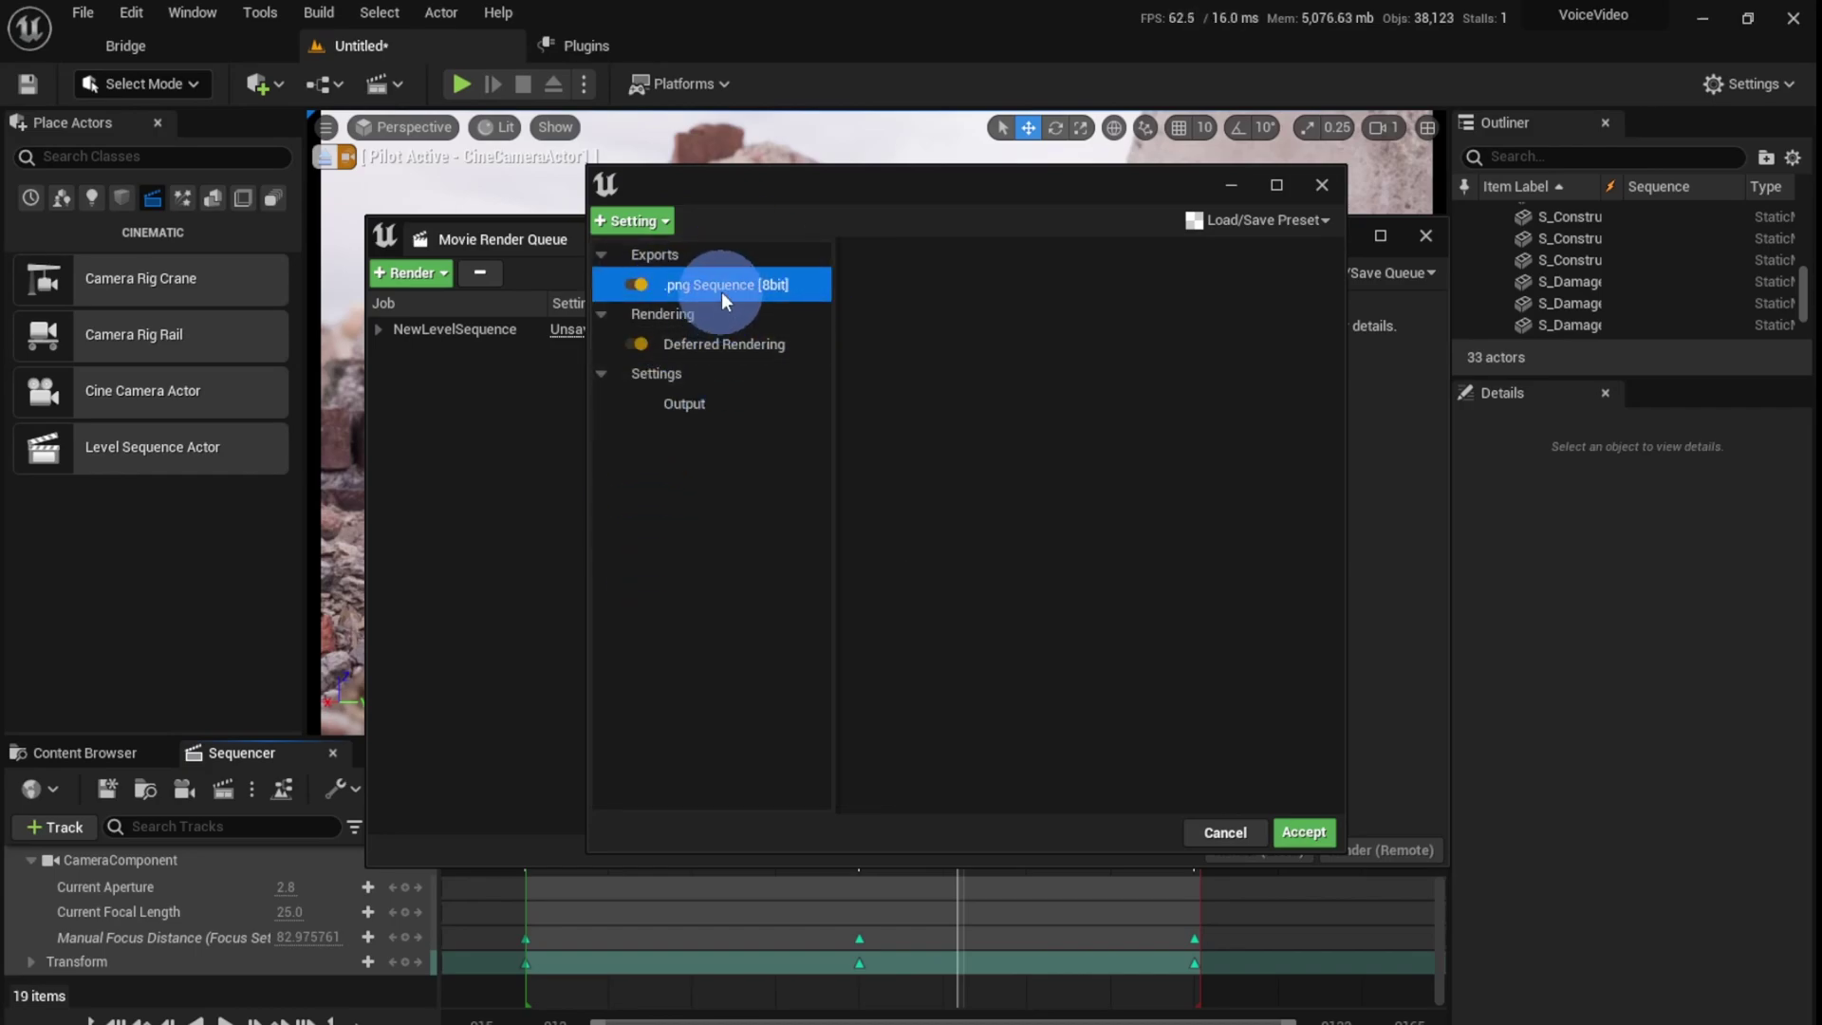
left_click(668, 404)
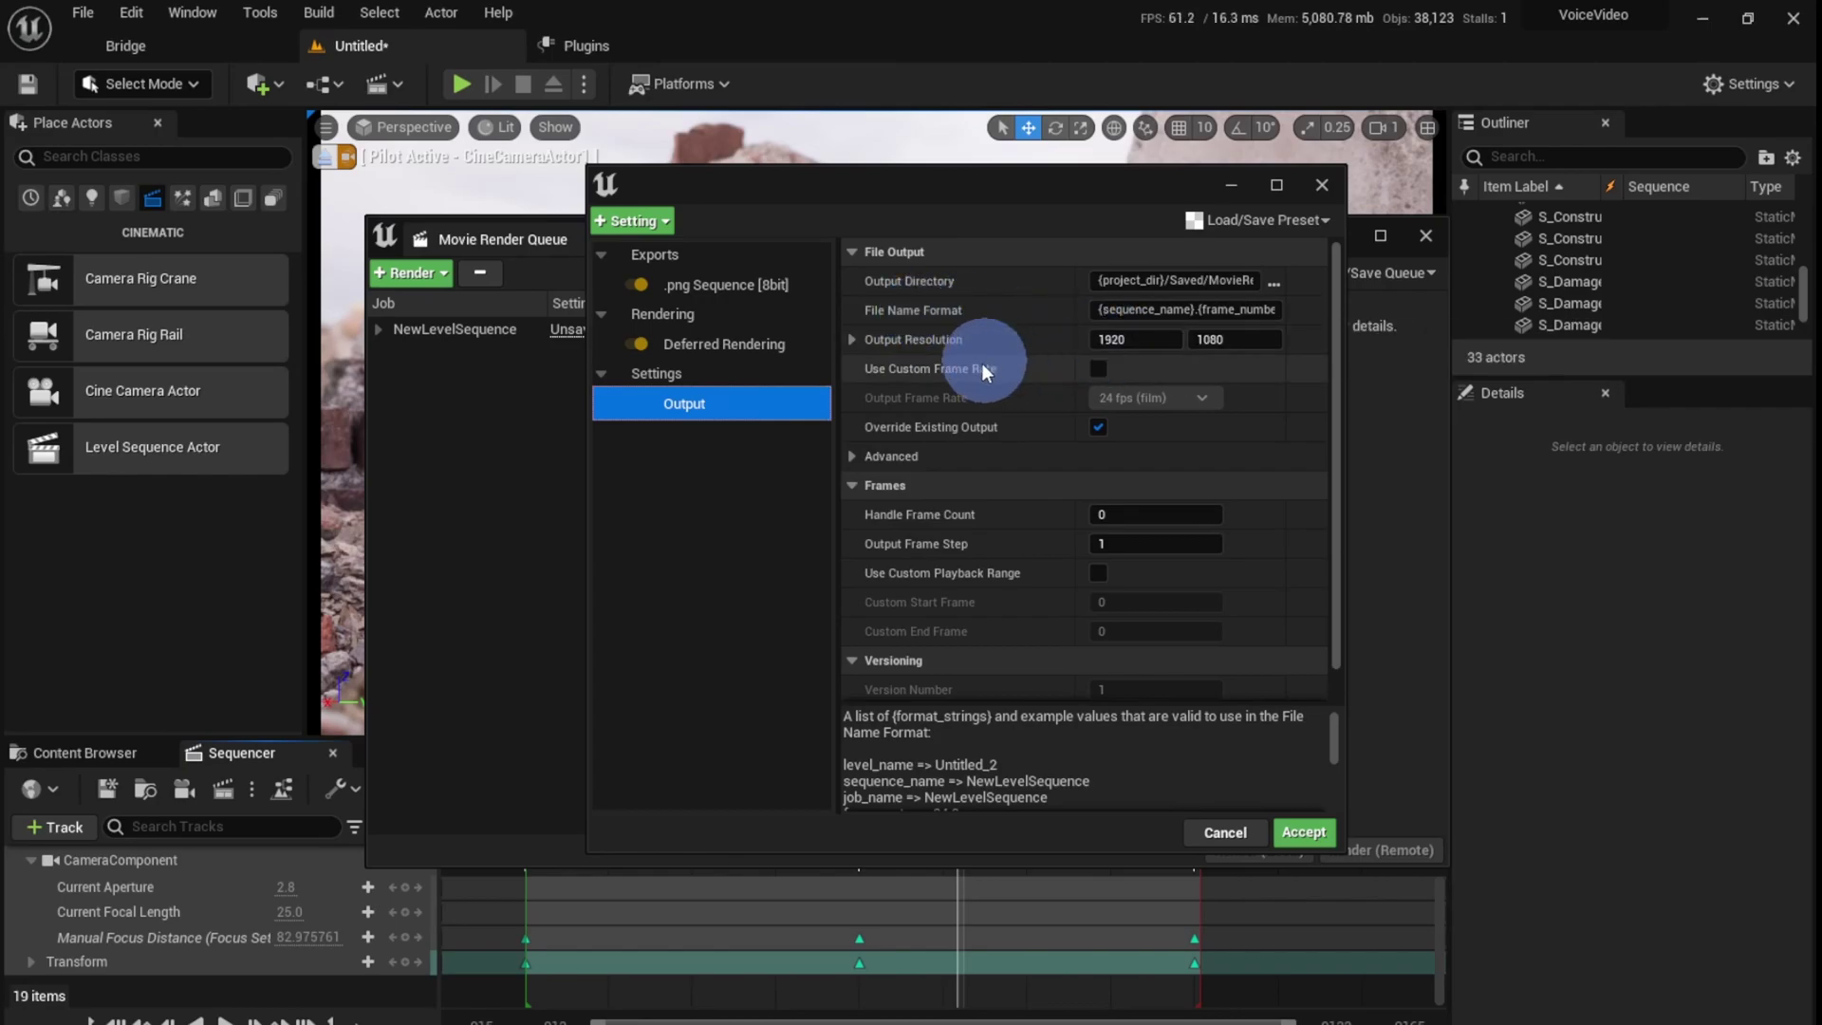
scroll(1053, 566, "down", 1)
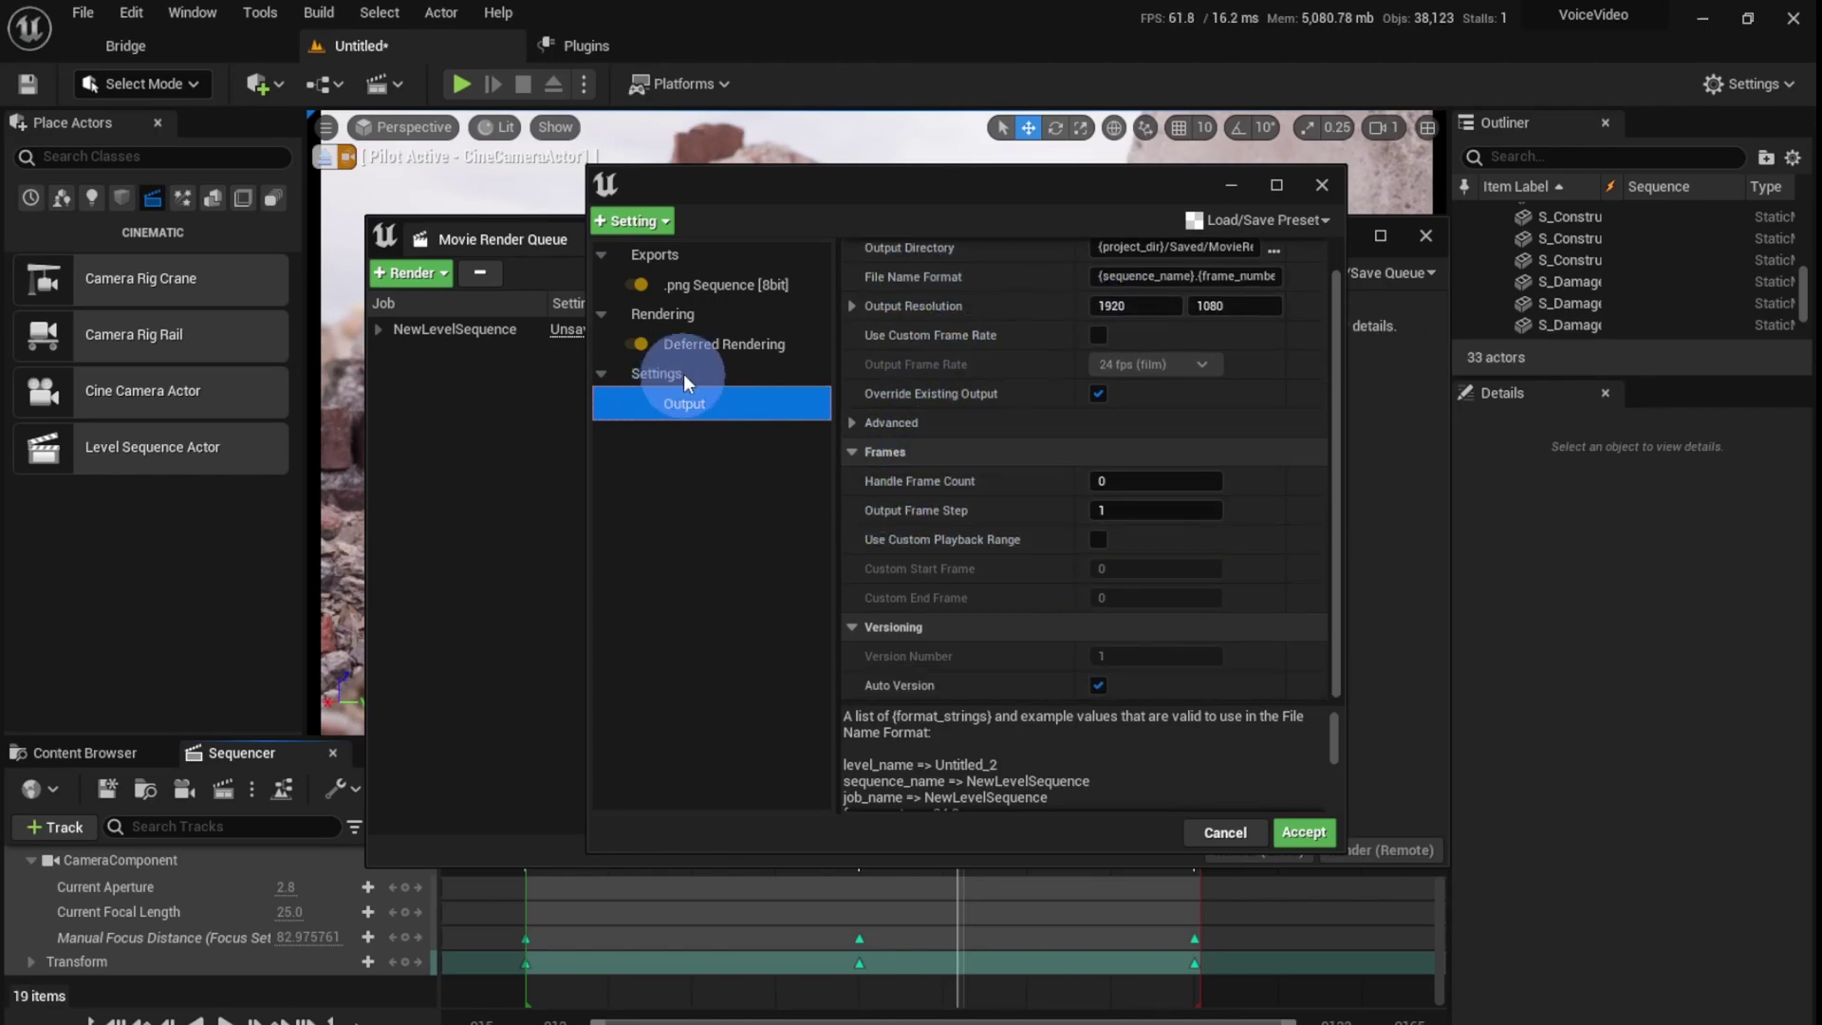
left_click(674, 339)
left_click(676, 400)
Step: Add an Anti-aliasing setting with a spatial sample count of 32 and Override Anti Aliasing enabled, and accept the configuration
left_click(636, 221)
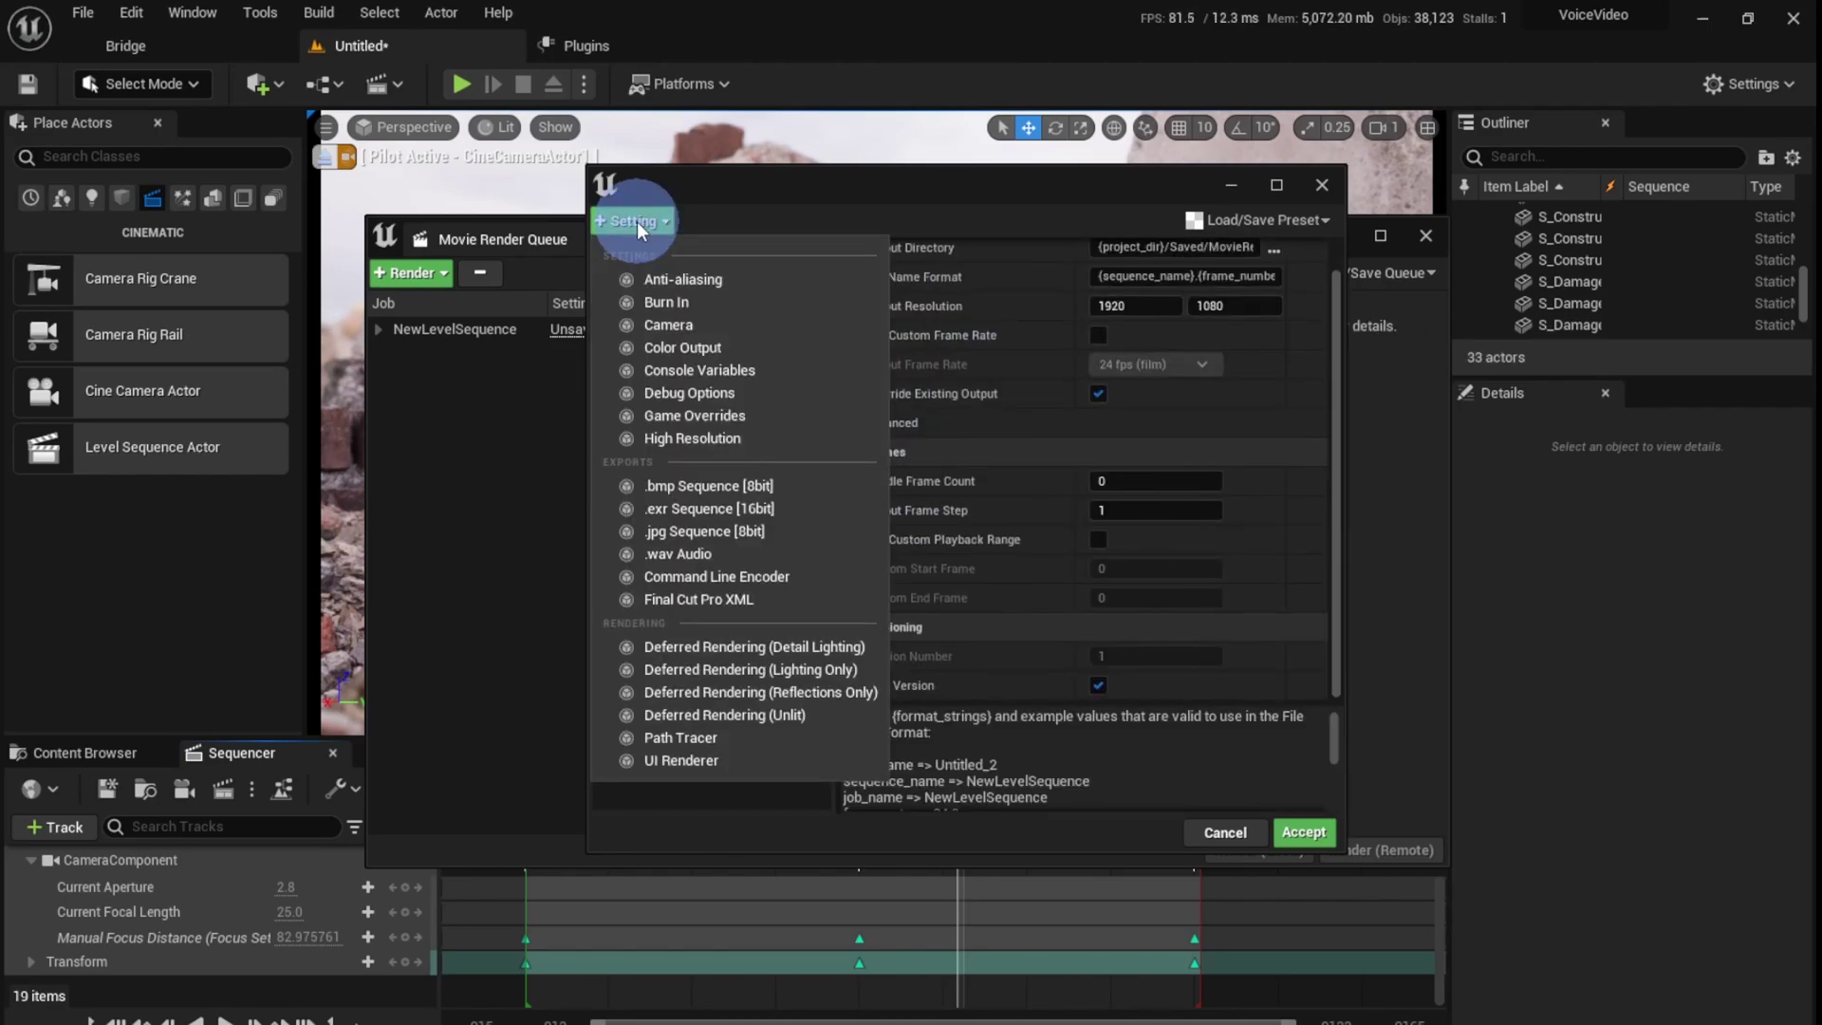
left_click(634, 276)
left_click(681, 401)
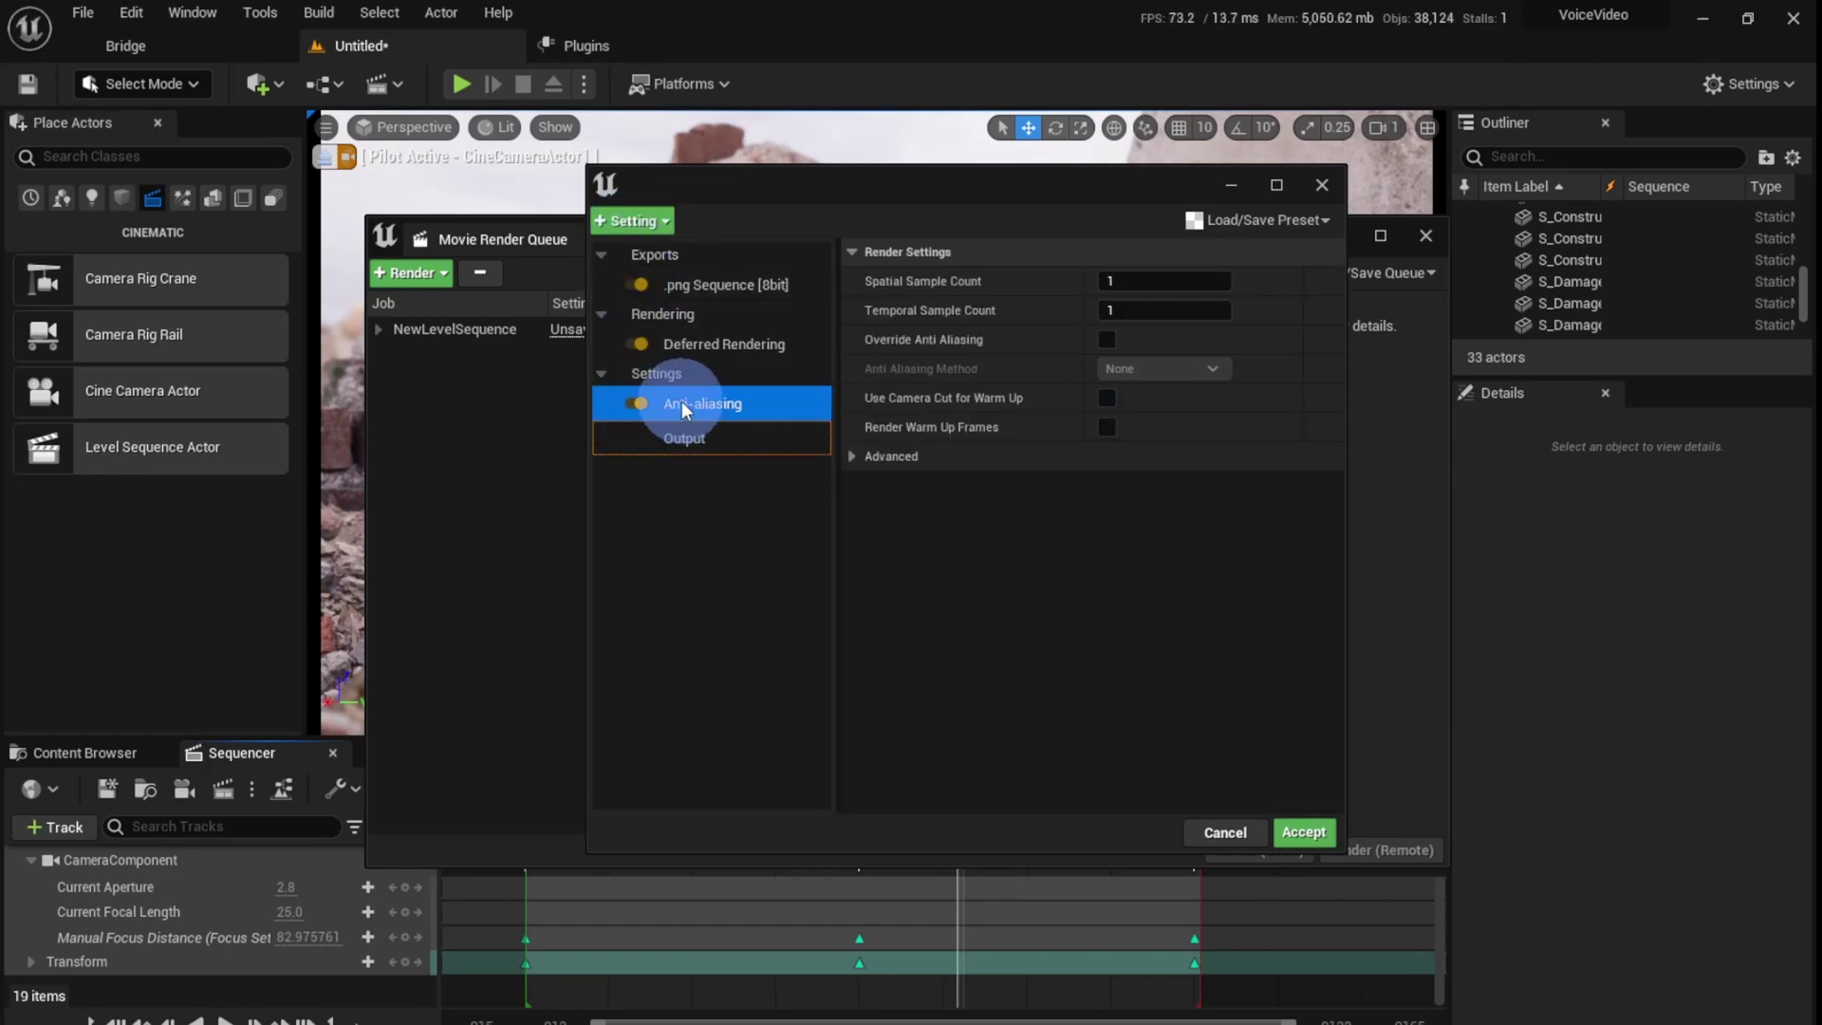
left_click(1127, 282)
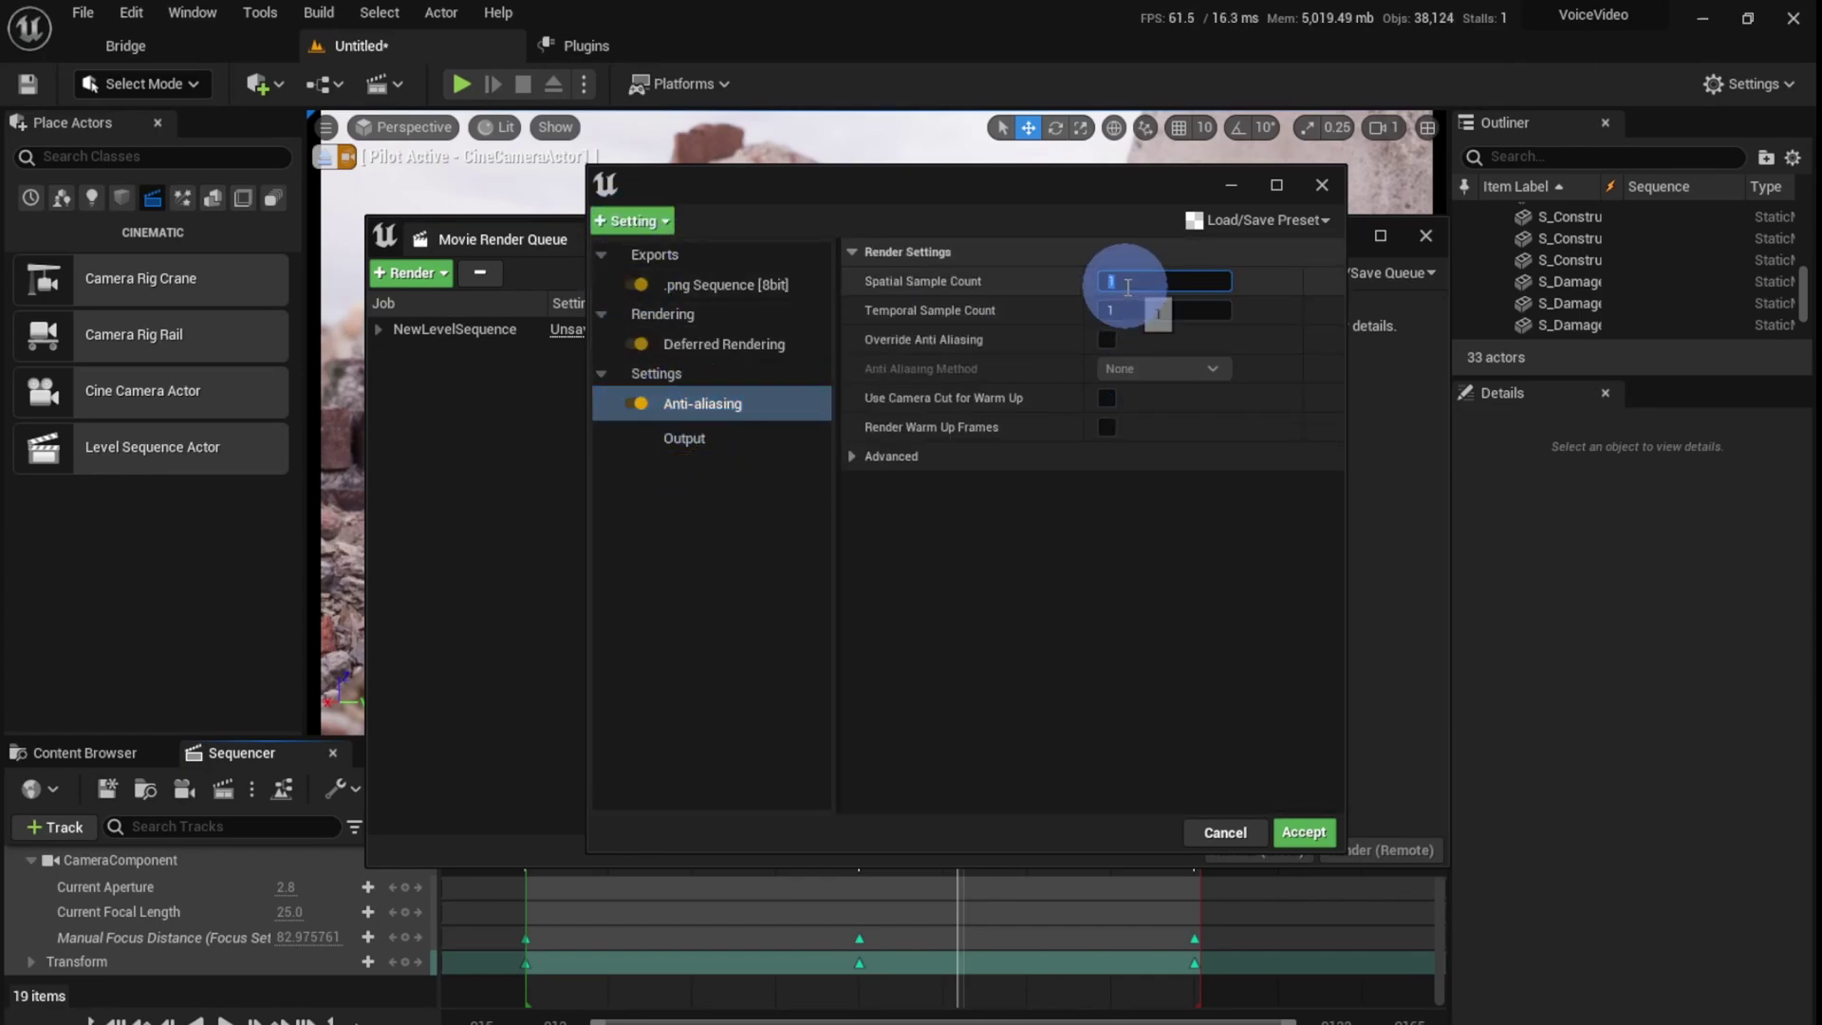
type("32")
key("Return")
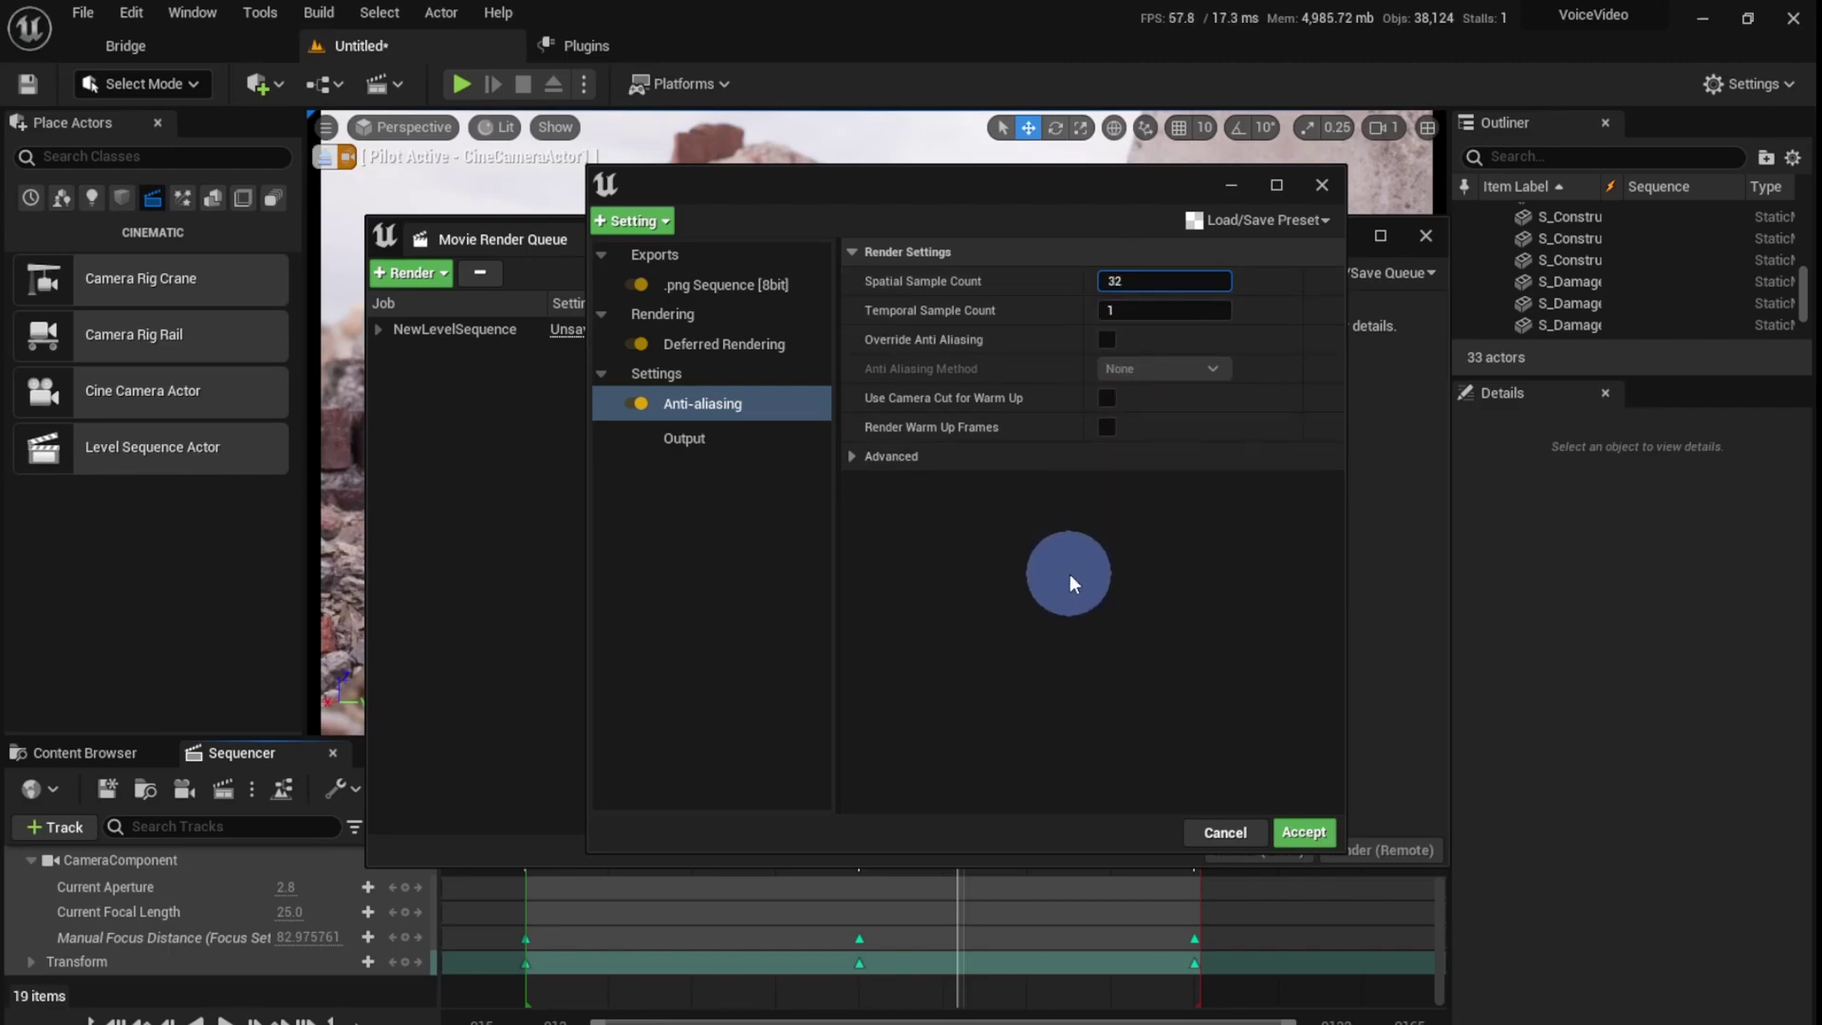
left_click(1108, 340)
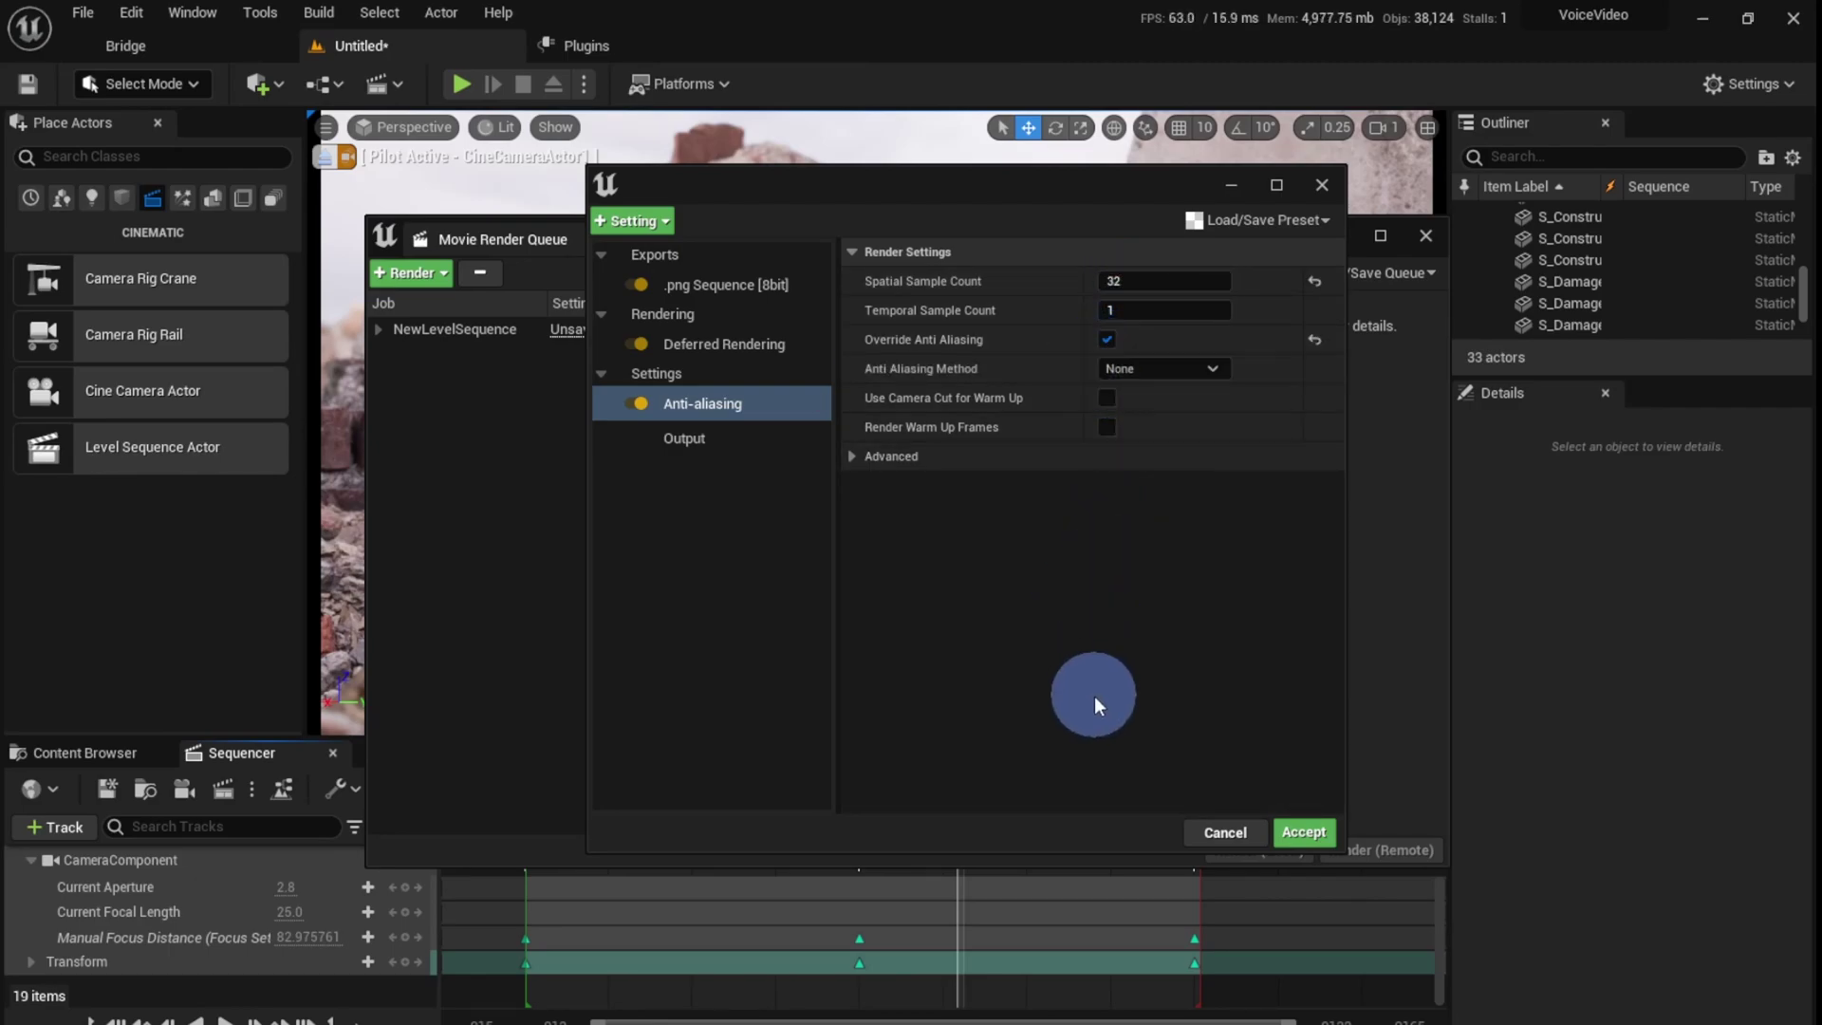
left_click(1318, 831)
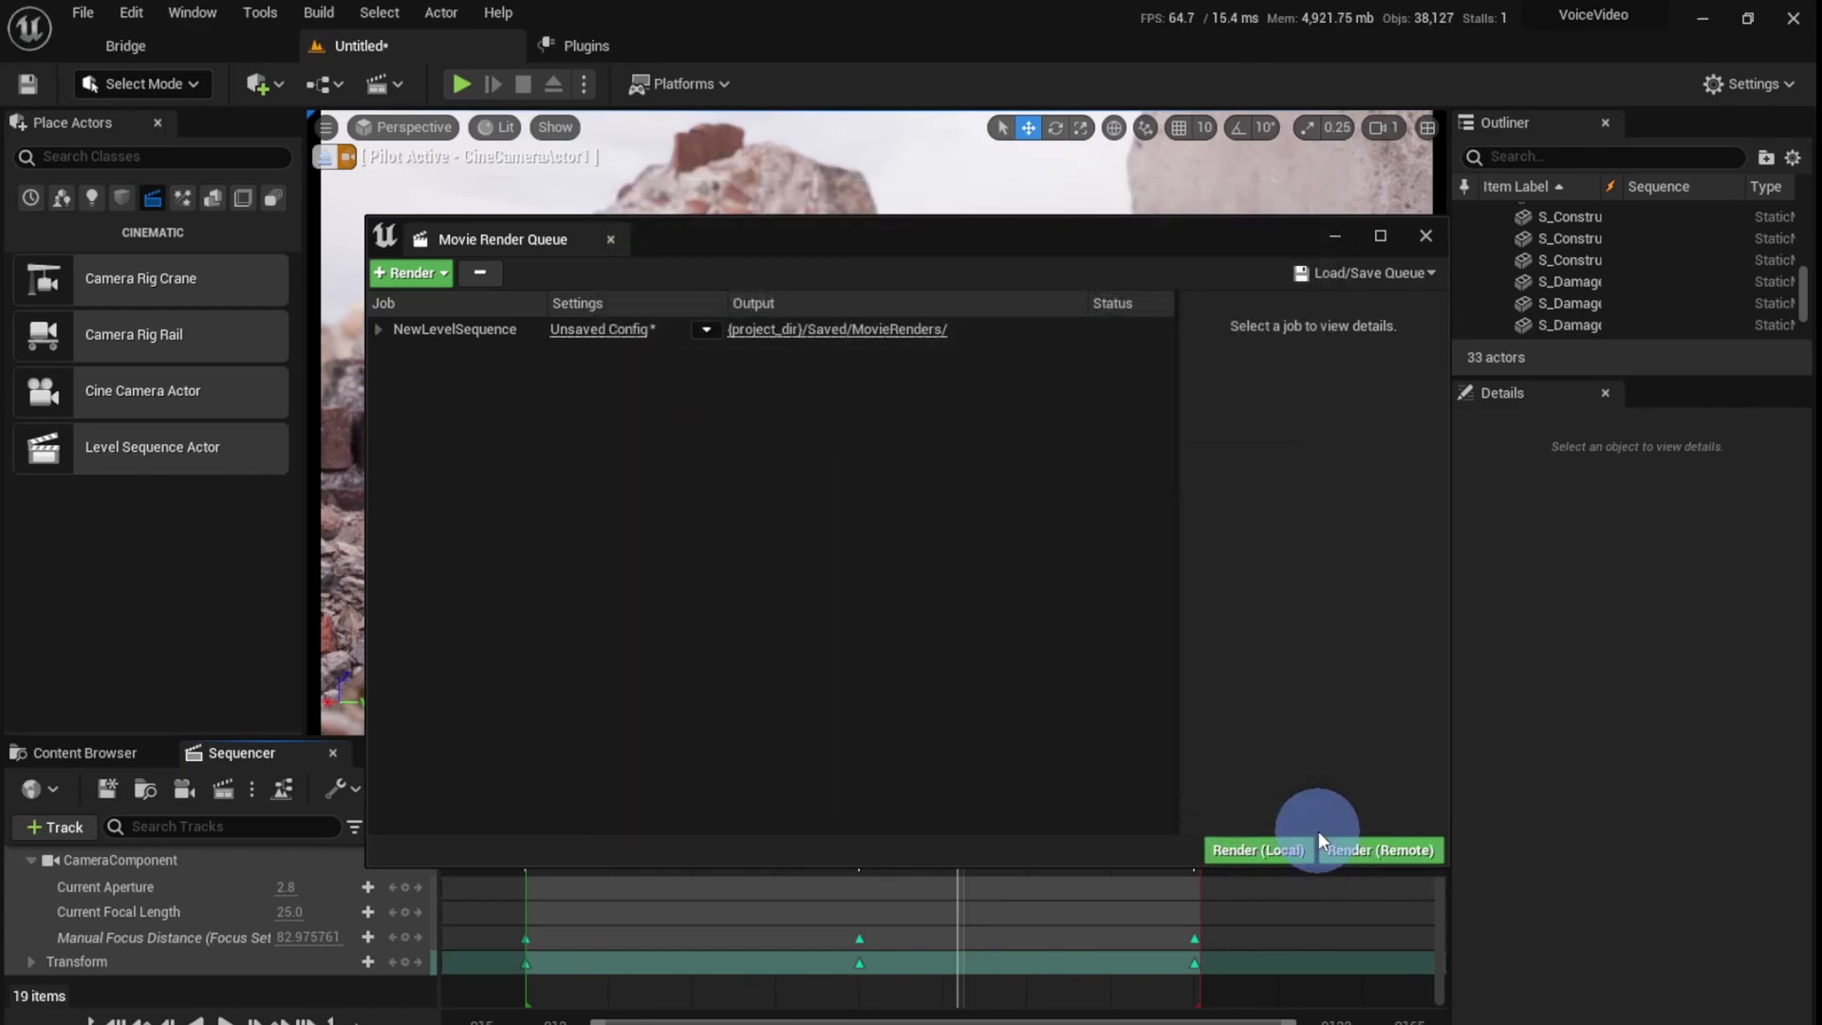